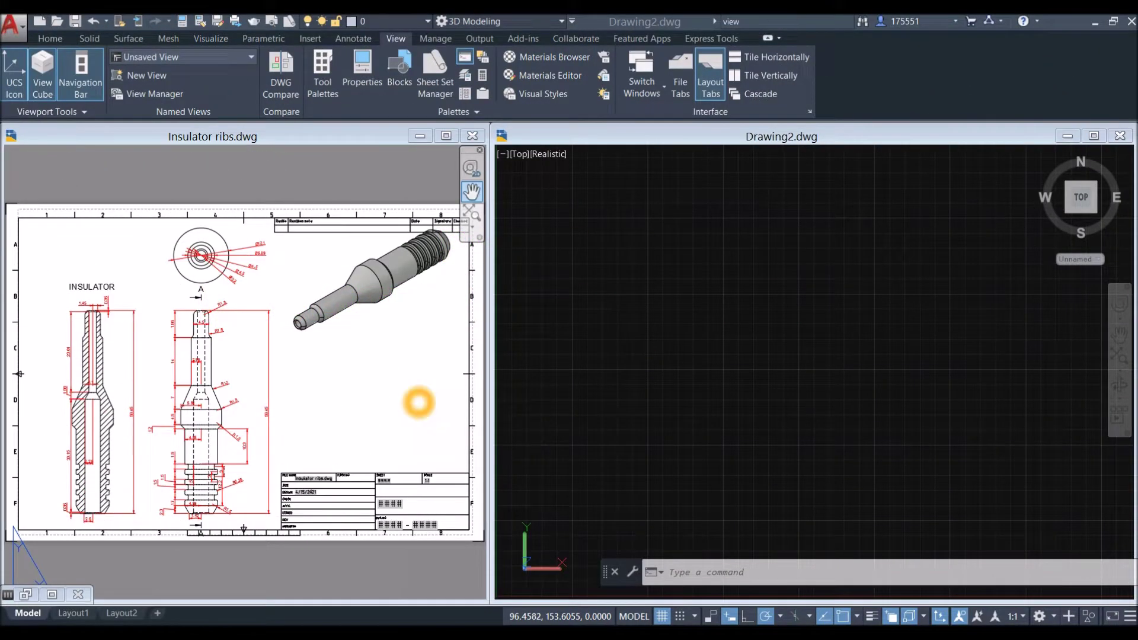
left_click(419, 403)
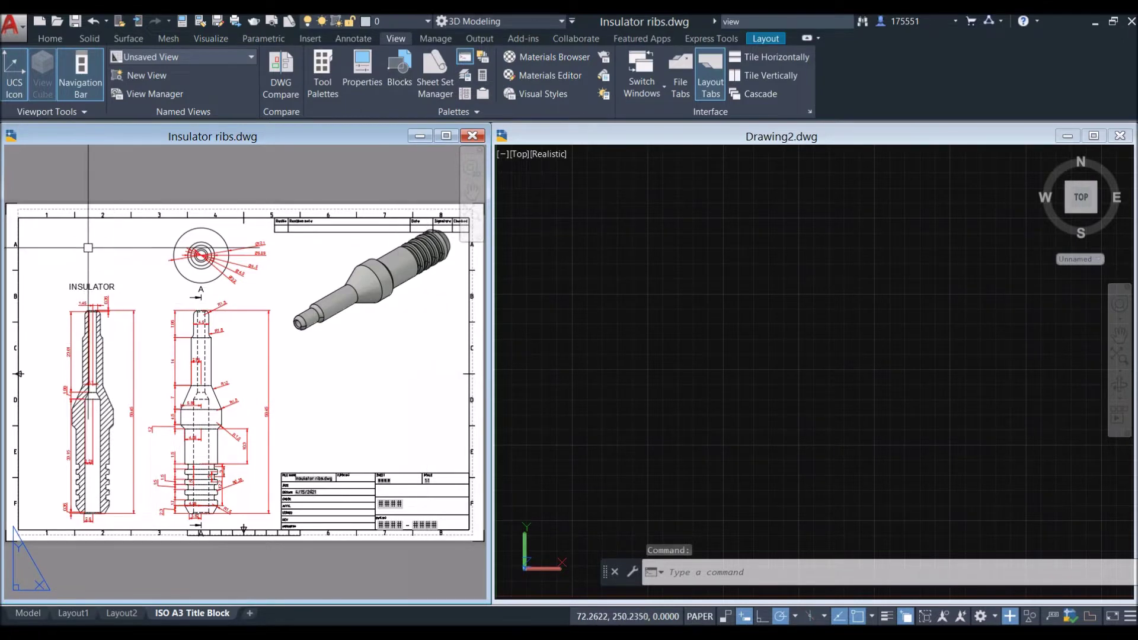
left_click(51, 39)
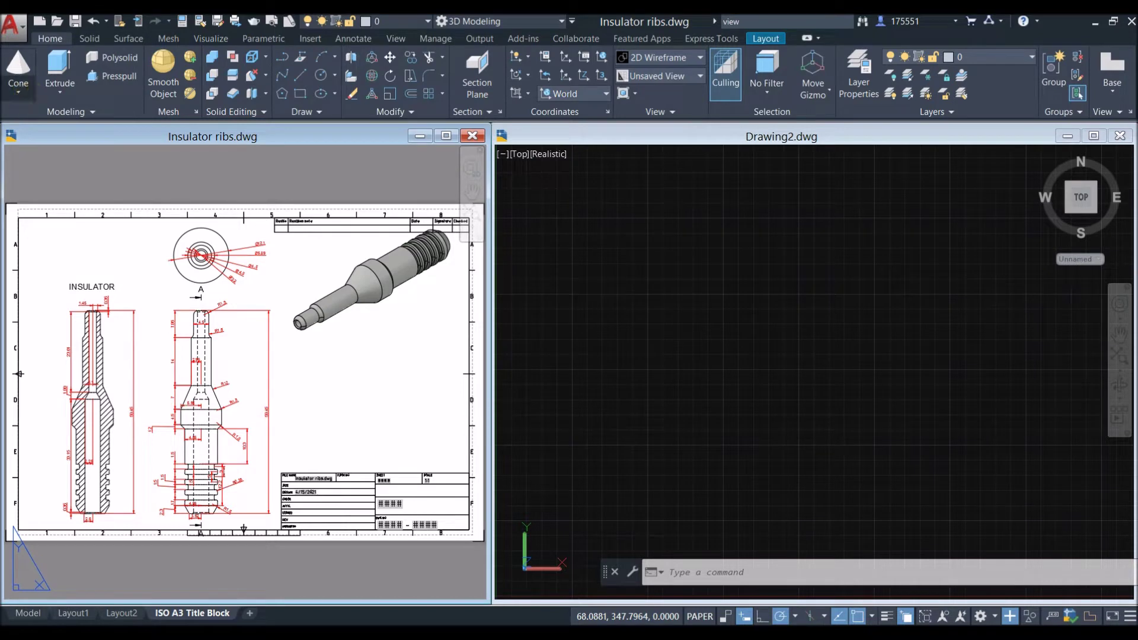
left_click(18, 92)
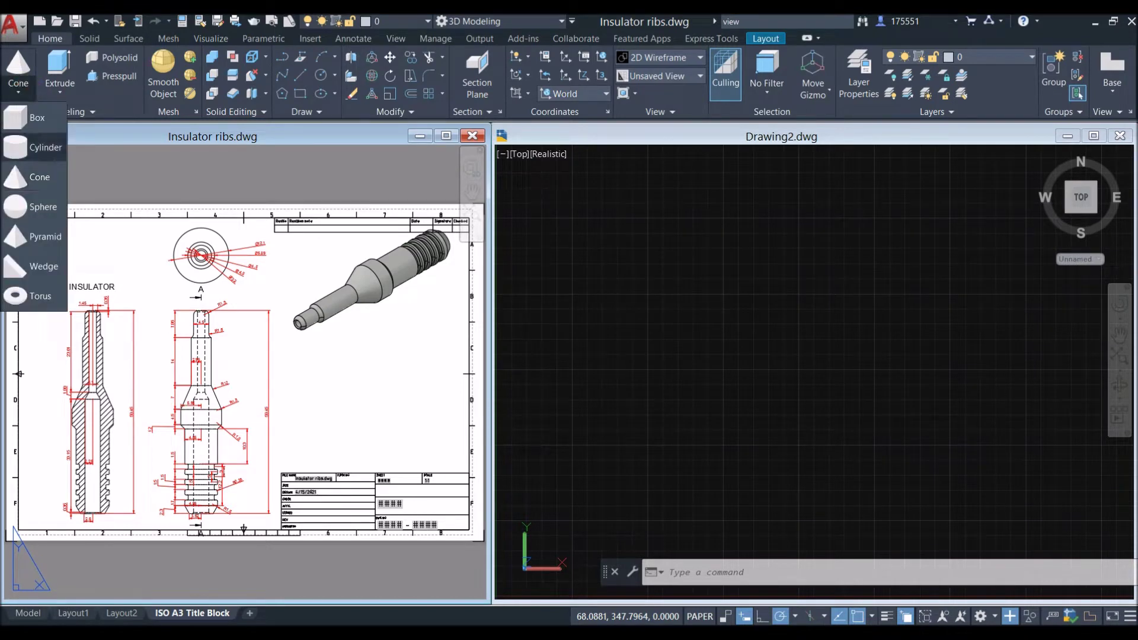
left_click(135, 177)
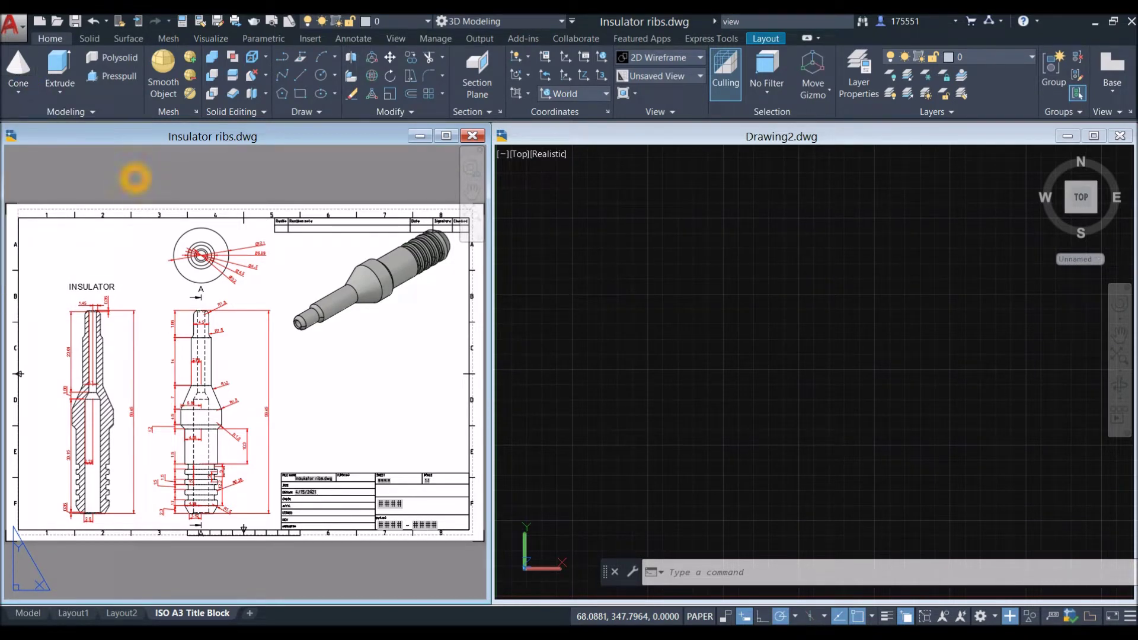
left_click(89, 38)
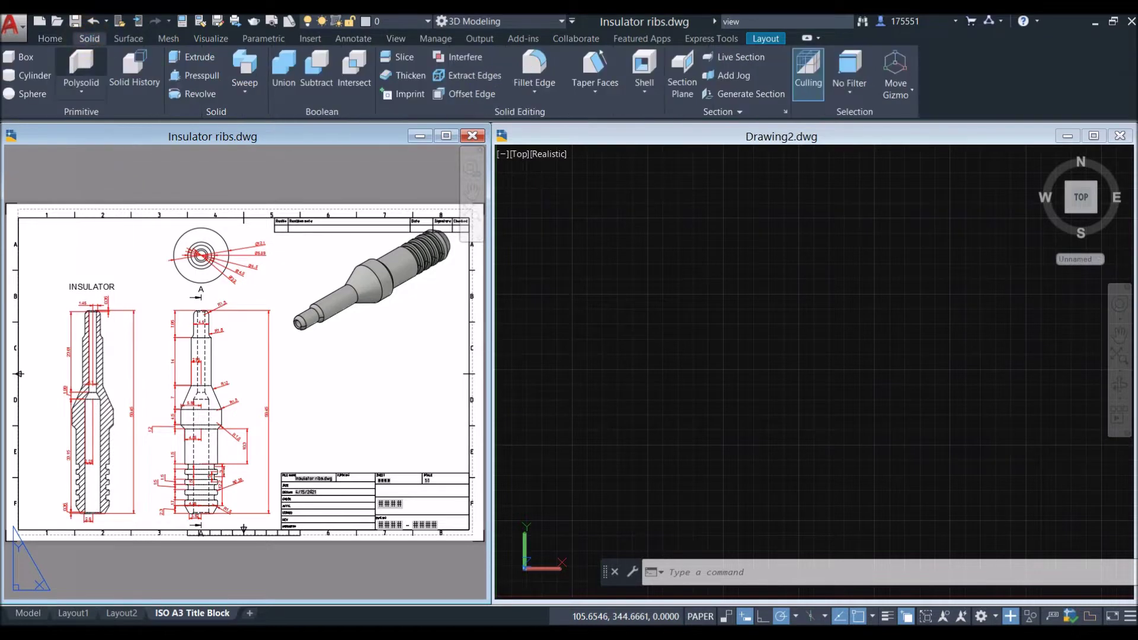
left_click(81, 90)
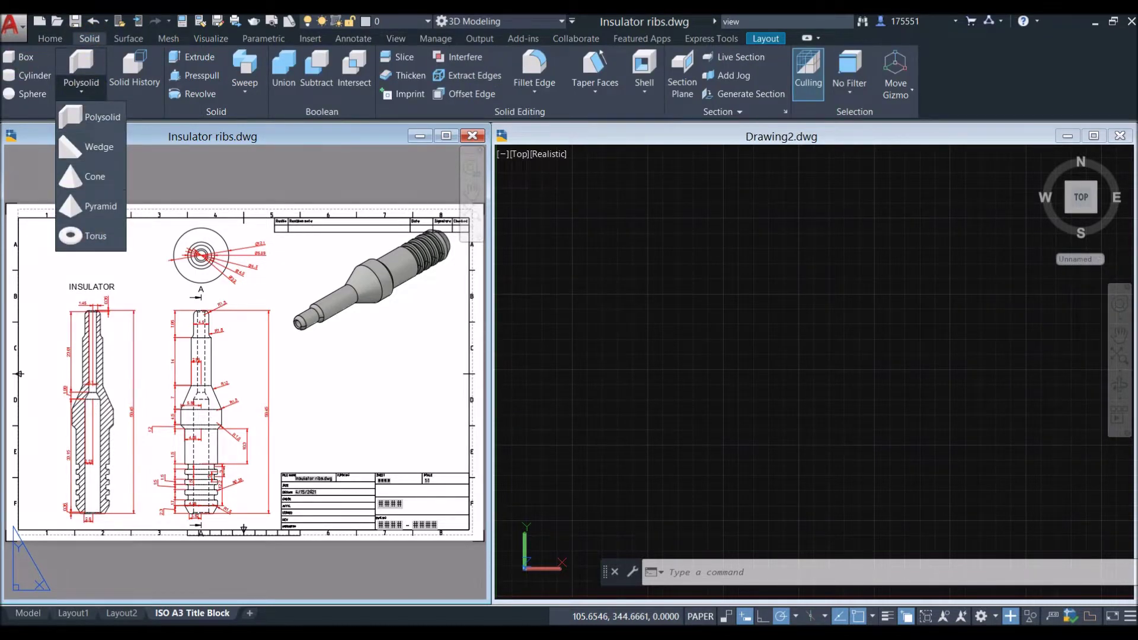
left_click(279, 167)
Switch the empty Drawing2 model to the SW Isometric view.
left_click(590, 229)
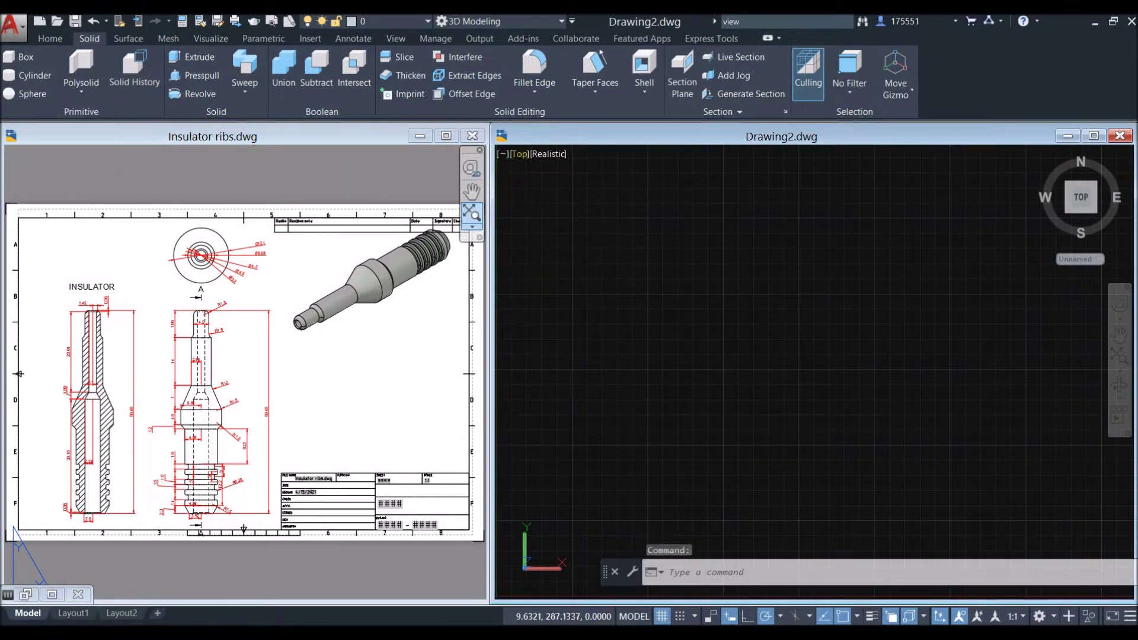
left_click(531, 208)
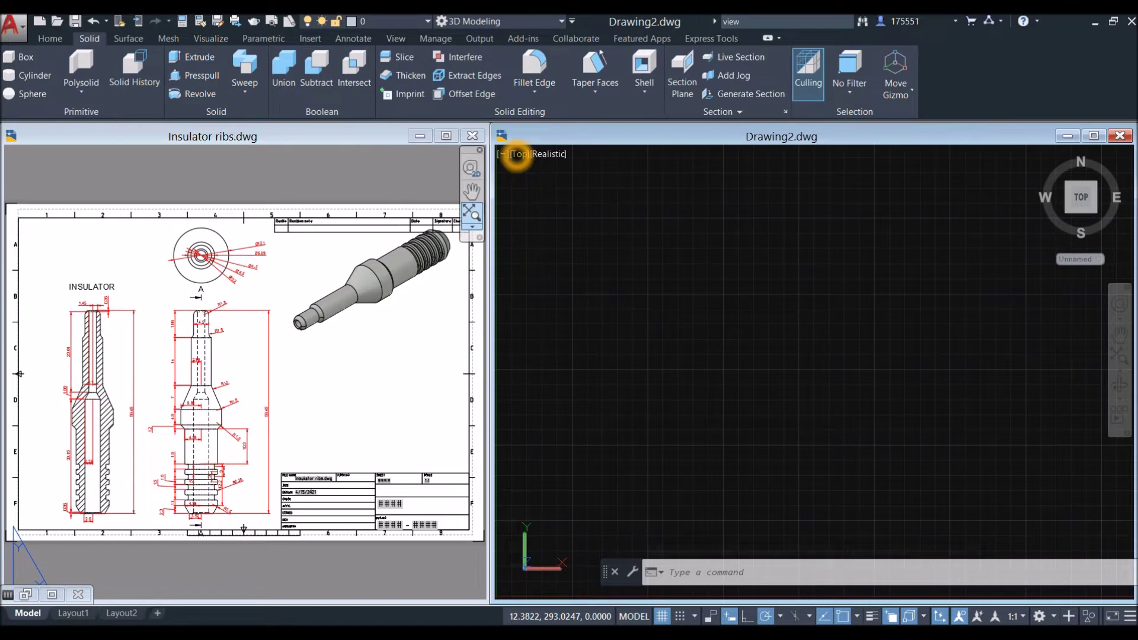
left_click(517, 155)
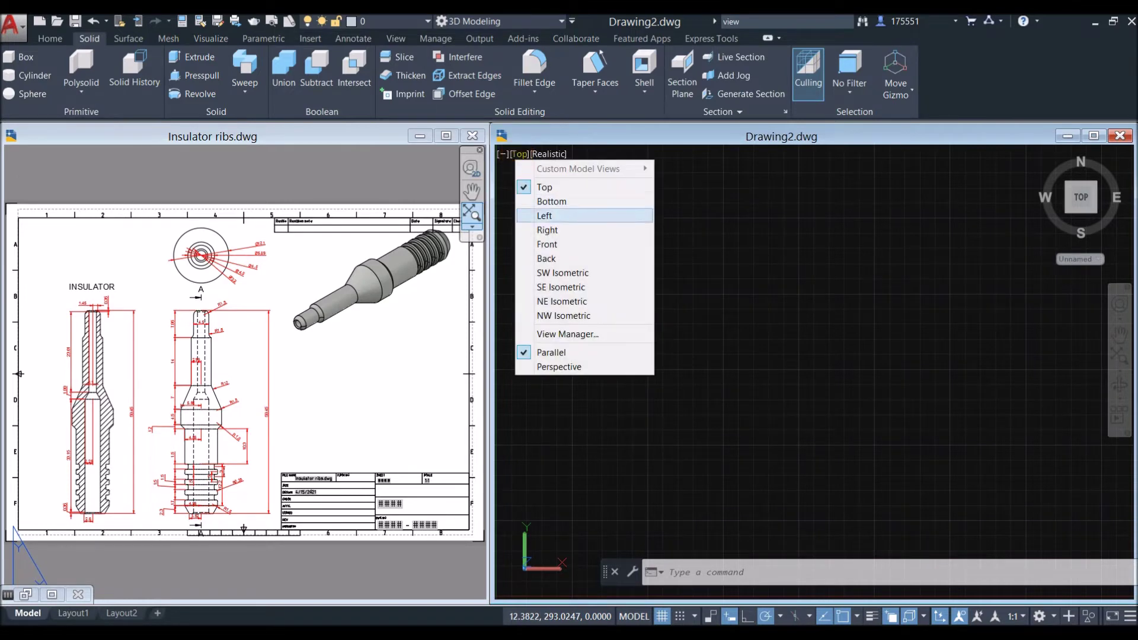
left_click(569, 273)
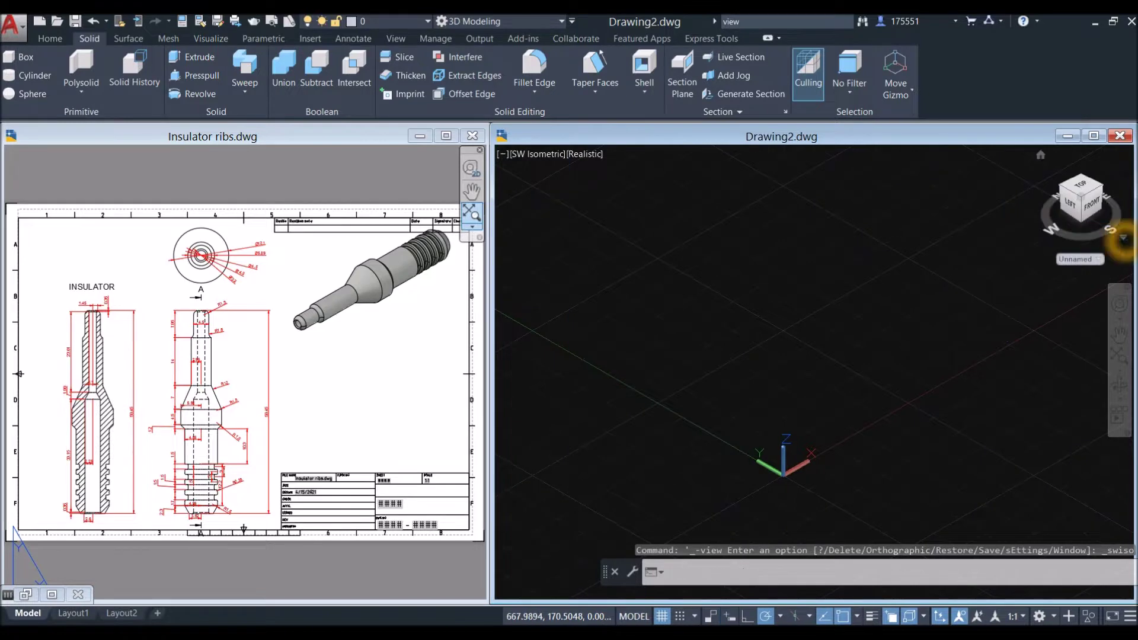
left_click(1123, 240)
left_click(1000, 263)
Start a cone in Drawing2 with the base radius 3.52 given for the insulator's bottom end.
left_click(333, 415)
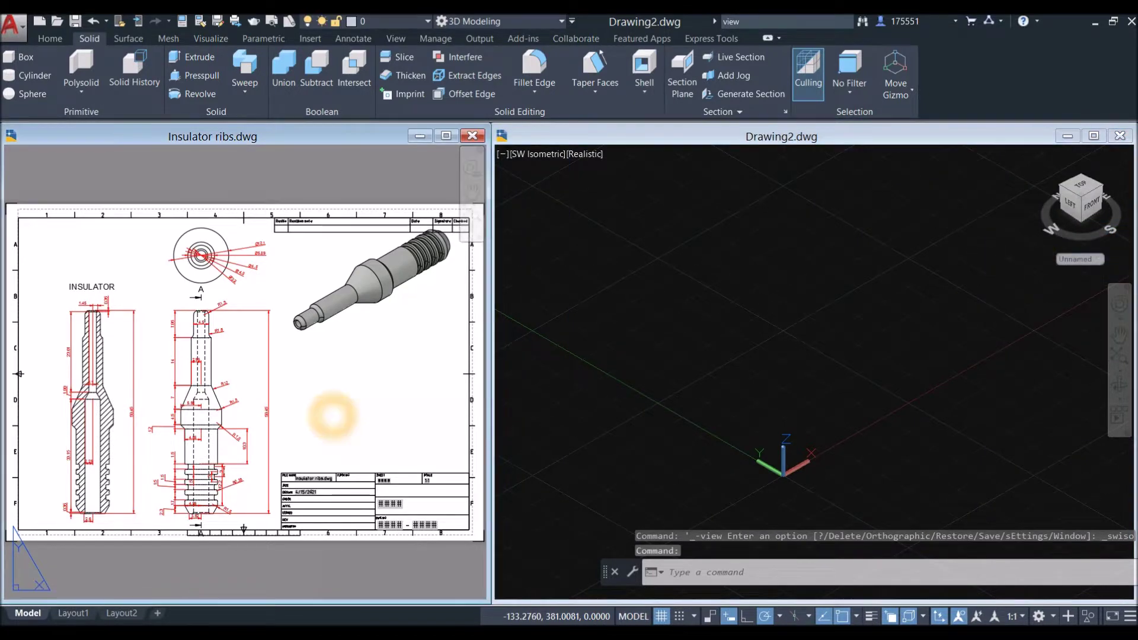
scroll(190, 533, "up", 8)
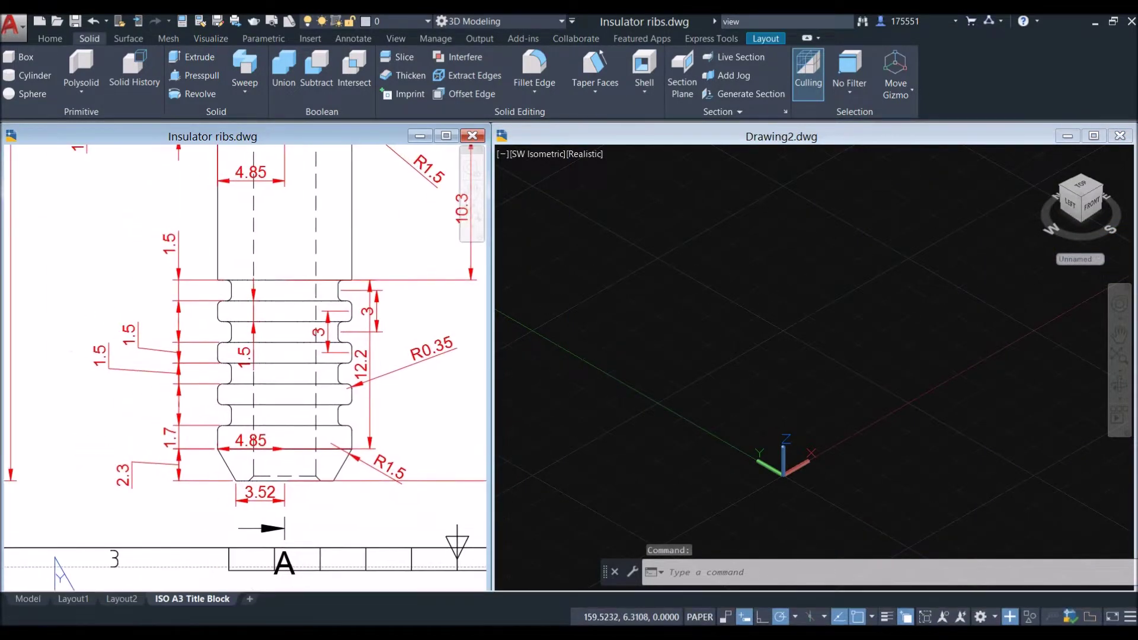
scroll(237, 505, "down", 3)
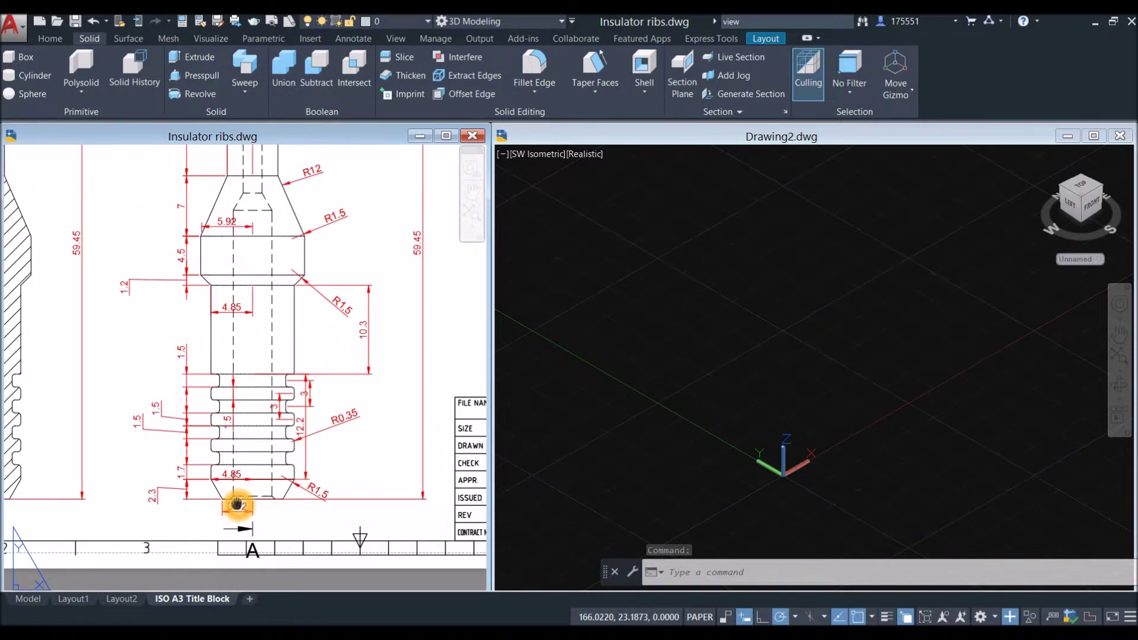
left_click(703, 348)
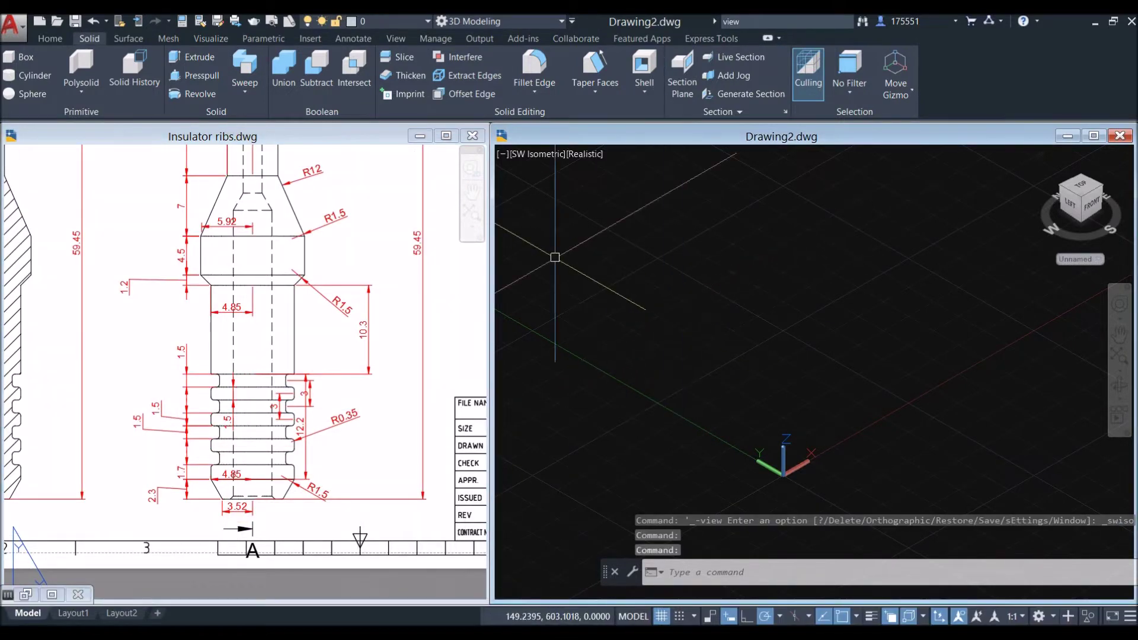
left_click(50, 39)
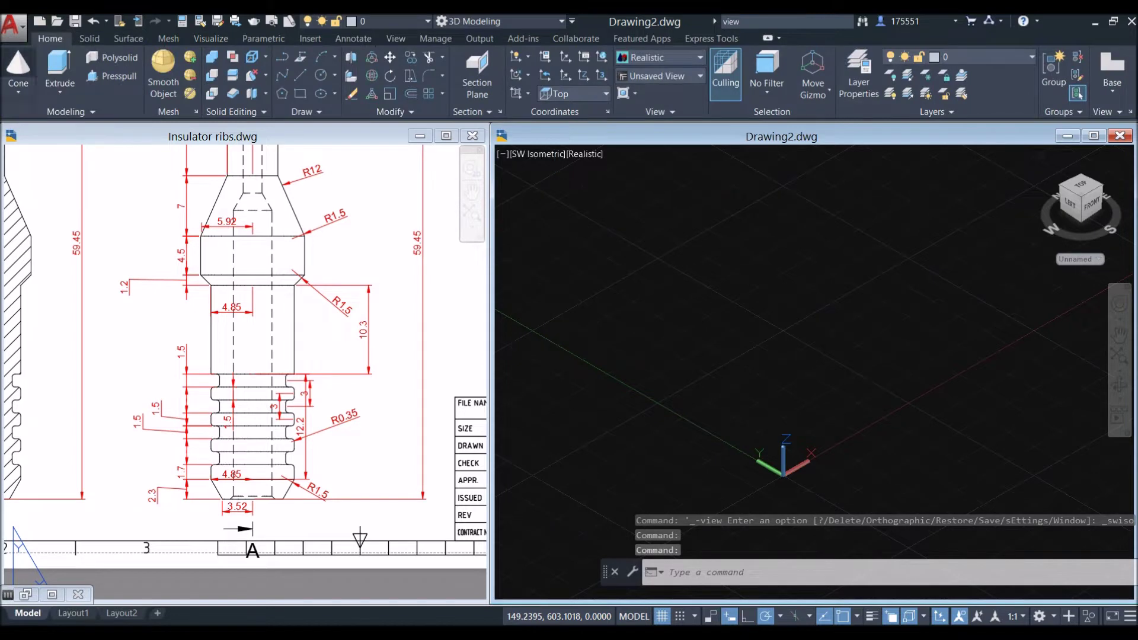
left_click(18, 67)
middle_click_drag(801, 359, 642, 365)
left_click(706, 357)
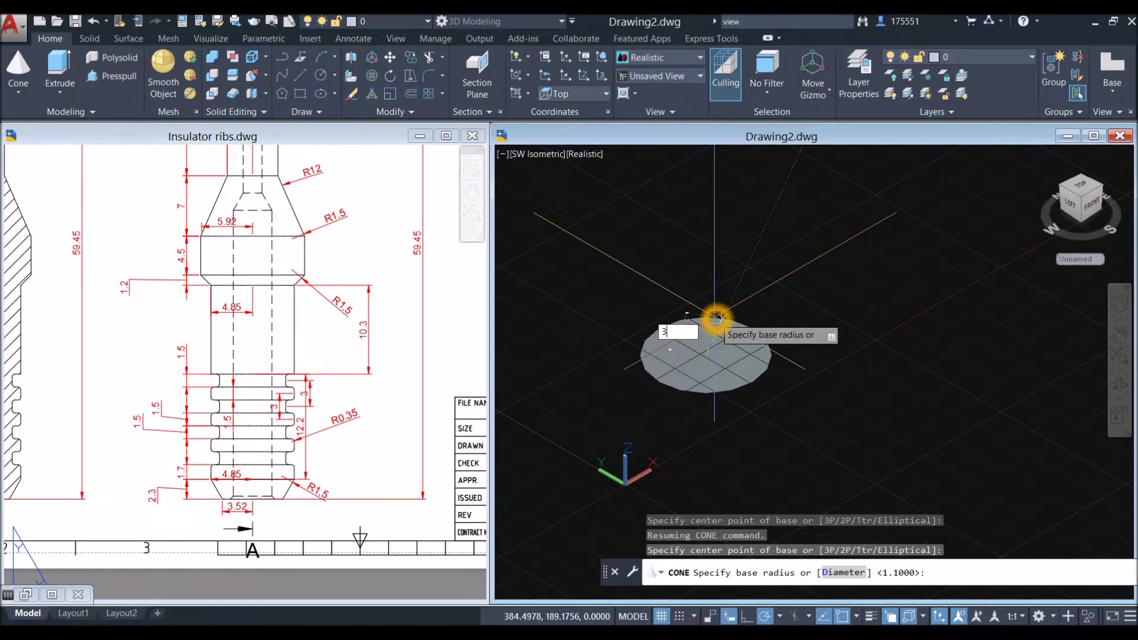
key("Return")
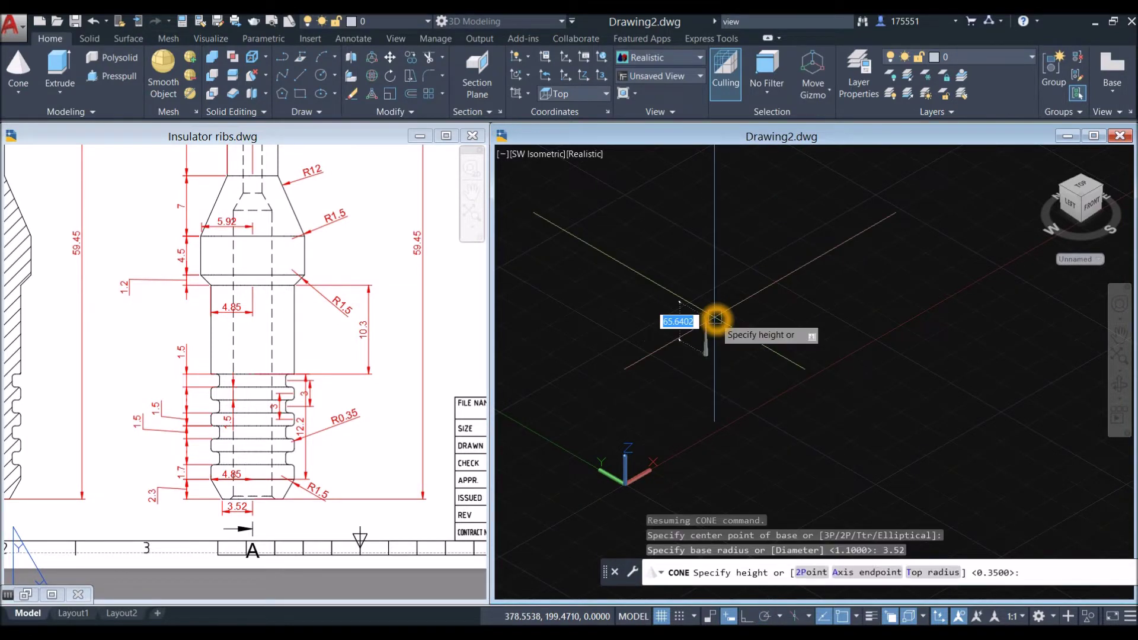
Finish the cone as a truncated cone with top radius 4.85 and height 2.3.
middle_click_drag(716, 325, 650, 415)
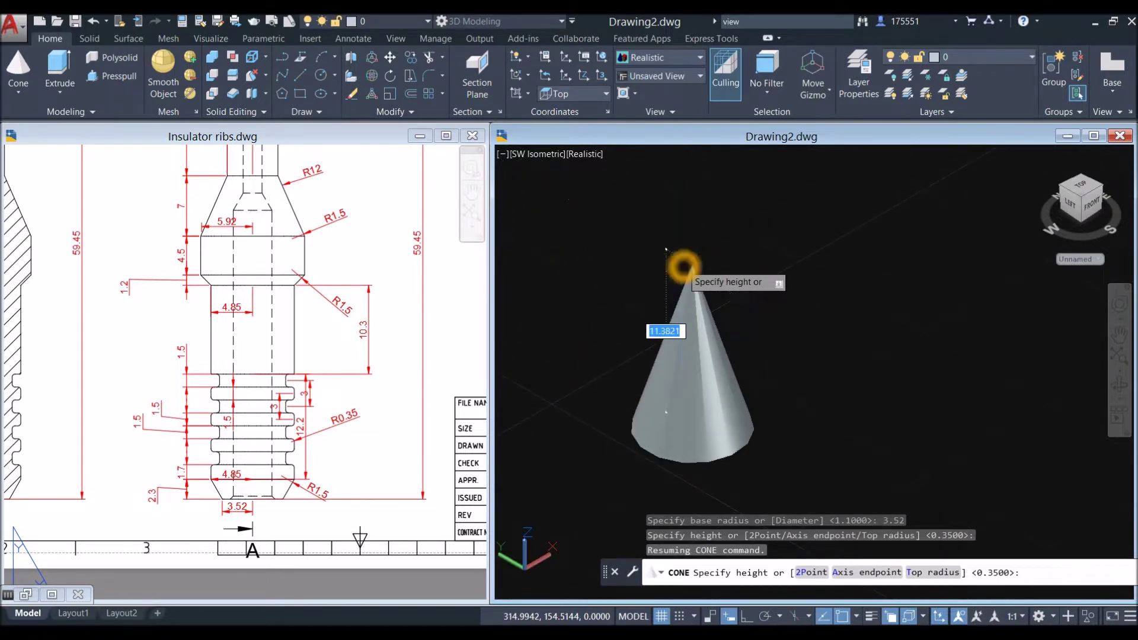
right_click(670, 261)
left_click(719, 349)
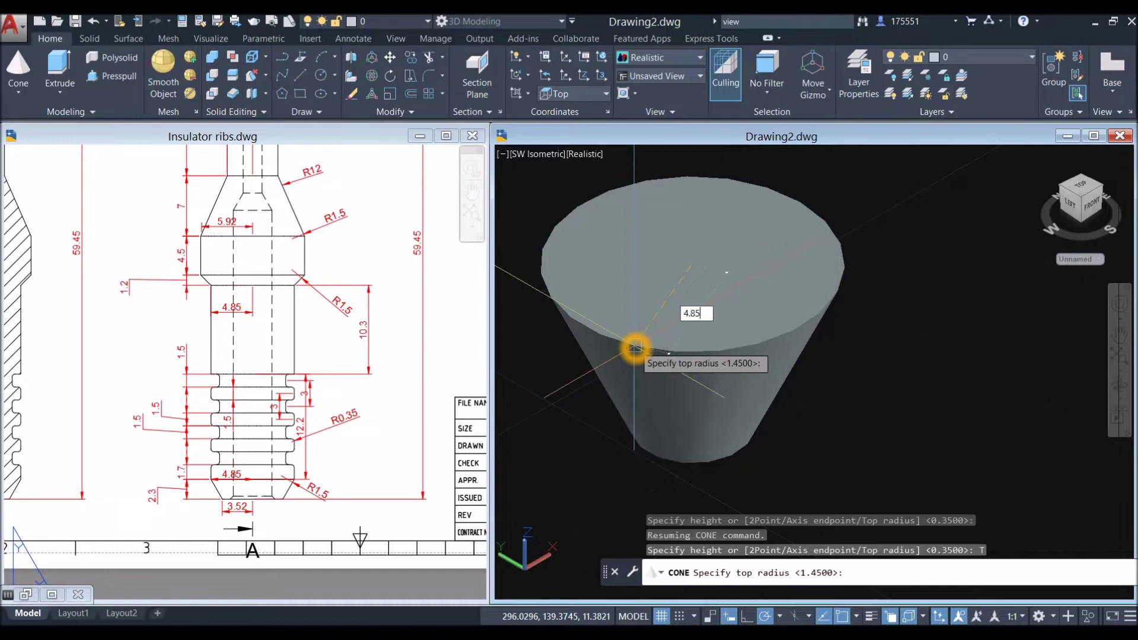
key("Return")
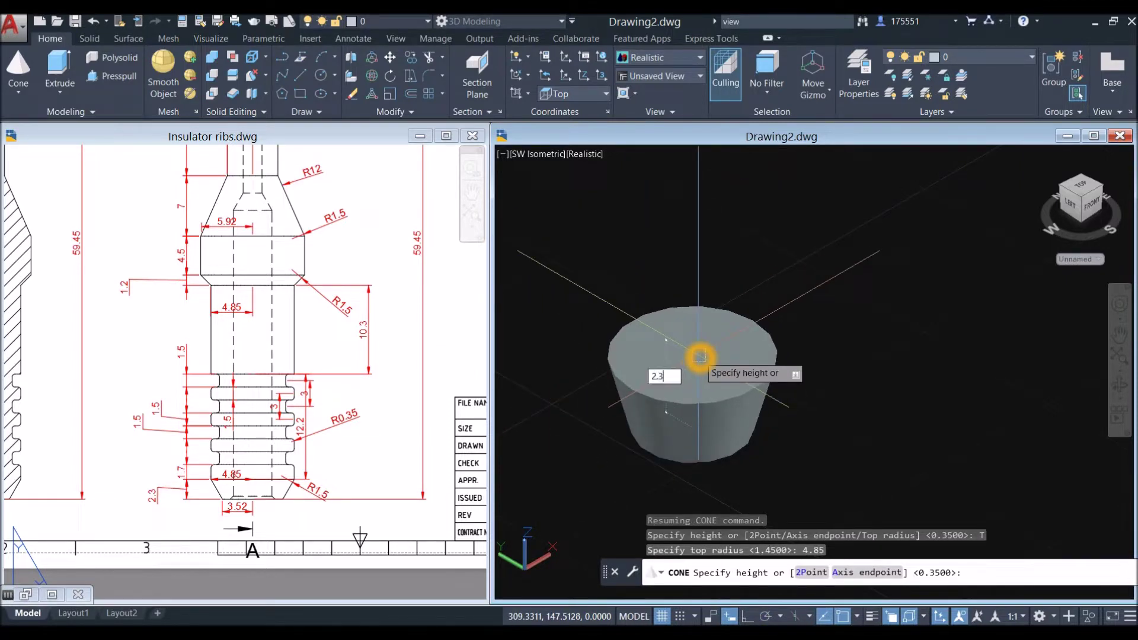
key("Return")
Move the 12.2 dimension of the ribbed section in the Insulator ribs drawing outward, in line with the 10.3 dimension.
left_click(236, 488)
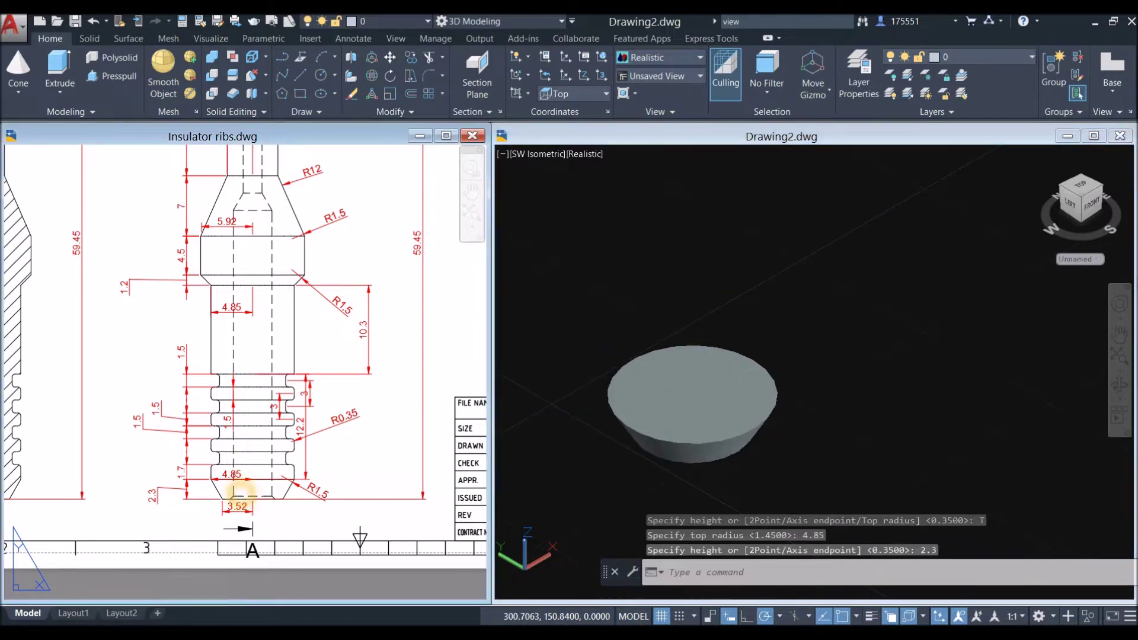
scroll(237, 495, "up", 5)
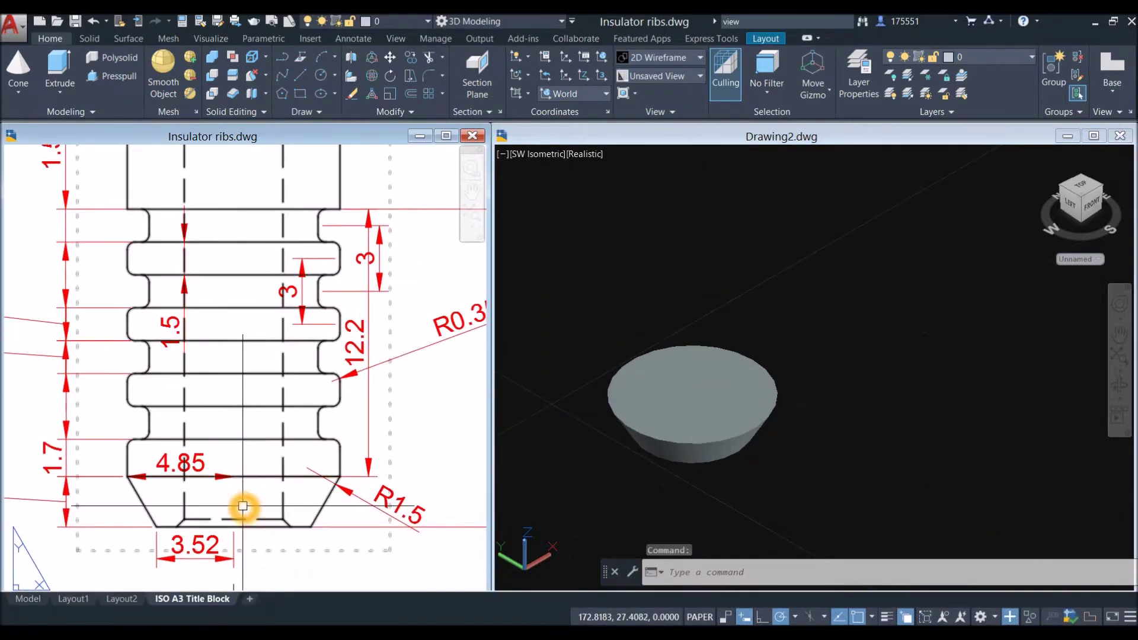
scroll(244, 513, "down", 2)
left_click(723, 337)
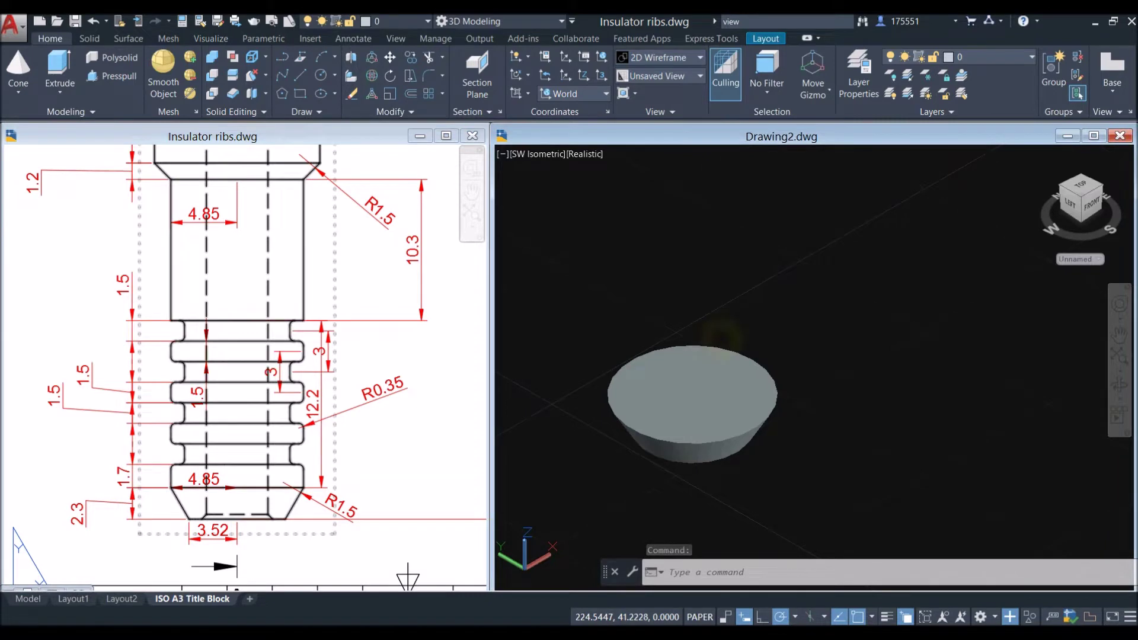
middle_click_drag(721, 364, 721, 329, "shift")
middle_click_drag(720, 385, 713, 325, "shift")
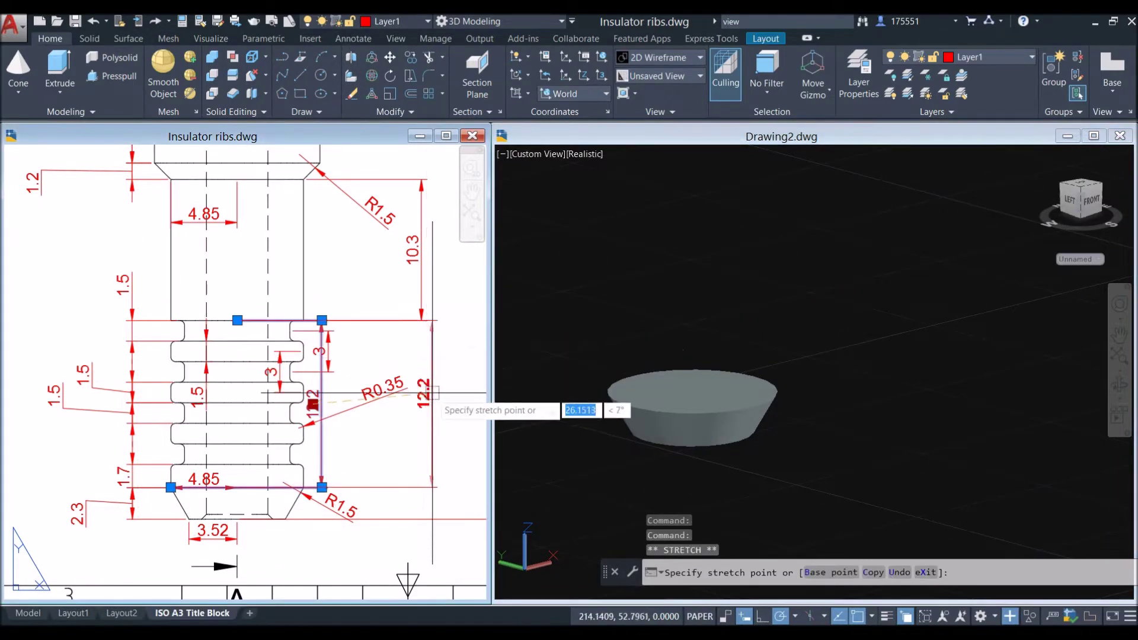
left_click_drag(313, 405, 424, 397)
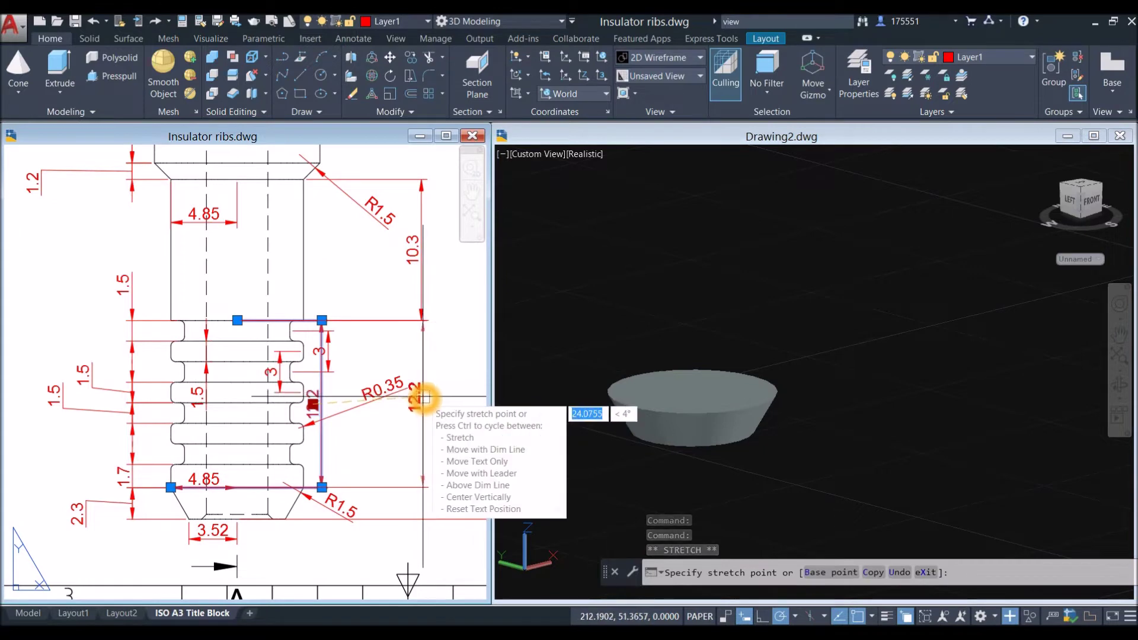
left_click(422, 399)
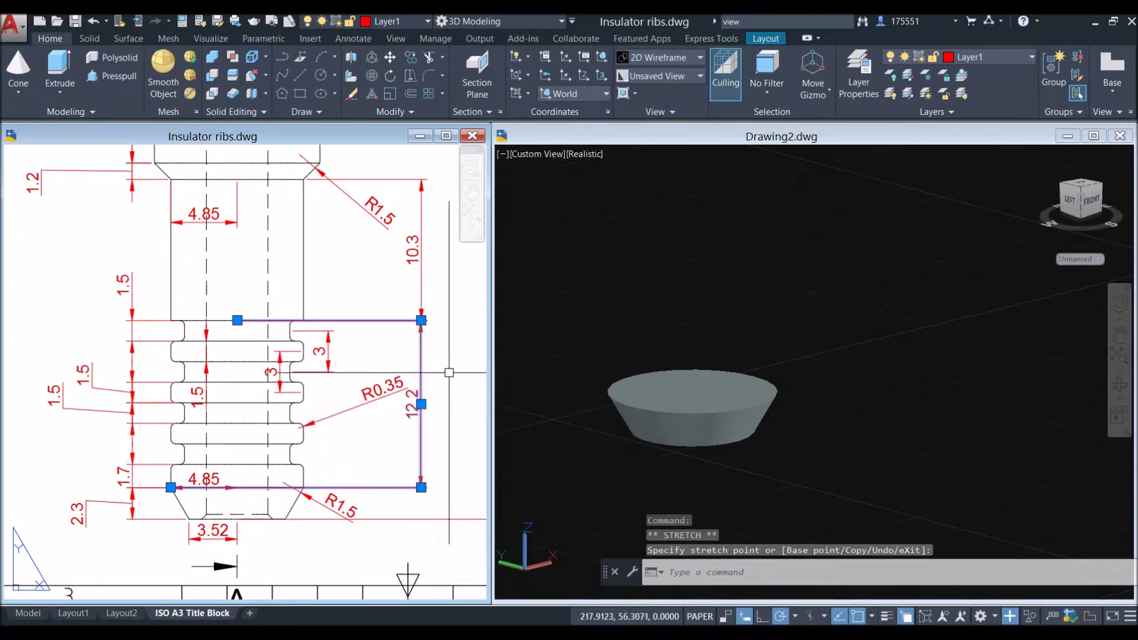
key("Escape")
Add a cylinder centred on the truncated cone's top face, with the face's 4.85 radius and a height of 12.2.
left_click(604, 307)
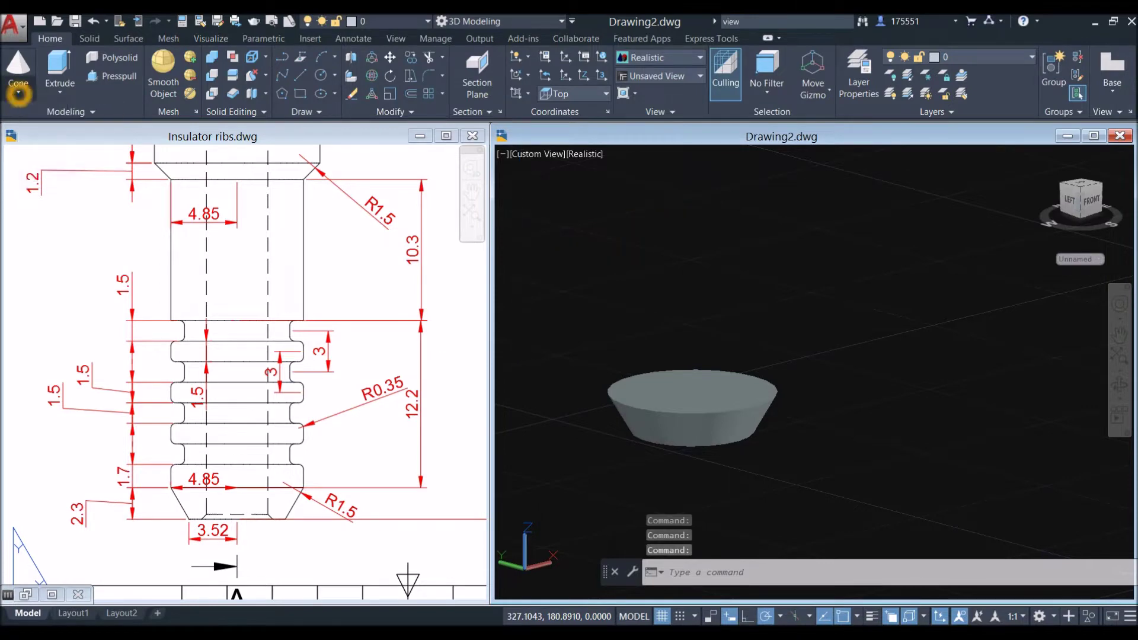
left_click(18, 89)
left_click(39, 147)
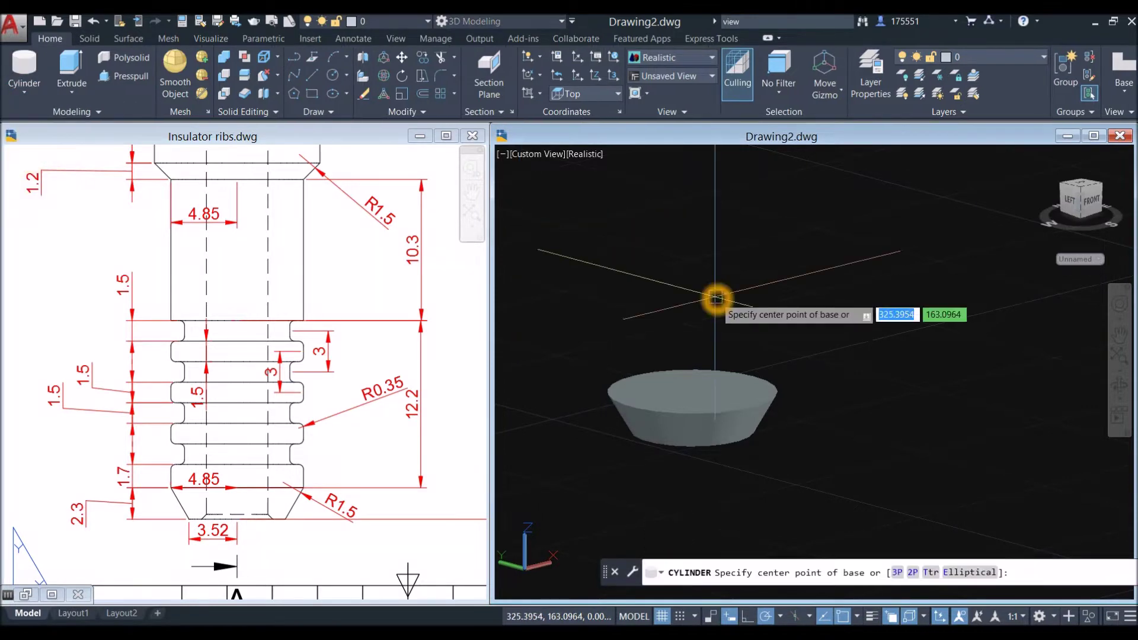
left_click(692, 390)
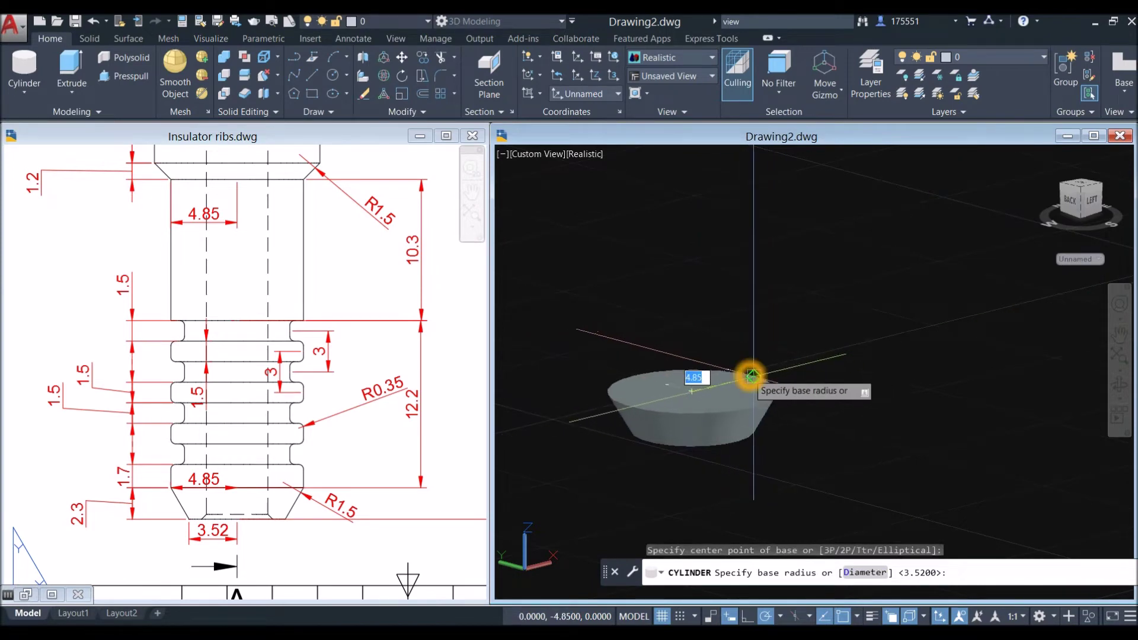
left_click(750, 377)
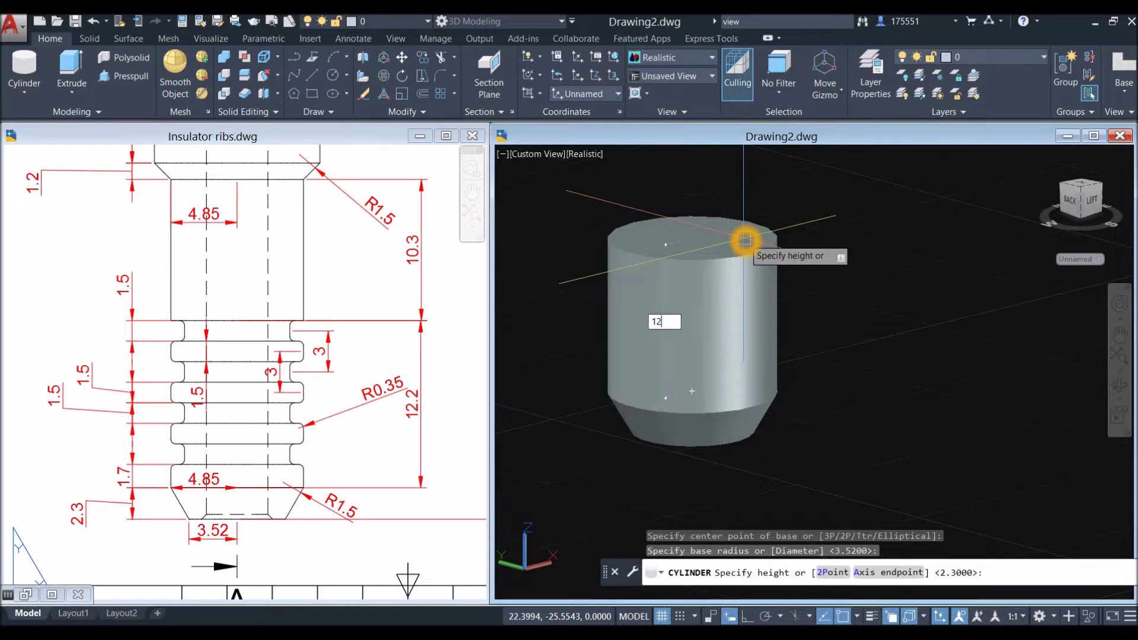
type("12.2")
key("Return")
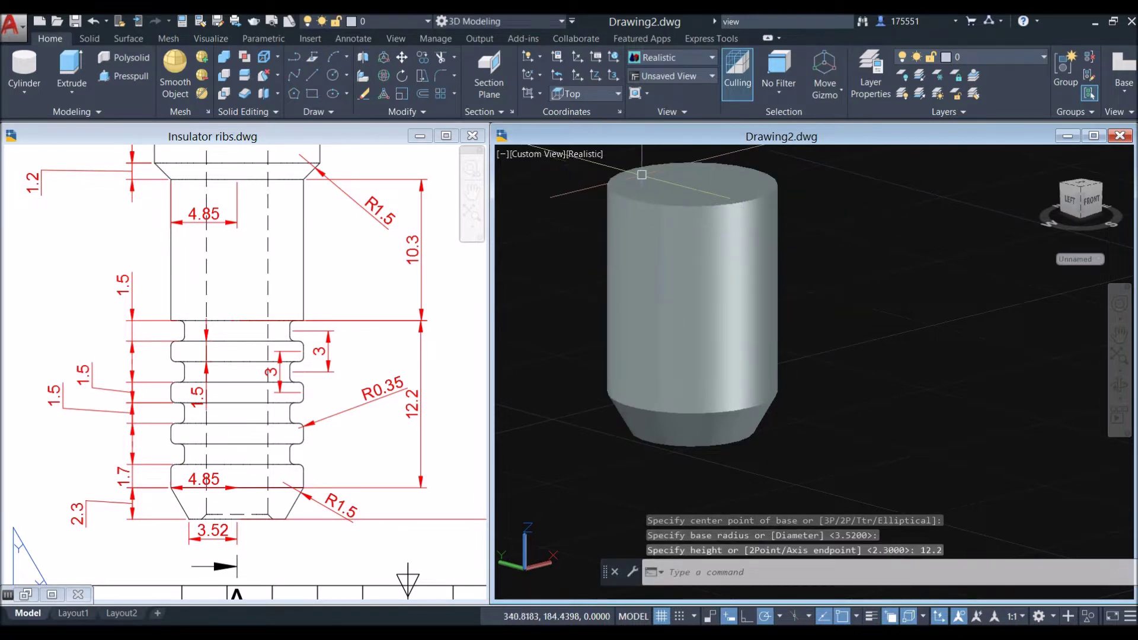
Set Drawing2's visual style to 2D Wireframe and examine the rib dimensions in the Insulator ribs drawing.
left_click(584, 154)
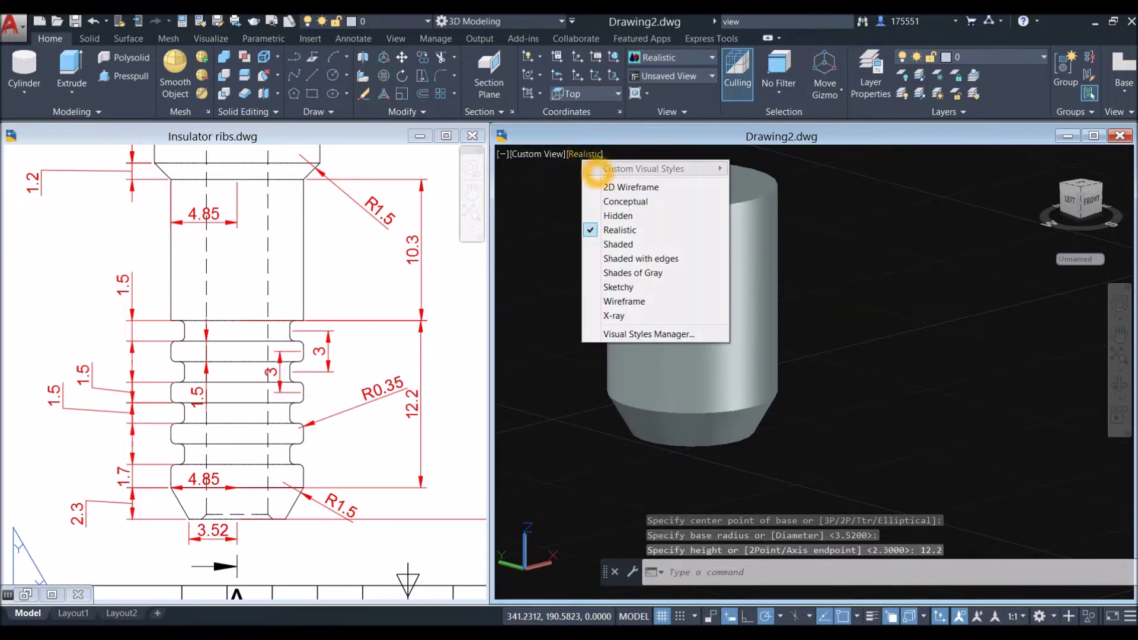
left_click(604, 182)
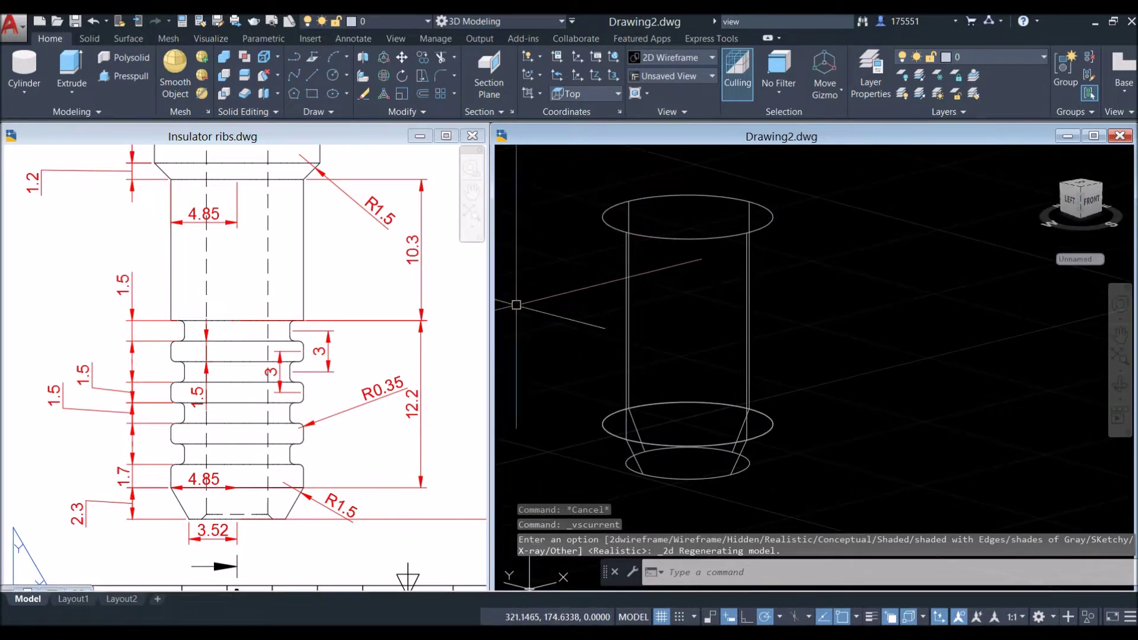
left_click(325, 389)
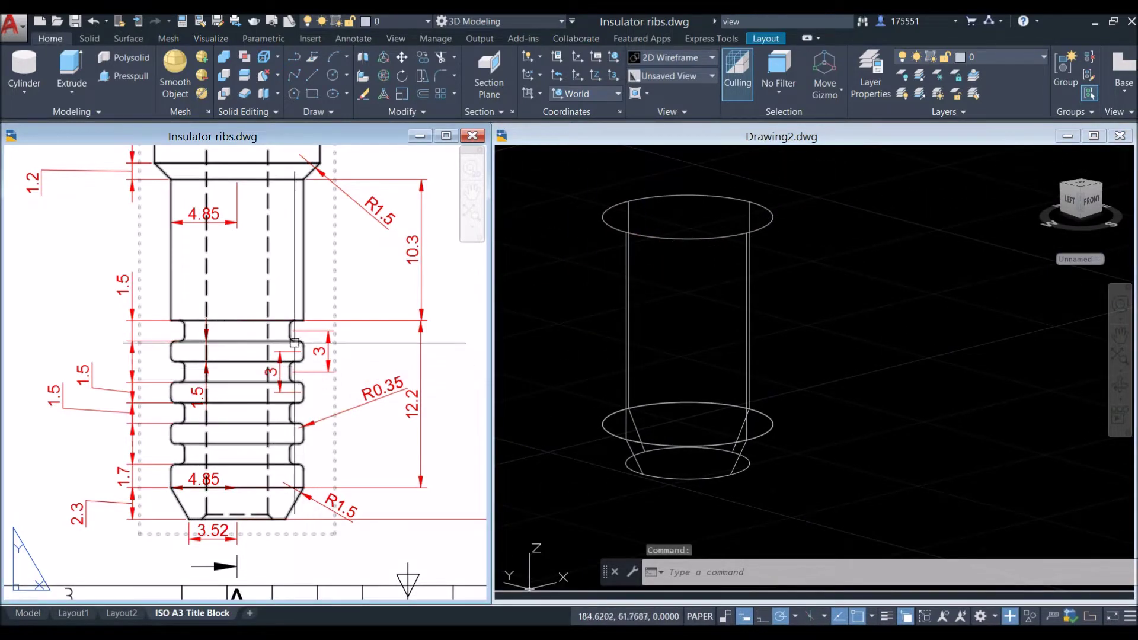
scroll(292, 334, "up", 4)
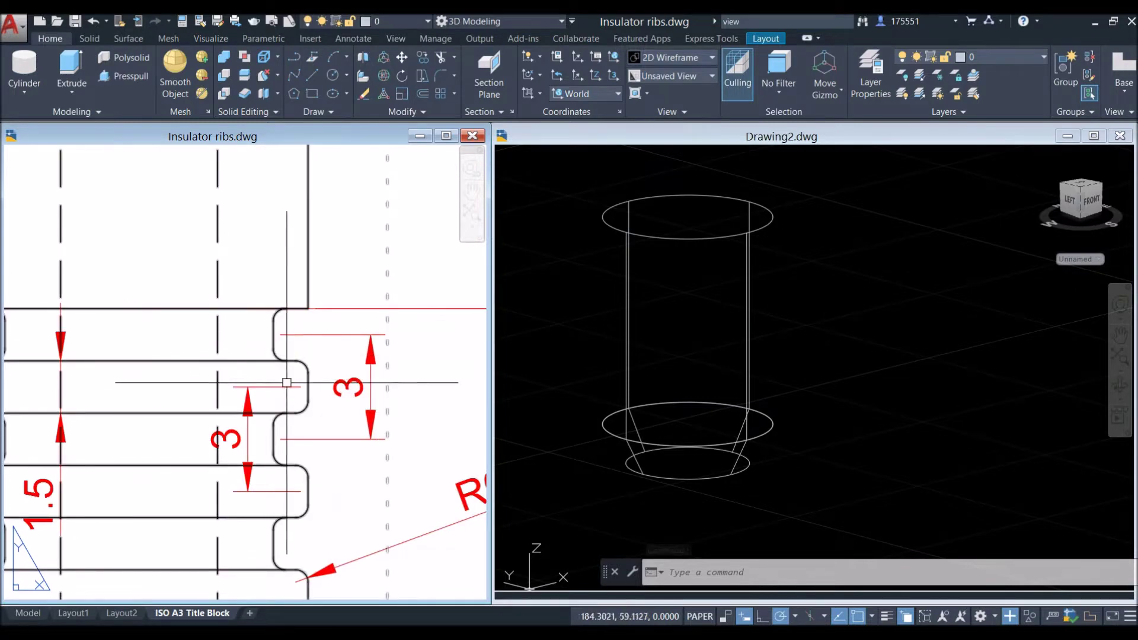
Add a torus centred on the cylinder's top face, with the face's 4.85 radius and a tube radius of 0.75.
scroll(291, 386, "down", 2)
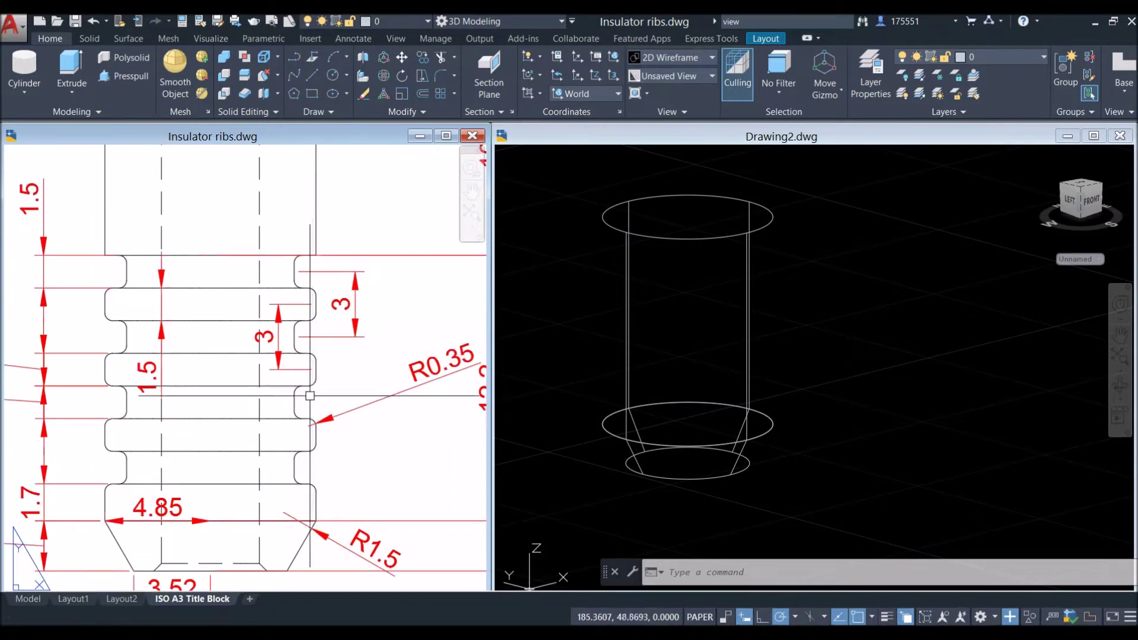
left_click(301, 465)
scroll(301, 466, "down", 2)
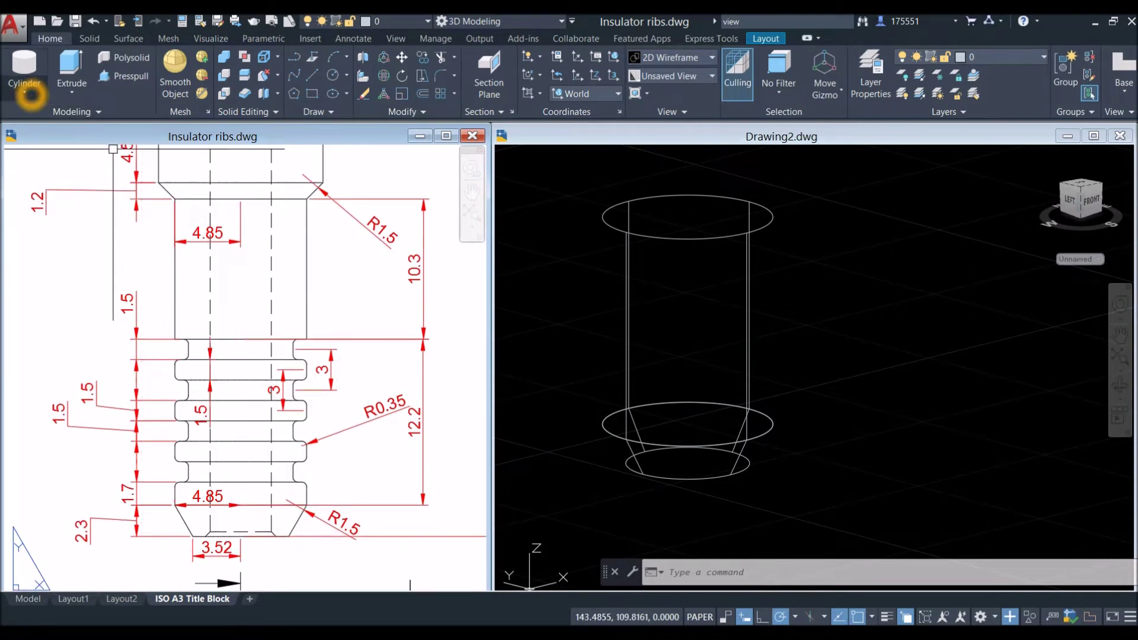
left_click(30, 94)
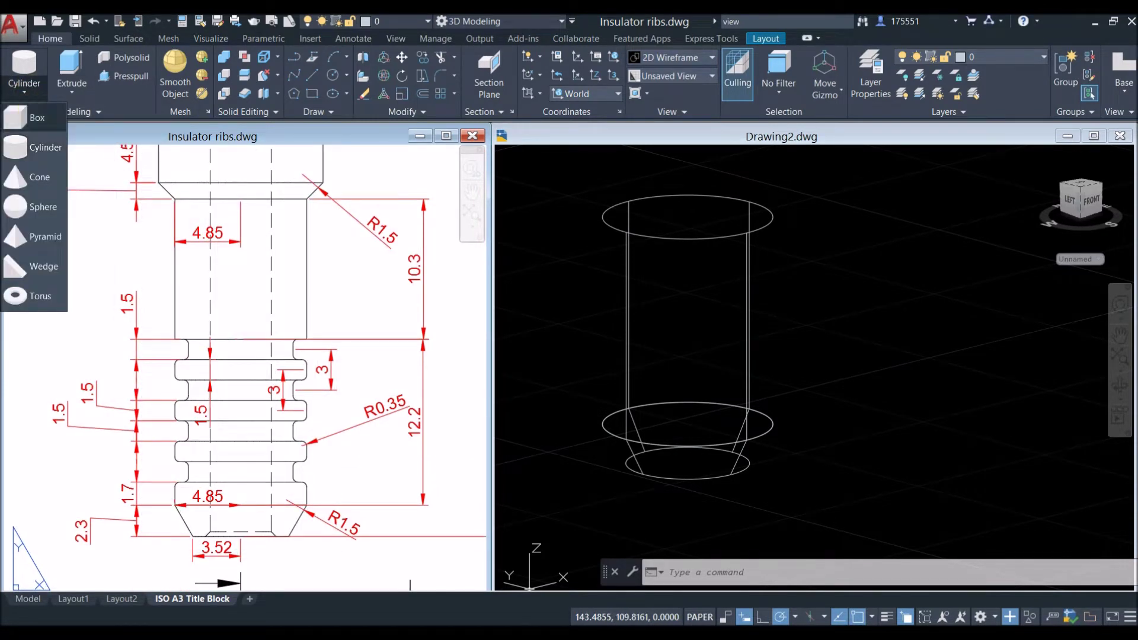
left_click(37, 295)
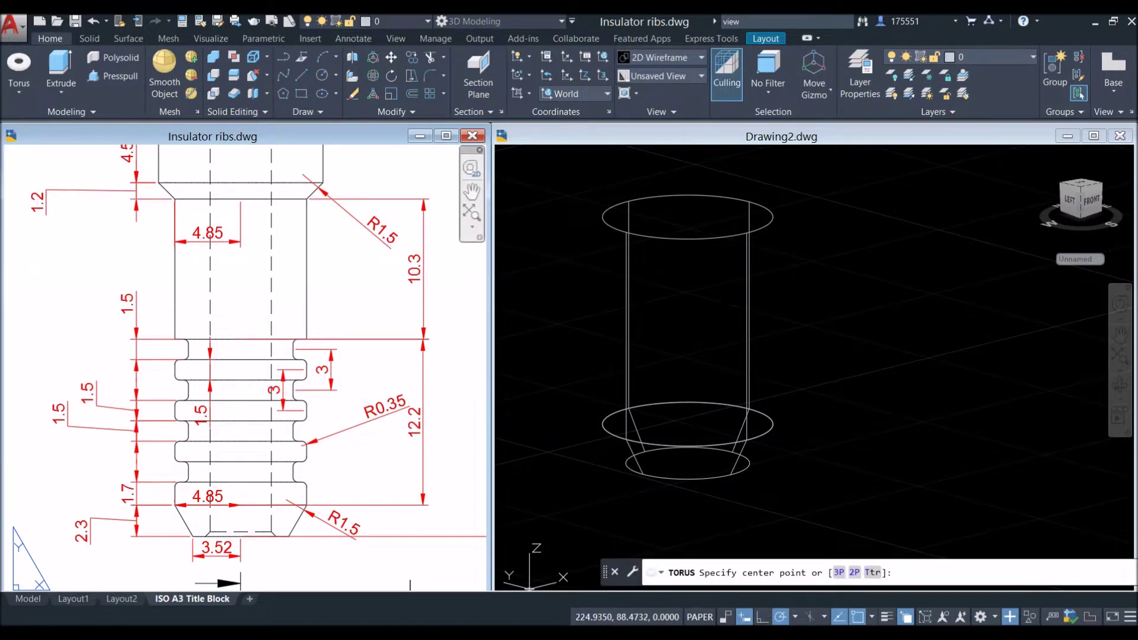
left_click(561, 259)
left_click(18, 68)
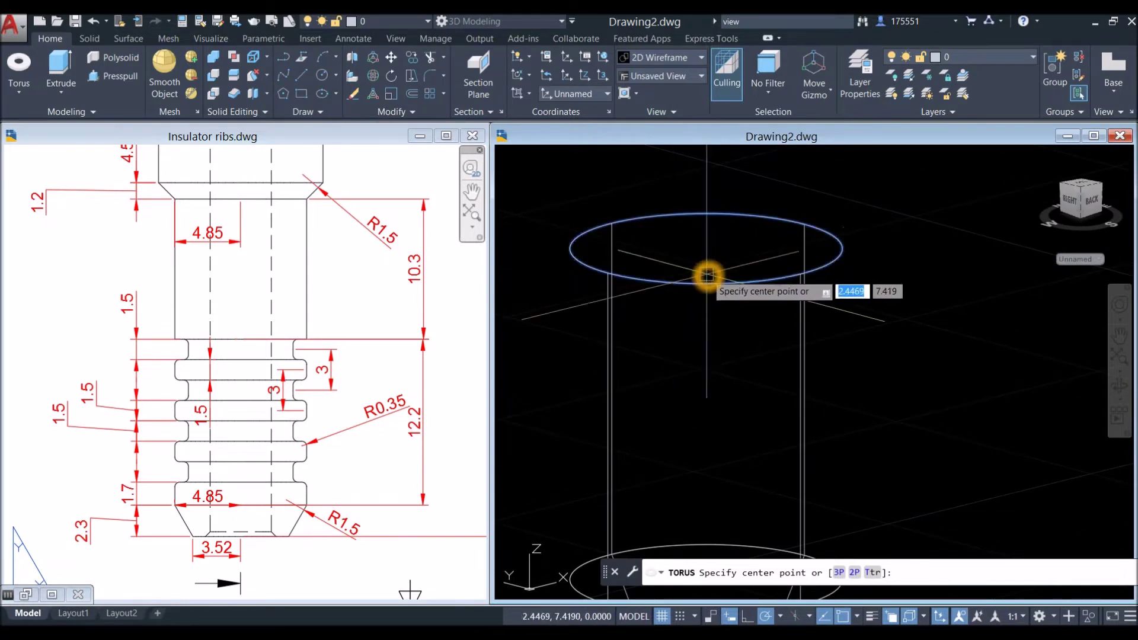
left_click(701, 280)
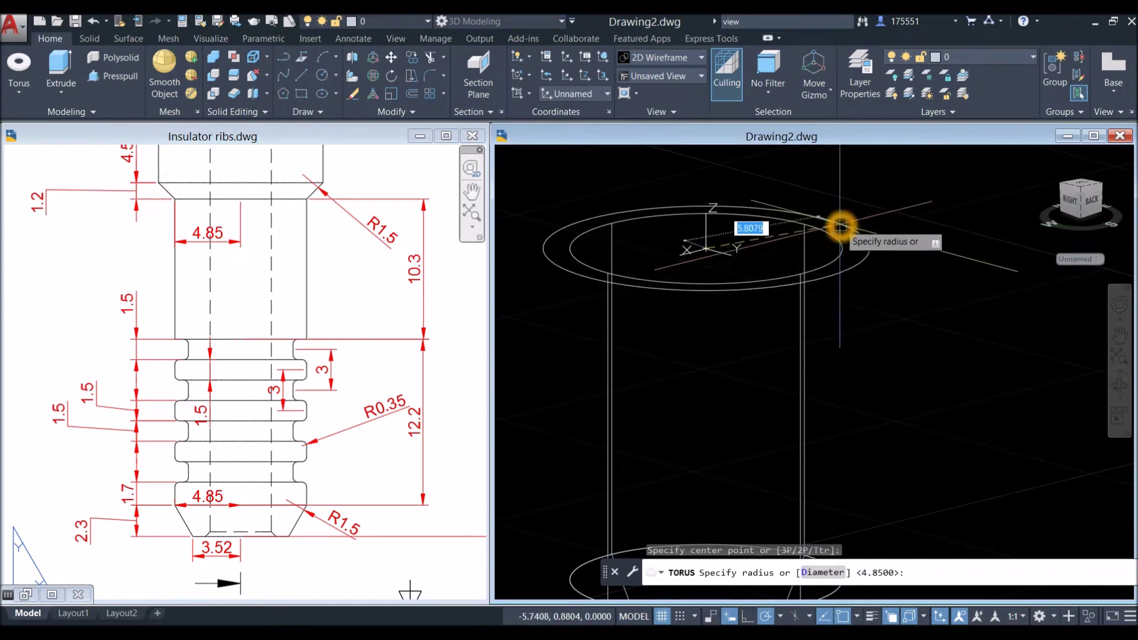
left_click(804, 224)
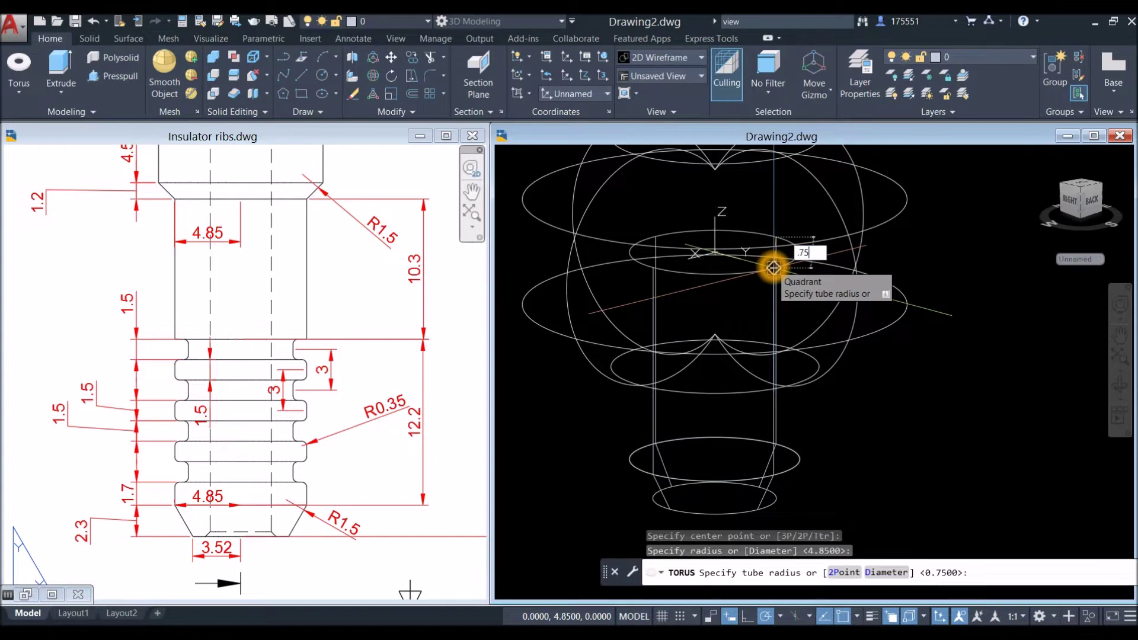
key("Return")
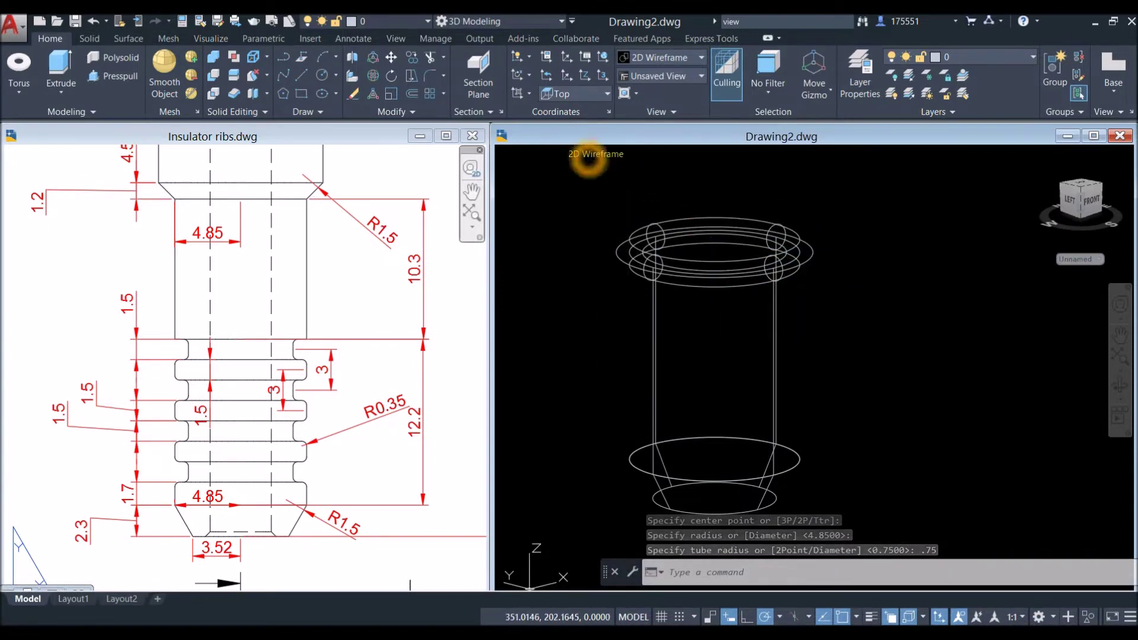
Set Drawing2's visual style to Shaded with edges and move the torus 0.75 straight down along the Z axis.
left_click(594, 154)
left_click(628, 259)
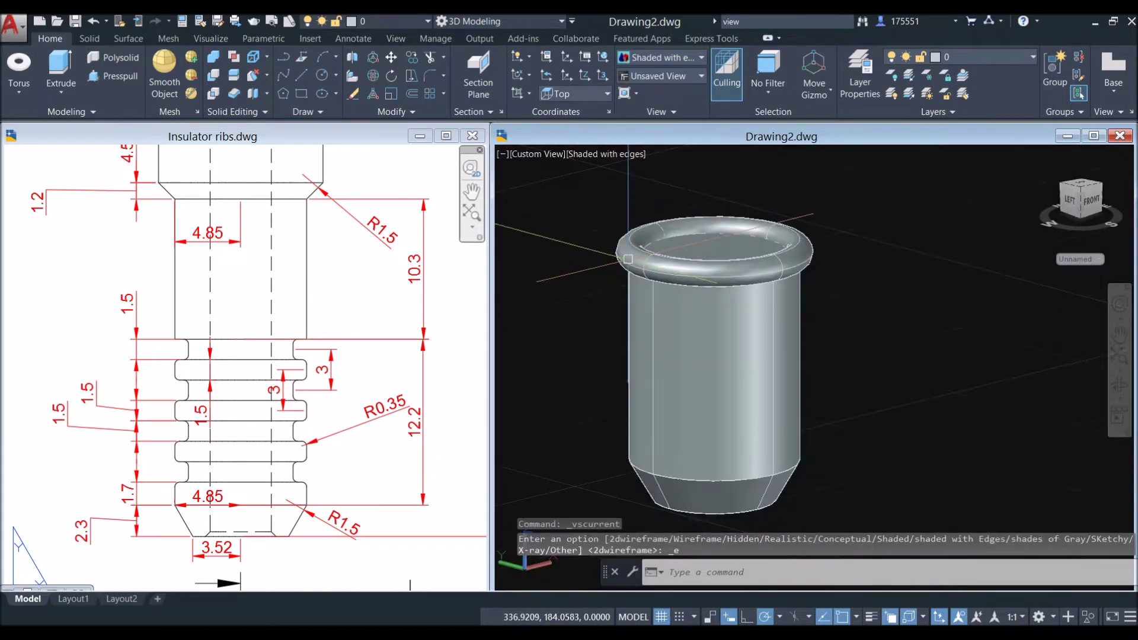
left_click(812, 233)
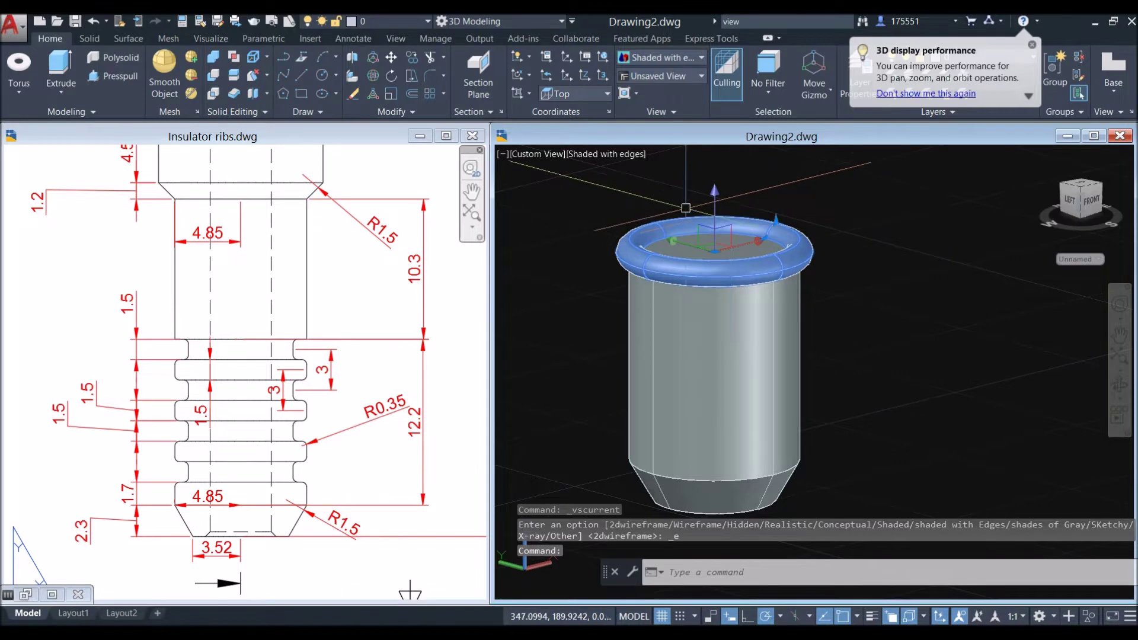
right_click(830, 215)
left_click(866, 307)
left_click(872, 299)
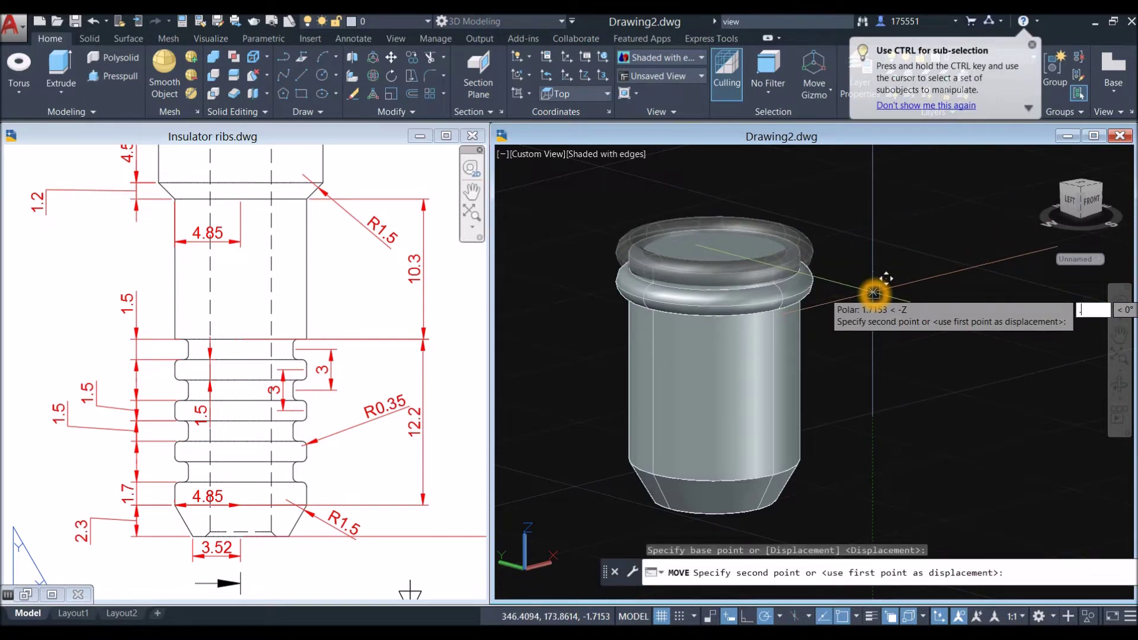
key("Return")
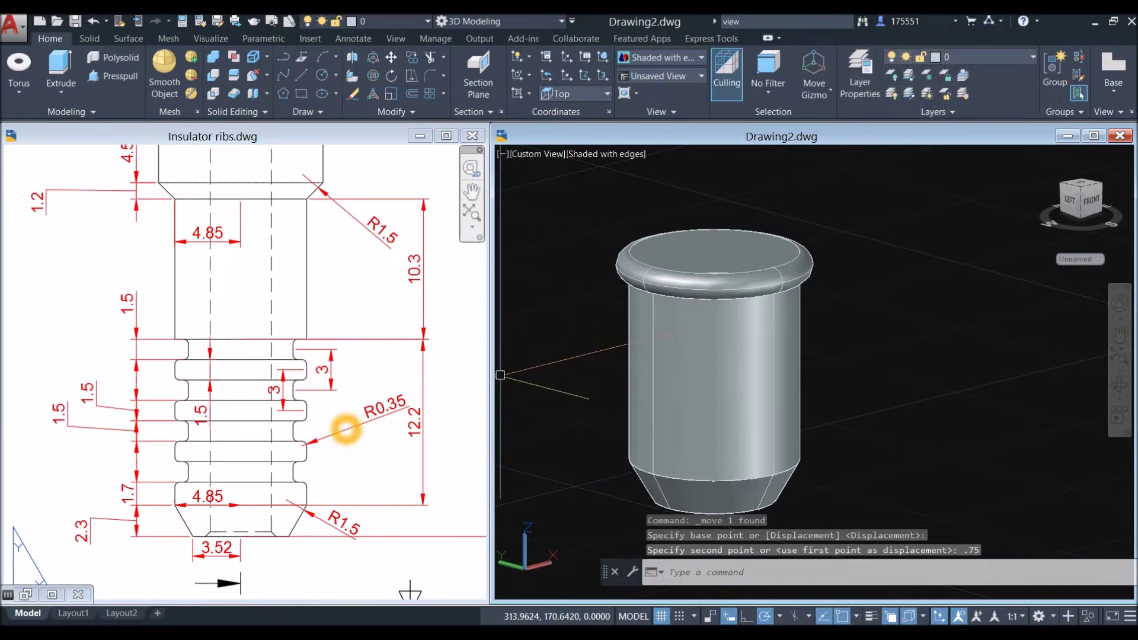
Copy the torus downward along the cylinder as a linear array of 4 items spaced 3 apart, with Ortho on.
left_click(835, 282)
left_click(812, 259)
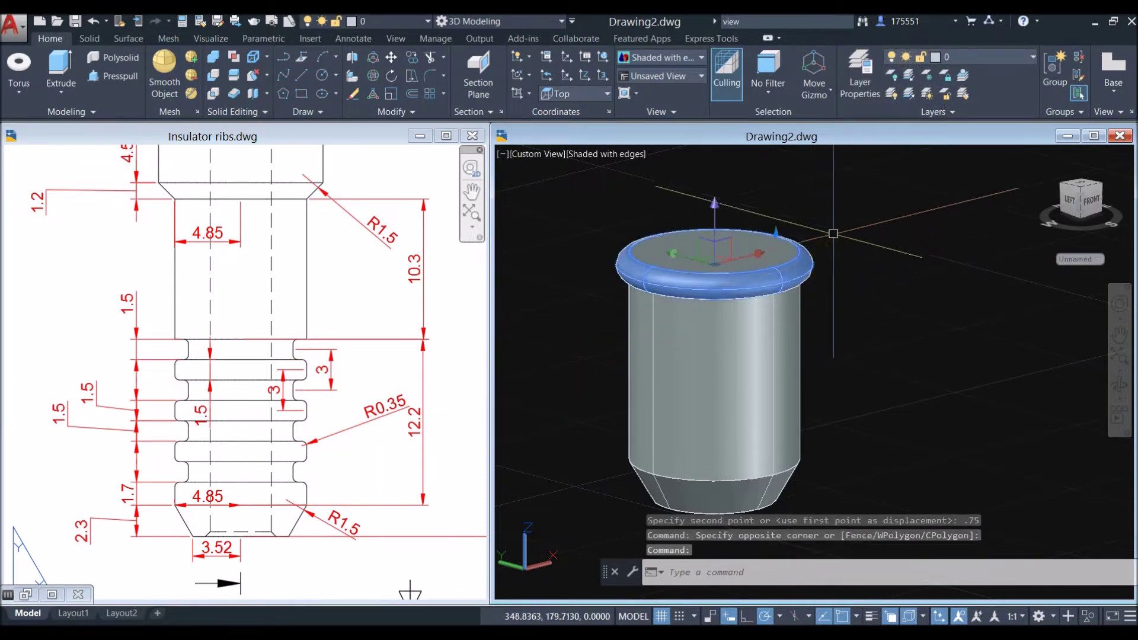
right_click(839, 217)
mouse_move(875, 276)
left_click(876, 326)
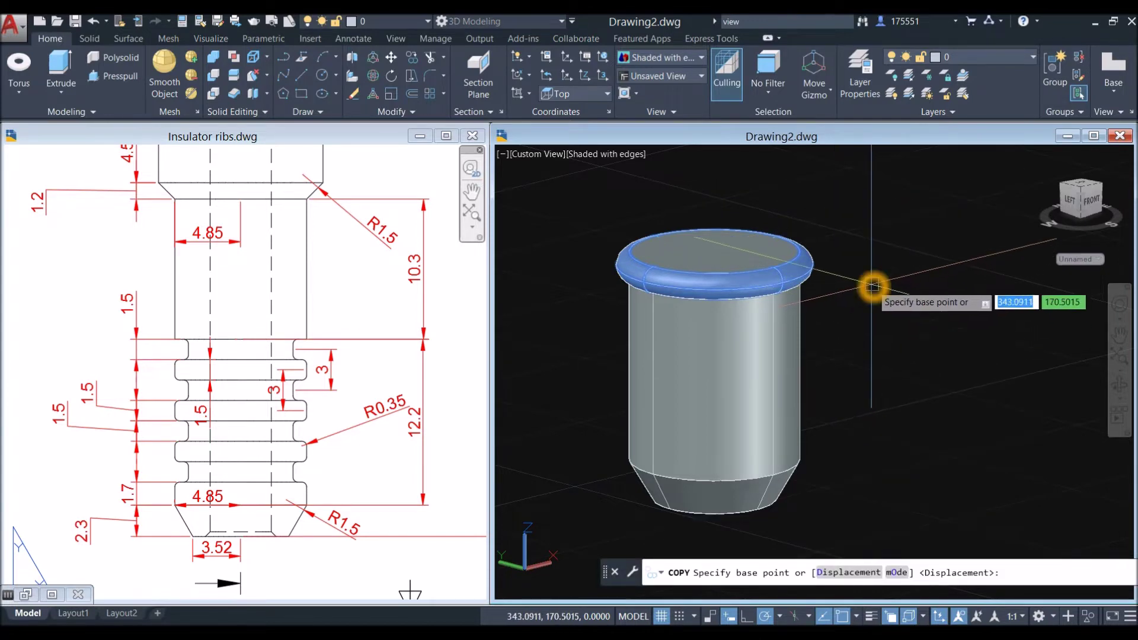
left_click(872, 286)
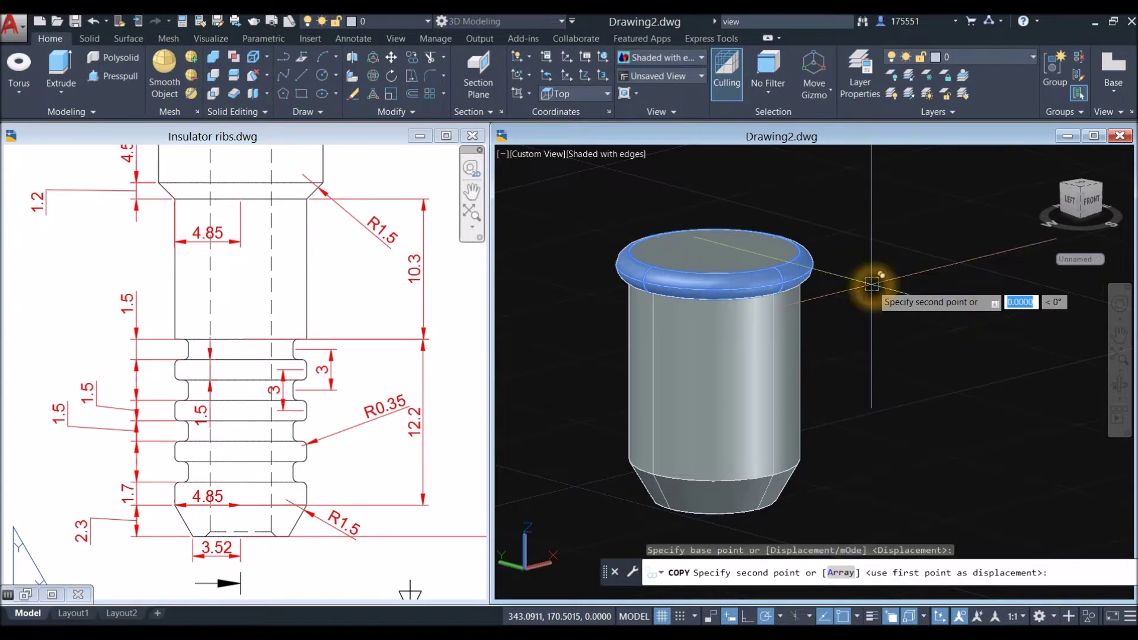
right_click(872, 316)
left_click(905, 386)
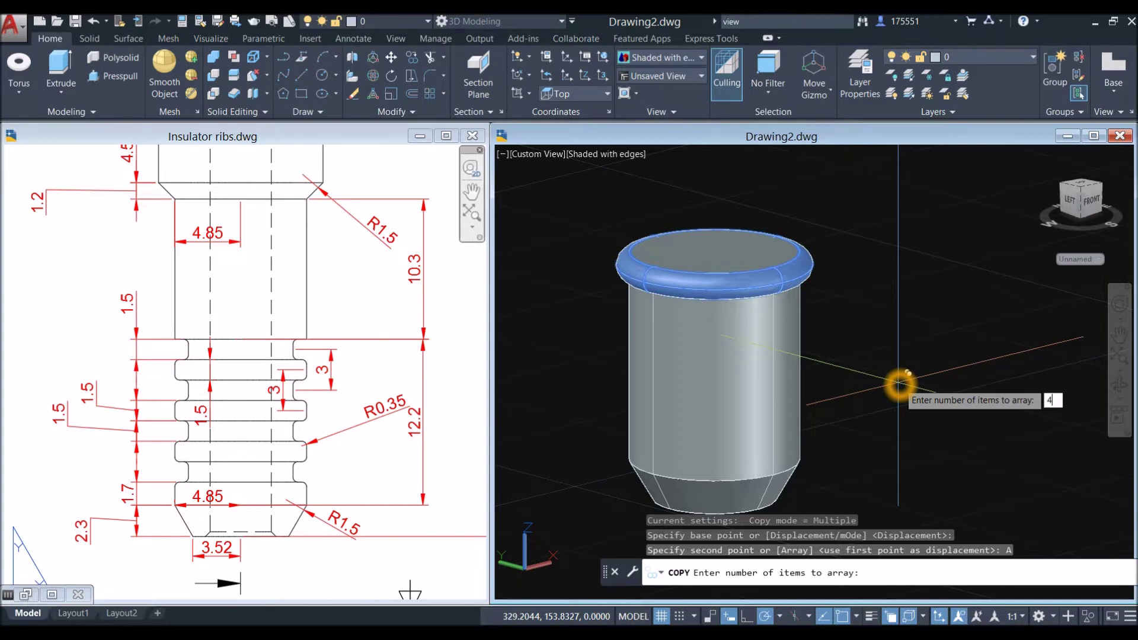
key("Return")
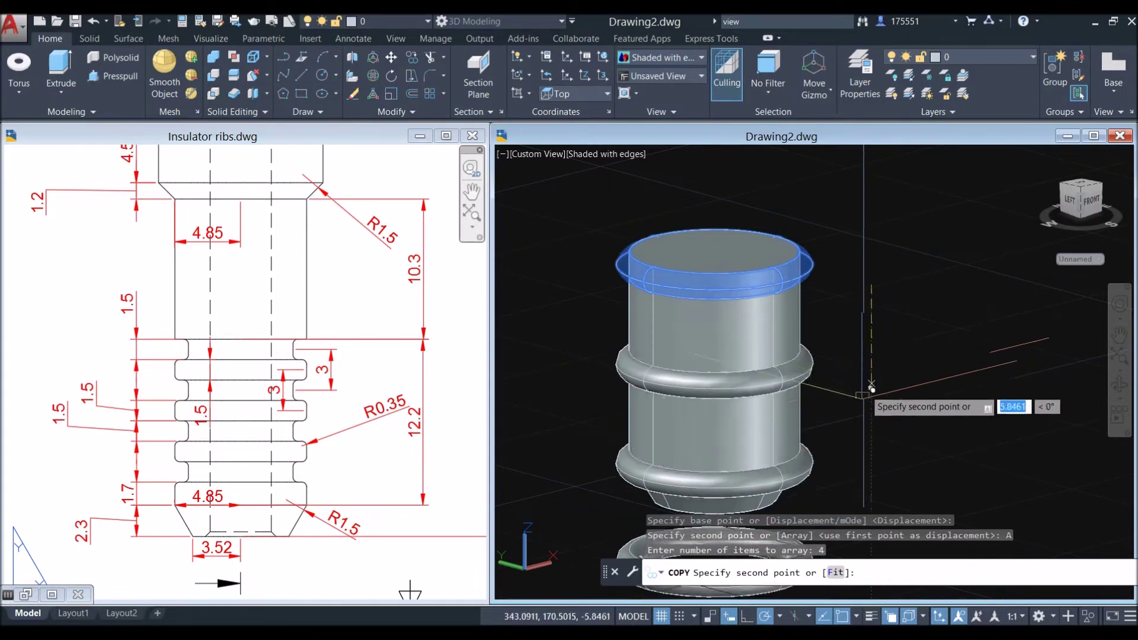
left_click(747, 616)
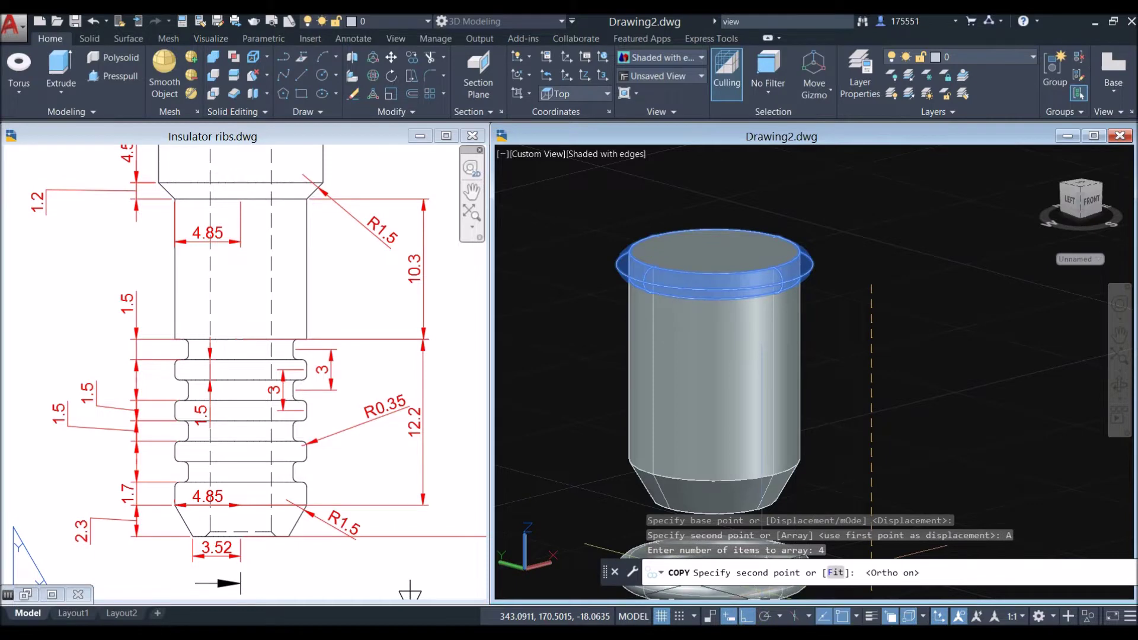
left_click(844, 343)
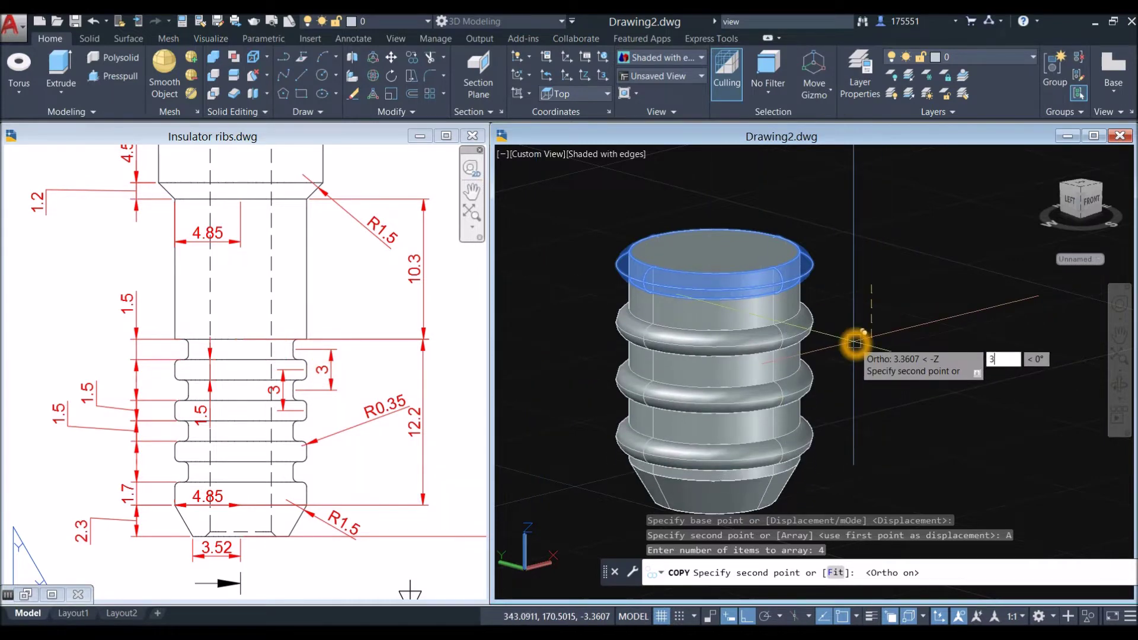
key("Return")
right_click(860, 301)
left_click(878, 306)
Subtract the four tori from the cylinder and the truncated cone to cut the grooves between the ribs.
scroll(856, 314, "down", 4)
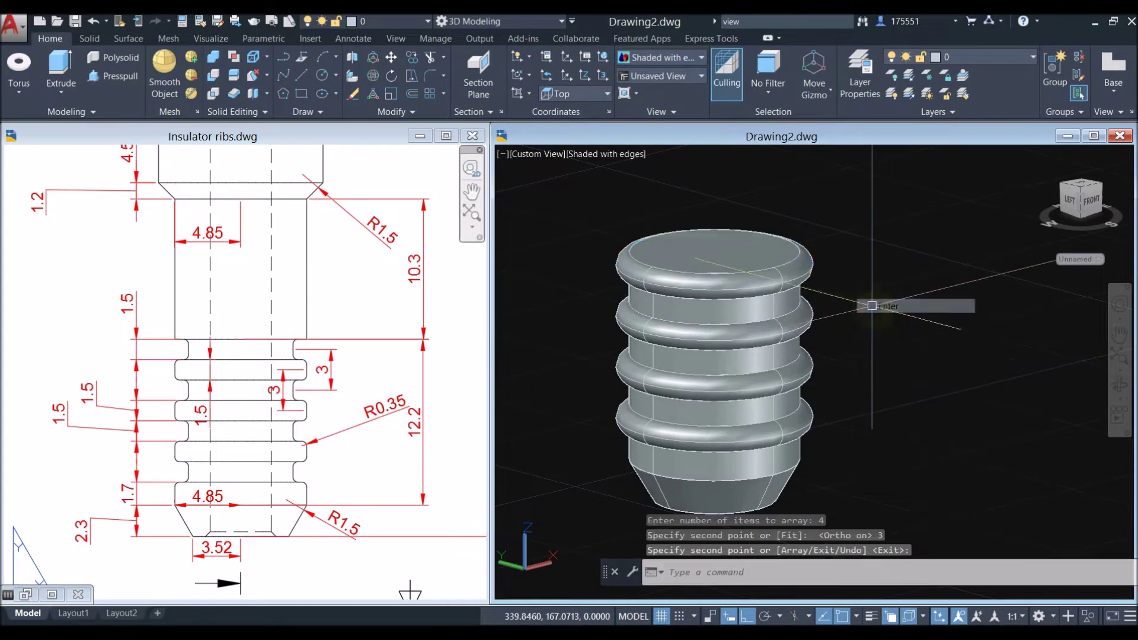
middle_click_drag(856, 317, 833, 324, "shift")
left_click_drag(754, 324, 749, 315)
key("Escape")
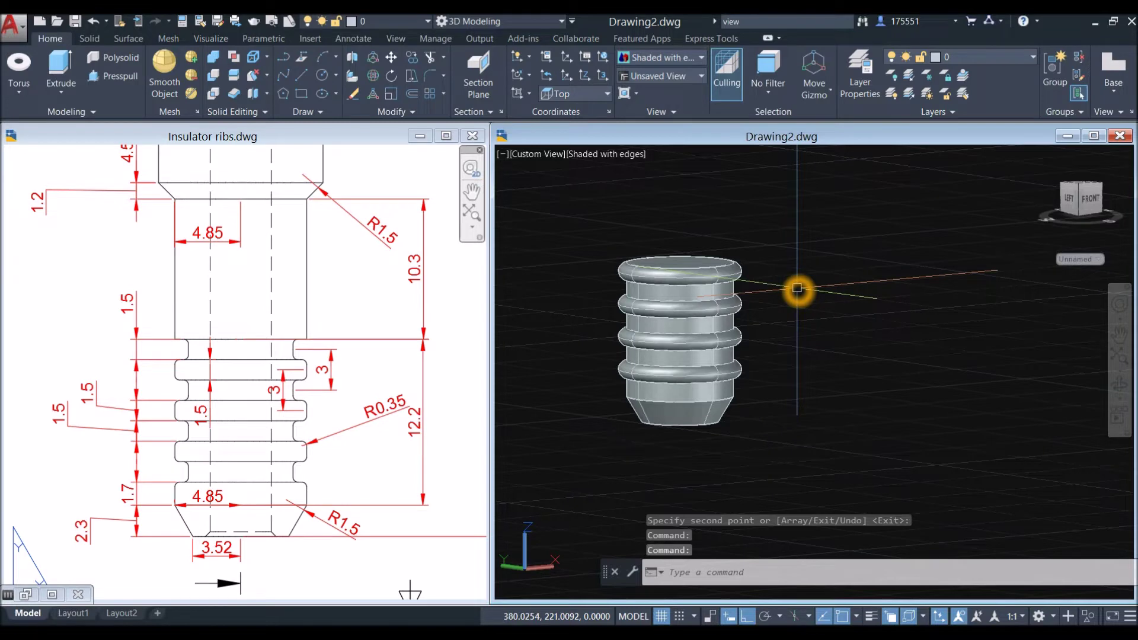
type("SU")
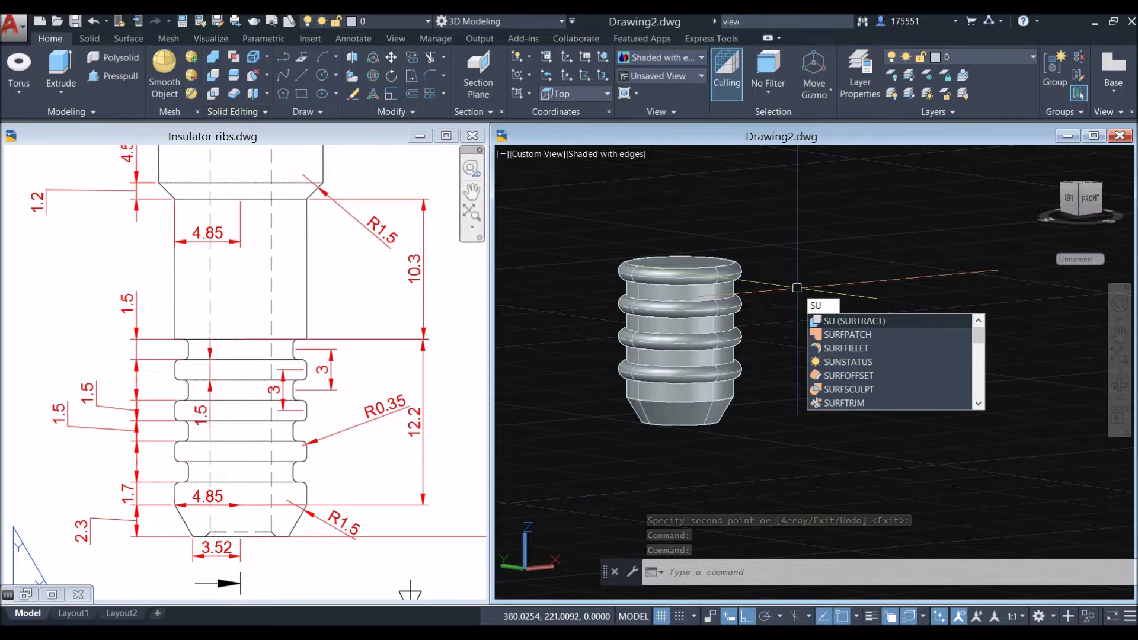
key("Return")
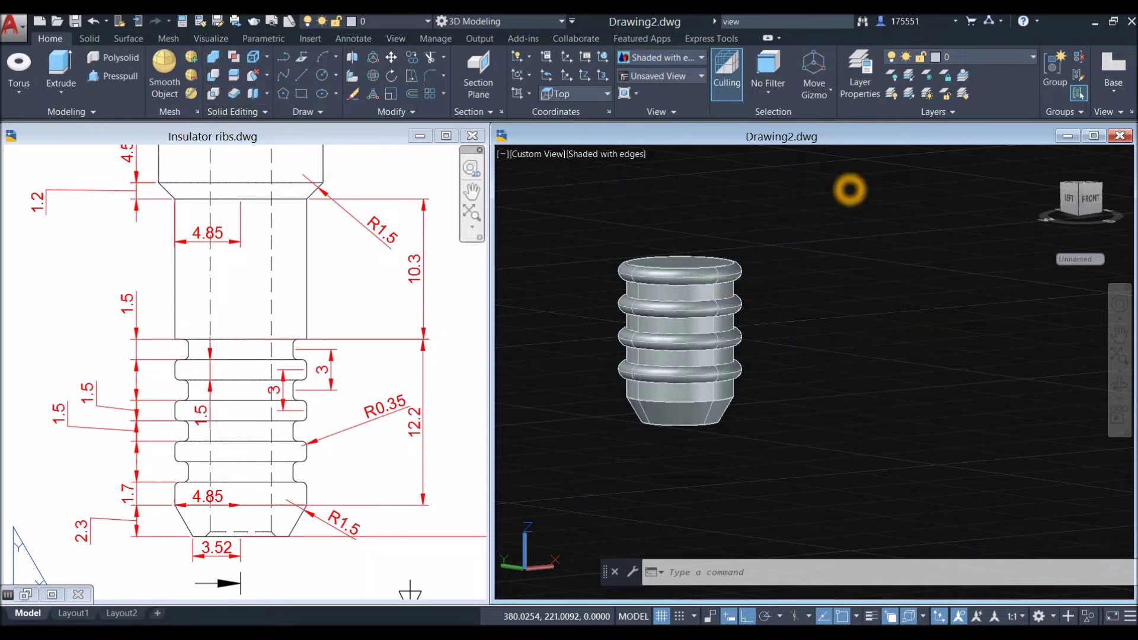
scroll(753, 278, "up", 2)
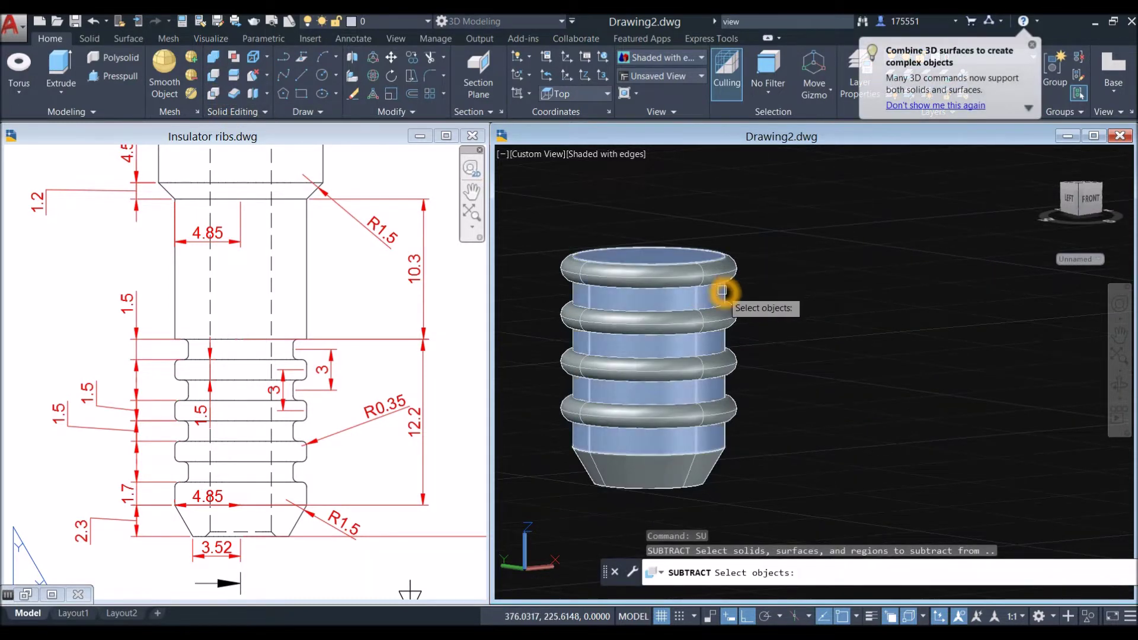
left_click(725, 286)
left_click(701, 459)
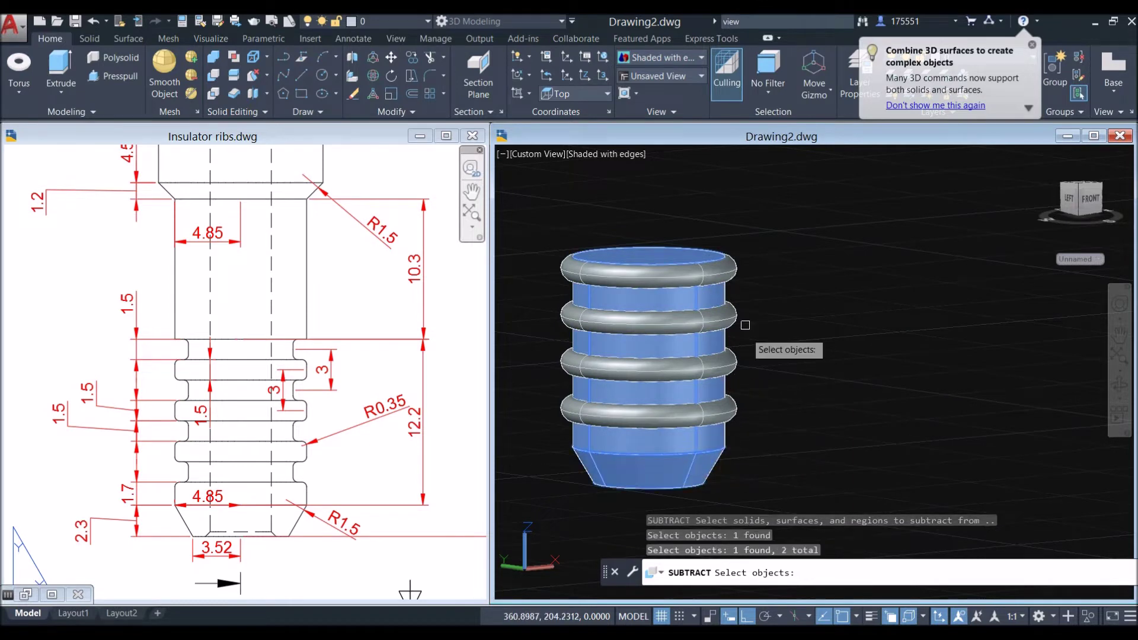
right_click(747, 250)
left_click(735, 266)
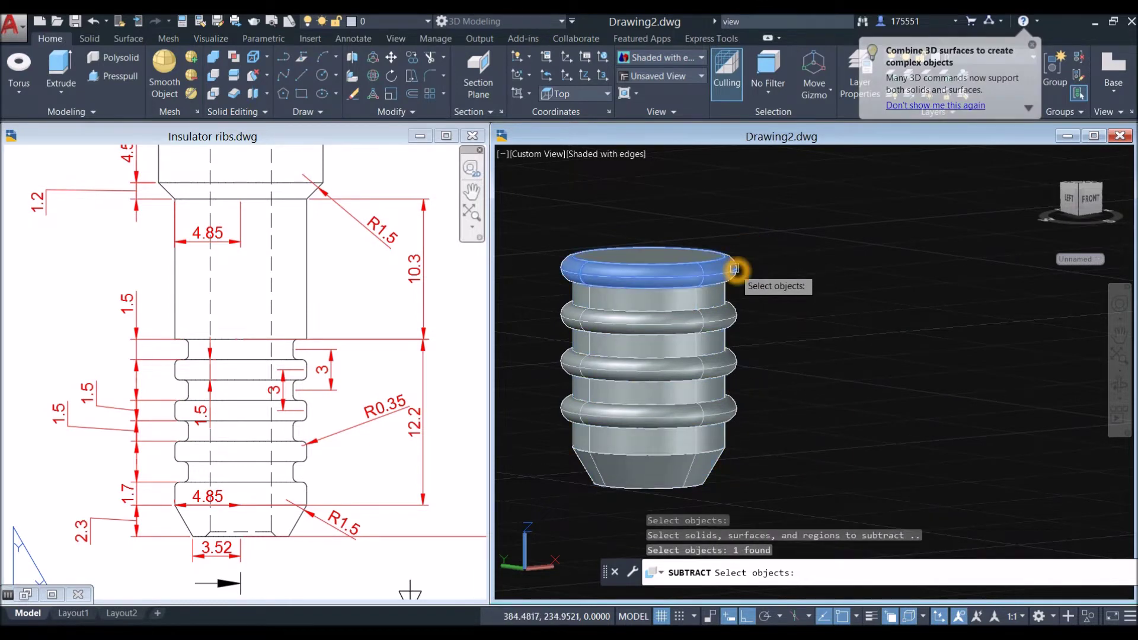
left_click(737, 312)
left_click(736, 361)
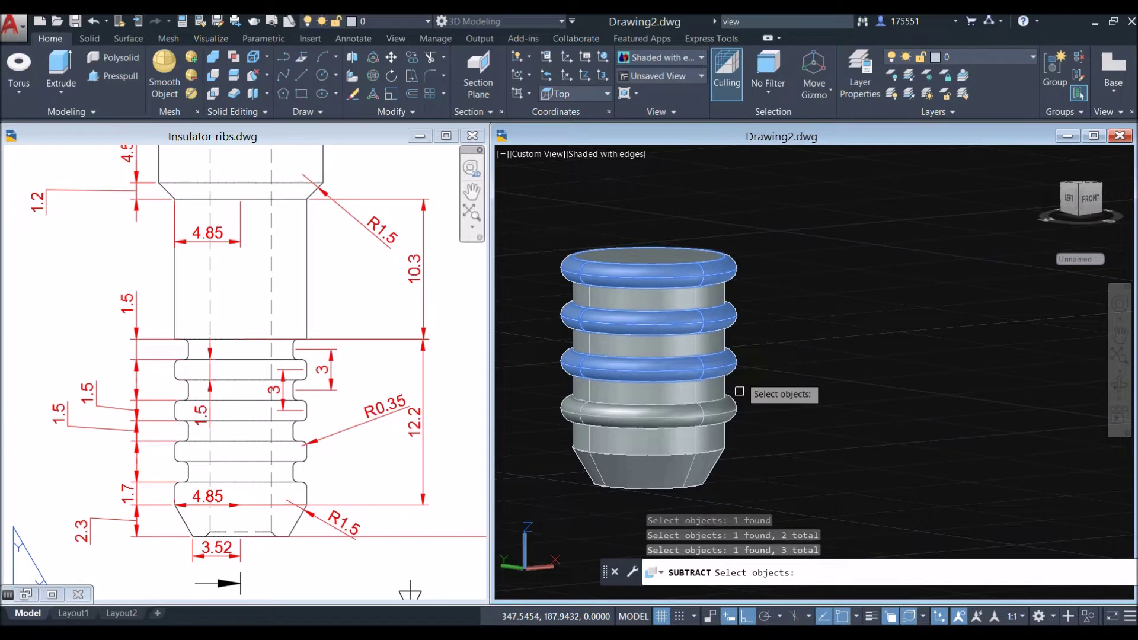
left_click(735, 408)
key("Return")
mouse_move(779, 302)
middle_mouse_down()
mouse_move(787, 312)
mouse_move(790, 297)
middle_mouse_up()
Fillet both edges of the three upper ribs and the upper edge of the lowest rib, seven edges in all, with a 0.35 radius.
left_click(342, 471)
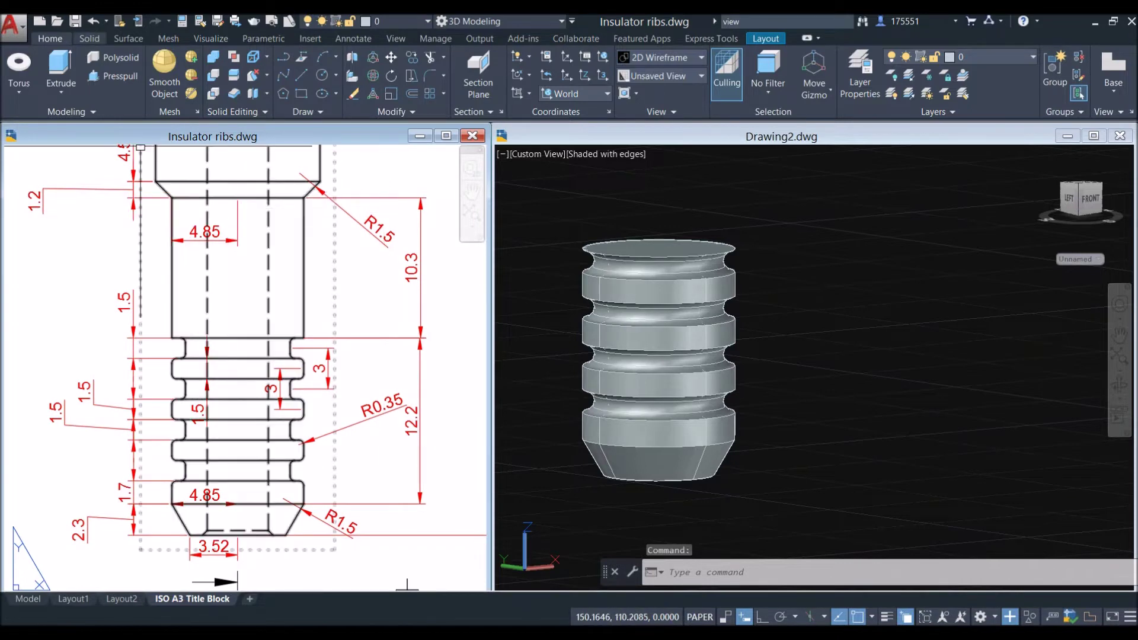
left_click(87, 38)
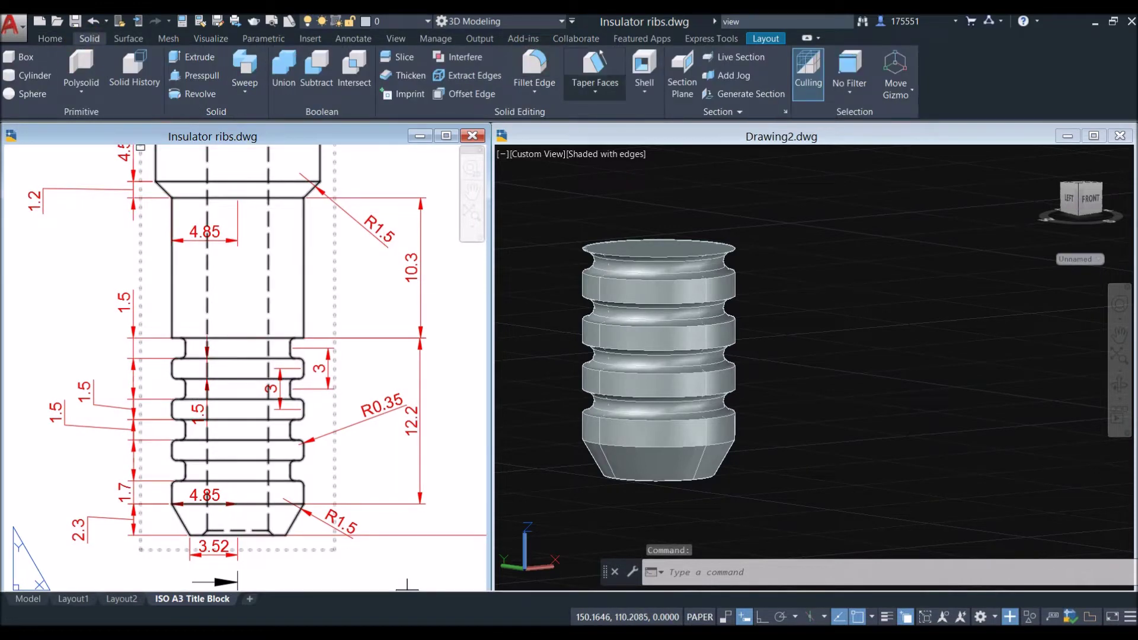
left_click(533, 68)
left_click(824, 399)
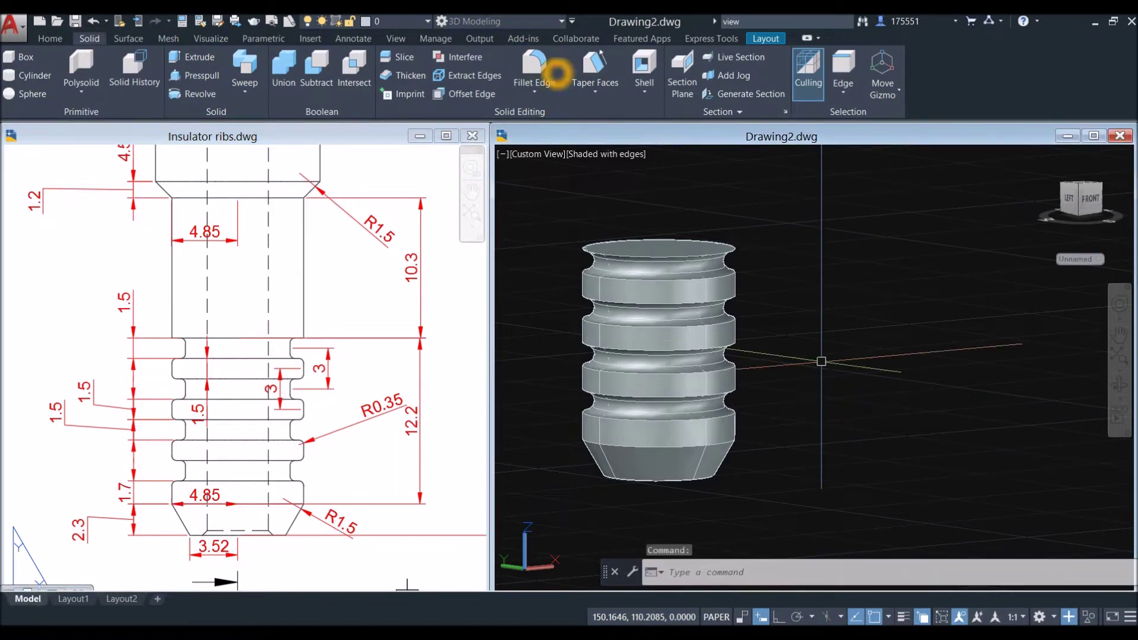
left_click(533, 60)
left_click(914, 574)
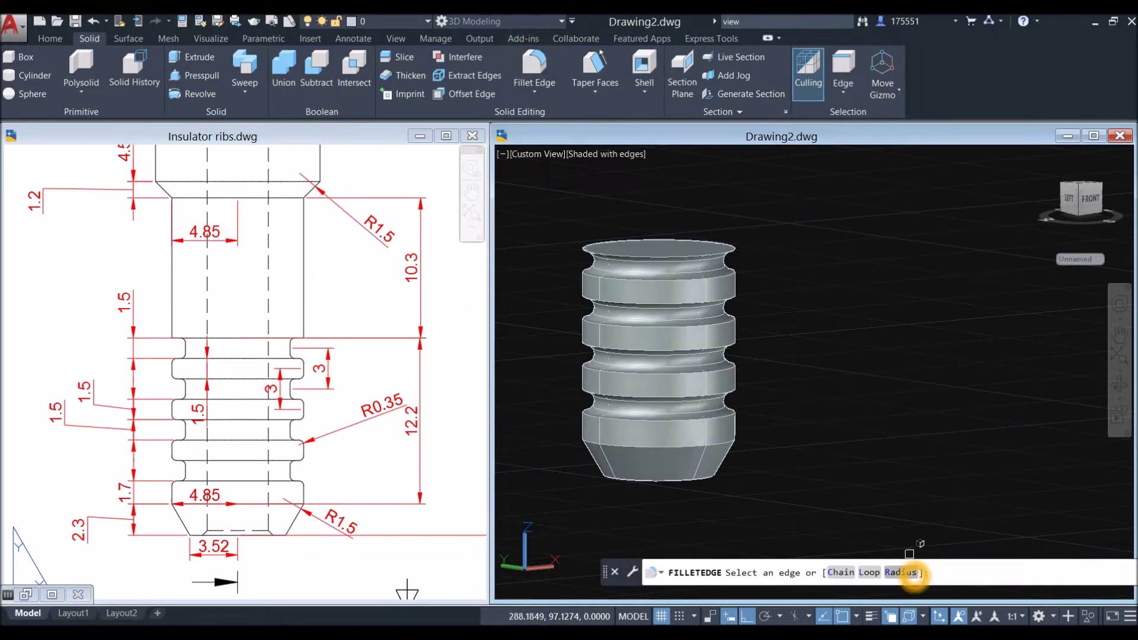
left_click(902, 572)
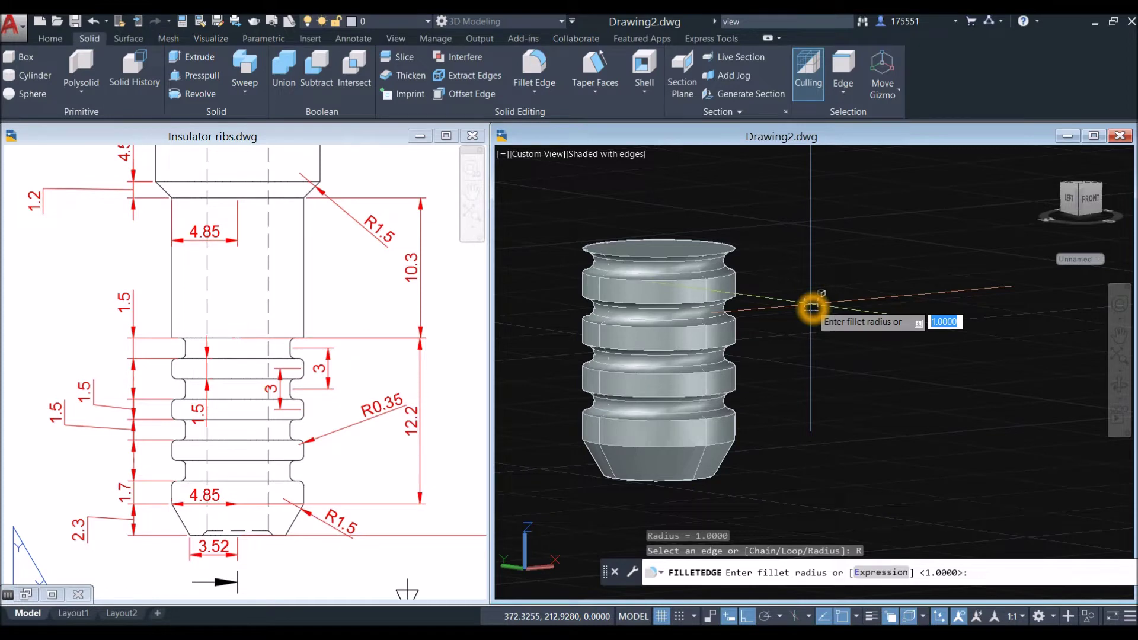
type(".35")
key("Return")
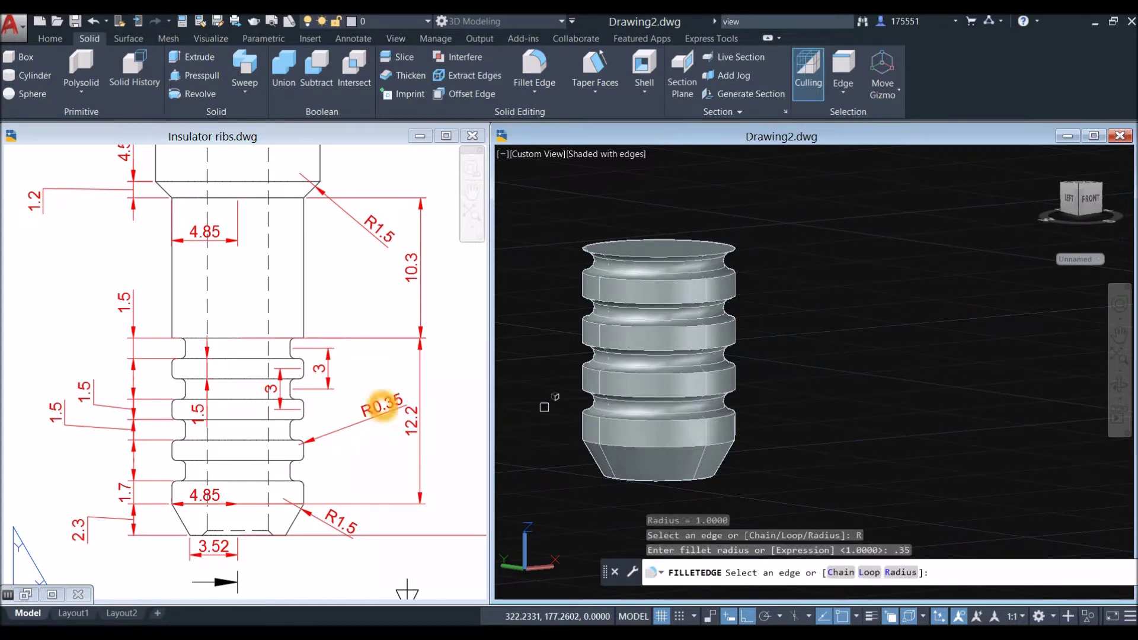
scroll(748, 274, "up", 2)
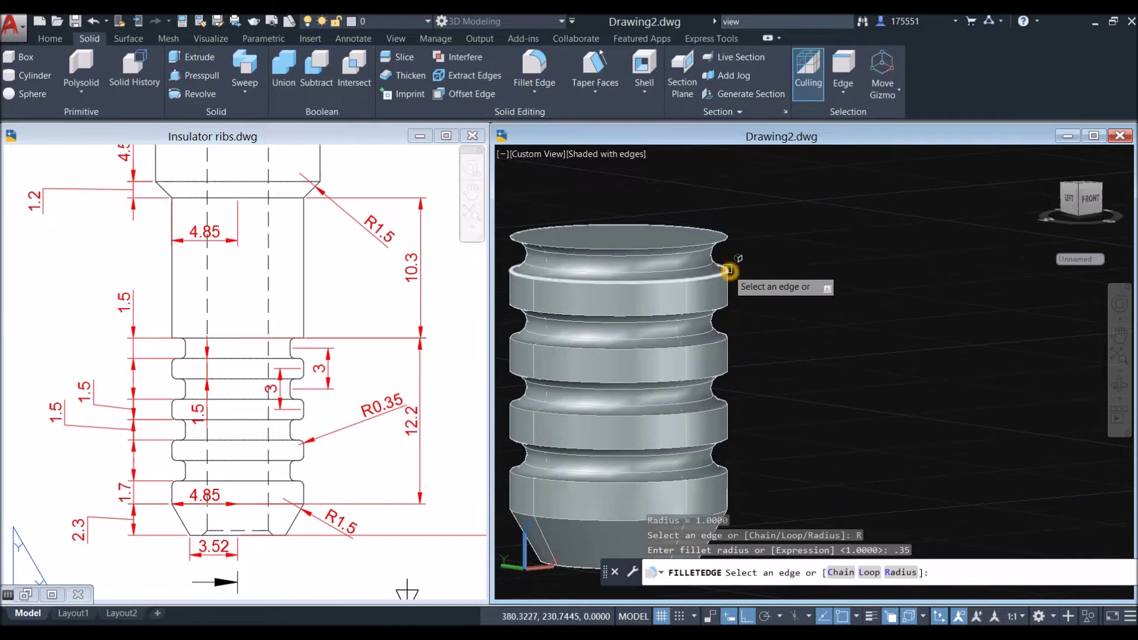
left_click(729, 270)
left_click(729, 304)
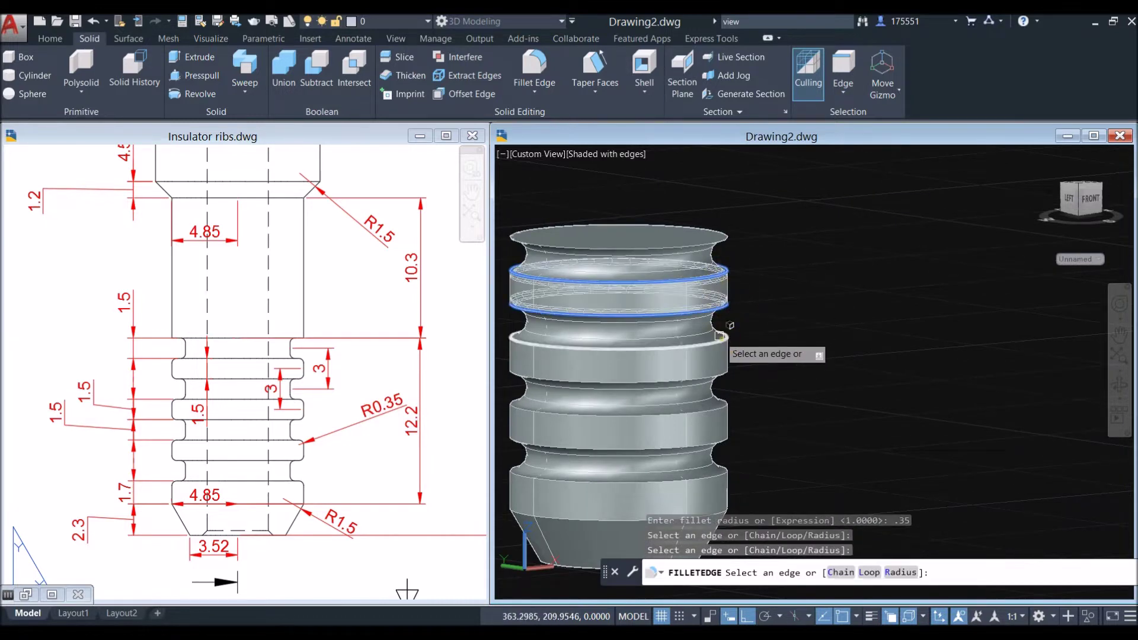
left_click(728, 338)
left_click(726, 373)
left_click(727, 406)
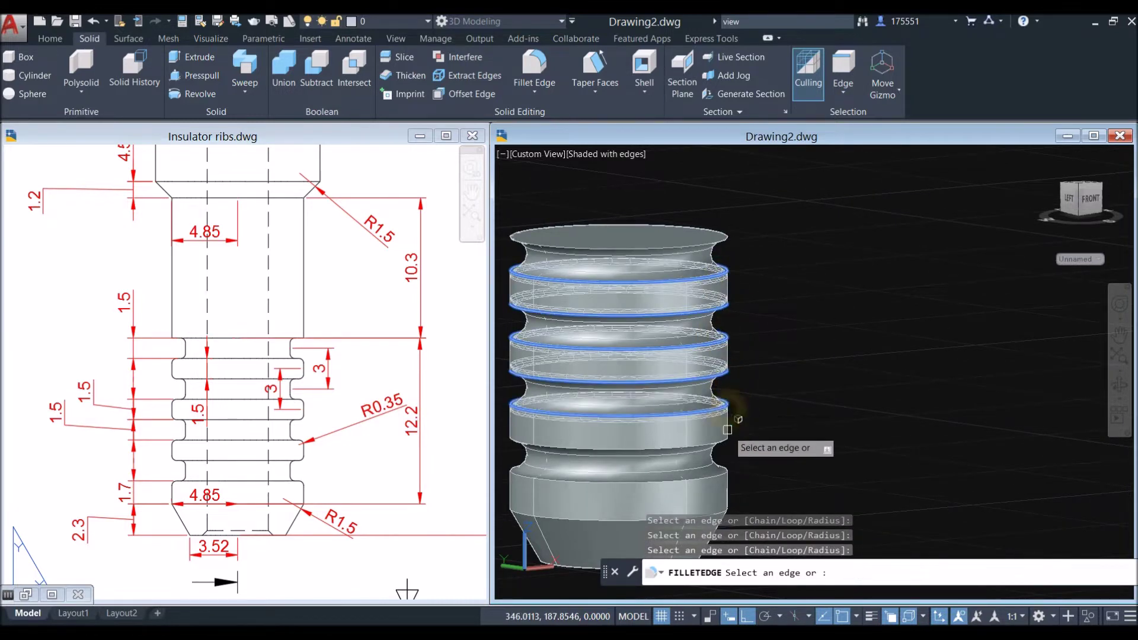
left_click(724, 438)
middle_click_drag(737, 420, 757, 300)
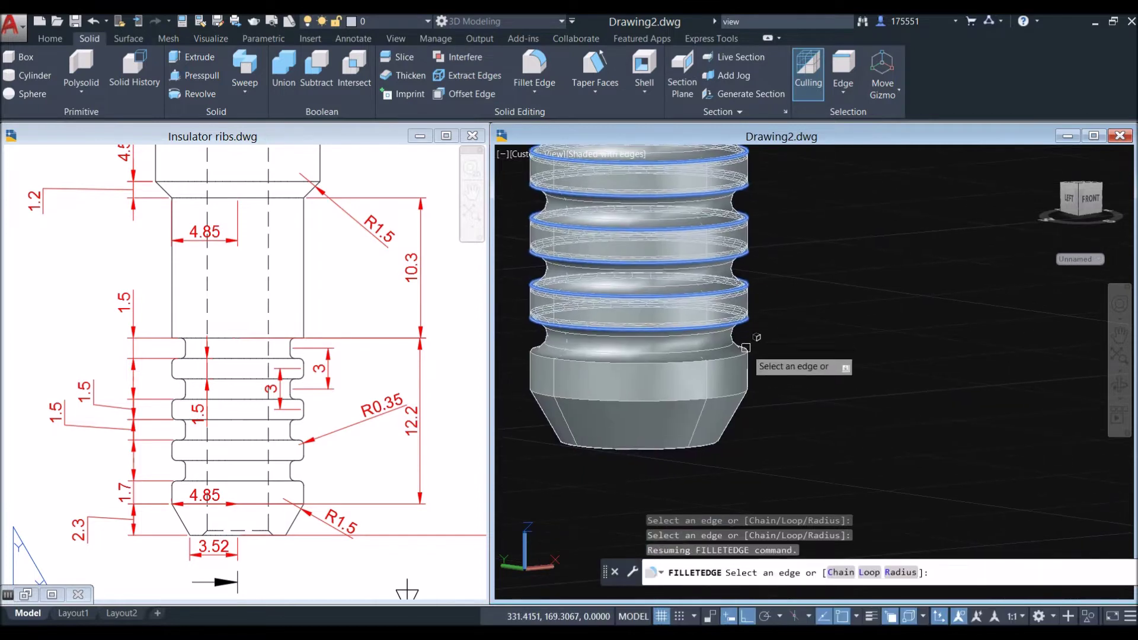
right_click(791, 296)
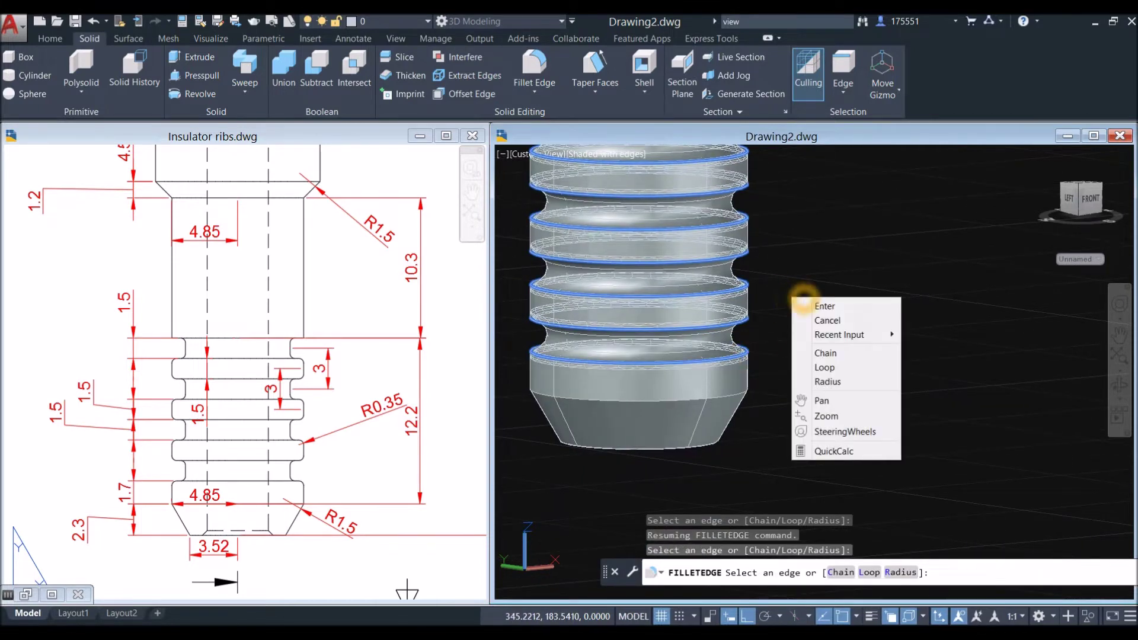
left_click(809, 301)
right_click(805, 301)
left_click(812, 309)
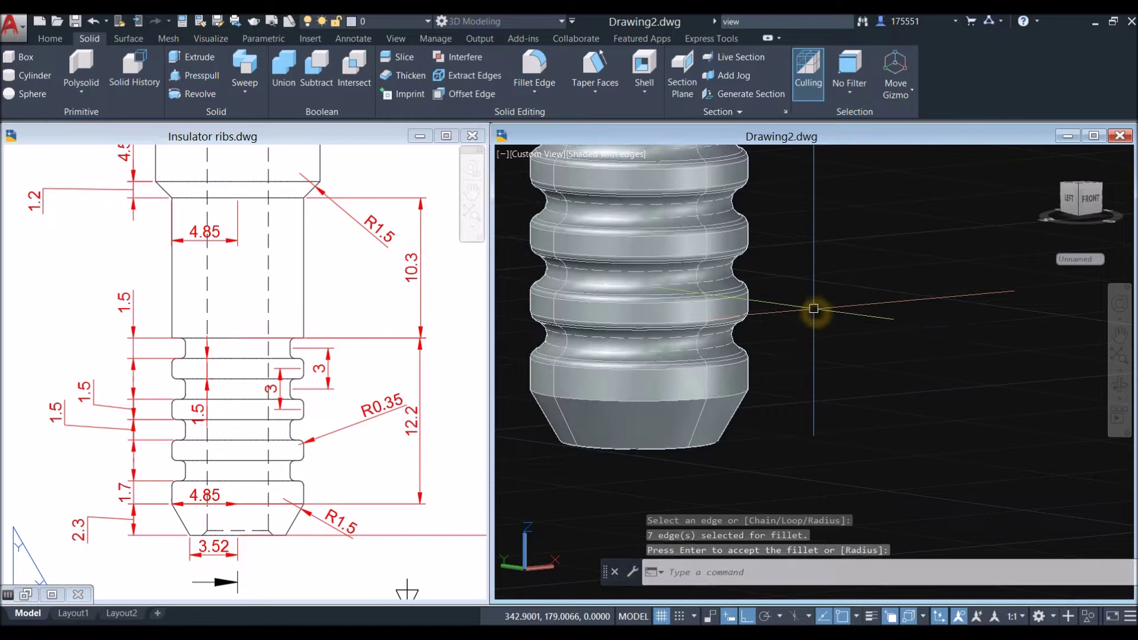
Fillet the edge where the lowest rib meets the tapered base with a 1.5 radius.
scroll(803, 315, "down", 3)
middle_click_drag(802, 315, 795, 337)
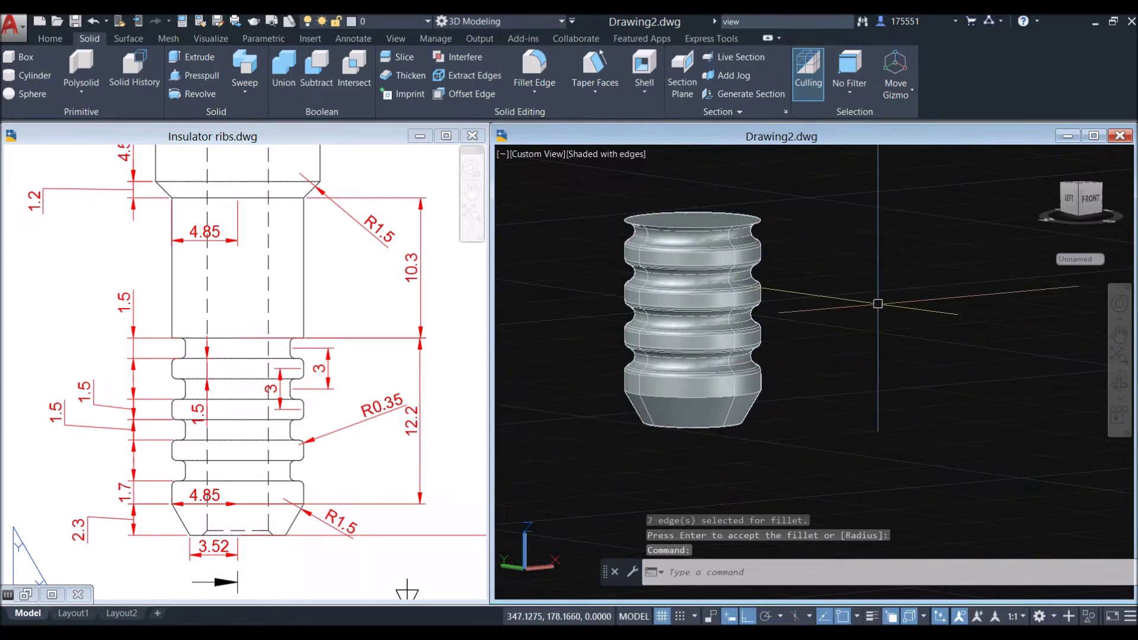
left_click(535, 66)
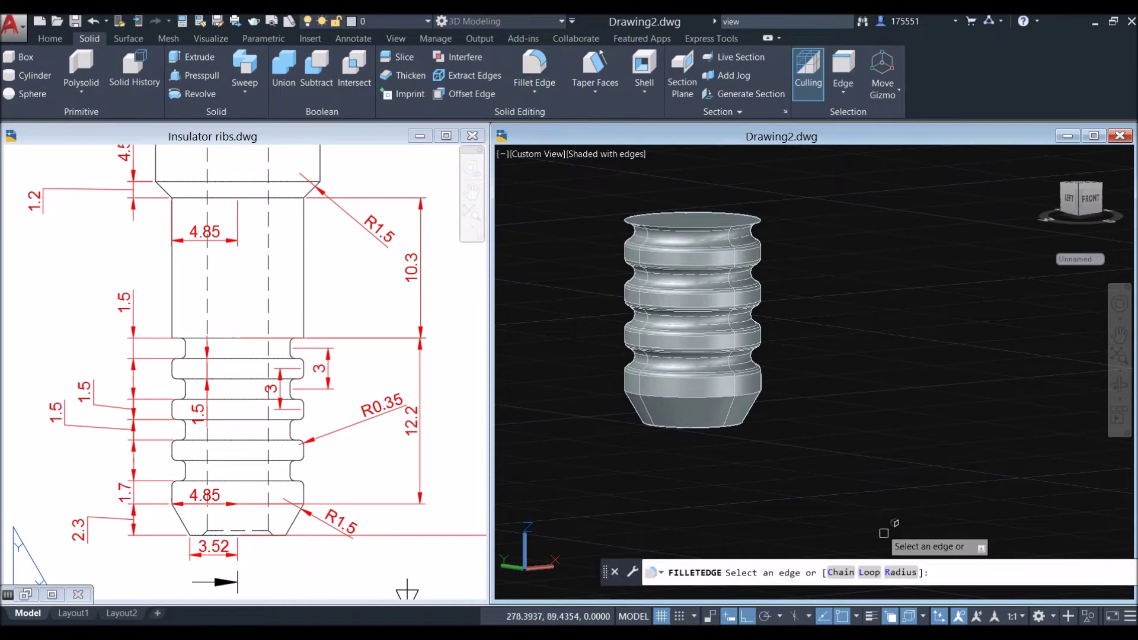
left_click(902, 572)
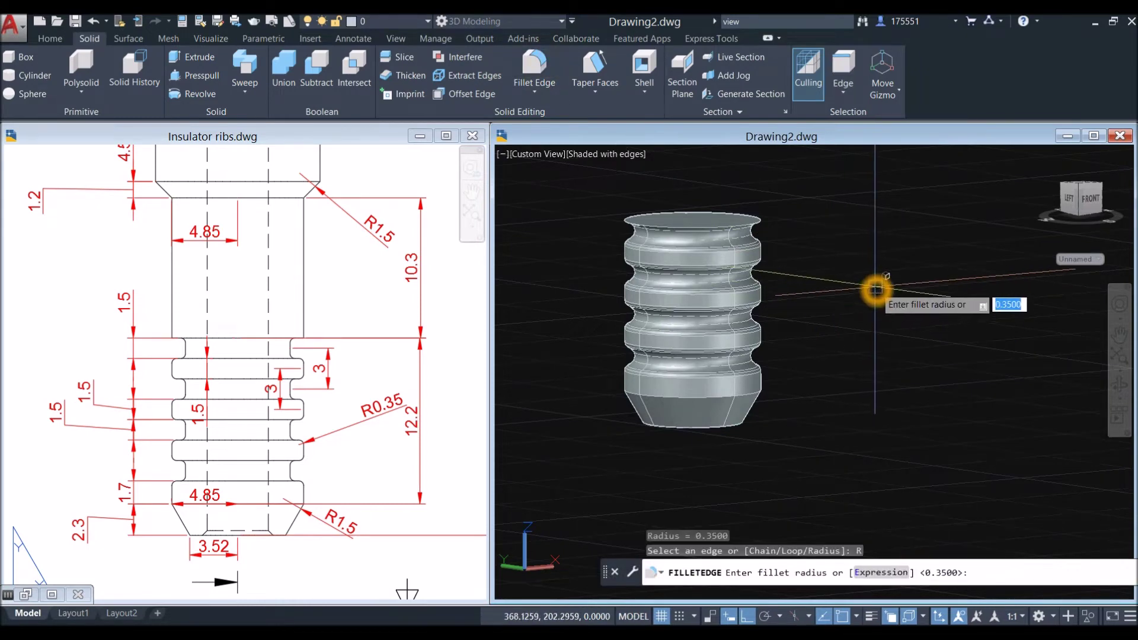
type("1.5")
key("Return")
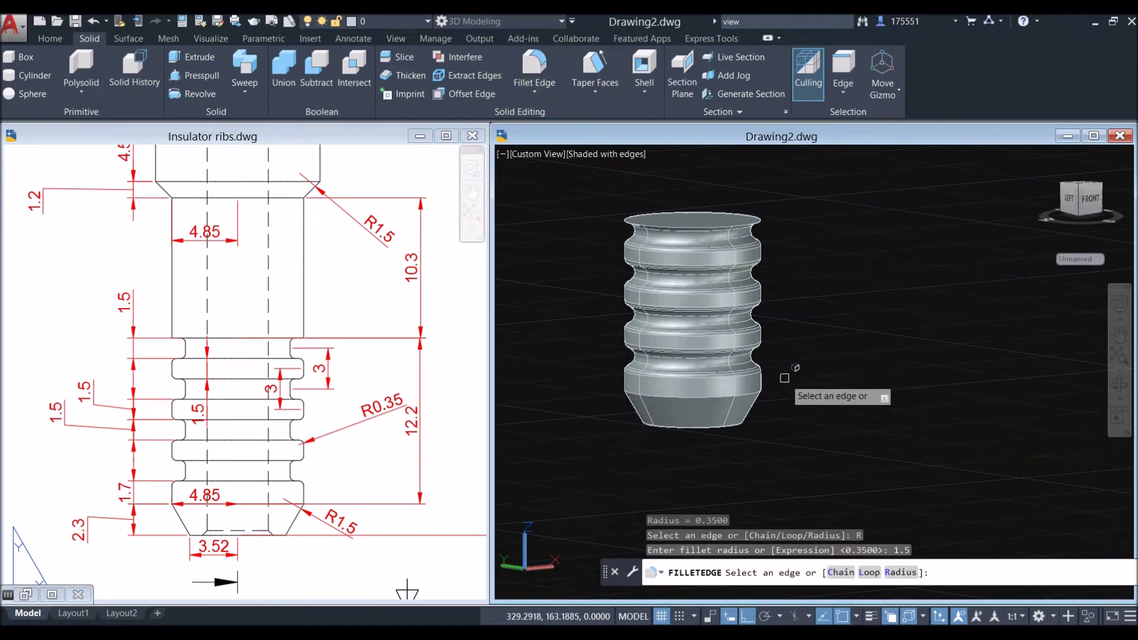
scroll(756, 394, "up", 3)
left_click(750, 391)
right_click(799, 330)
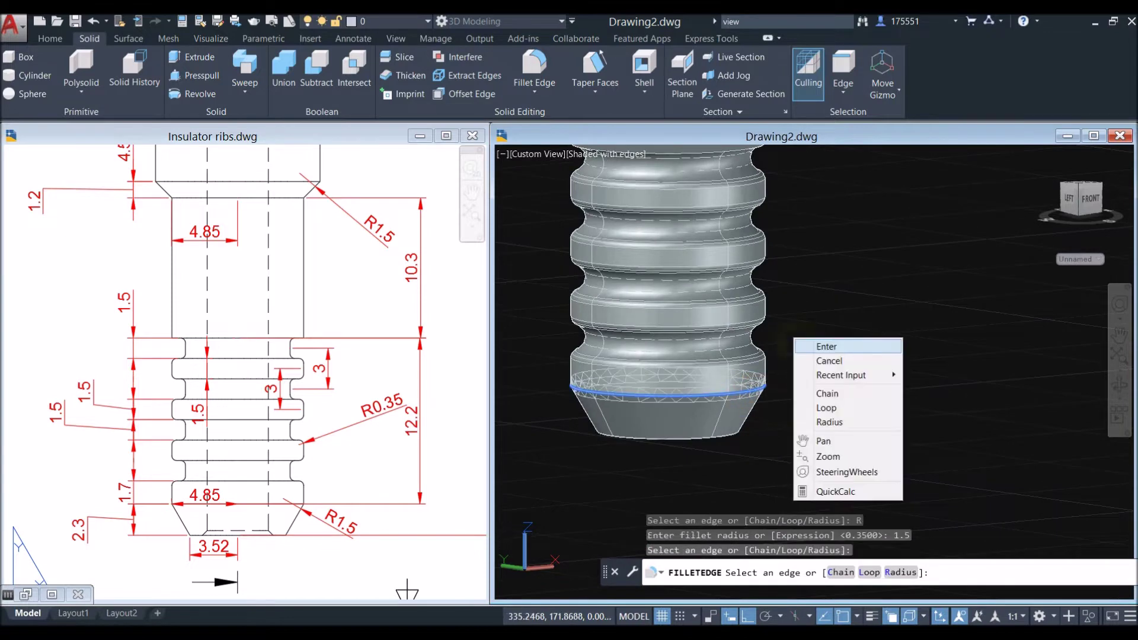
left_click(810, 347)
right_click(810, 347)
left_click(823, 352)
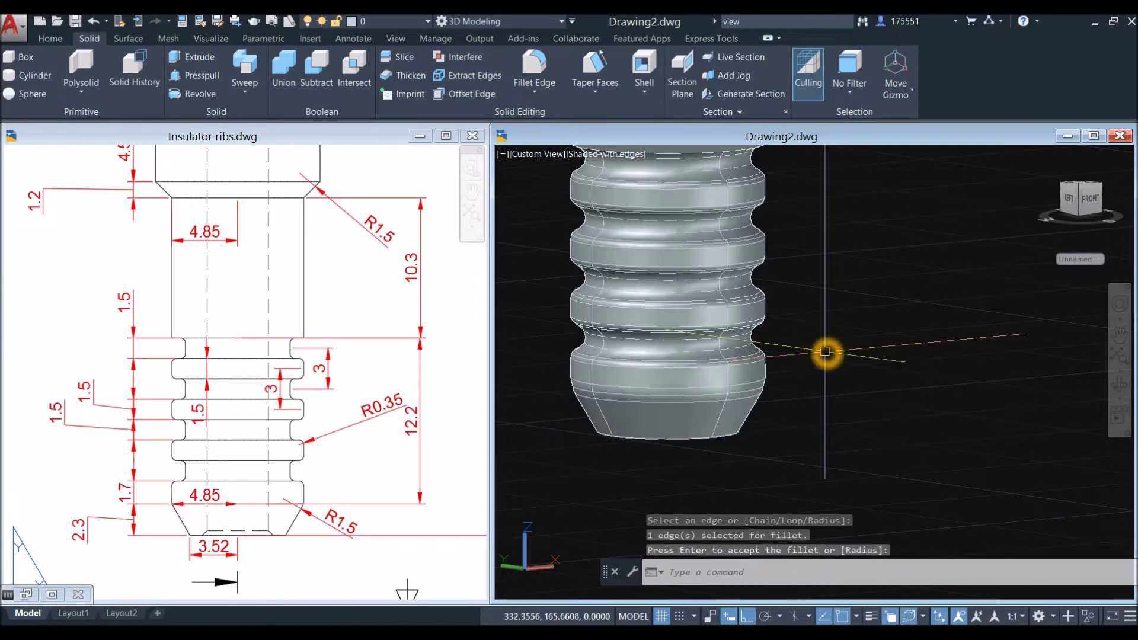
Examine the plain shaft above the ribs and its length dimension in the Insulator ribs drawing.
middle_click_drag(826, 351, 803, 401)
left_click(305, 399)
middle_click_drag(298, 375, 274, 472)
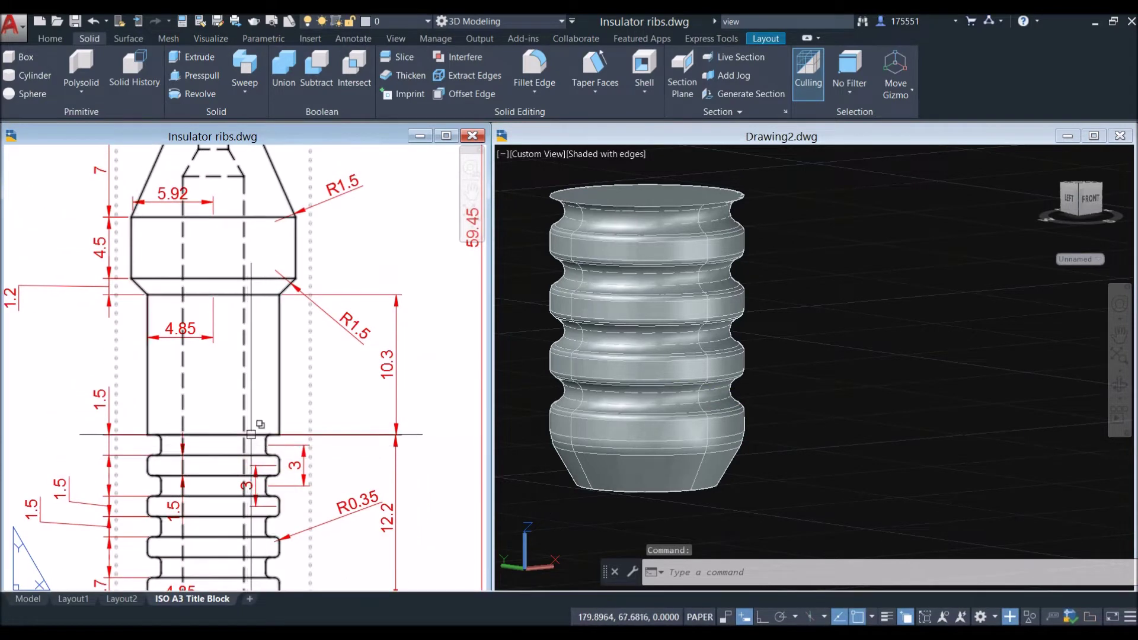
left_click(283, 414)
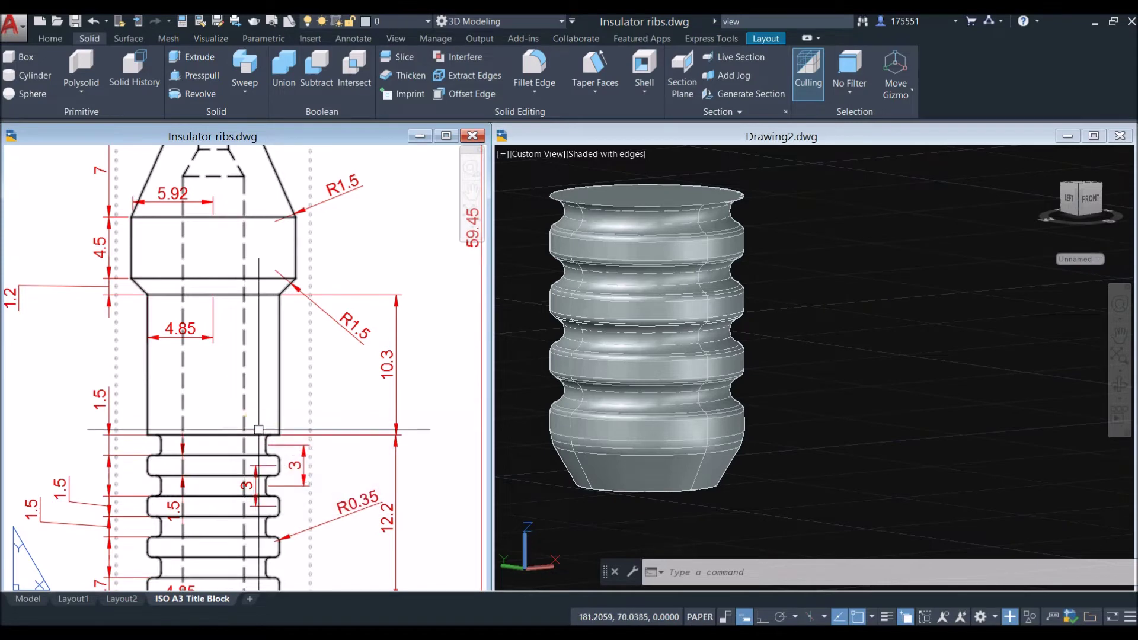
left_click(280, 292)
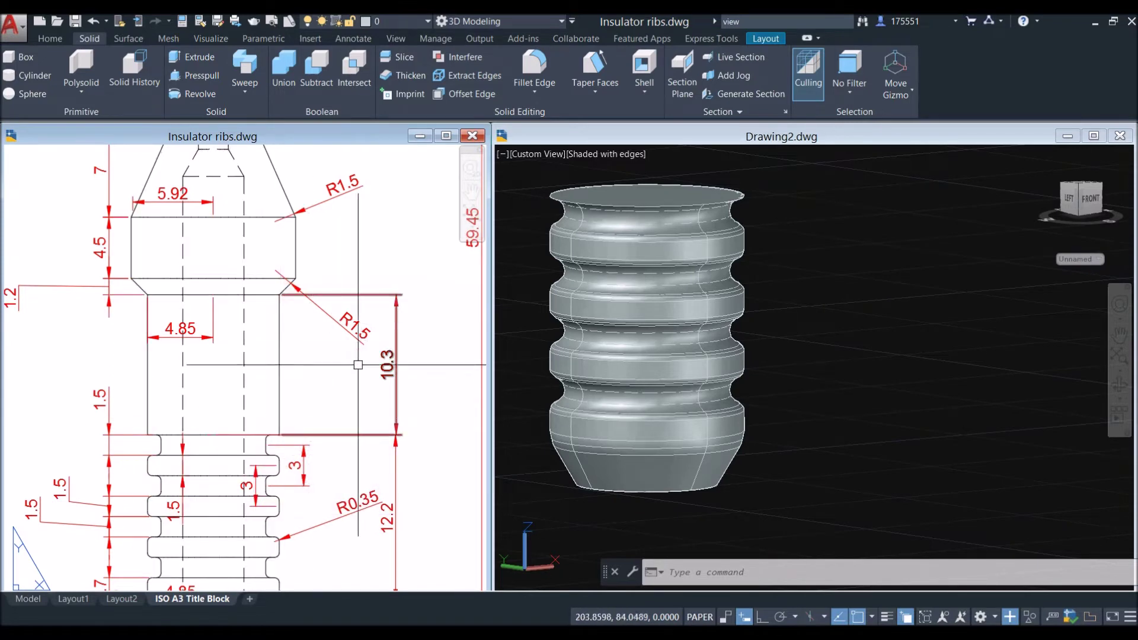
left_click(393, 363)
key("Escape")
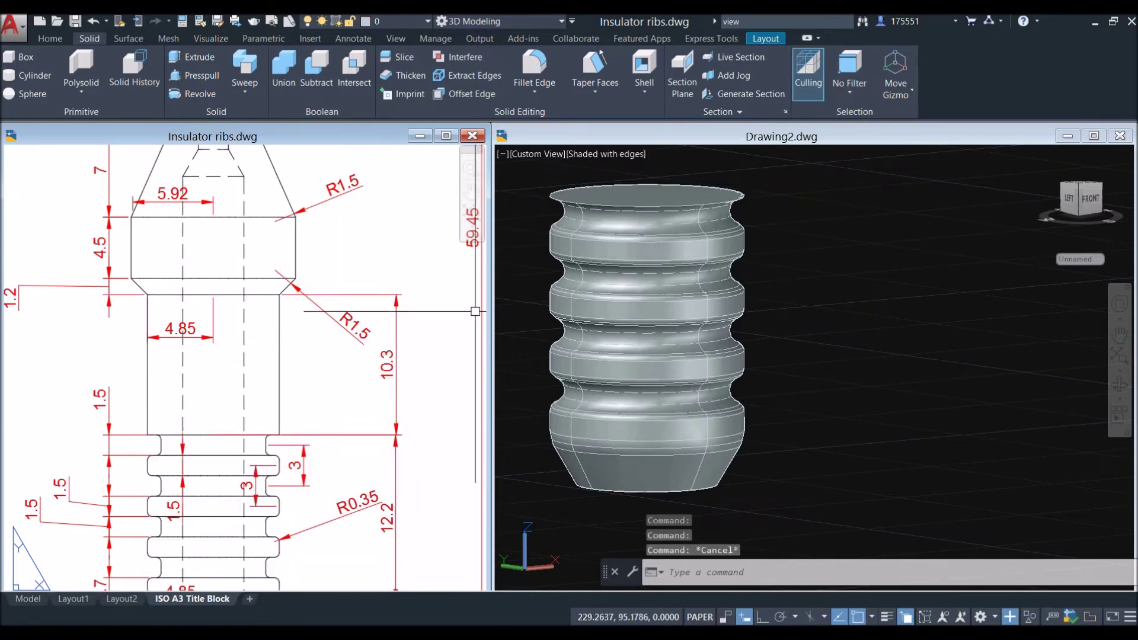
Add a cylinder centred on the ribbed solid's top face in Drawing2, matching the face's 4.85 radius, with a height of 10.3.
left_click(812, 254)
scroll(812, 299, "down", 2)
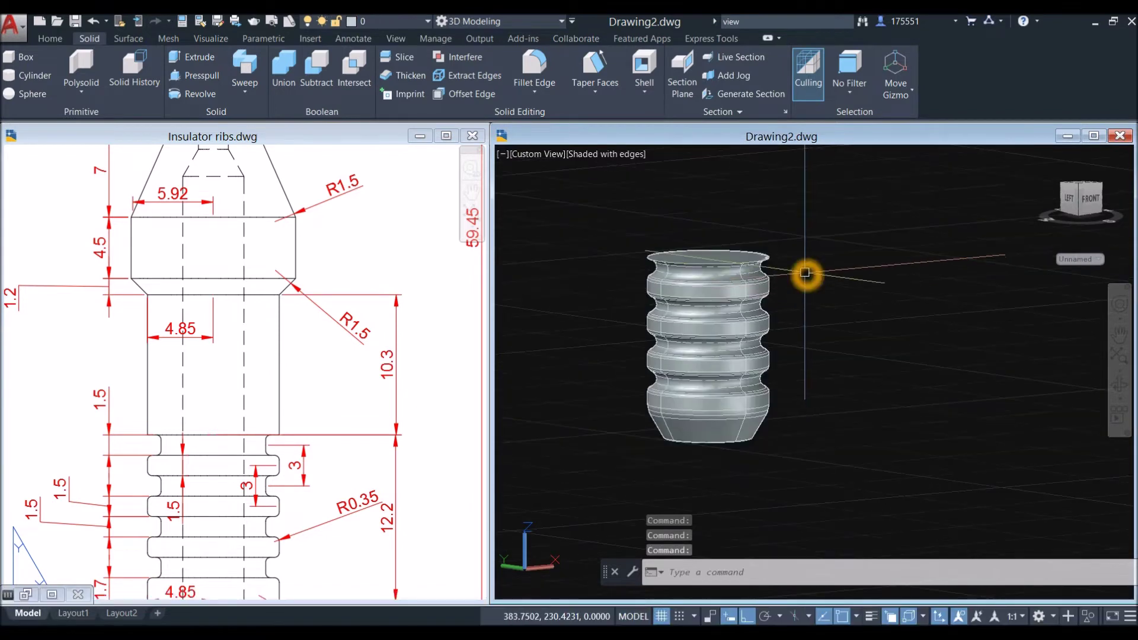
type("CYL")
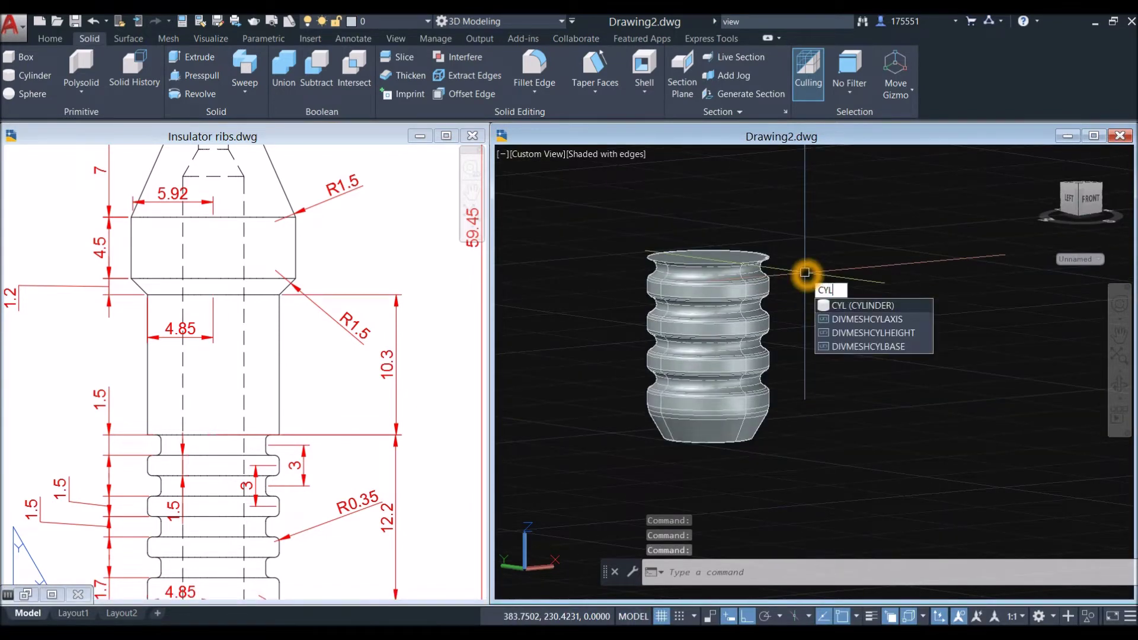
key("Return")
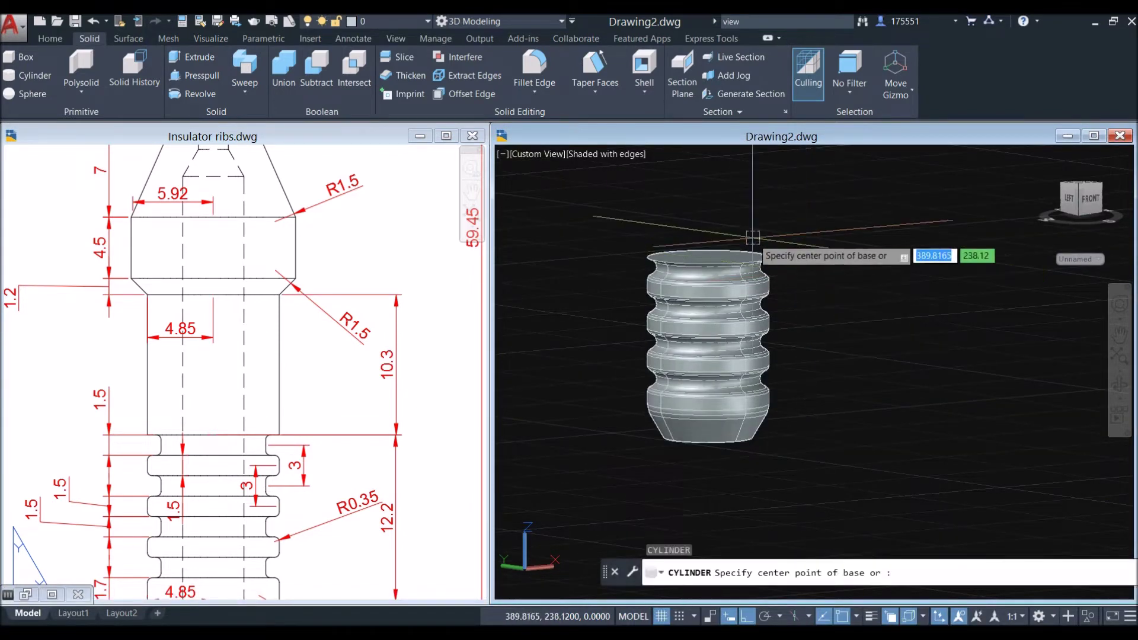
scroll(755, 246, "up", 3)
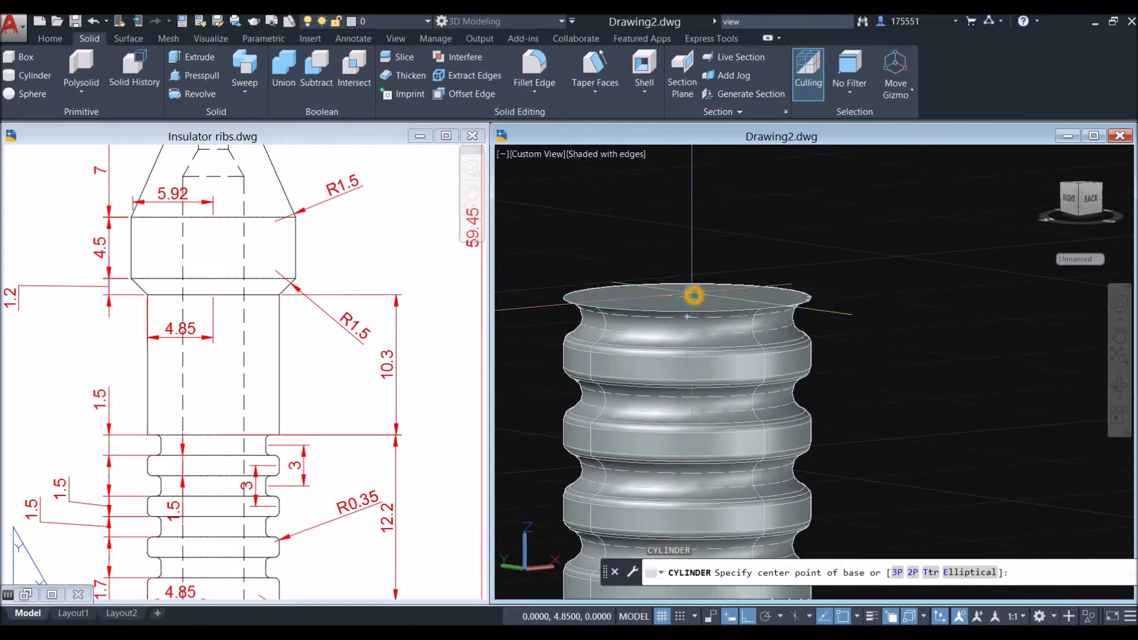
left_click(692, 296)
left_click(812, 298)
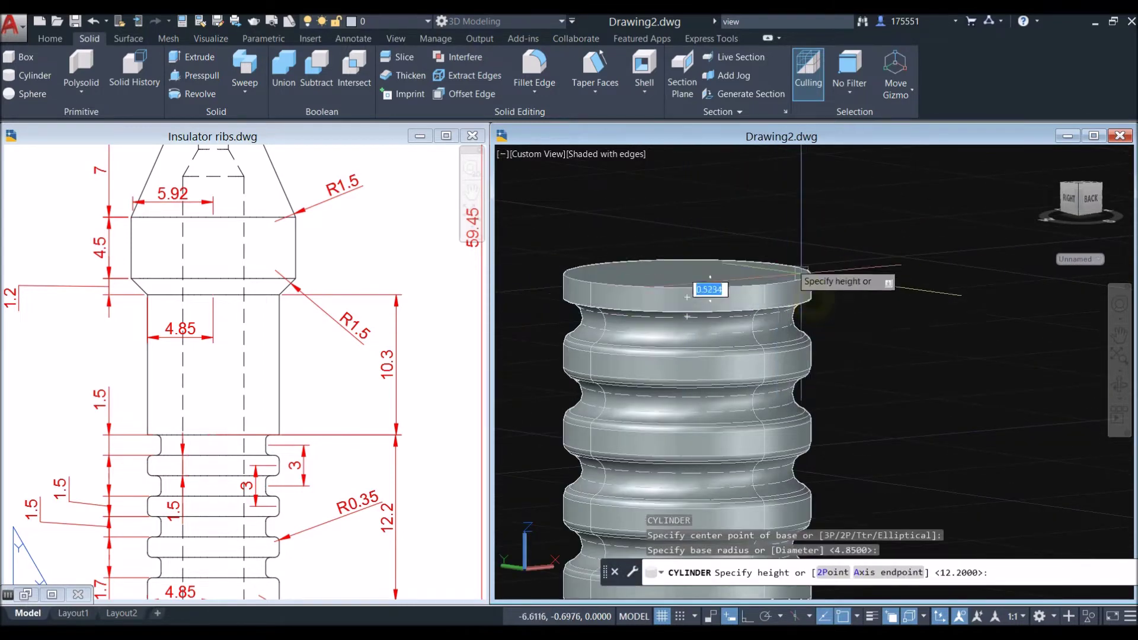
scroll(763, 246, "down", 3)
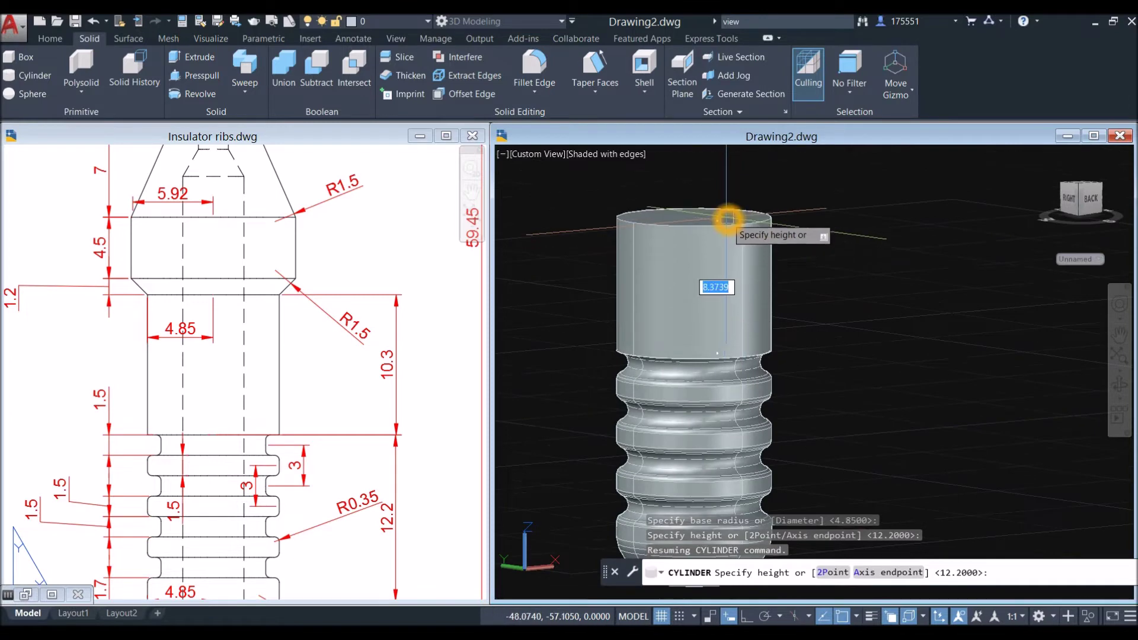
left_click(738, 212)
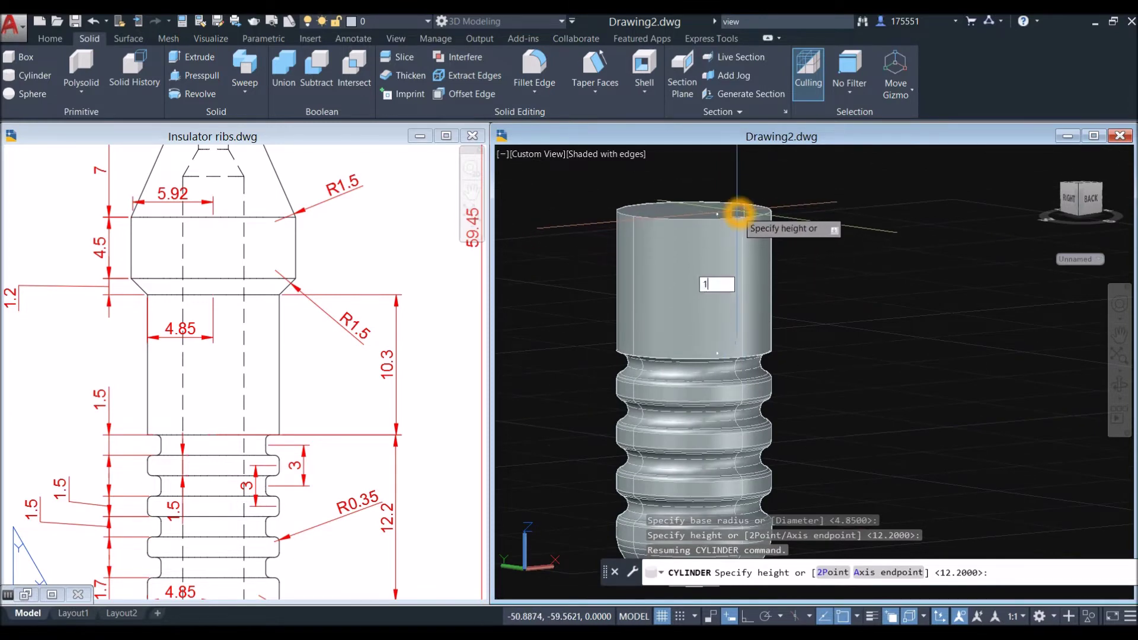
key("Return")
Turn on polar tracking in Drawing2 and examine the flare above the plain shaft in the Insulator ribs drawing.
scroll(748, 221, "down", 2)
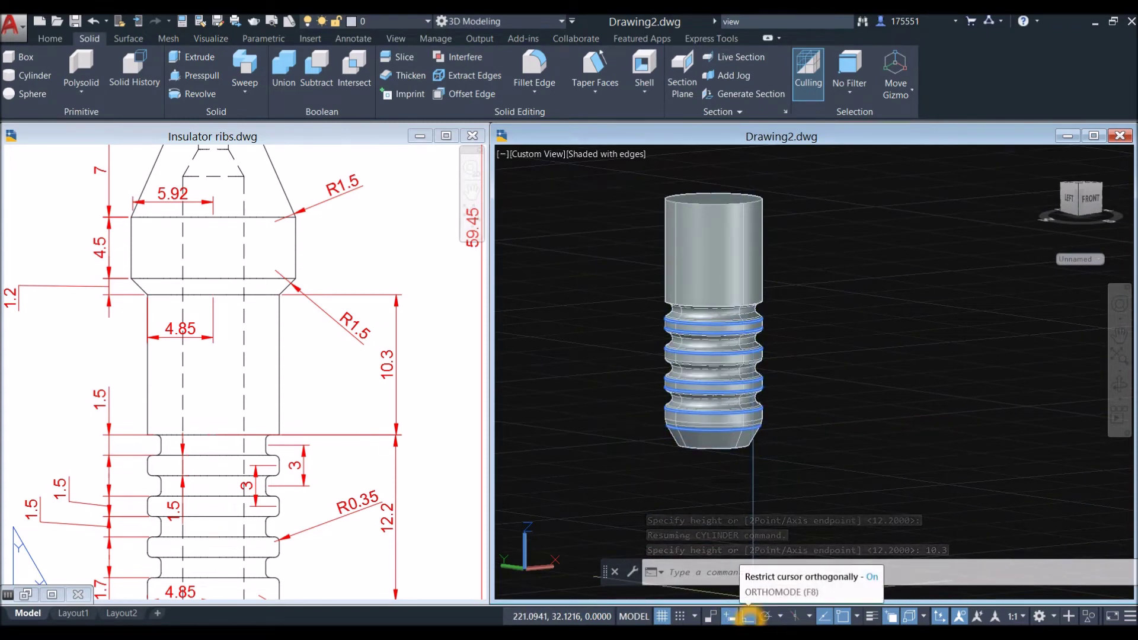
left_click(764, 616)
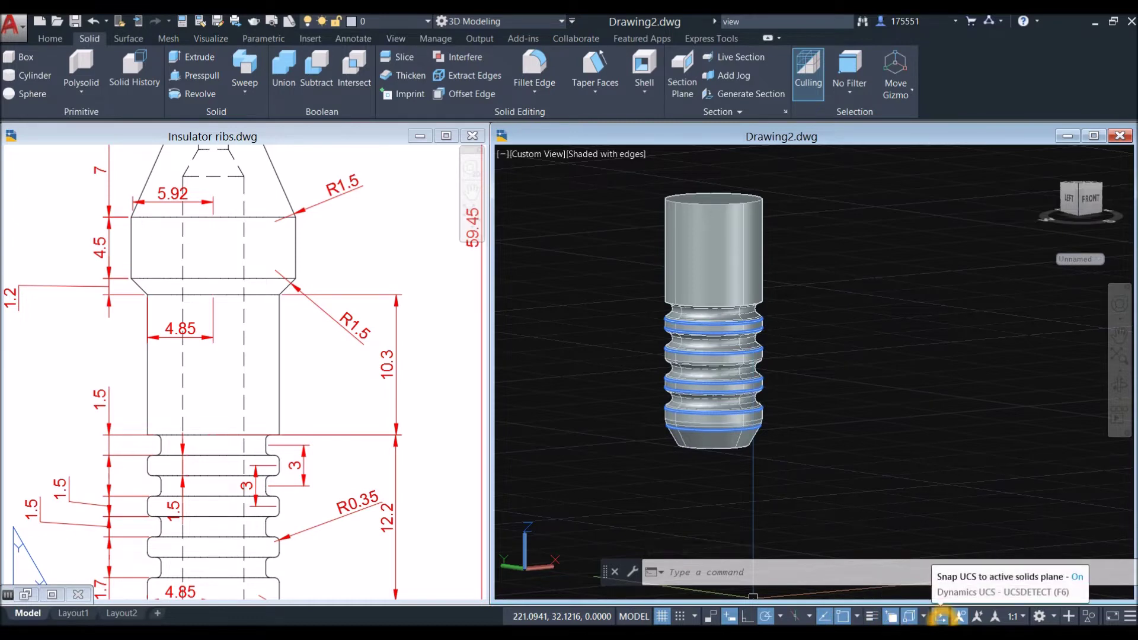
left_click(312, 368)
middle_click_drag(315, 362, 388, 411)
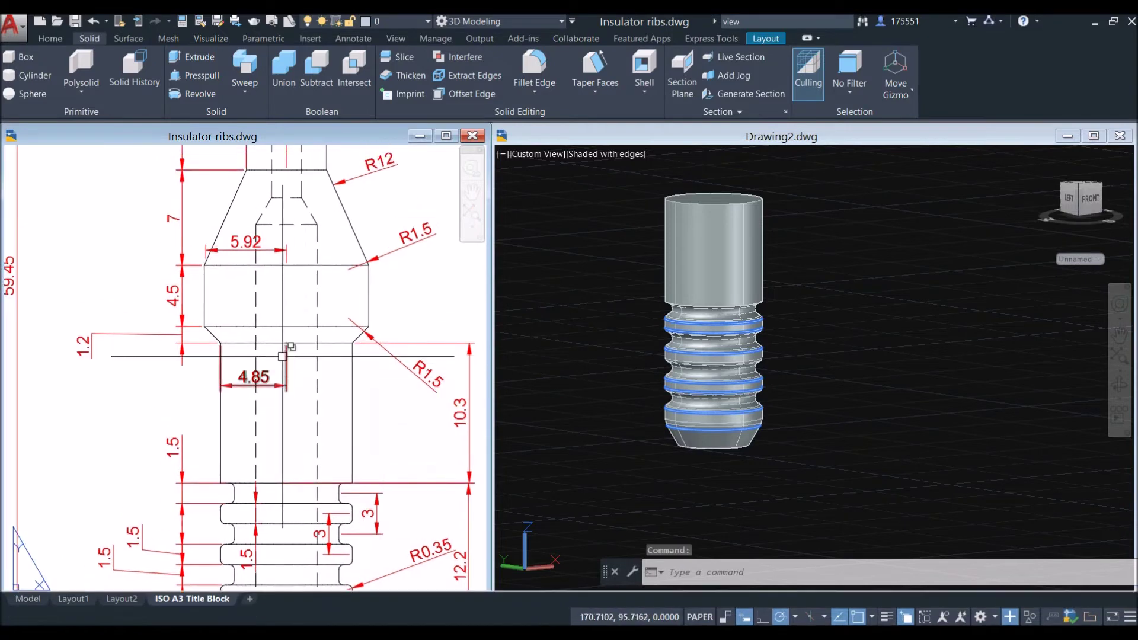
left_click(358, 336)
Start a cone centred on the shaft's top face in Drawing2, with its base matching the face's 4.85 radius.
left_click(815, 244)
middle_click_drag(800, 234, 766, 383)
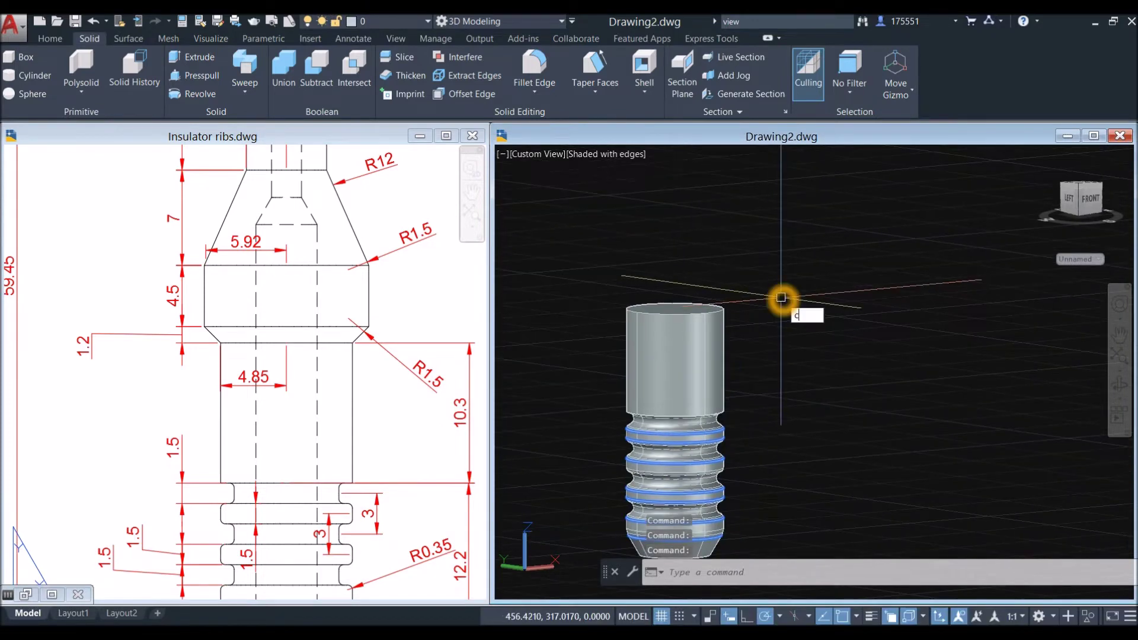
type("one")
key("Return")
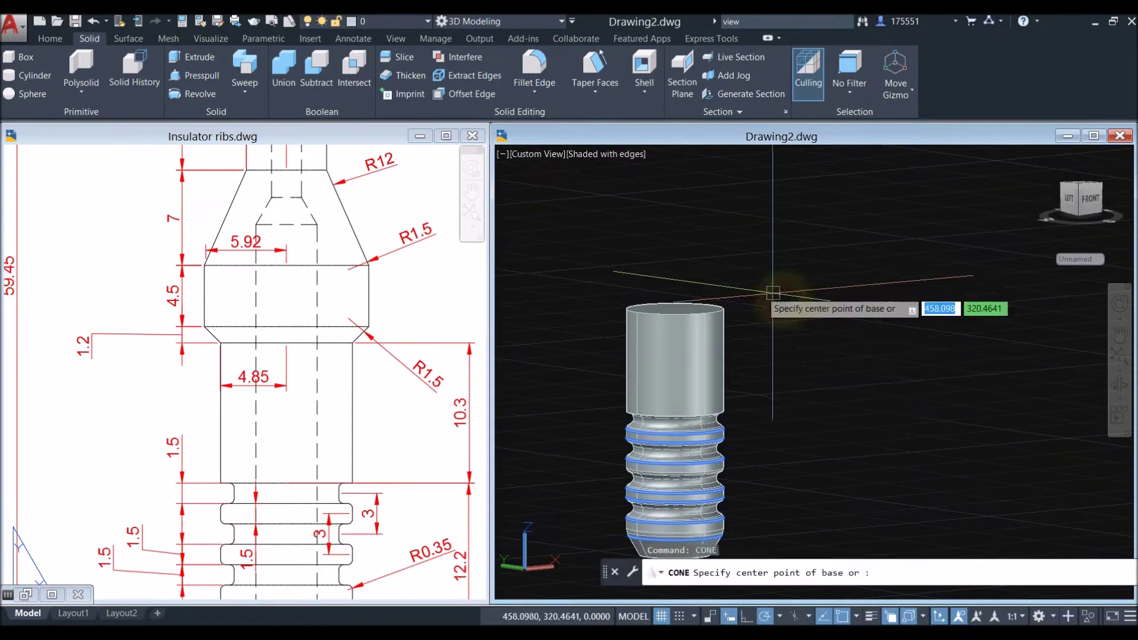
scroll(725, 293, "up", 2)
left_click(652, 316)
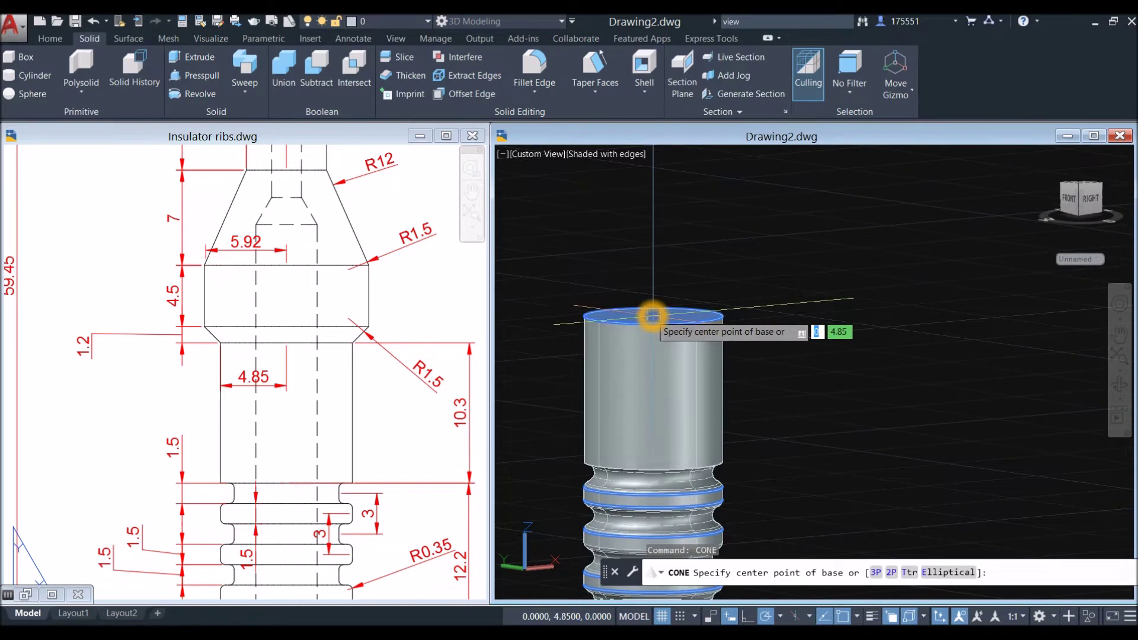
scroll(653, 316, "up", 3)
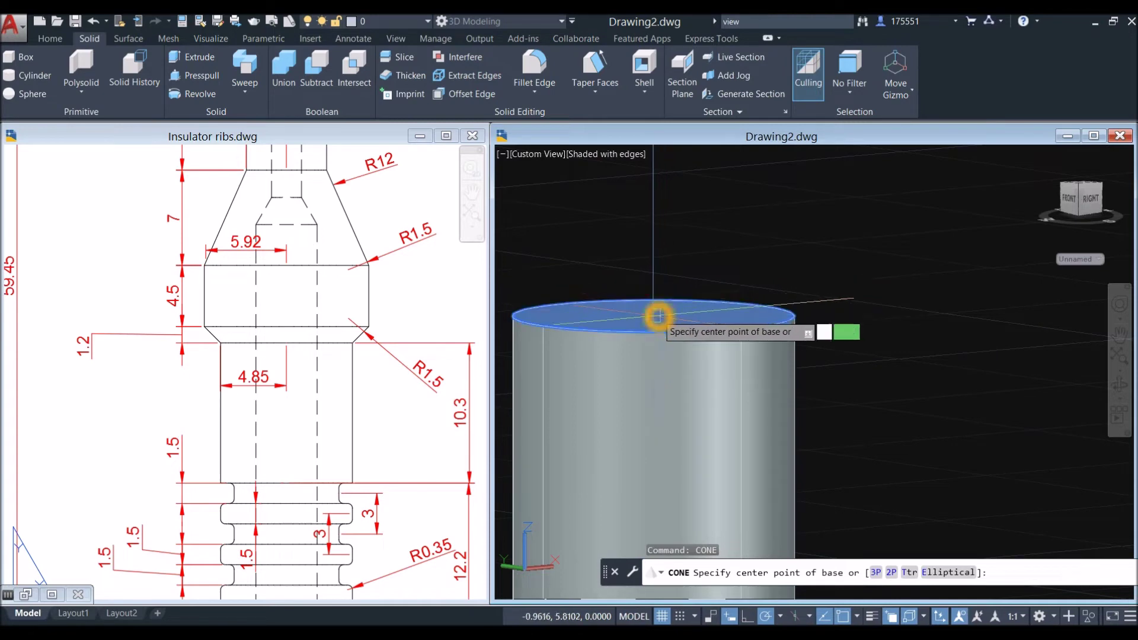
left_click(656, 316)
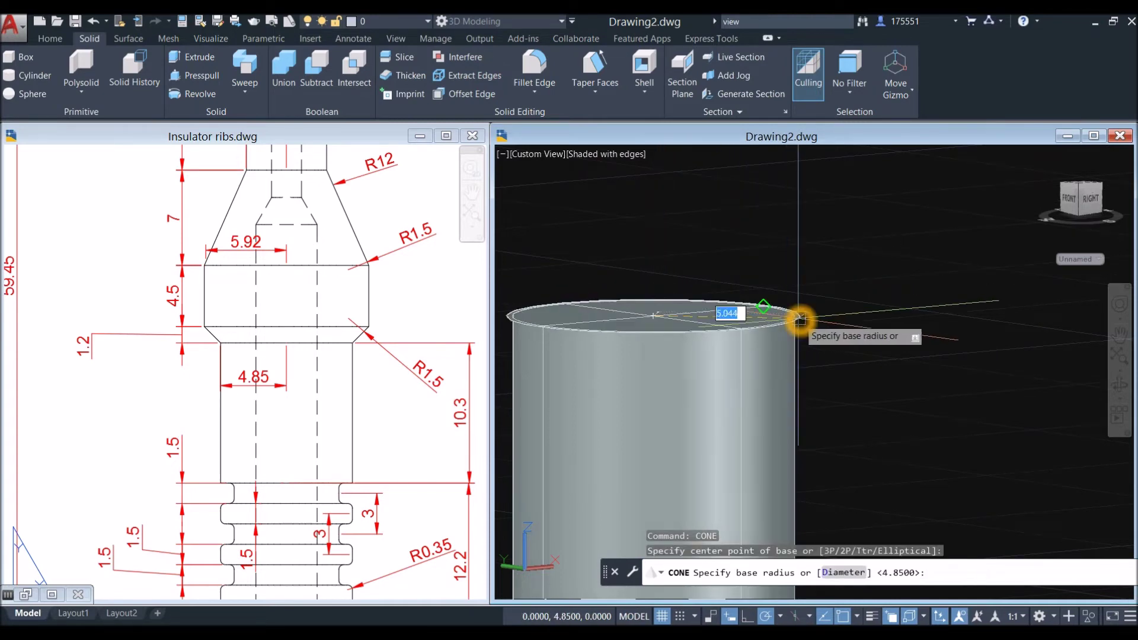
left_click(794, 315)
scroll(791, 307, "down", 3)
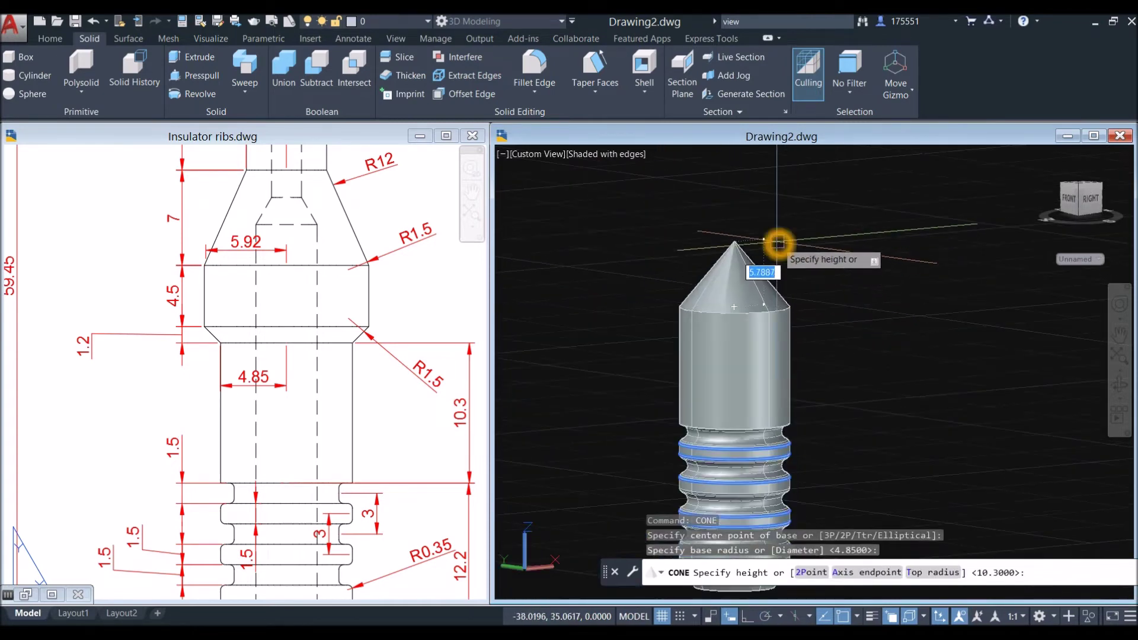
Give the cone a top radius of 5.92 and a height of 1.2 to form the flare above the shaft.
right_click(778, 243)
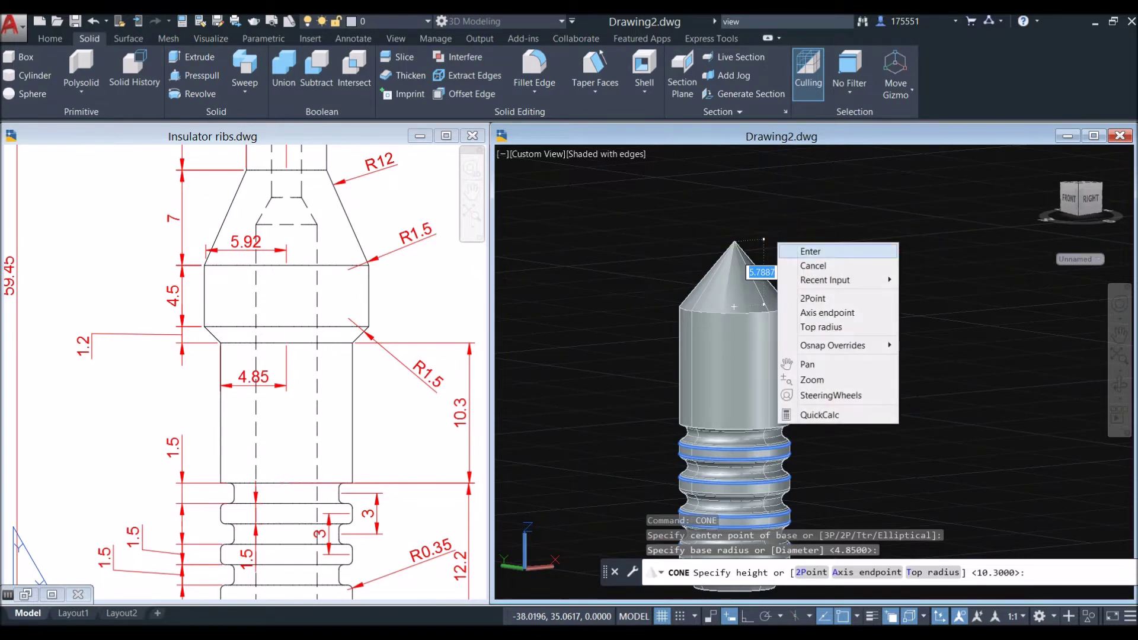
left_click(822, 328)
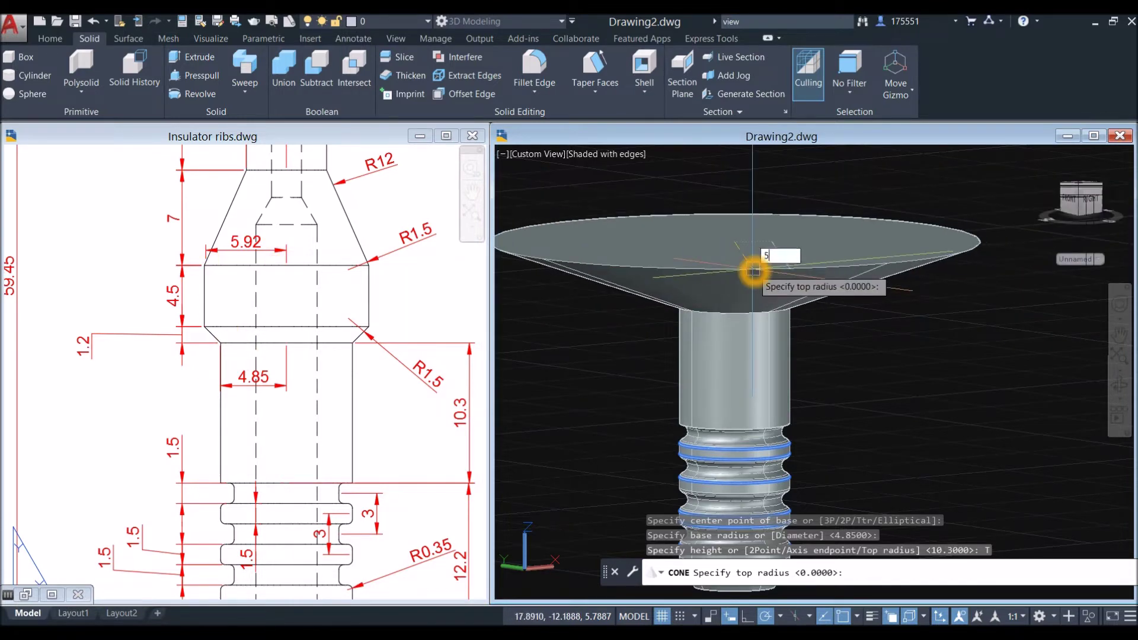
type("5.92")
key("Return")
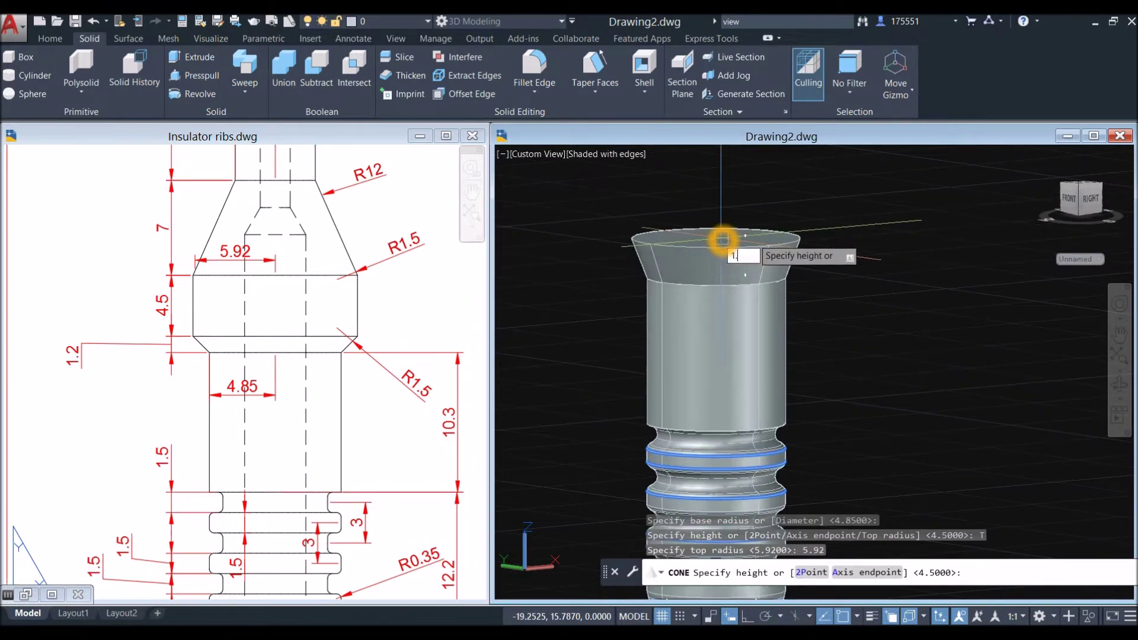
type("1.2")
key("Return")
Add a cylinder centred on the flare's top face in Drawing2, matching the face's 5.92 radius, with a height of 4.5.
left_click(275, 406)
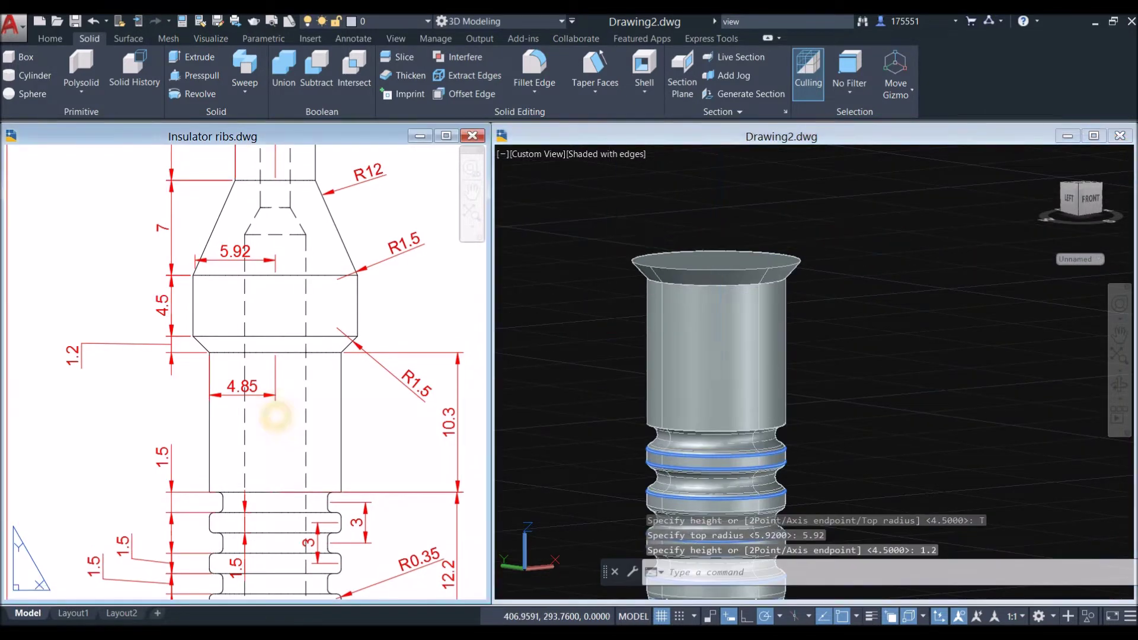
left_click(686, 223)
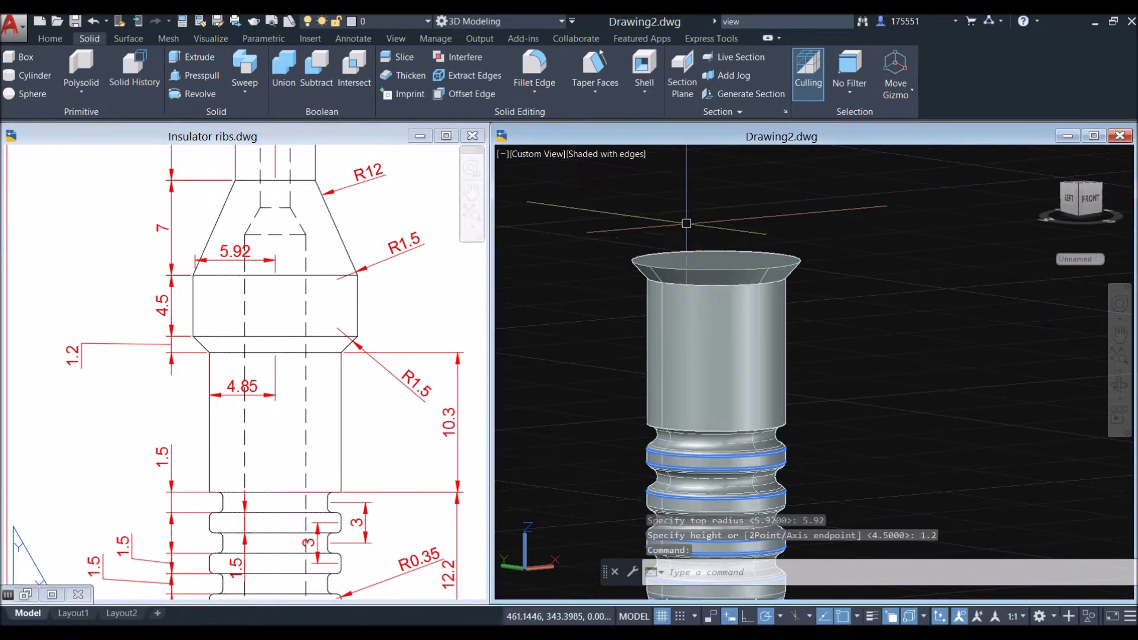
left_click(380, 270)
left_click(363, 297)
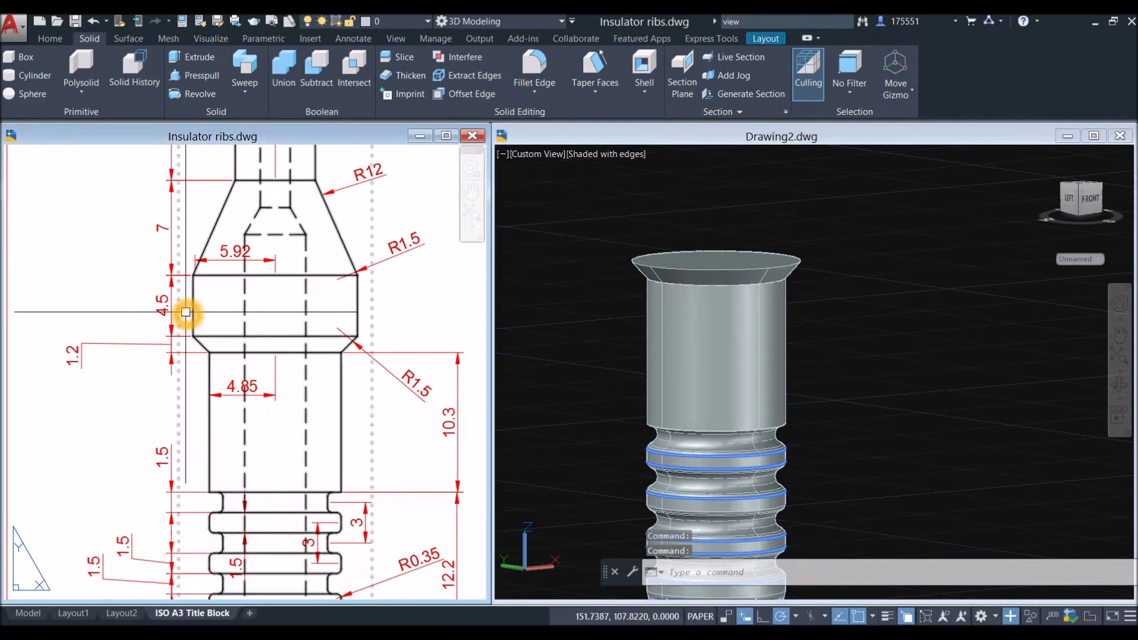
key("Escape")
left_click(726, 217)
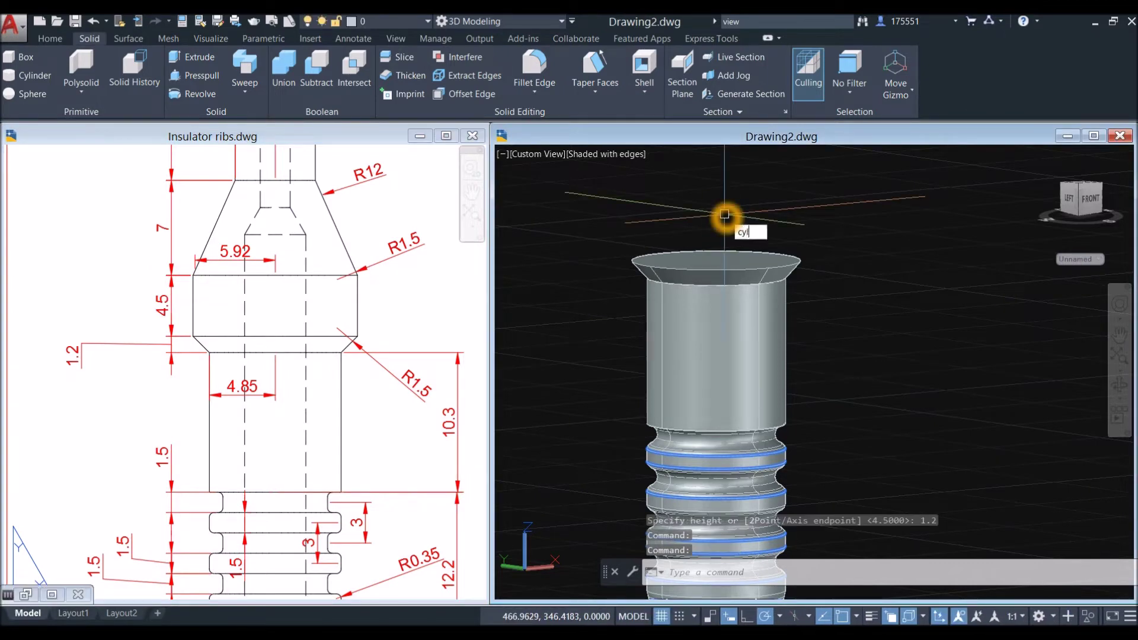
type("cyl")
key("Return")
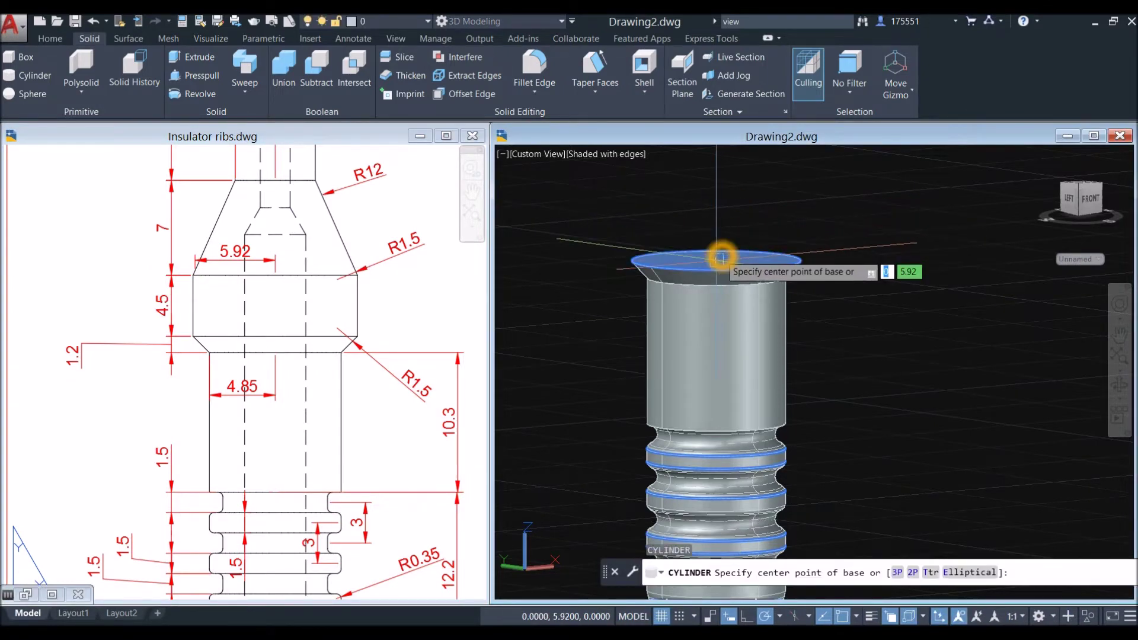
left_click(721, 257)
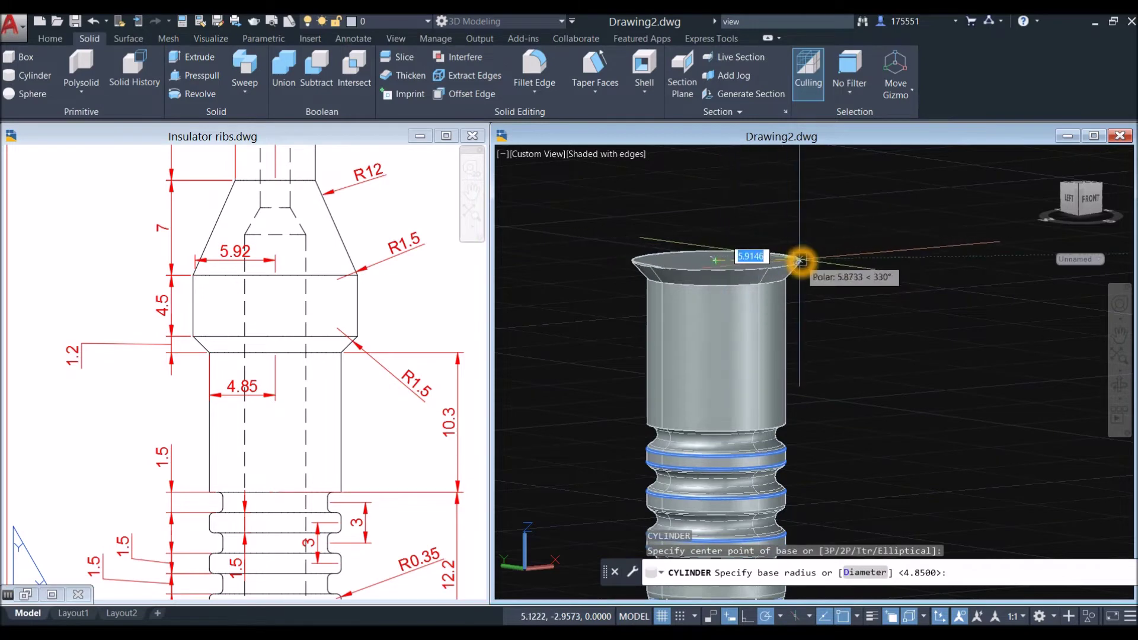
left_click(770, 264)
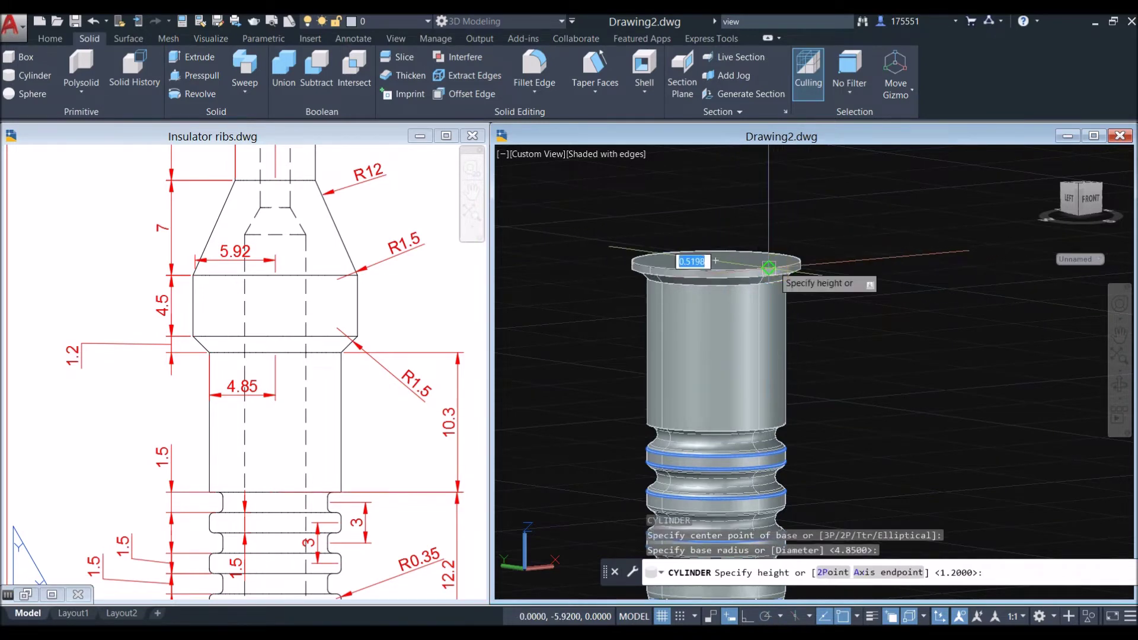
left_click(771, 245)
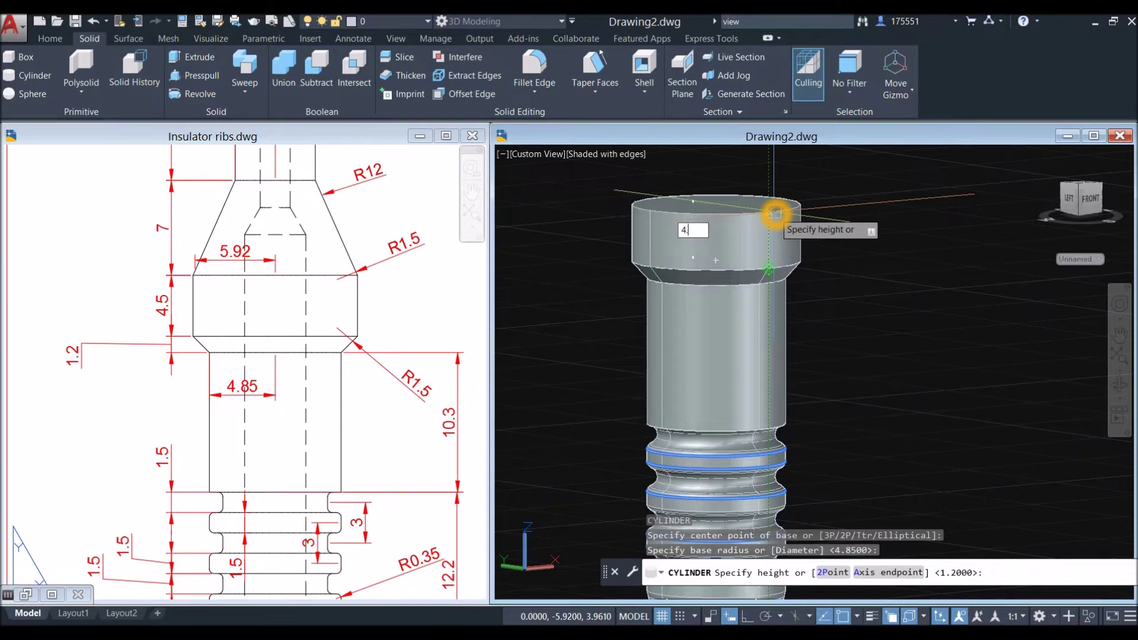
key("Return")
middle_click_drag(775, 214, 773, 282)
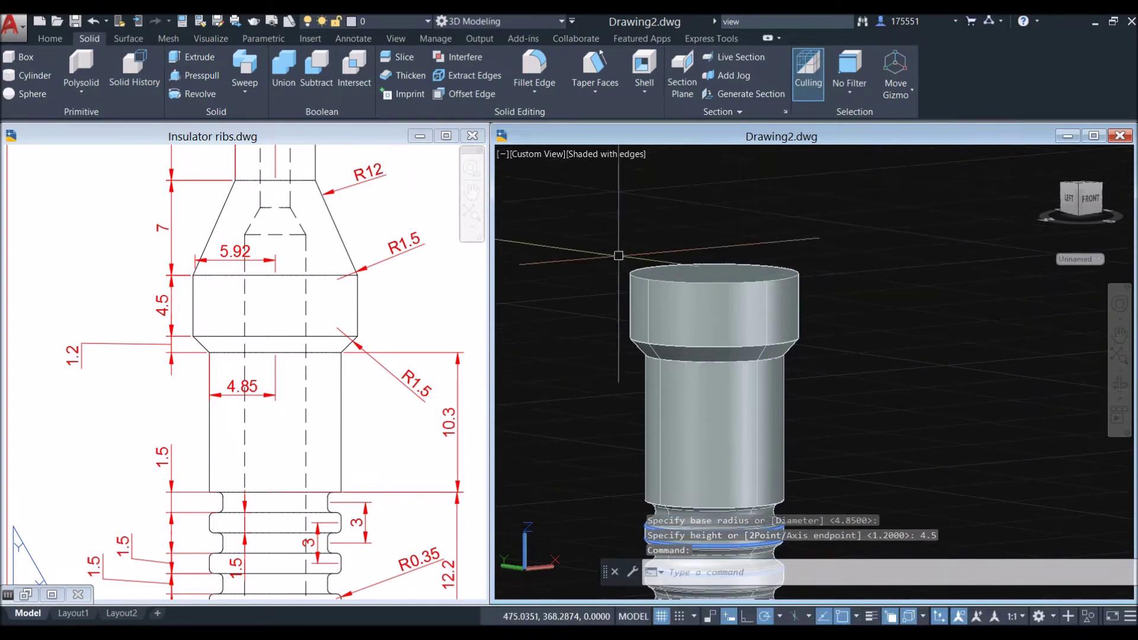
left_click(376, 269)
middle_click_drag(375, 269, 378, 327)
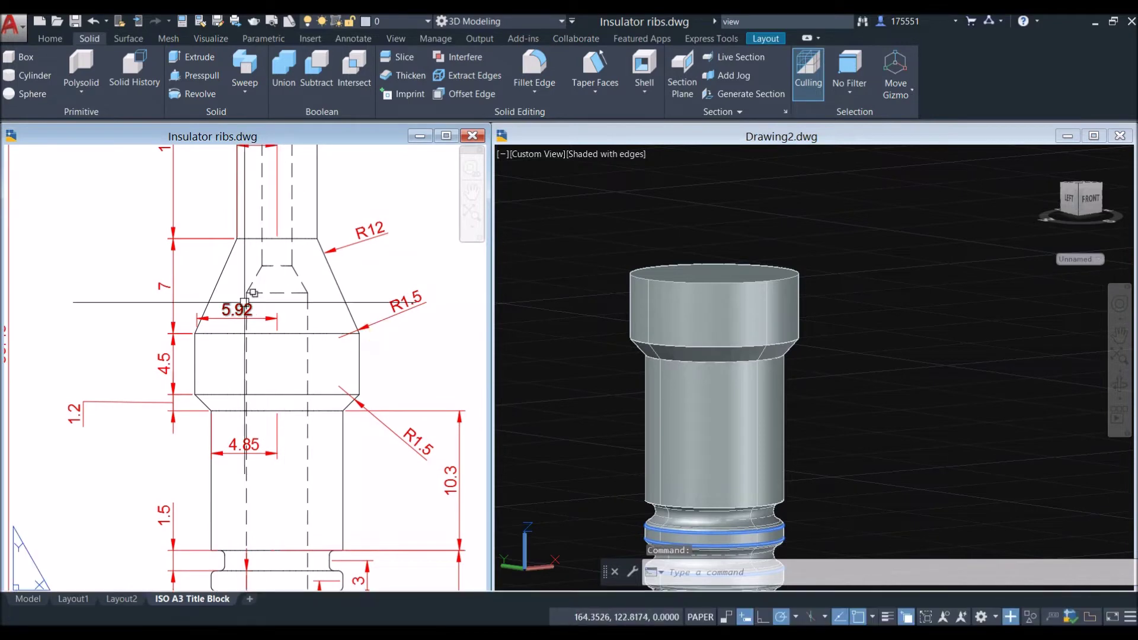
left_click(224, 279)
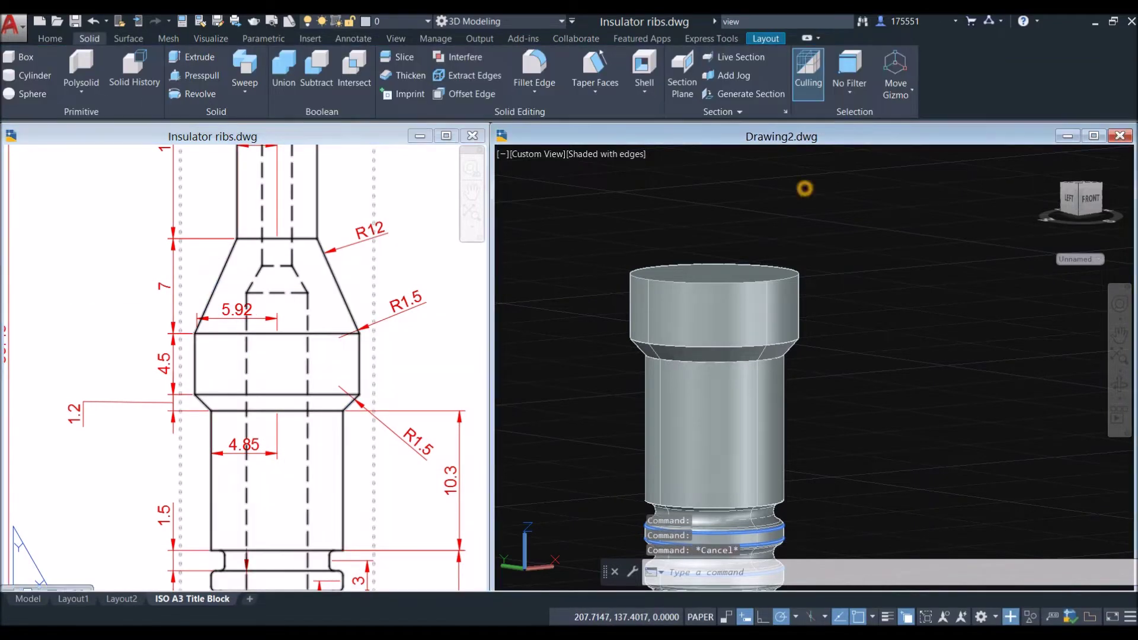
left_click(804, 189)
type("cone")
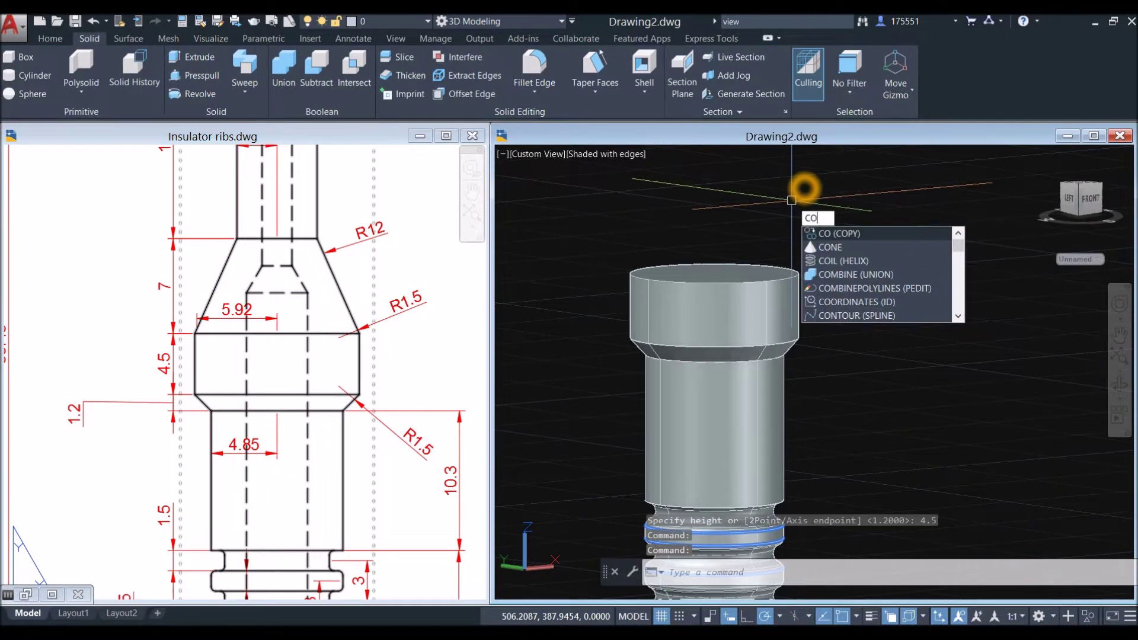
key("Return")
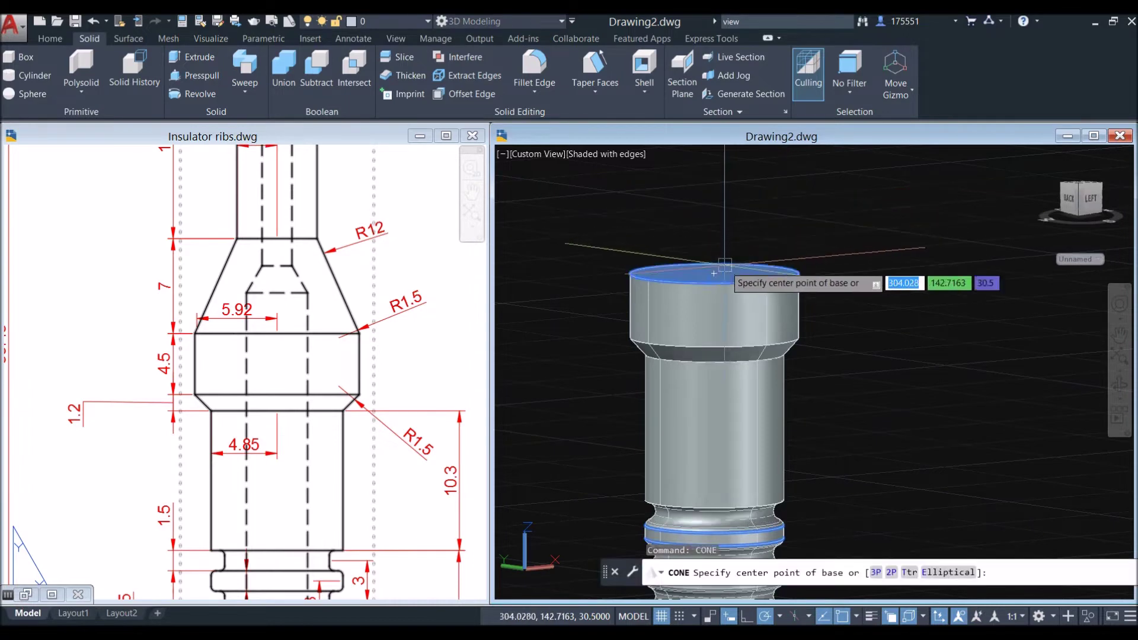
left_click(722, 272)
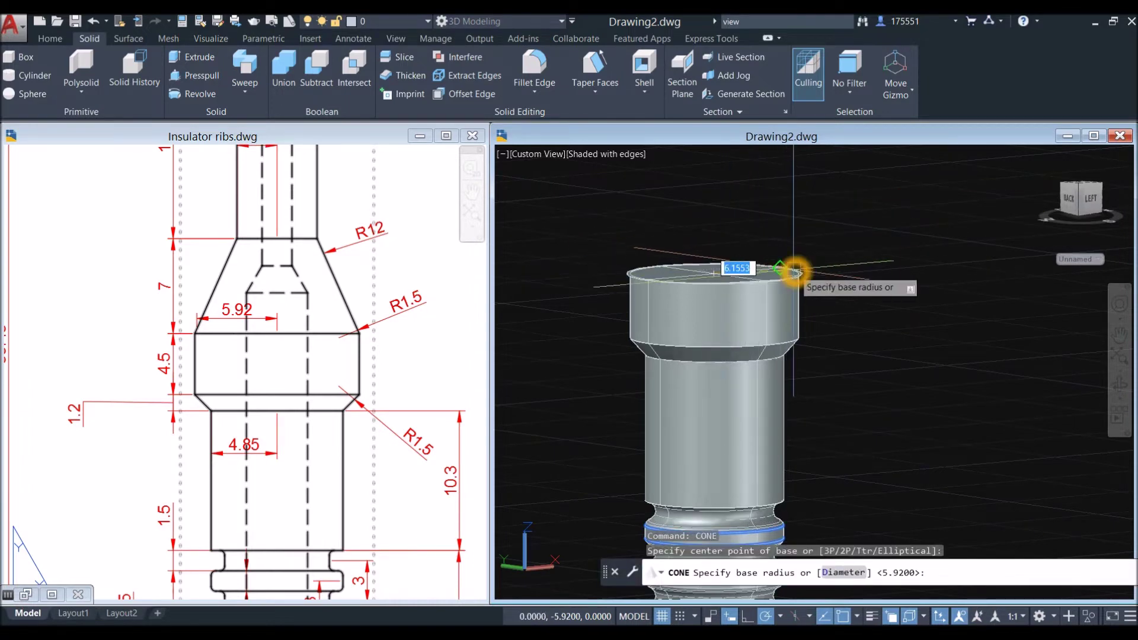
left_click(794, 270)
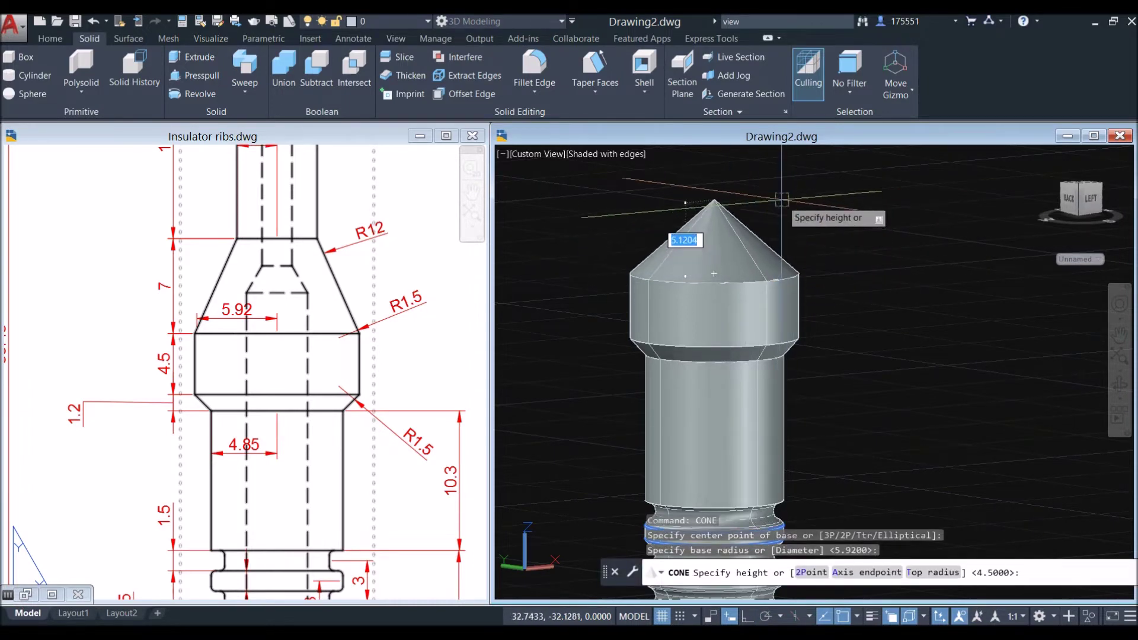
right_click(725, 202)
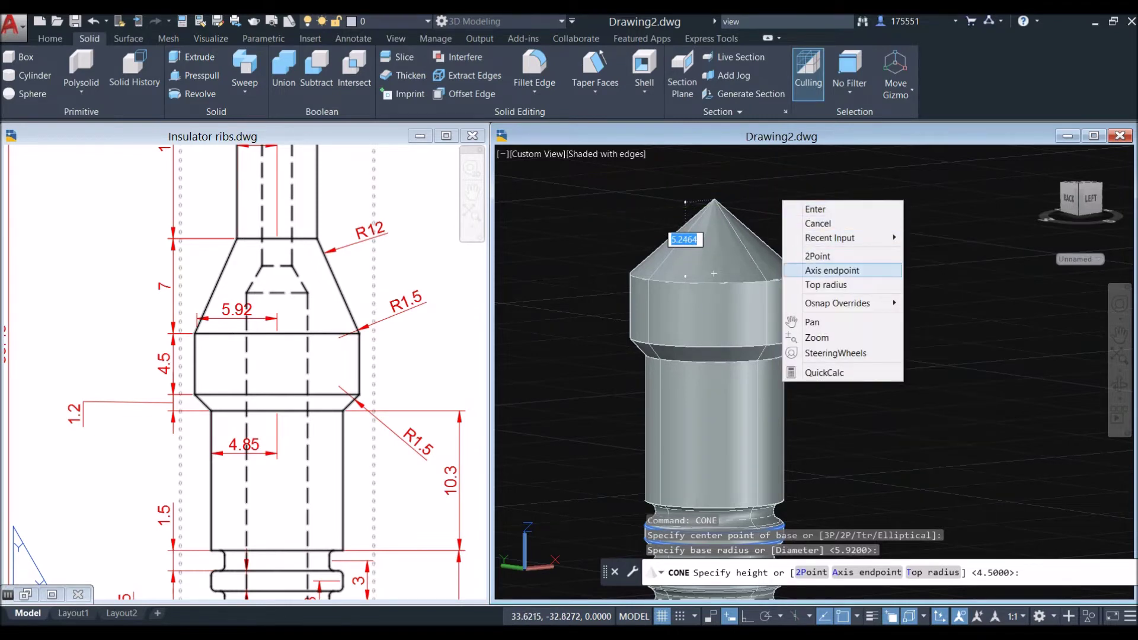
left_click(753, 287)
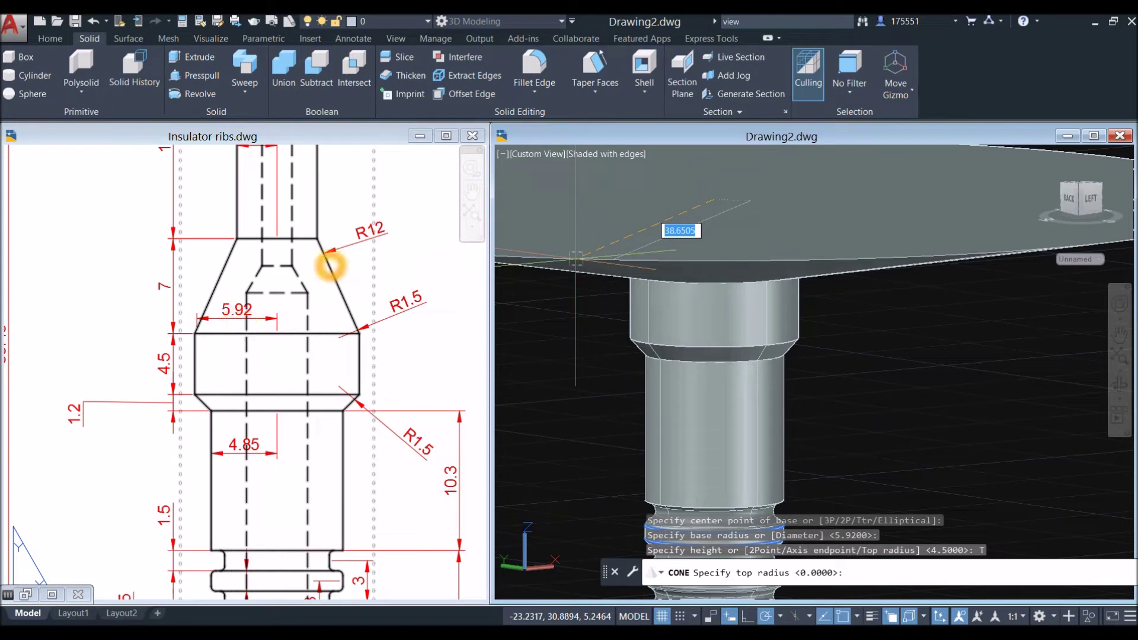
left_click(707, 210)
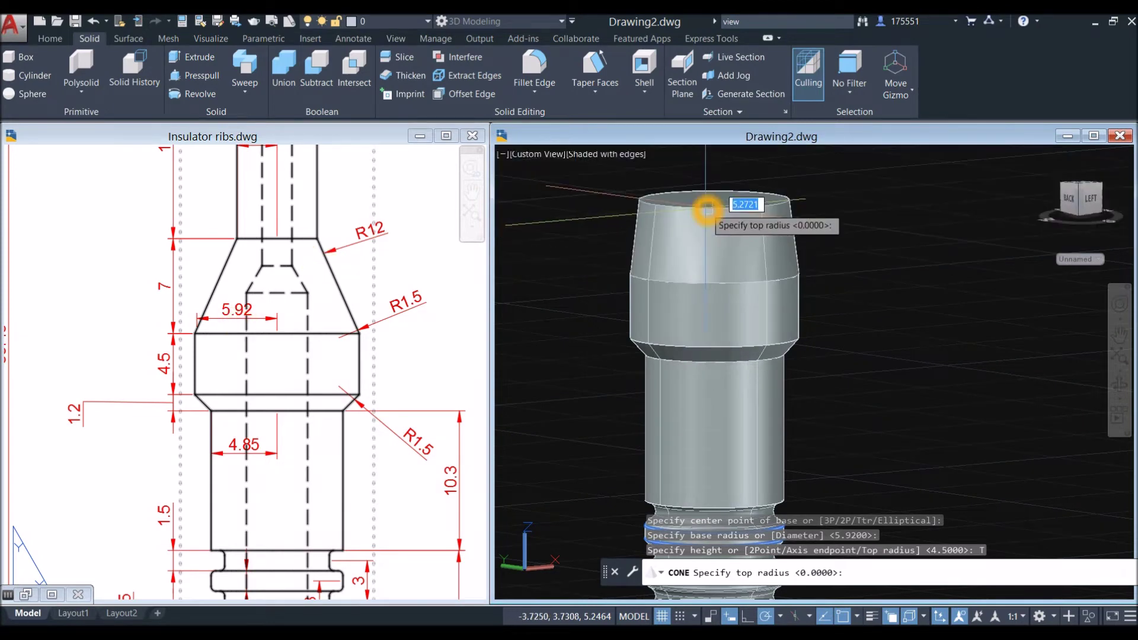
left_click(388, 262)
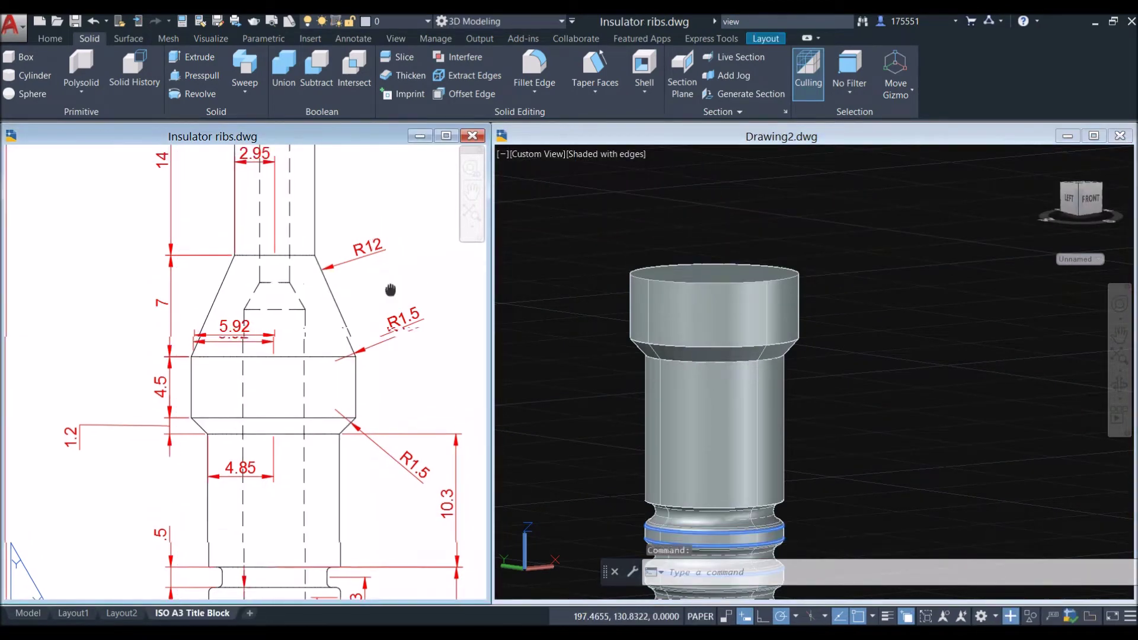
Start a cone centred on the collar's top face in Drawing2, with its base matching the face's 5.92 radius.
scroll(320, 289, "down", 3)
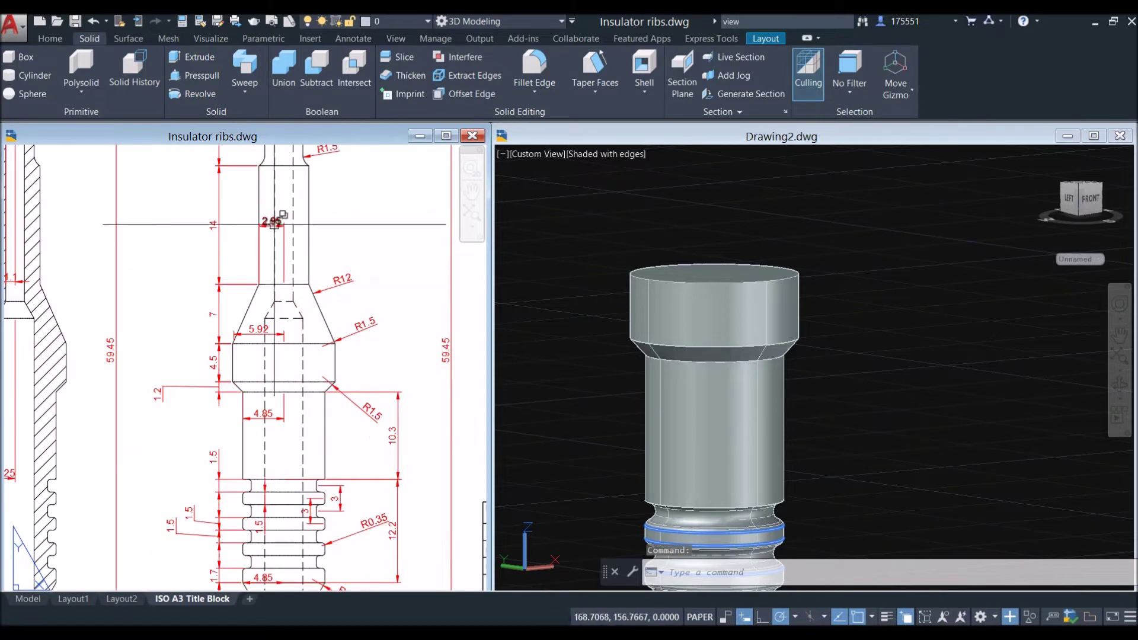
left_click(270, 224)
left_click(653, 211)
type("cone")
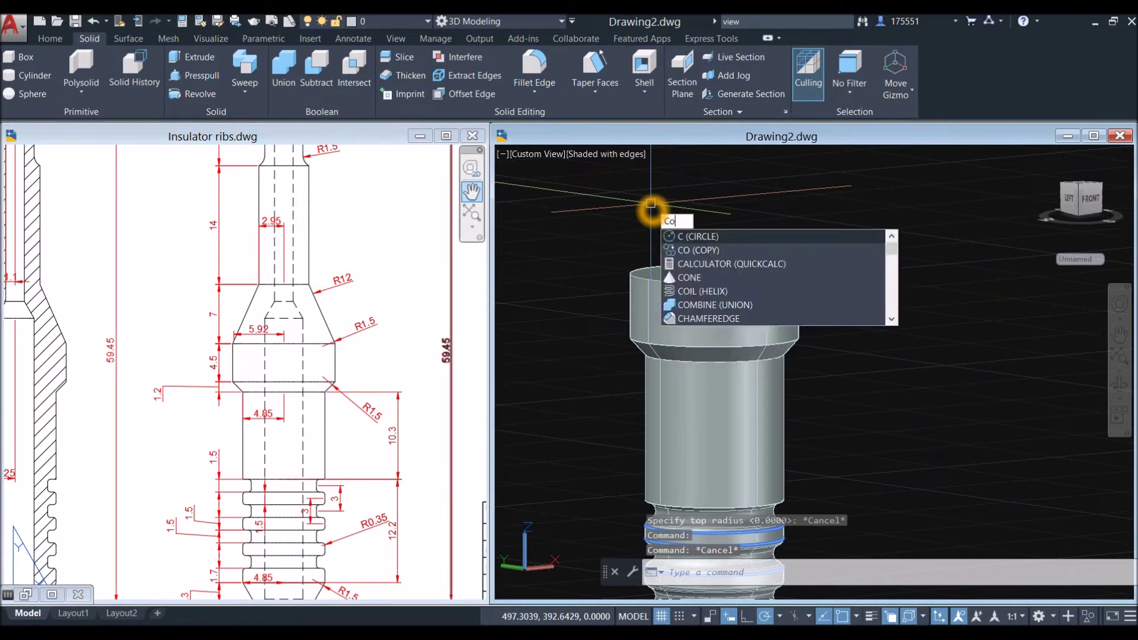
key("Return")
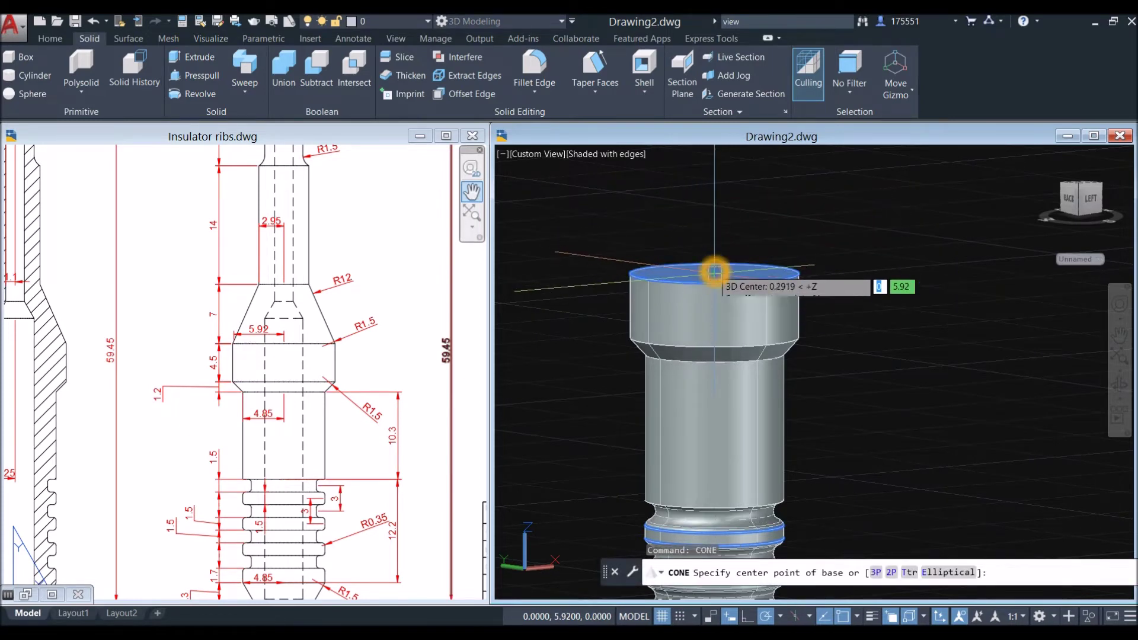
left_click(715, 272)
left_click(787, 267)
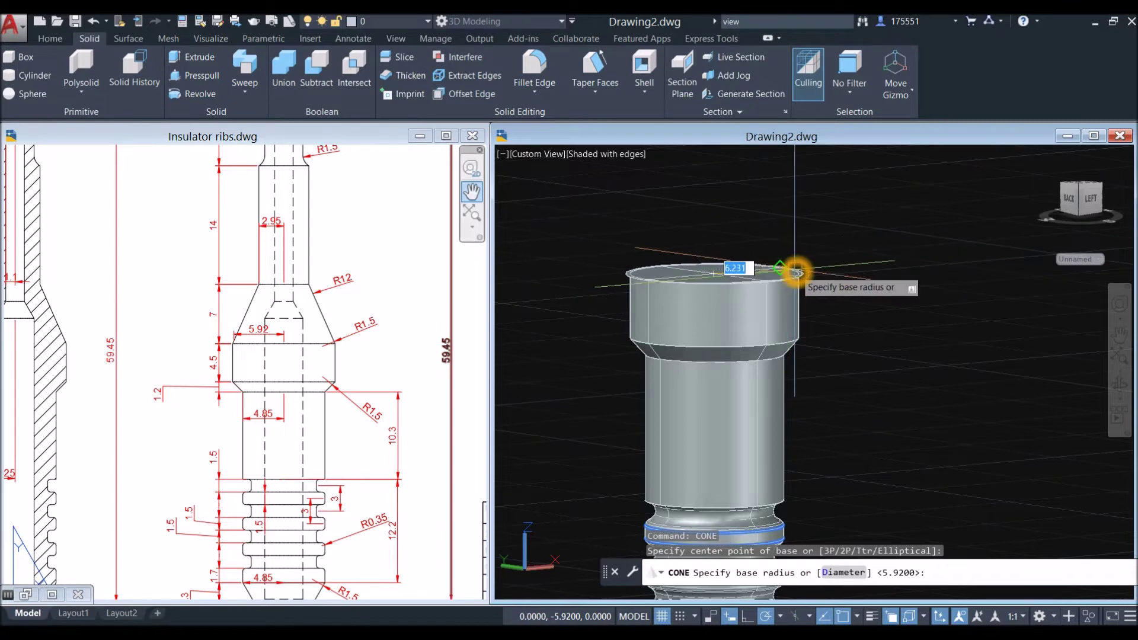
Give the cone a top radius of 2.95 and a height of 7 to form the taper above the collar.
right_click(783, 220)
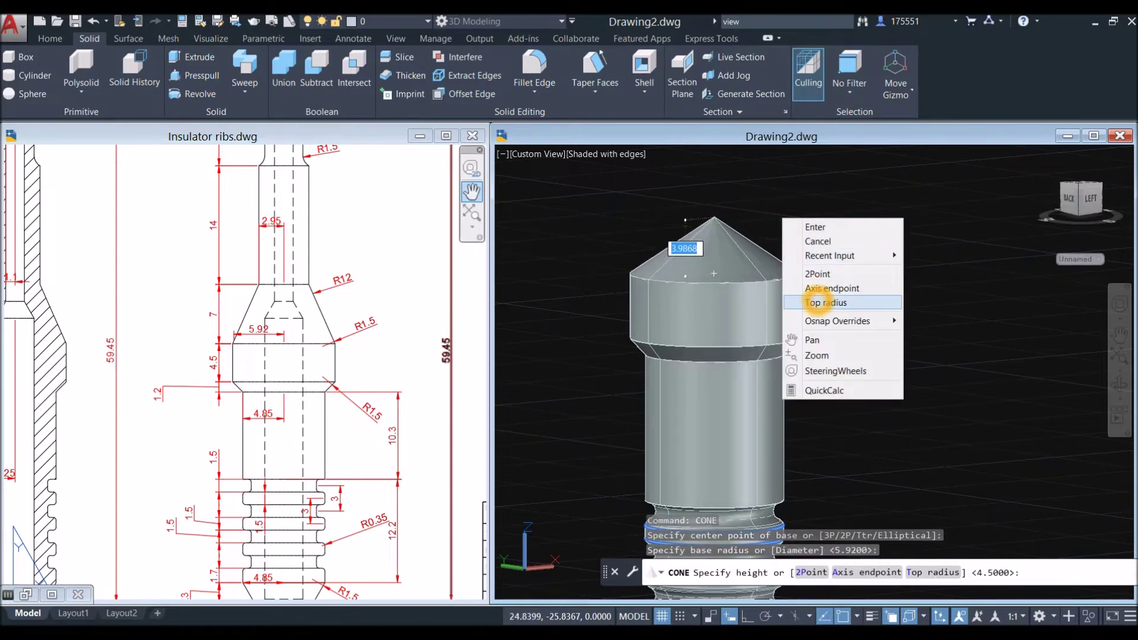
left_click(823, 302)
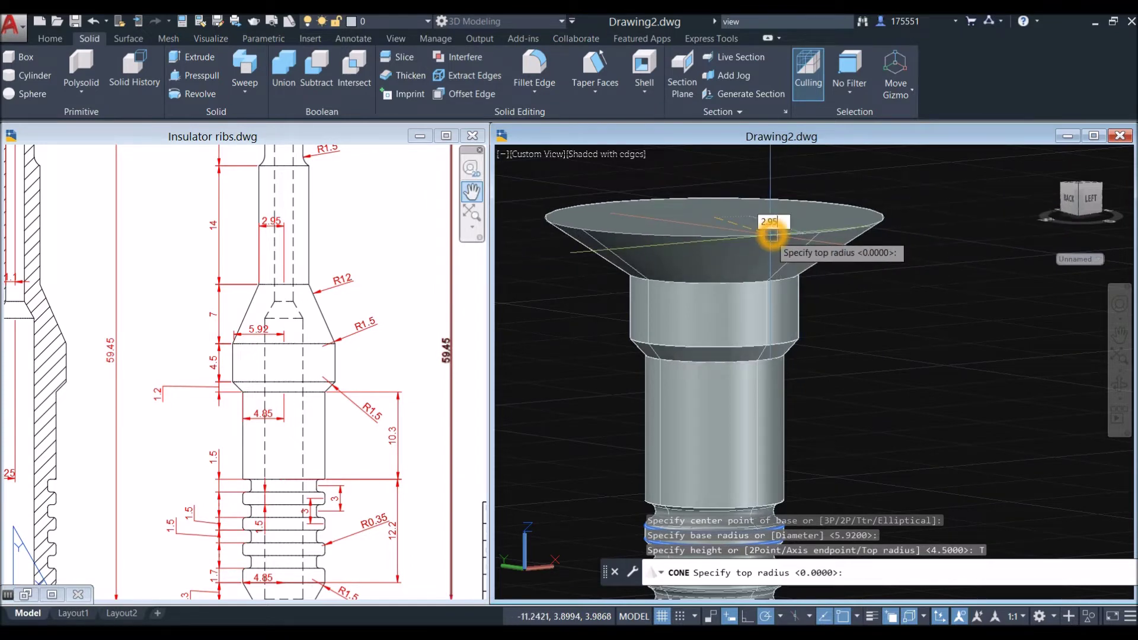
type("2.95")
key("Return")
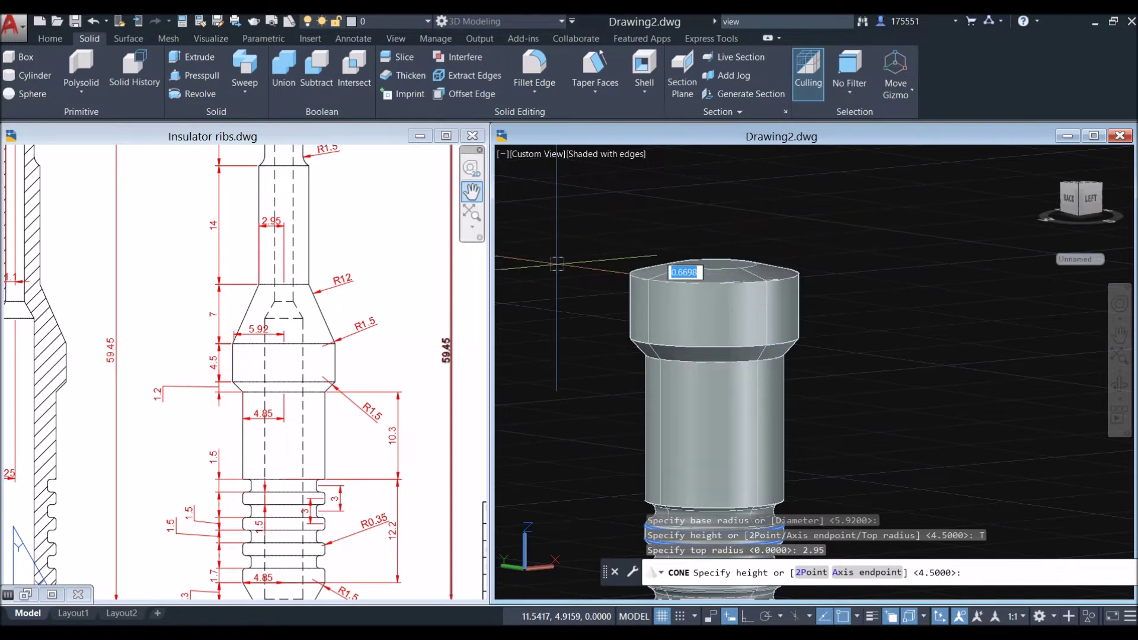
left_click(773, 200)
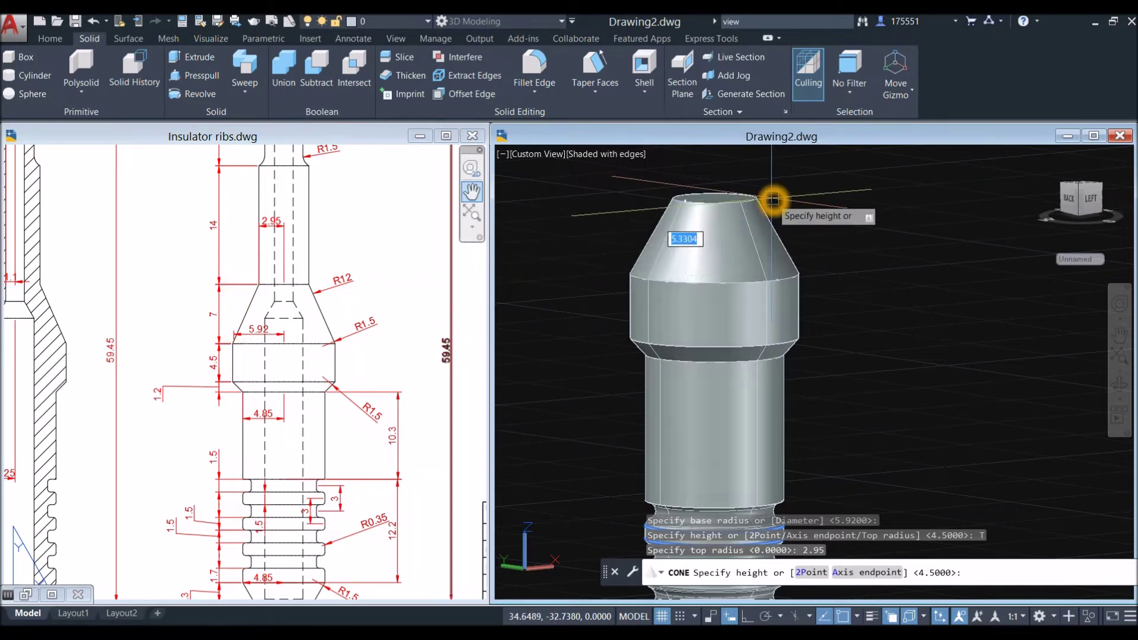
type("7")
key("Return")
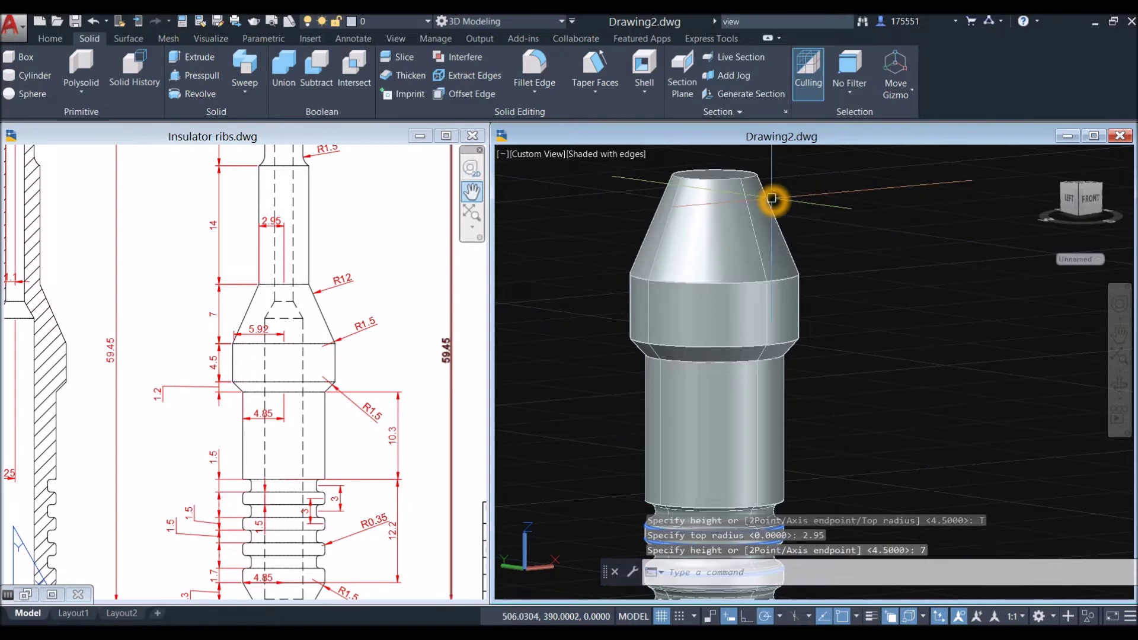
Check the straight section above the taper in the Insulator ribs drawing and start a cylinder centred on the taper's top face in Drawing2.
left_click(322, 347)
left_click(320, 344)
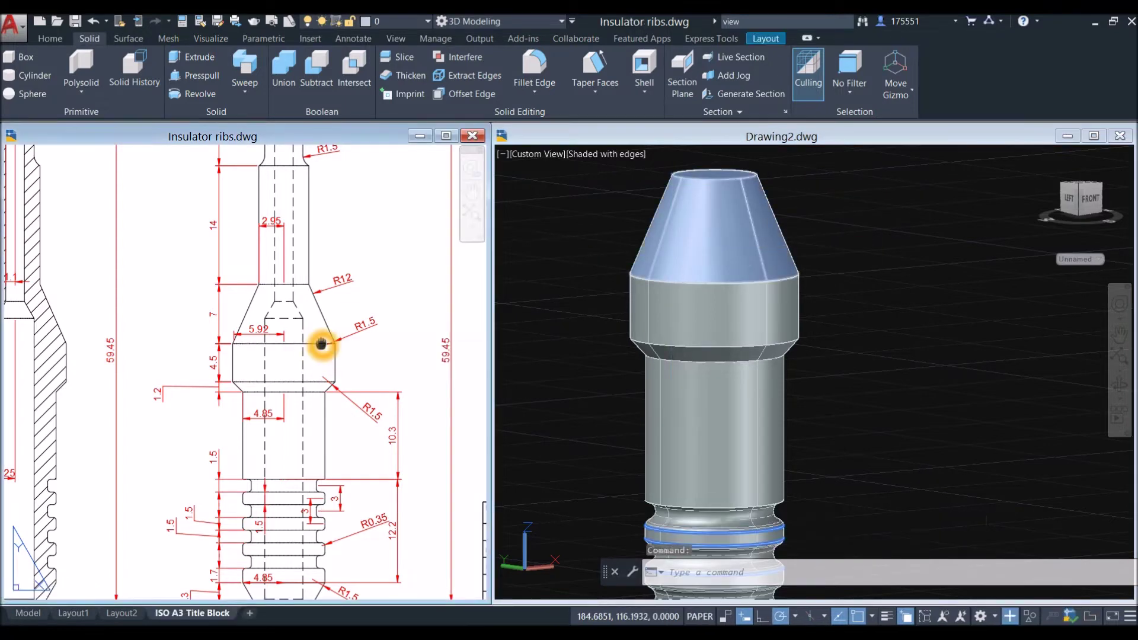
middle_click_drag(326, 310, 336, 374)
scroll(325, 354, "up", 3)
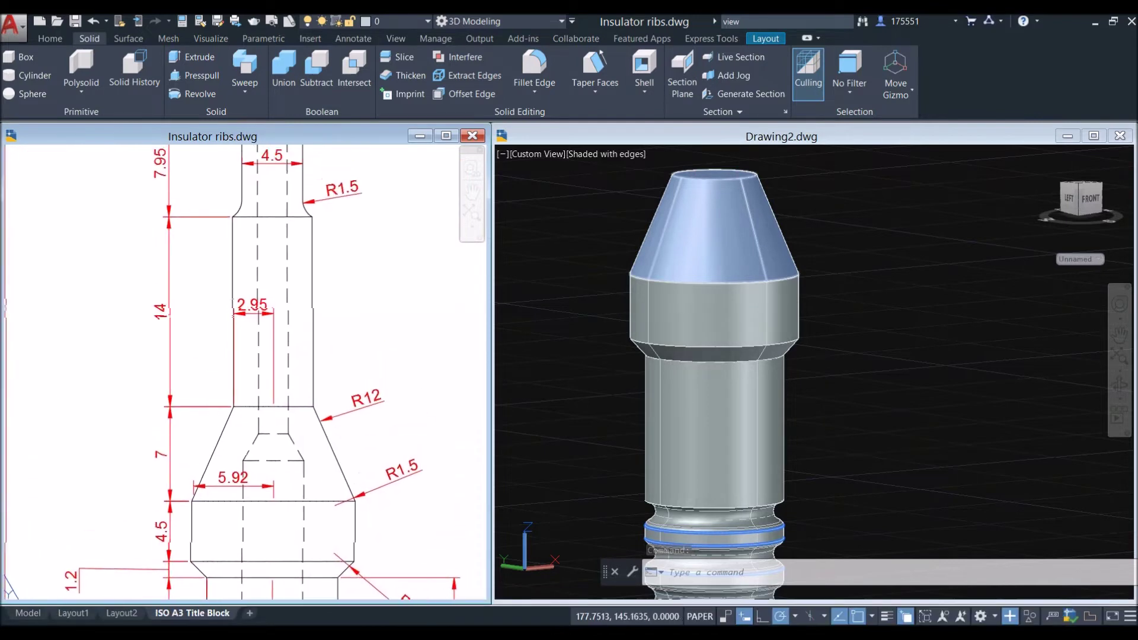
left_click(170, 339)
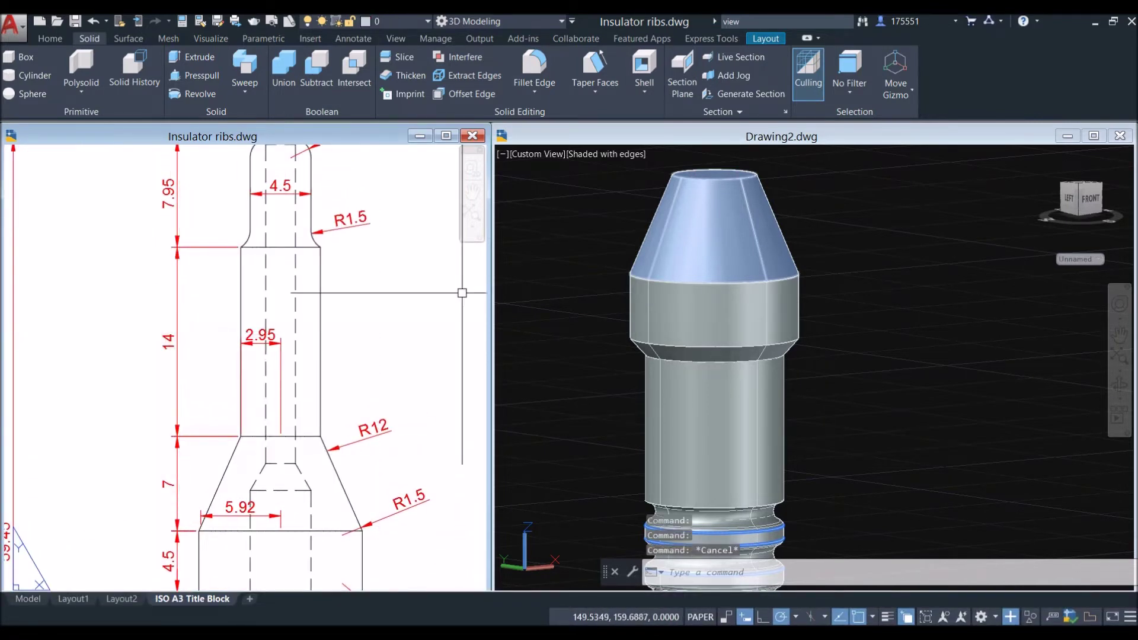
left_click(868, 267)
scroll(801, 290, "down", 4)
middle_click_drag(801, 290, 719, 279)
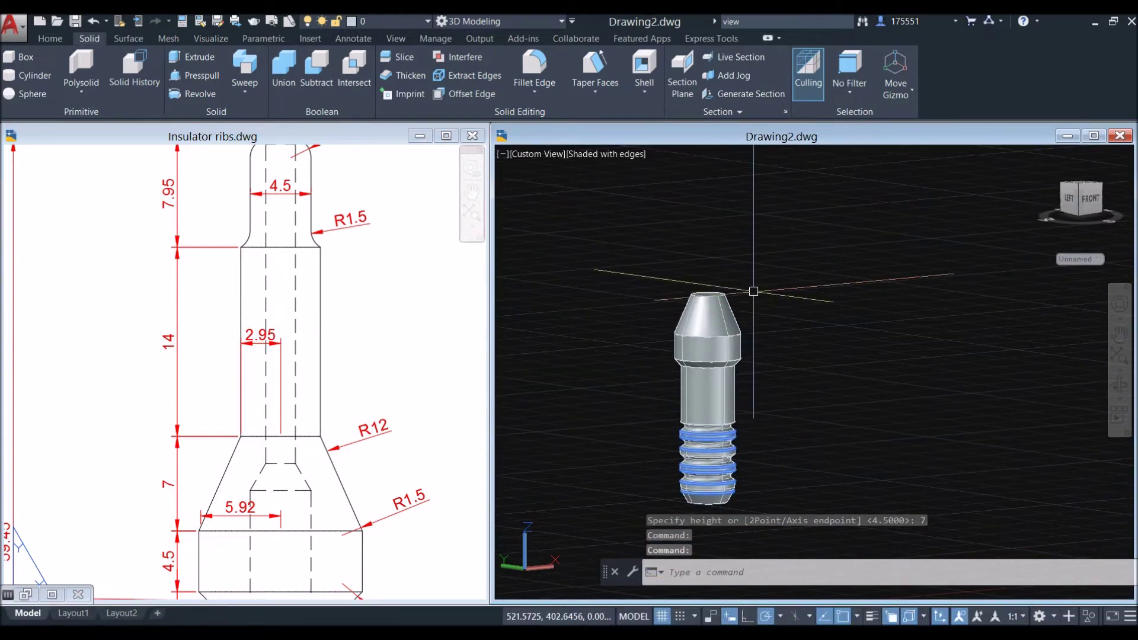
type("cyl")
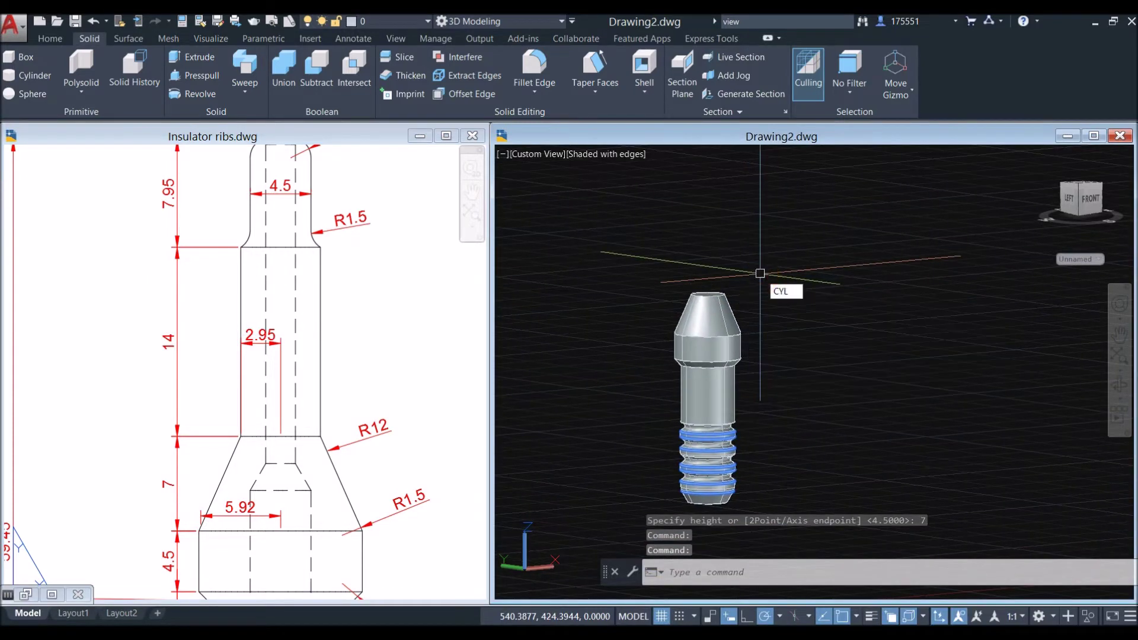
key("Return")
scroll(740, 278, "up", 3)
scroll(742, 279, "up", 2)
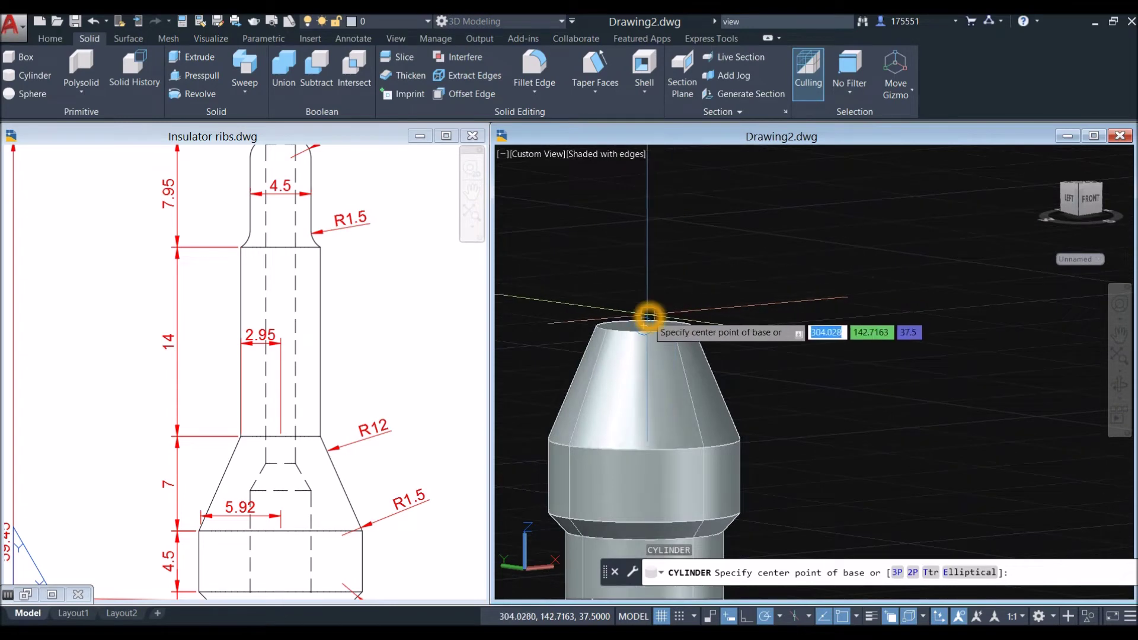
left_click(648, 317)
Give the cylinder above the taper a radius of 2.95 and a height of 14.
type("2.95")
key("Return")
middle_click_drag(685, 311, 722, 316)
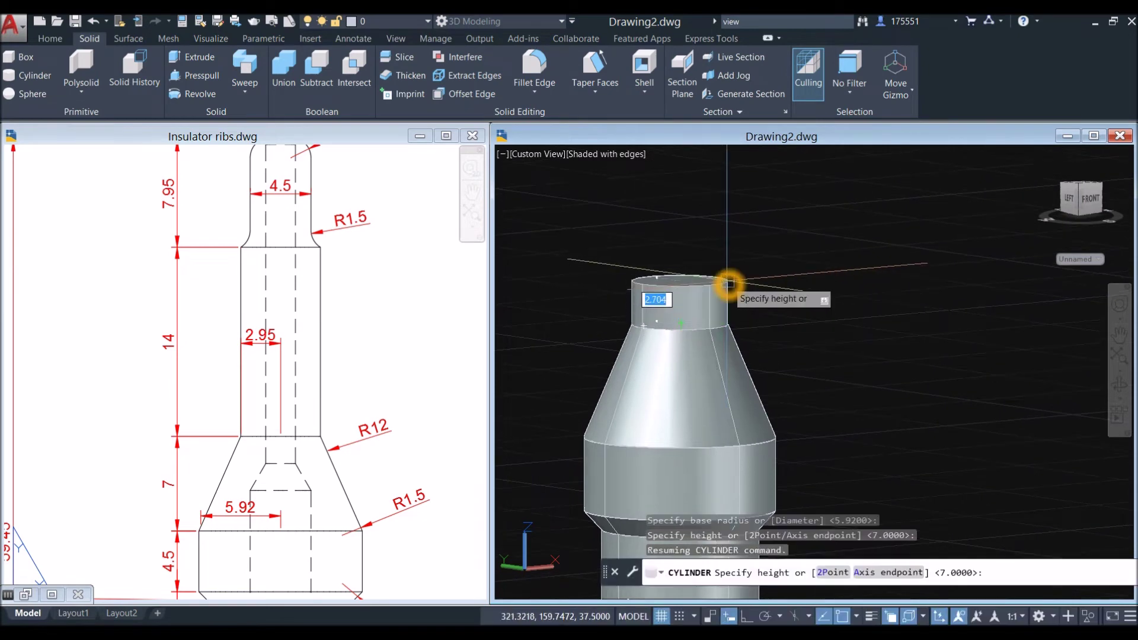
scroll(729, 285, "down", 2)
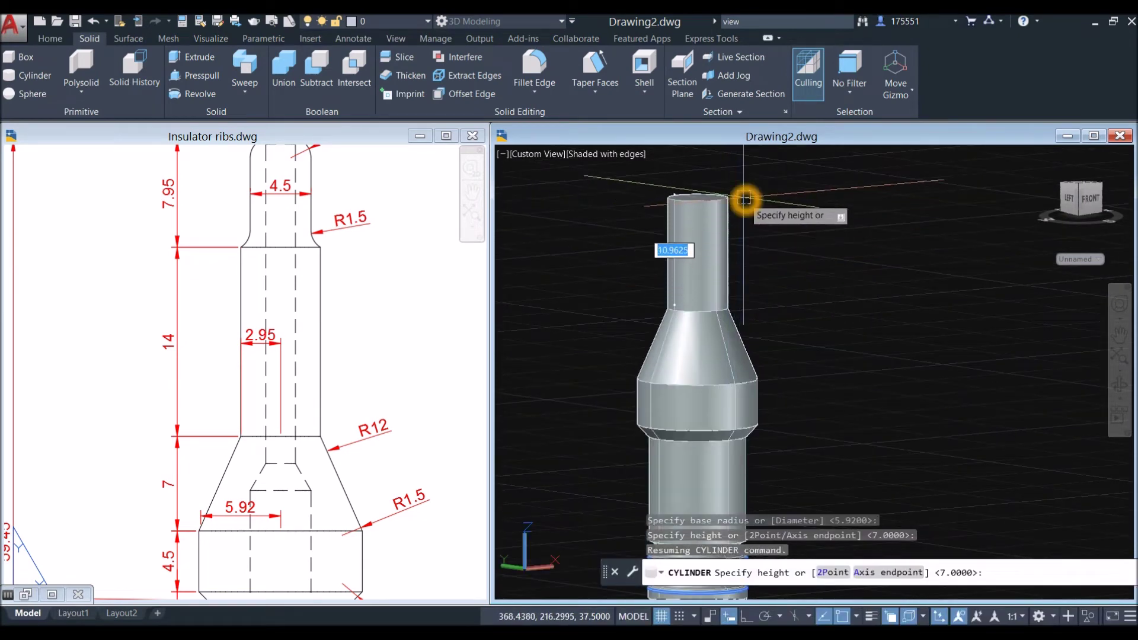
key("Return")
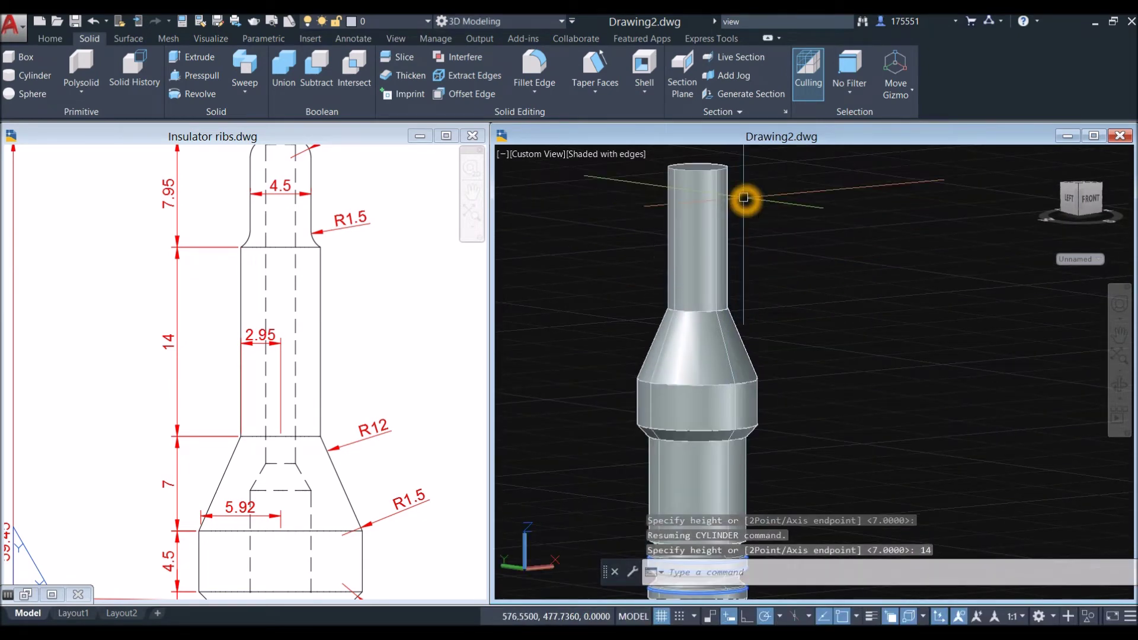
Check the narrow tip in the Insulator ribs drawing and start a cylinder centred on the upper shaft's top face in Drawing2.
middle_click_drag(753, 242, 737, 326)
left_click(400, 342)
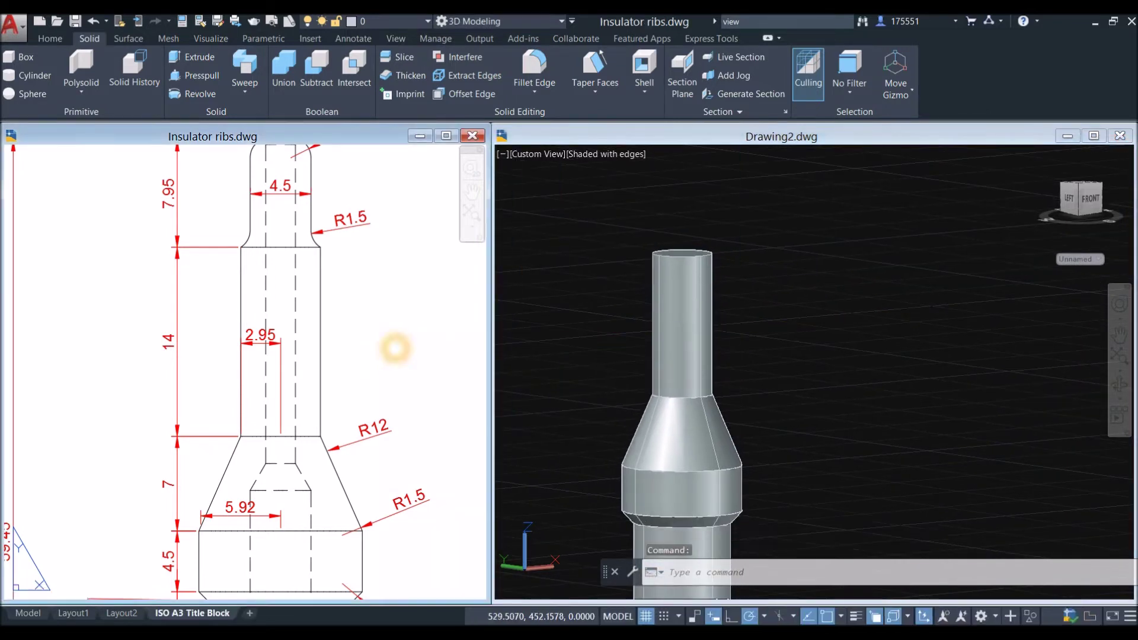
scroll(326, 323, "down", 3)
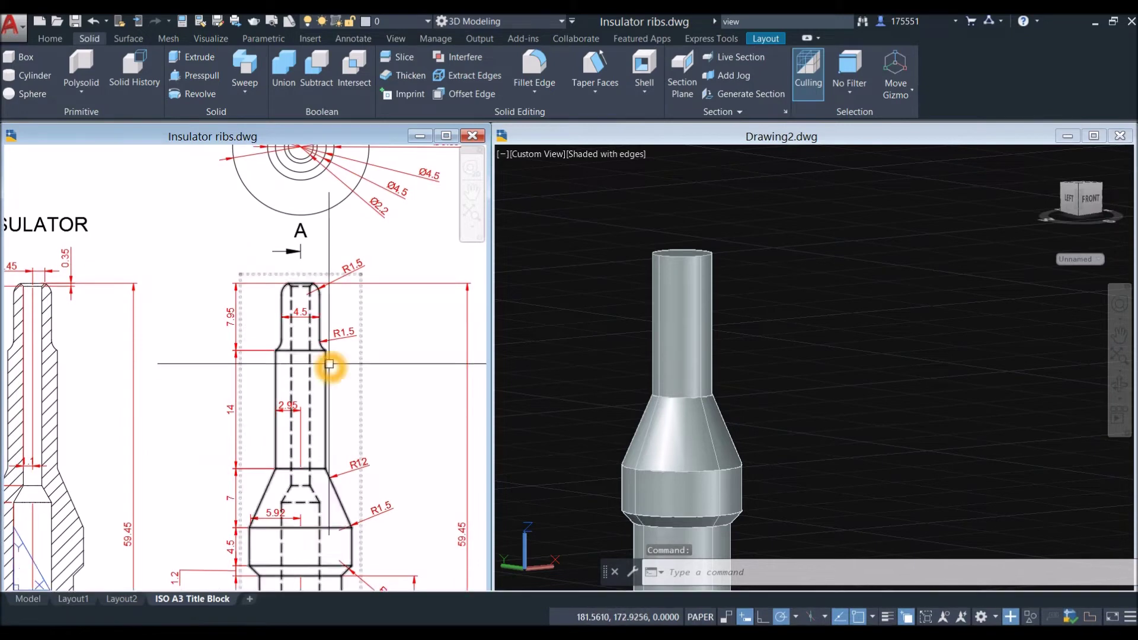
scroll(330, 363, "up", 3)
left_click(798, 245)
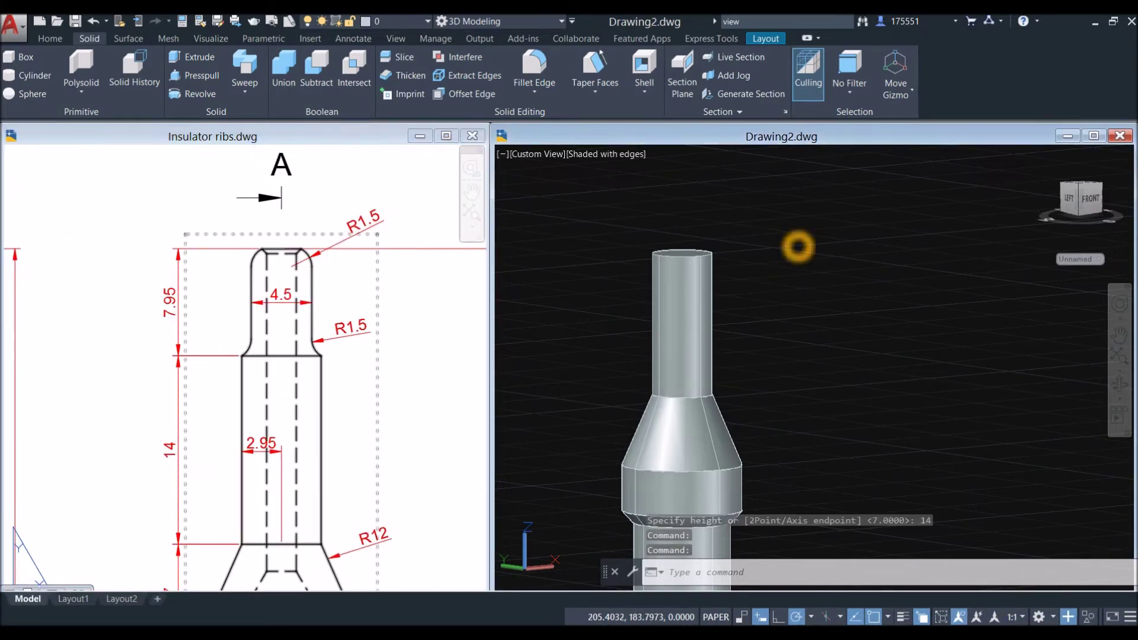
type("CYL")
key("Return")
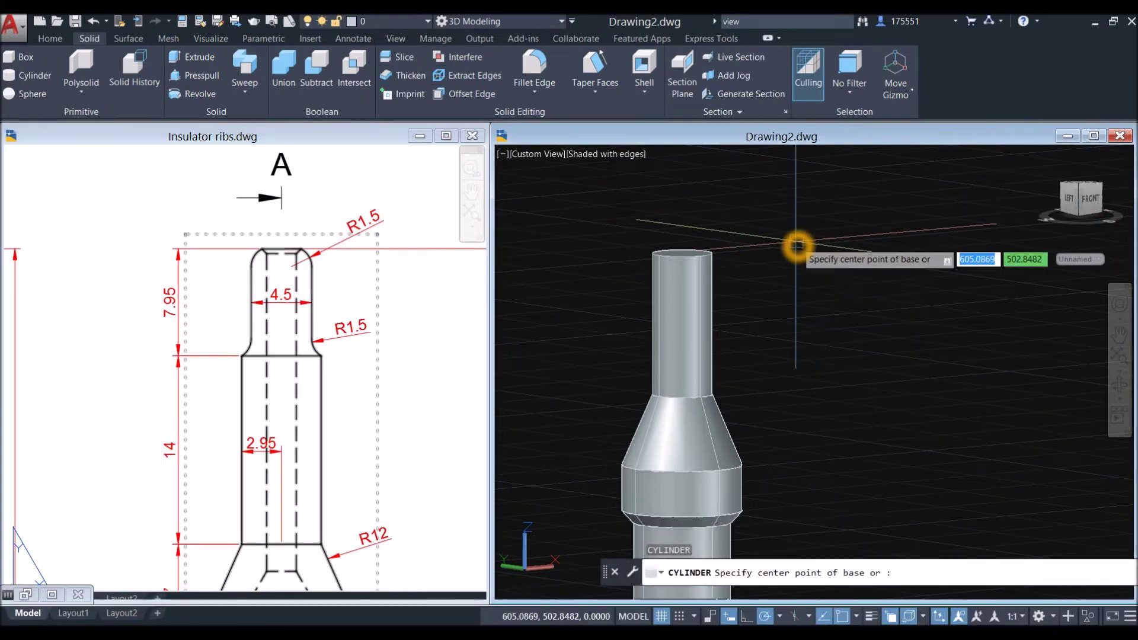
scroll(692, 249, "up", 6)
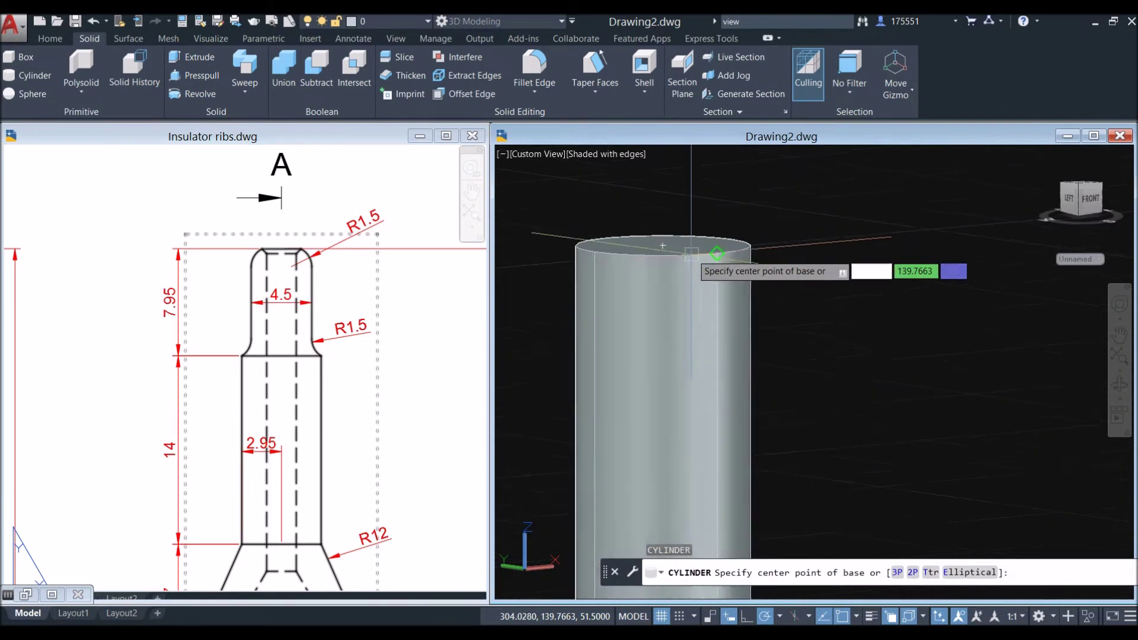
left_click(650, 242)
Give the tip cylinder a diameter of 4.5 and a height of 7.95.
scroll(777, 233, "down", 2)
middle_click_drag(778, 233, 783, 247)
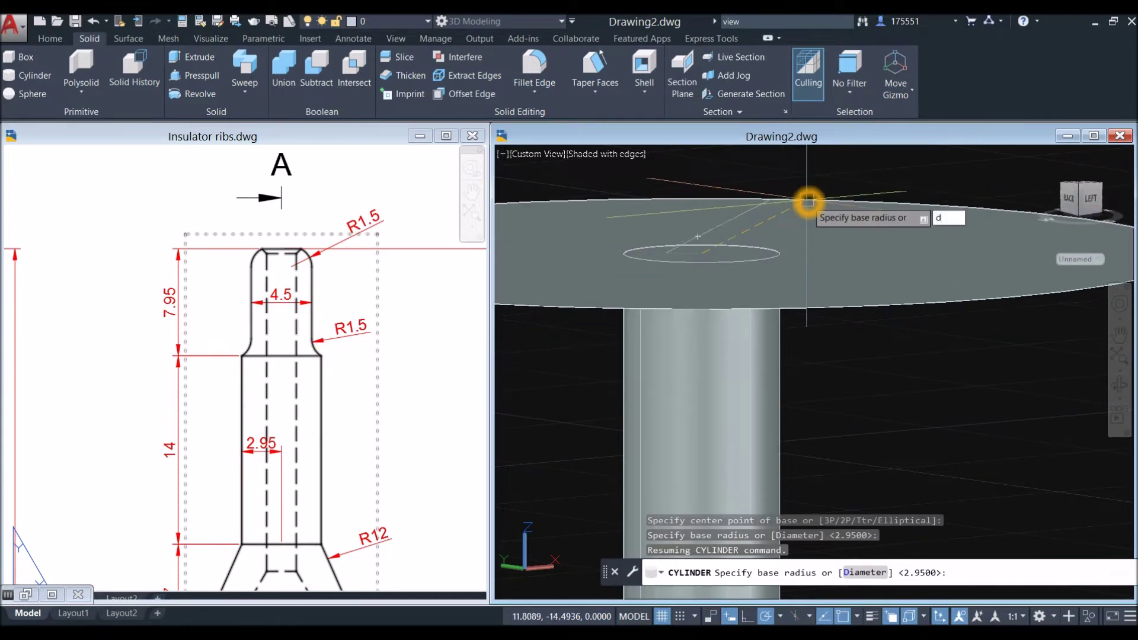
key("Return")
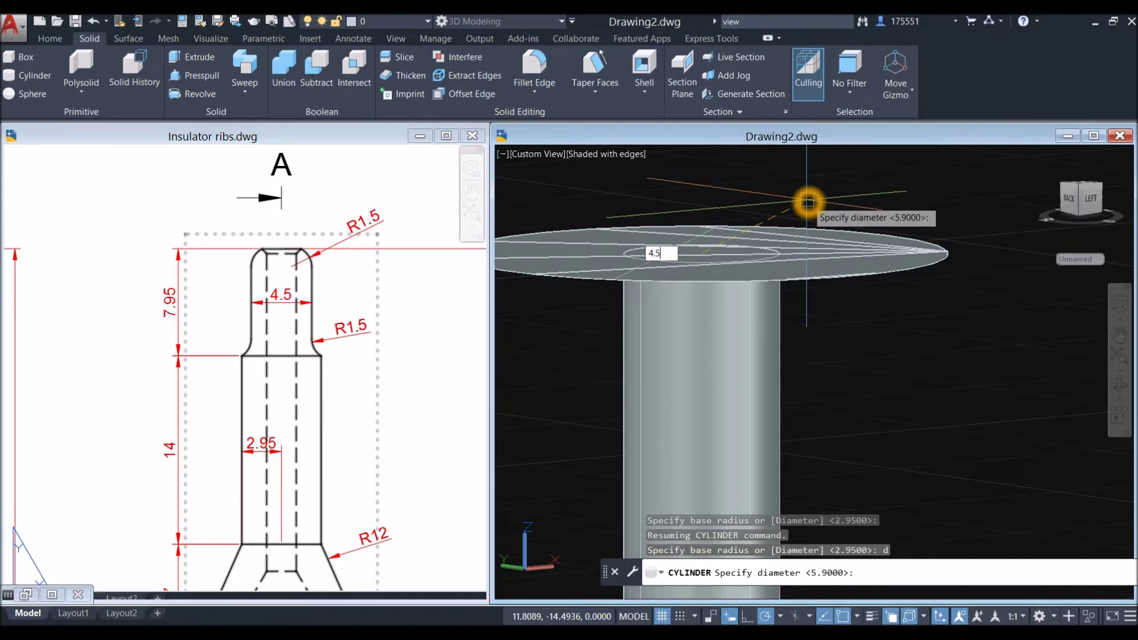
type("4.5")
key("Return")
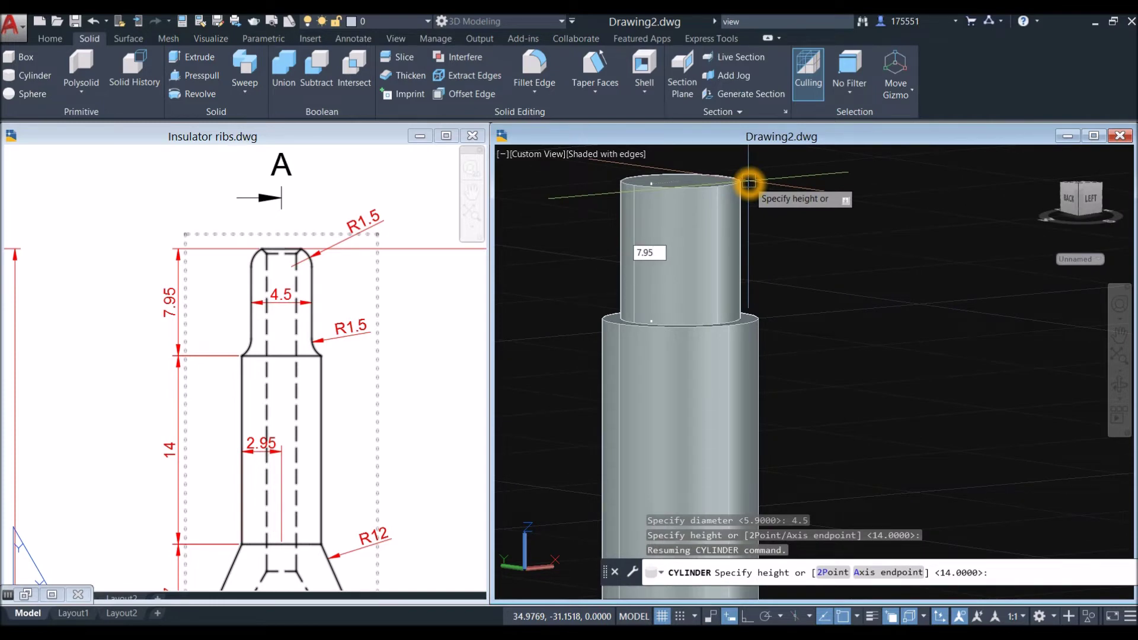
key("Return")
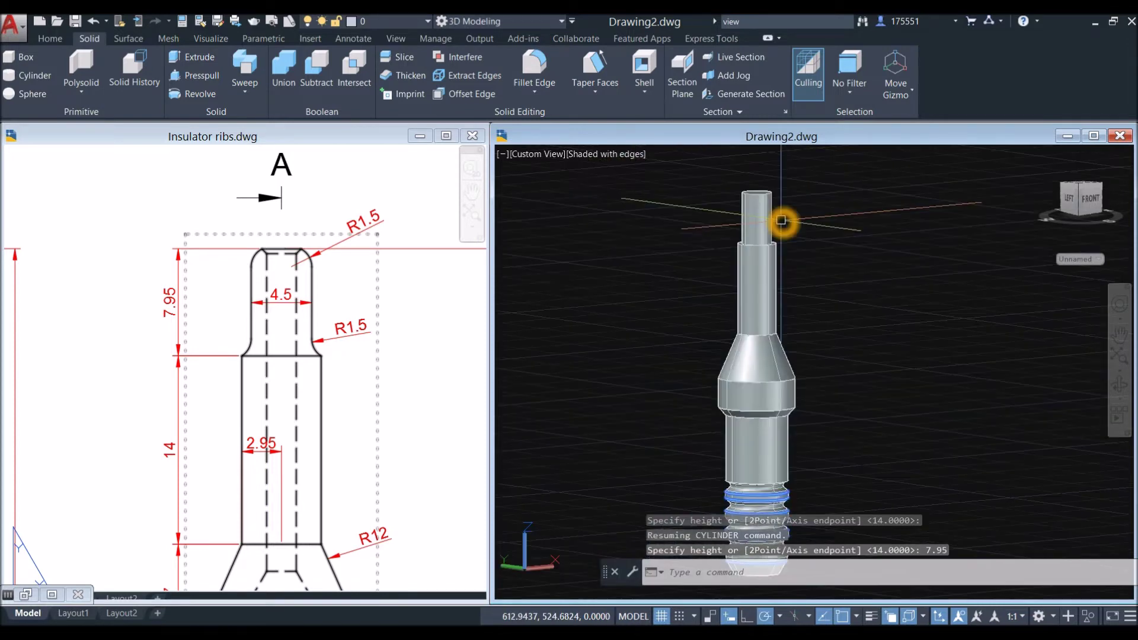
Examine the overall height dimension of the insulator in the Insulator ribs drawing.
scroll(780, 220, "down", 2)
middle_click_drag(780, 220, 699, 205)
left_click(454, 386)
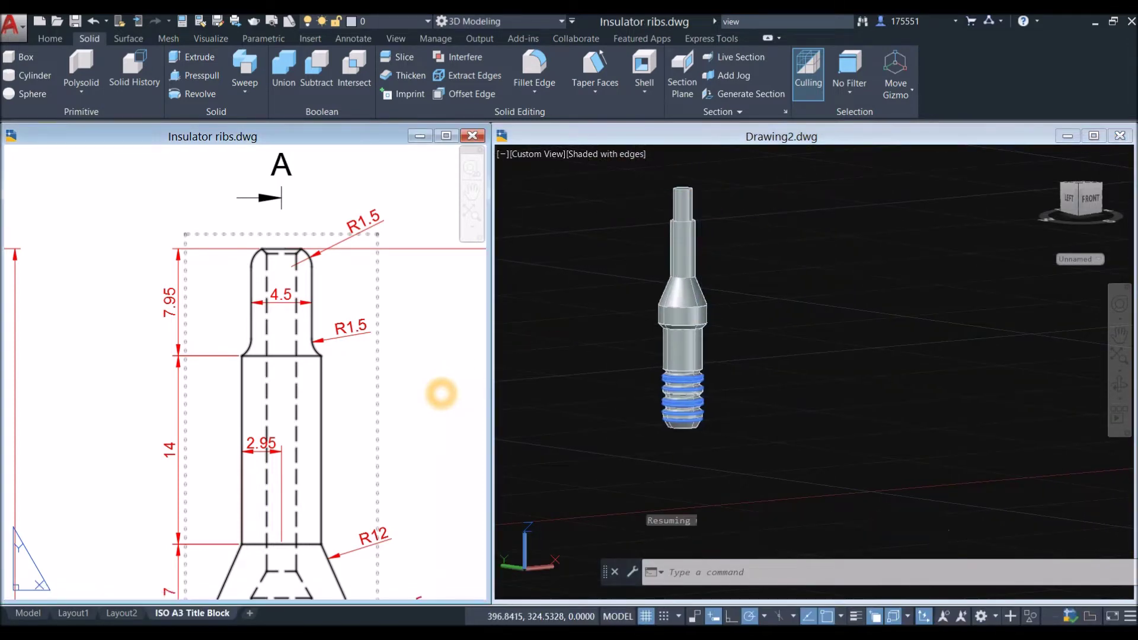
scroll(440, 392, "down", 3)
mouse_move(439, 392)
middle_mouse_down()
mouse_move(386, 295)
mouse_move(363, 281)
mouse_move(361, 156)
mouse_move(346, 291)
middle_mouse_up()
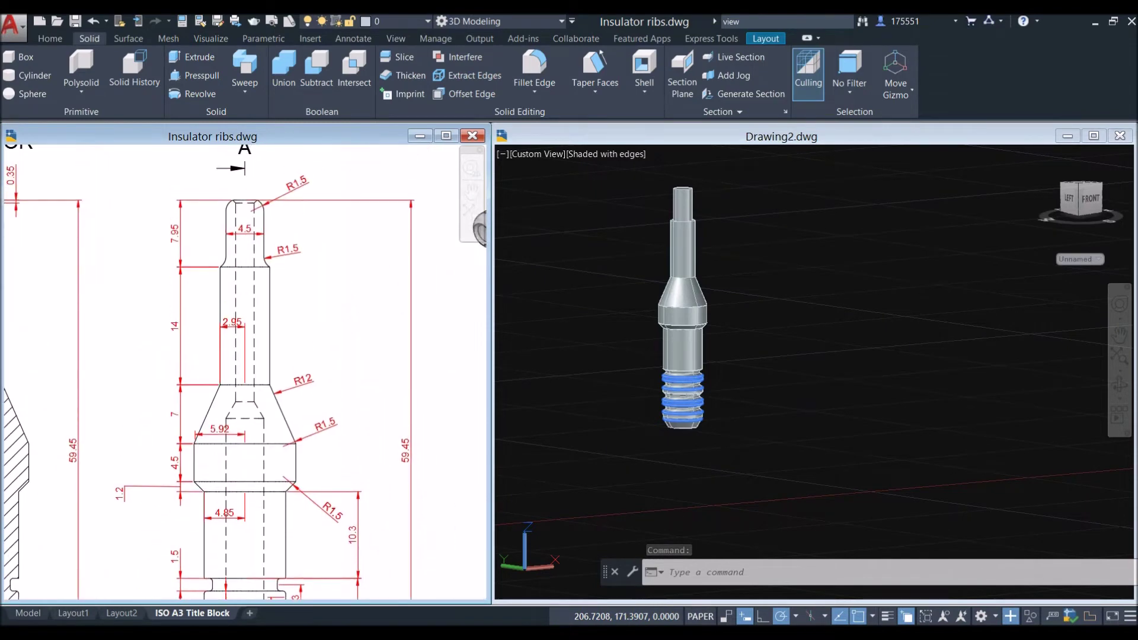
Measure the insulator's total height in Drawing2 from the centre of the tip's top face to the centre of the bottom face.
left_click(716, 231)
scroll(717, 236, "up", 2)
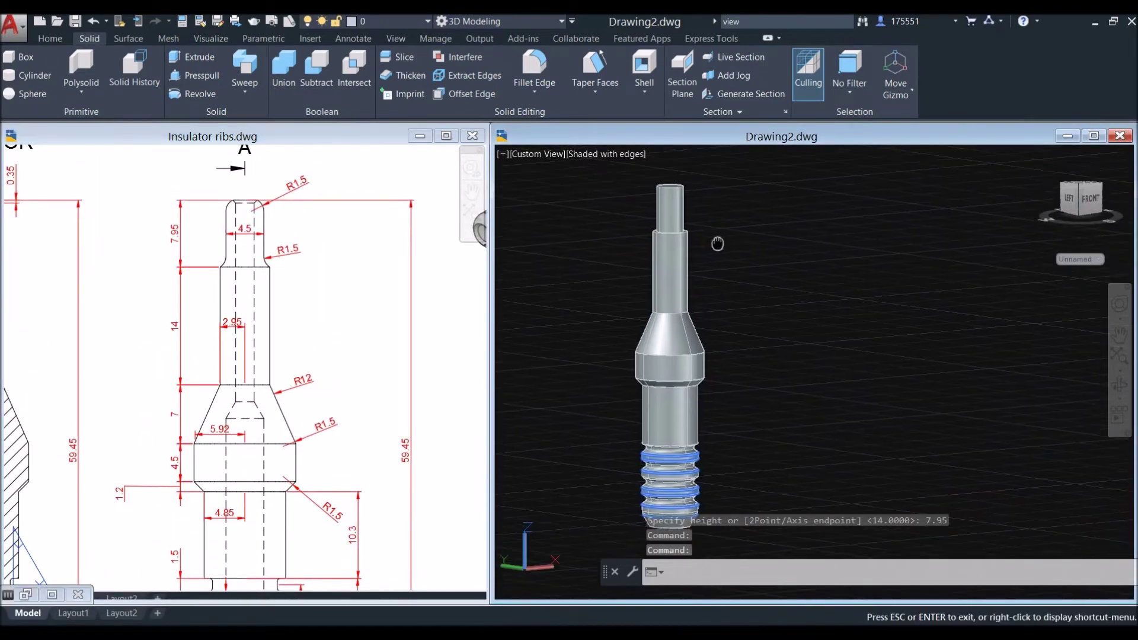
type("dist")
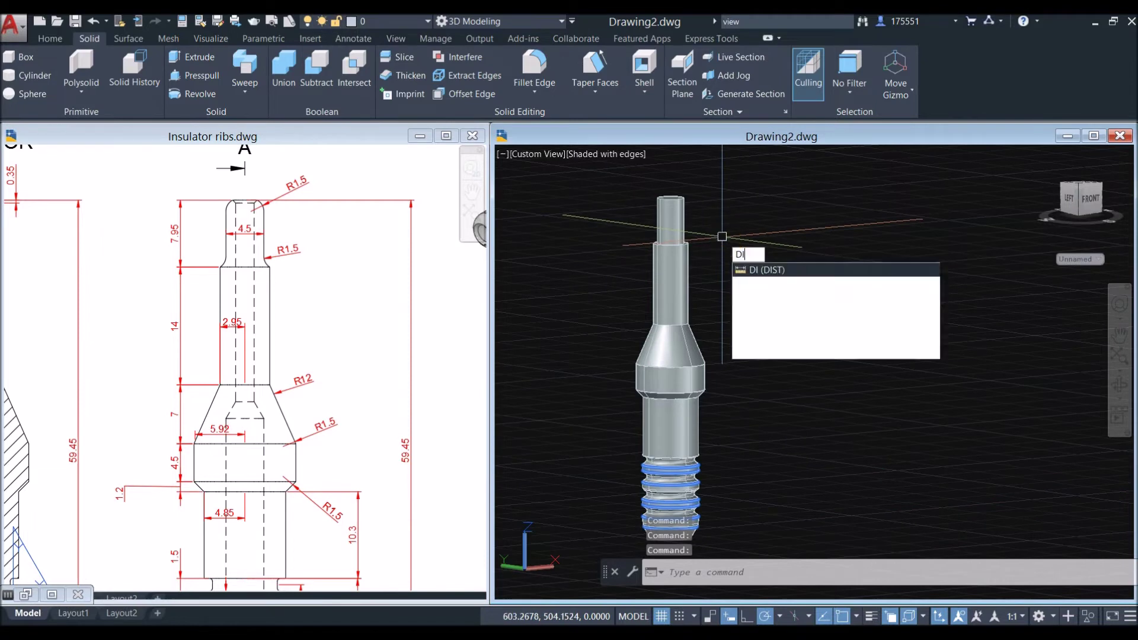
key("Return")
scroll(684, 186, "up", 3)
left_click(647, 222)
scroll(690, 217, "down", 4)
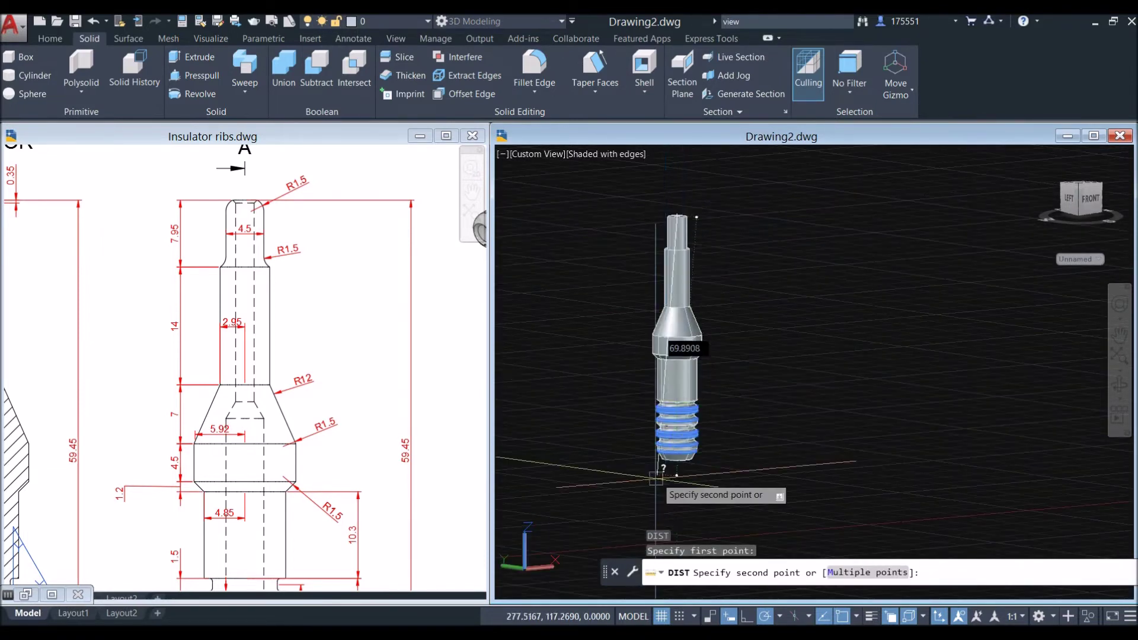
scroll(664, 474, "up", 3)
middle_click_drag(663, 473, 674, 435, "shift")
scroll(674, 436, "up", 3)
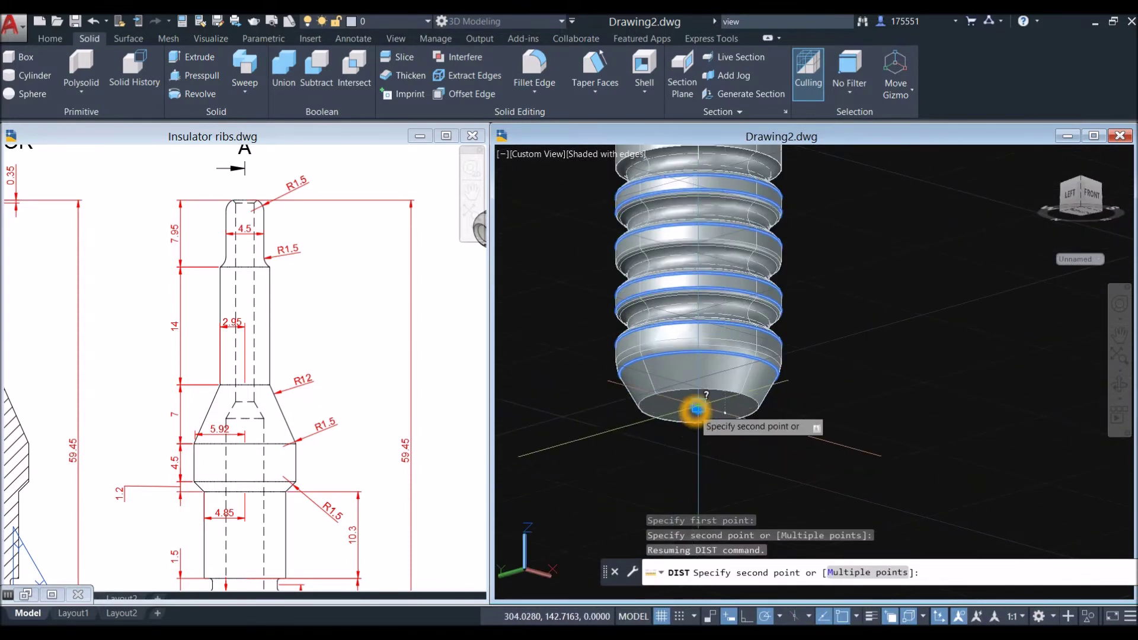
left_click(694, 409)
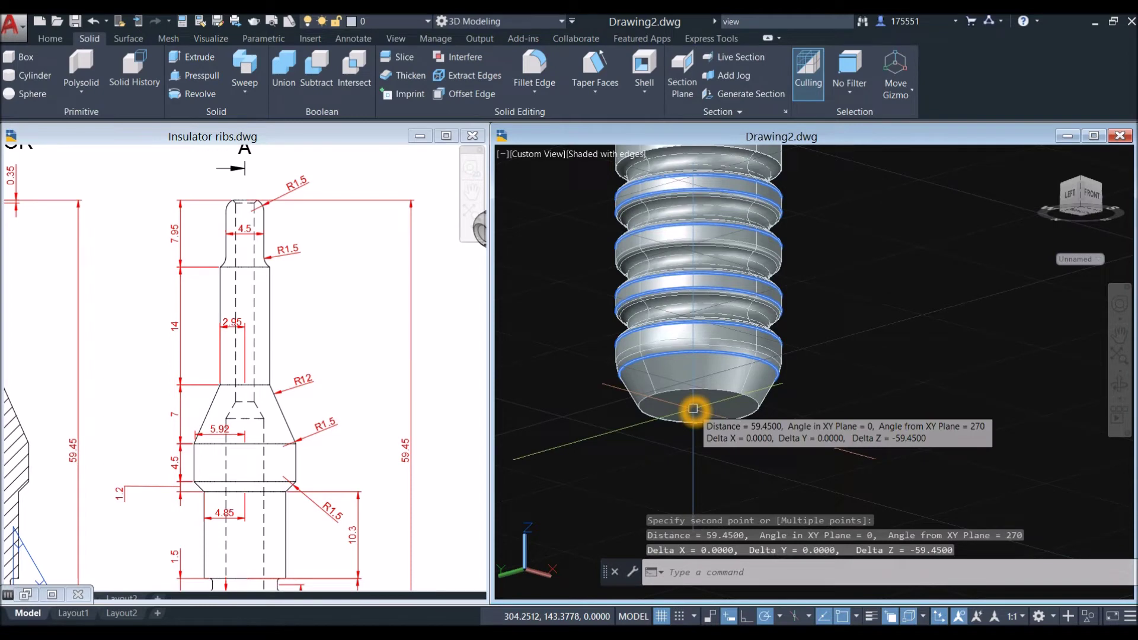
key("Escape")
scroll(826, 282, "down", 2)
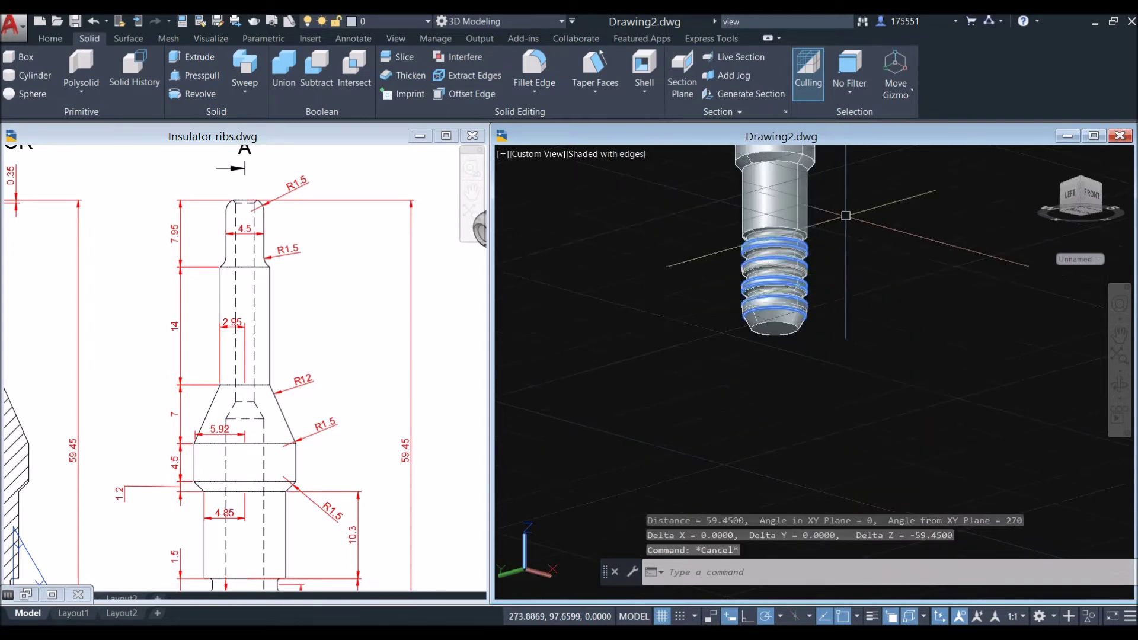
Union all the insulator solids in Drawing2 into a single body.
middle_click_drag(846, 216, 846, 255, "shift")
scroll(849, 172, "down", 1)
middle_click_drag(849, 172, 728, 298)
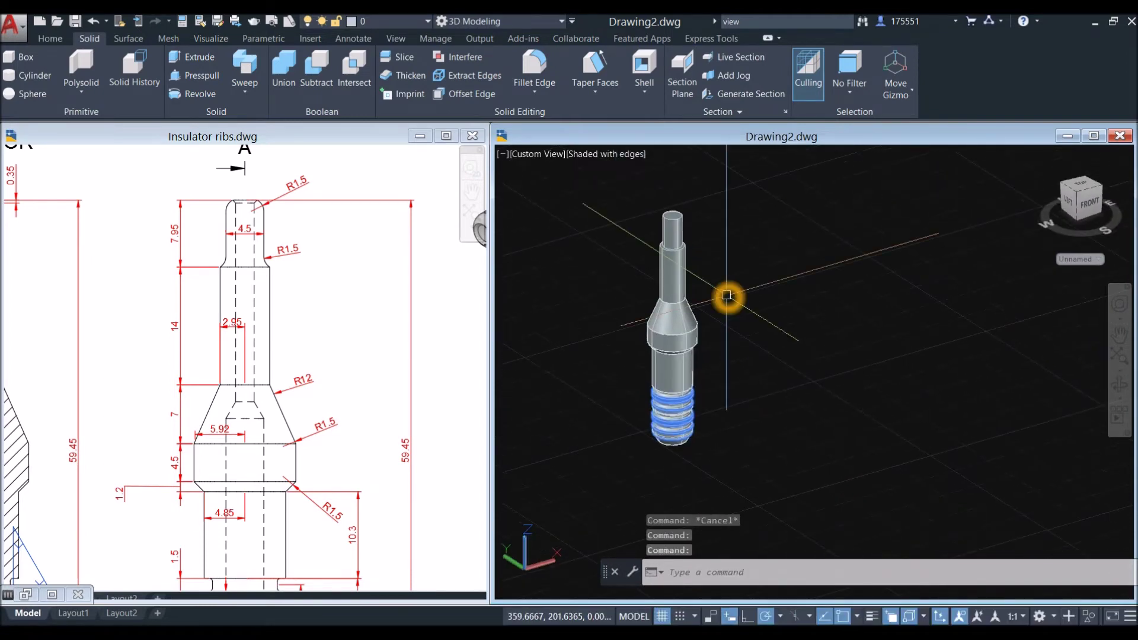
left_click(50, 38)
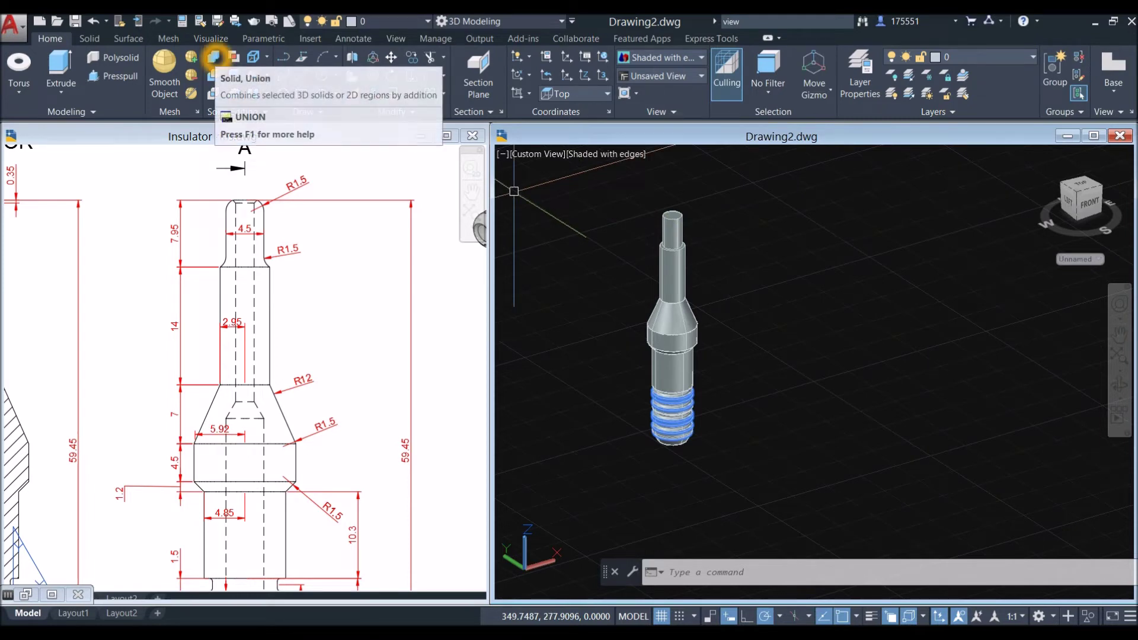
left_click(213, 56)
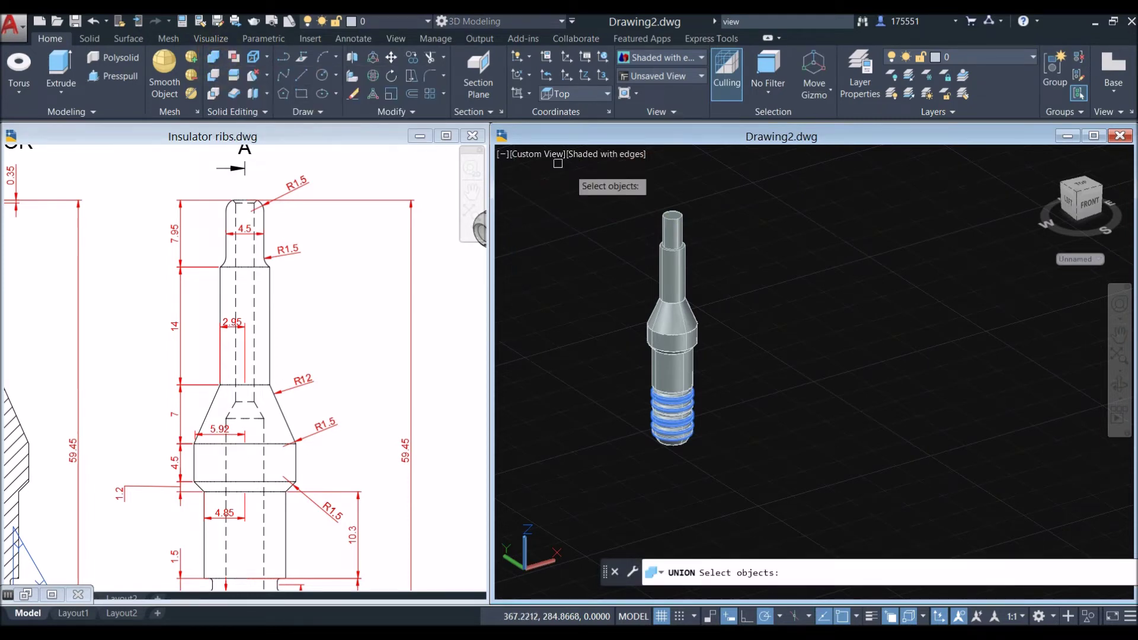
left_click(618, 193)
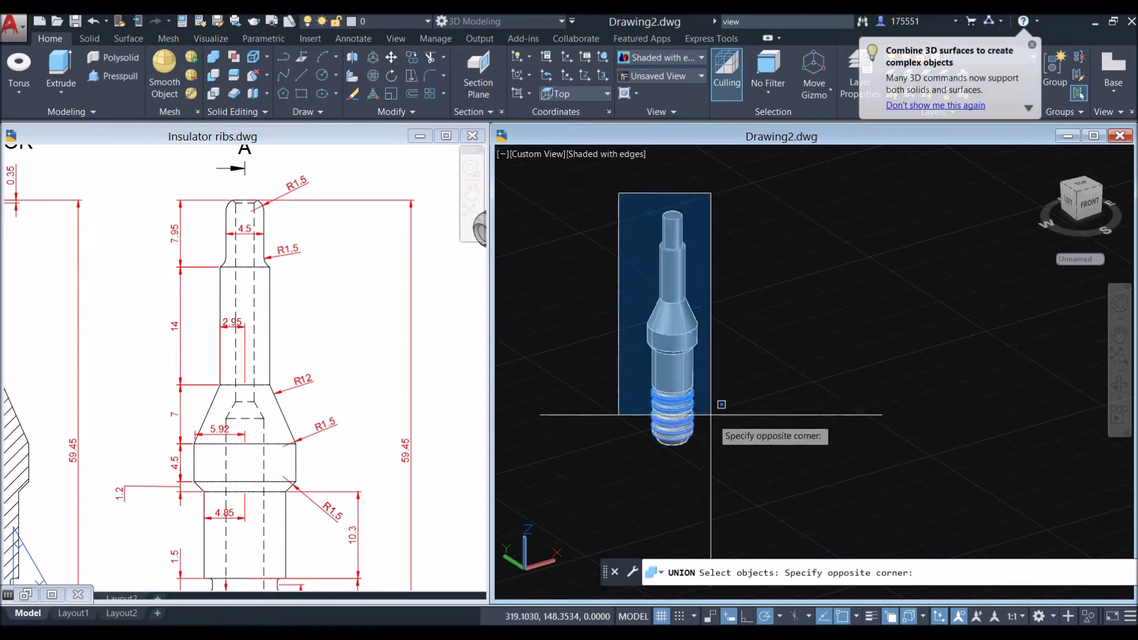
left_click(722, 401)
key("Return")
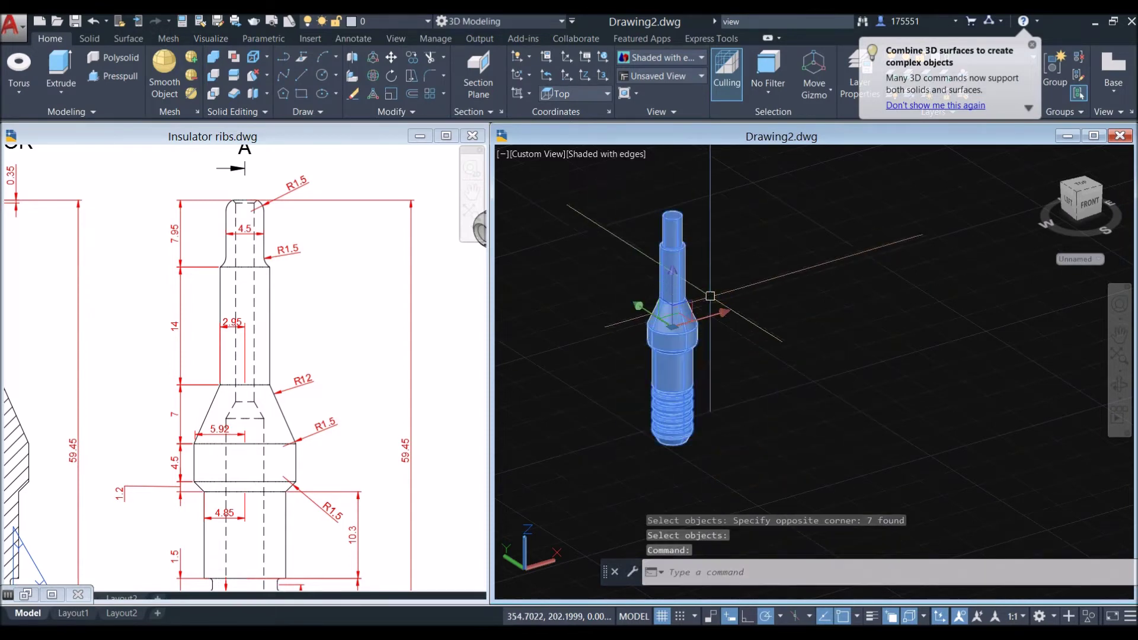
key("Escape")
Set Drawing2 to the Front view and turn off its grid.
left_click(533, 154)
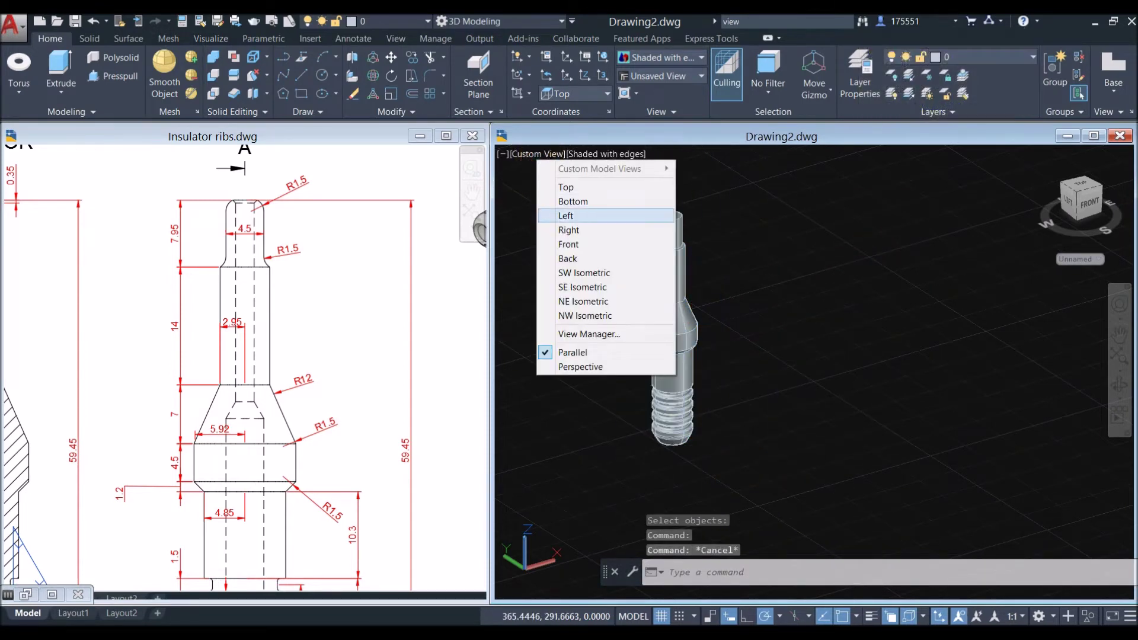
left_click(570, 245)
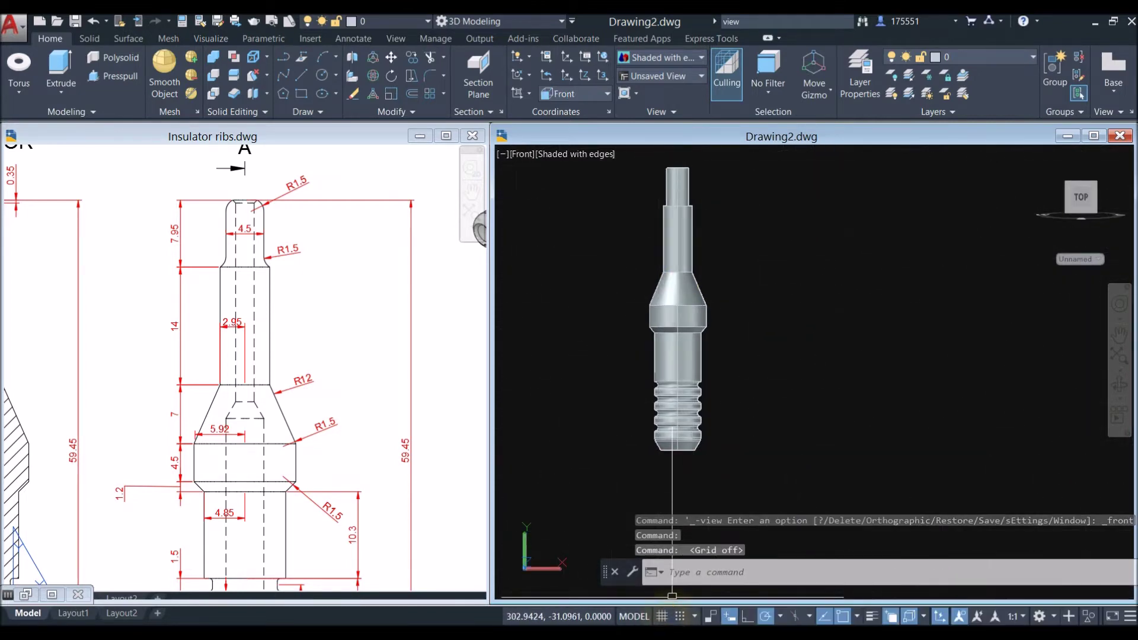
Examine the bore's radii and depth dimensions at the lower end of the section view in the Insulator ribs drawing.
left_click(460, 482)
scroll(371, 455, "down", 4)
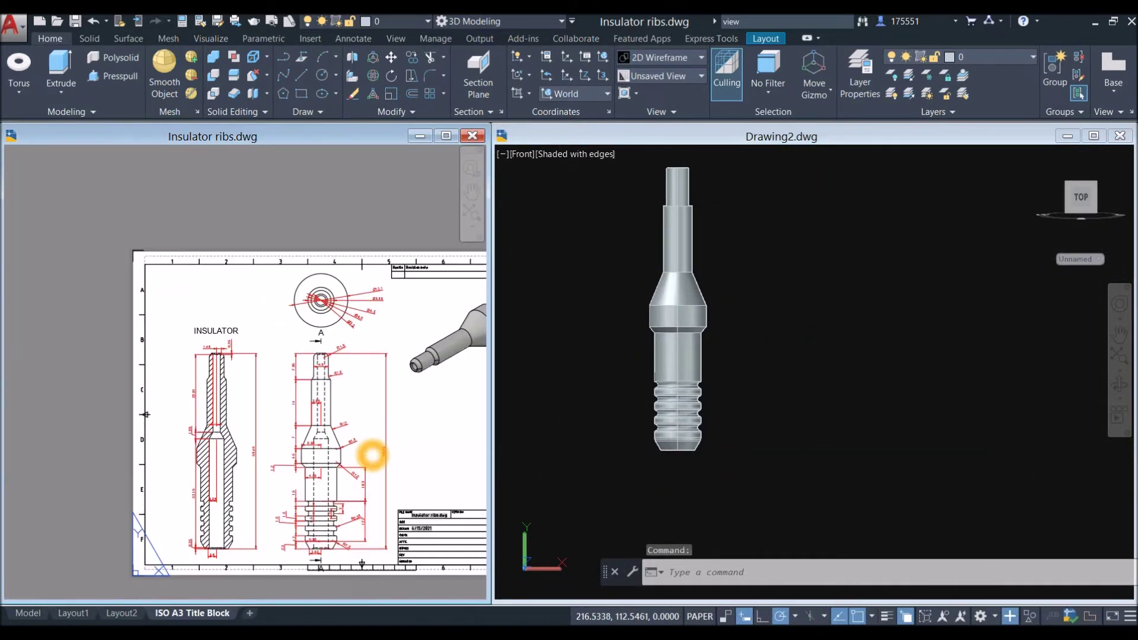
scroll(365, 386, "up", 6)
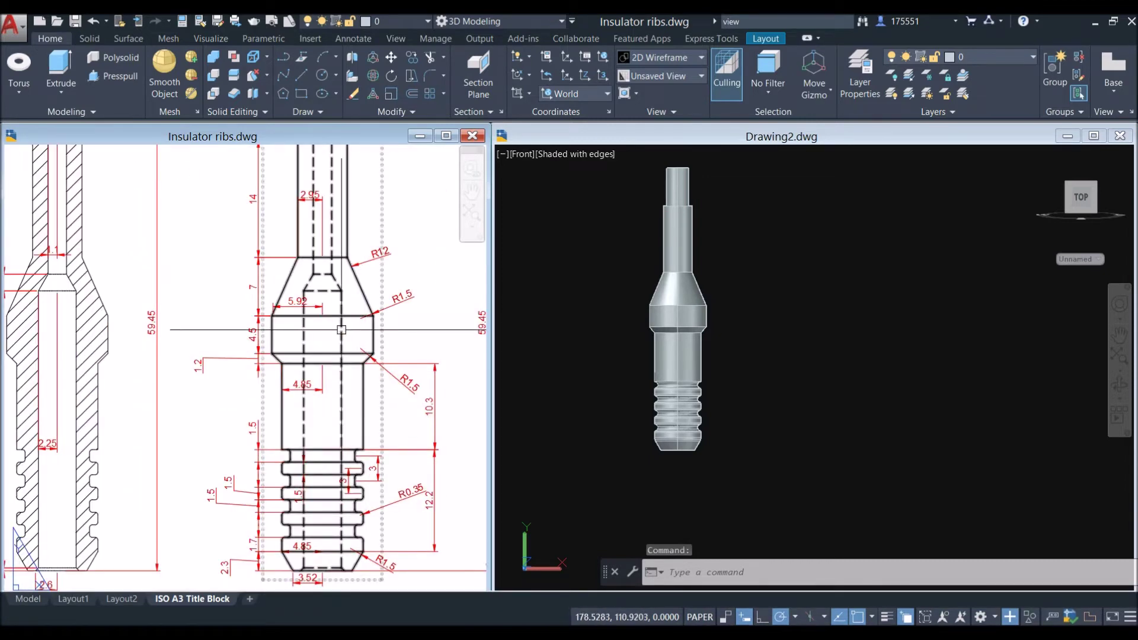
scroll(340, 326, "down", 3)
scroll(376, 333, "up", 2)
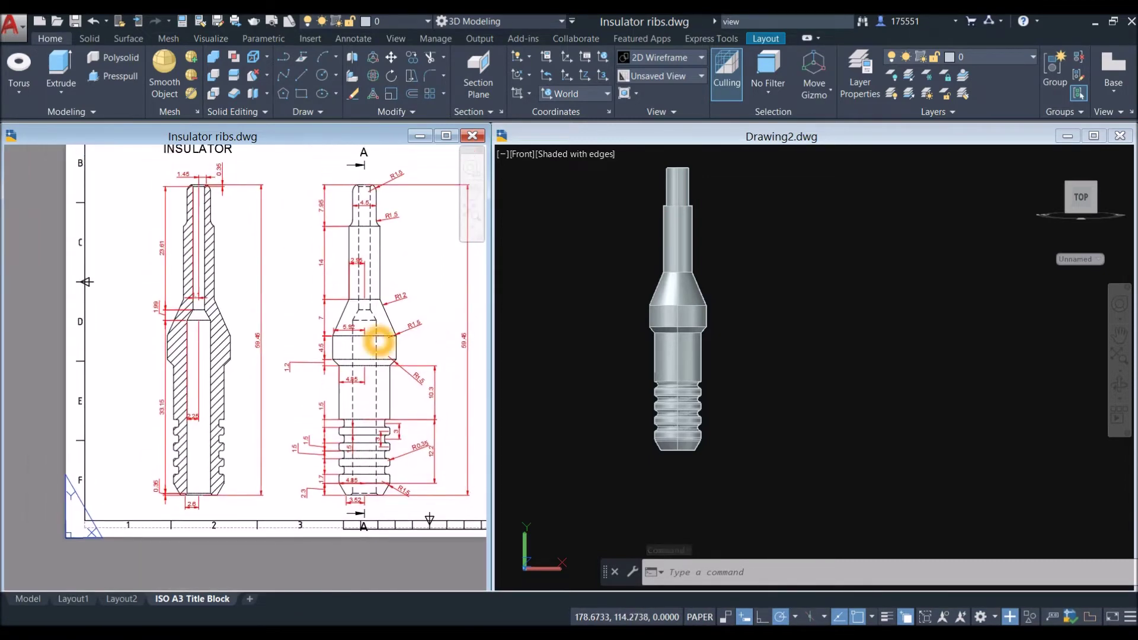
middle_click_drag(176, 386, 252, 387)
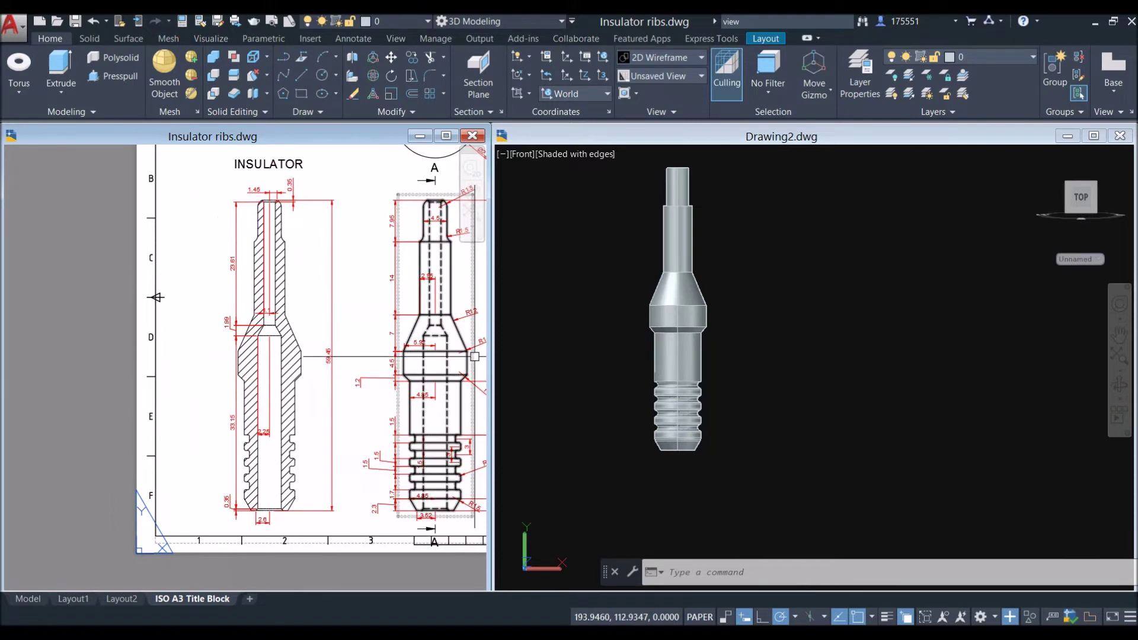
left_click(754, 304)
left_click(696, 450)
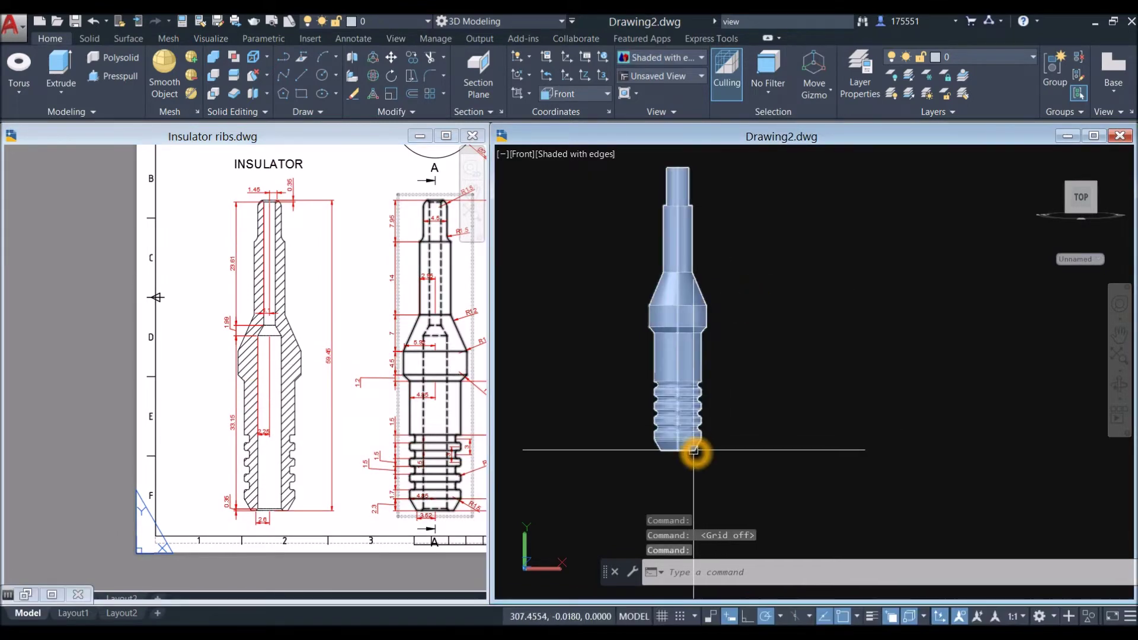
key("Escape")
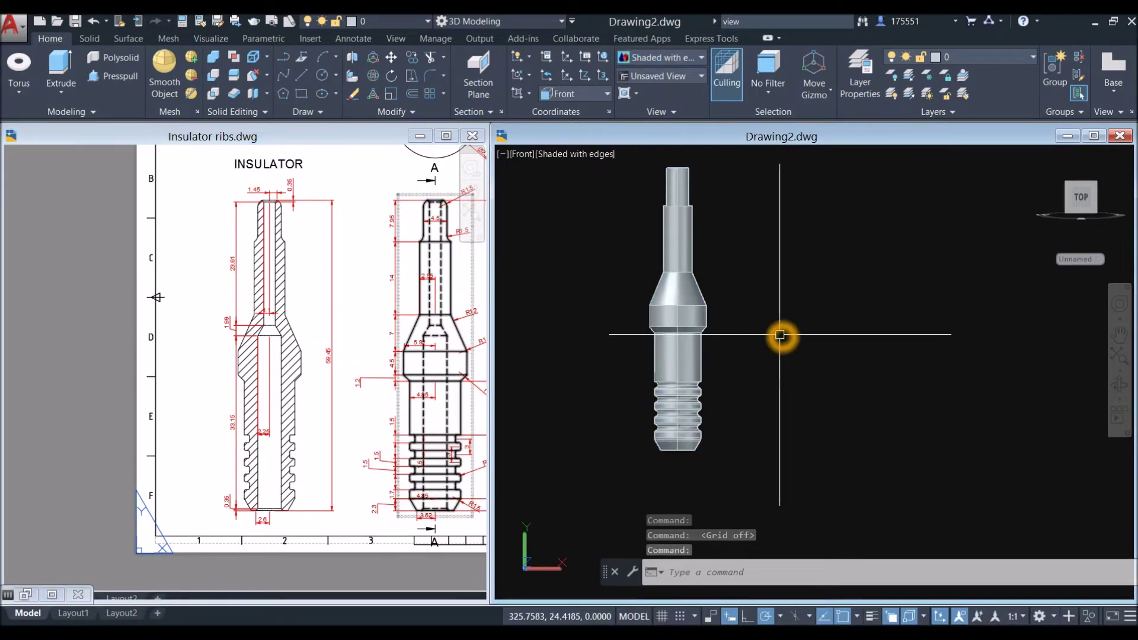
left_click(300, 533)
scroll(273, 525, "up", 7)
middle_click_drag(271, 526, 255, 538)
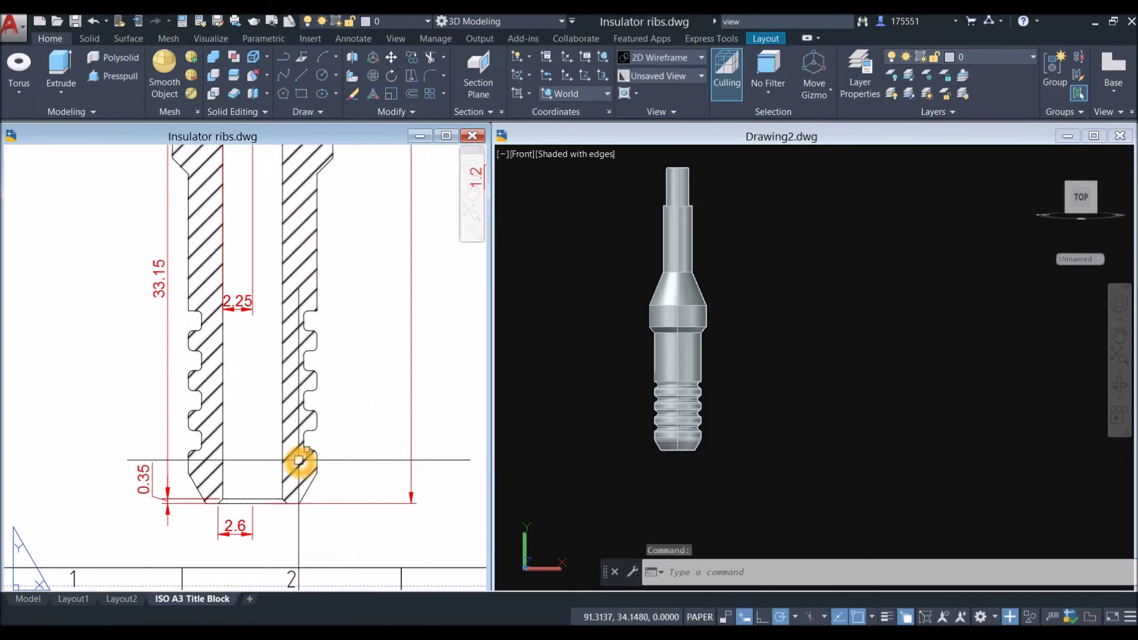
left_click(299, 461)
Redefine the UCS beside the insulator in Drawing2 with its Z axis pointing up along the part, and set the SW Isometric view.
left_click(668, 165)
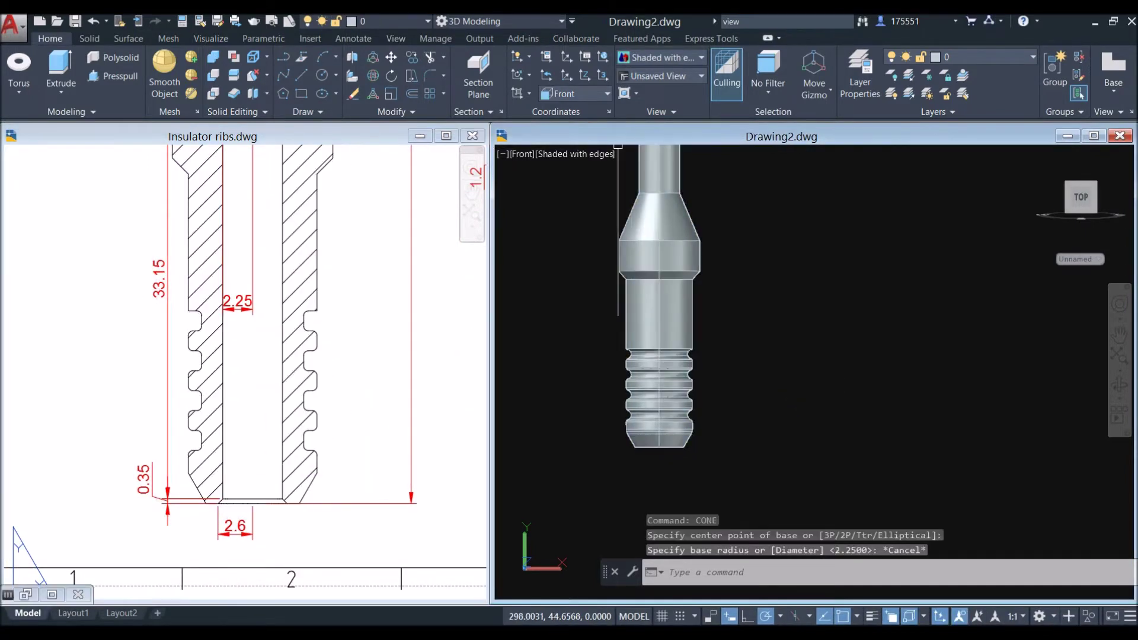
left_click(586, 76)
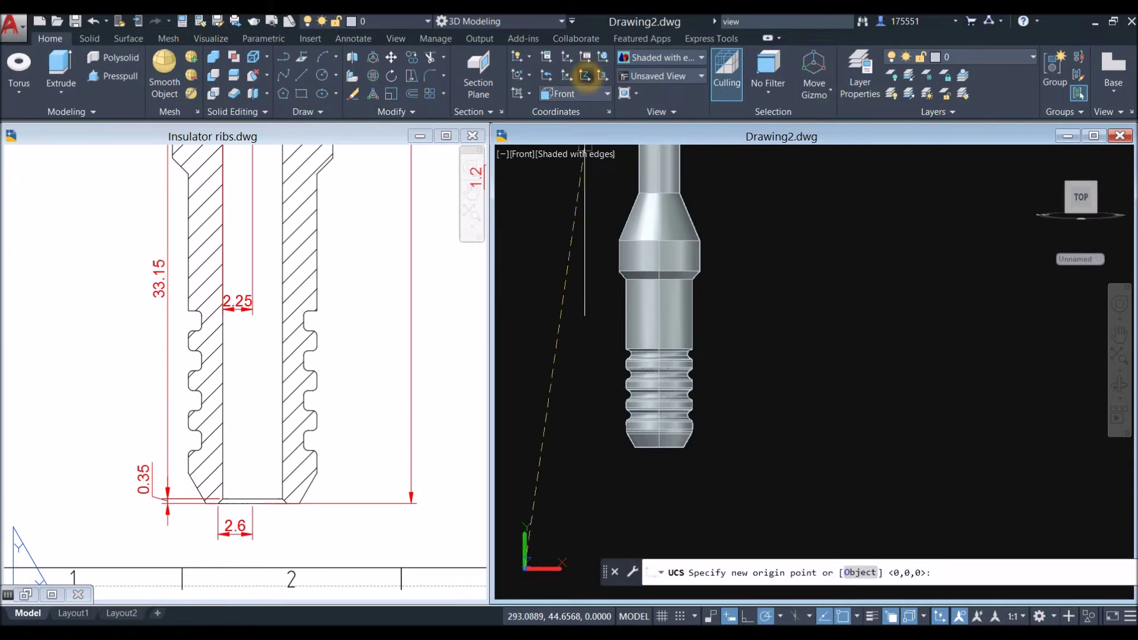
left_click(545, 472)
left_click(546, 363)
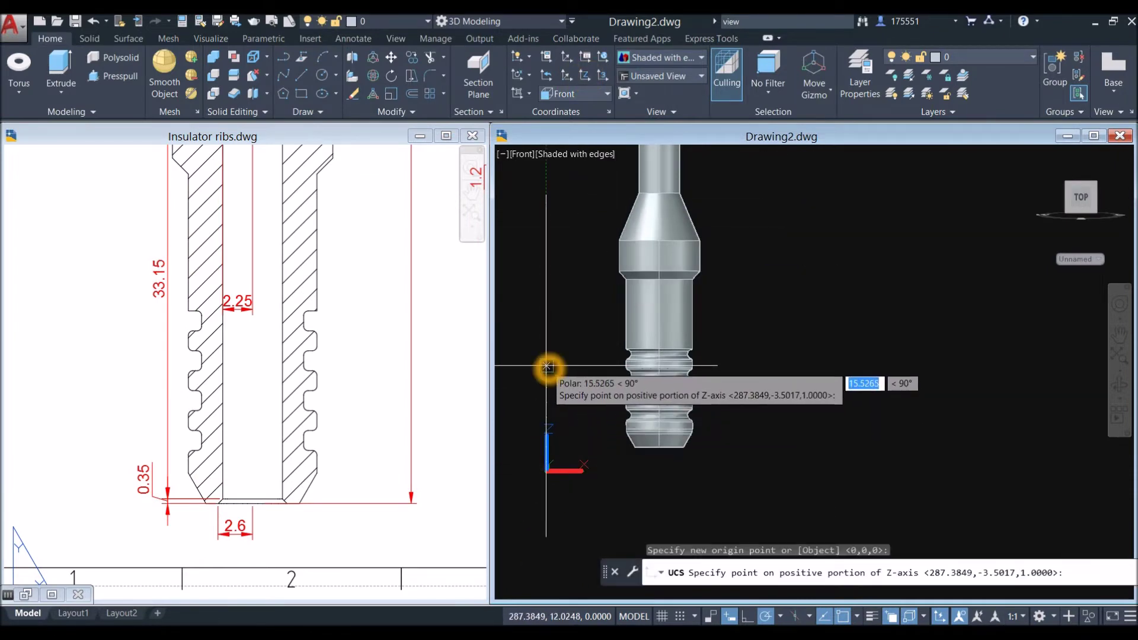
middle_click_drag(753, 304, 607, 274, "shift")
left_click(537, 153)
left_click(559, 274)
Start a truncated cone in the empty space beside the insulator with a base radius of 2.6 and a top radius of 2.25.
type("COn")
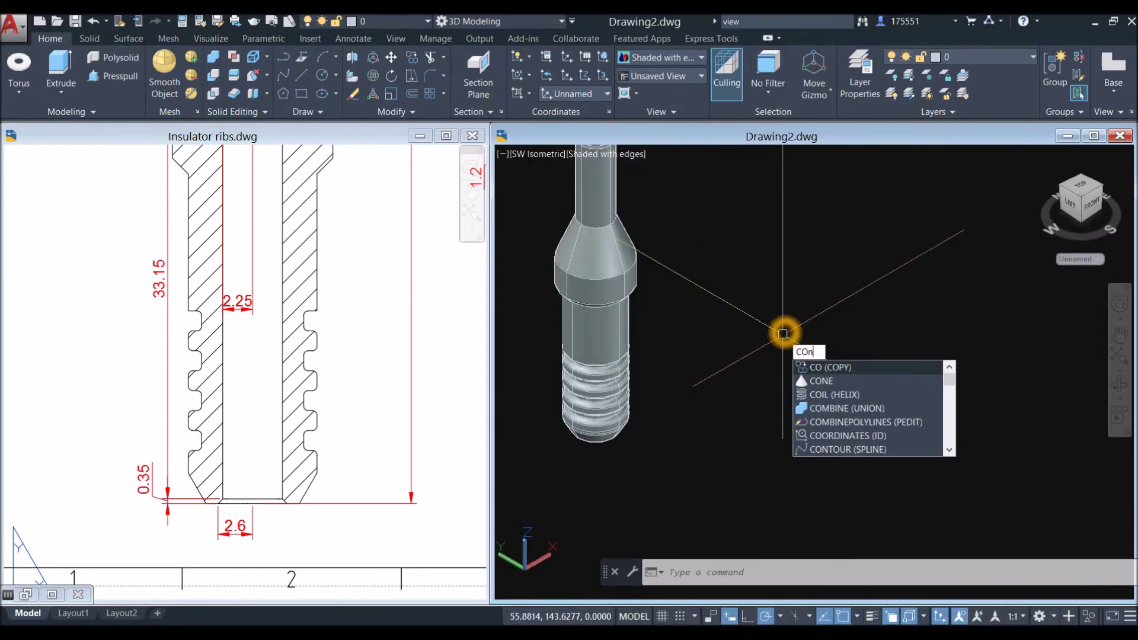
type("e")
key("Return")
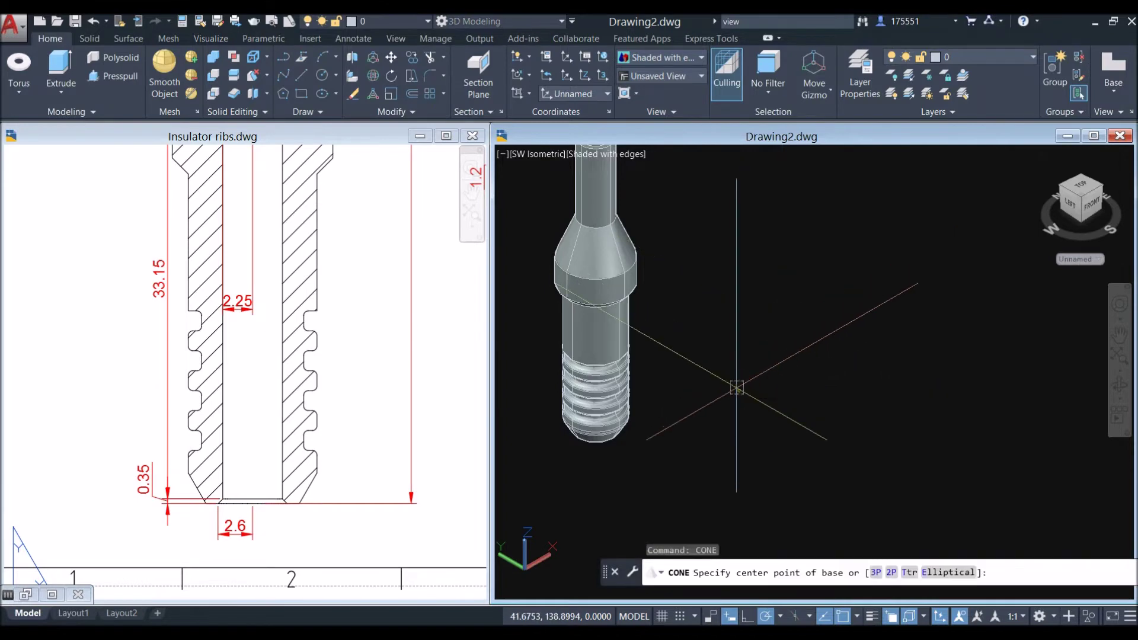
left_click(737, 387)
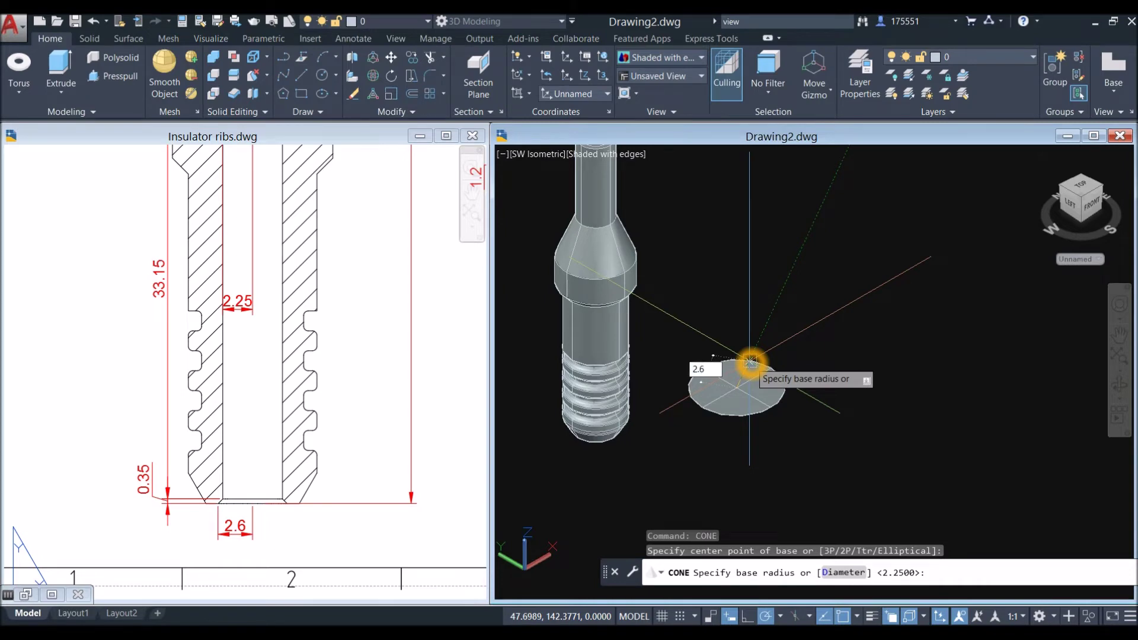
key("Return")
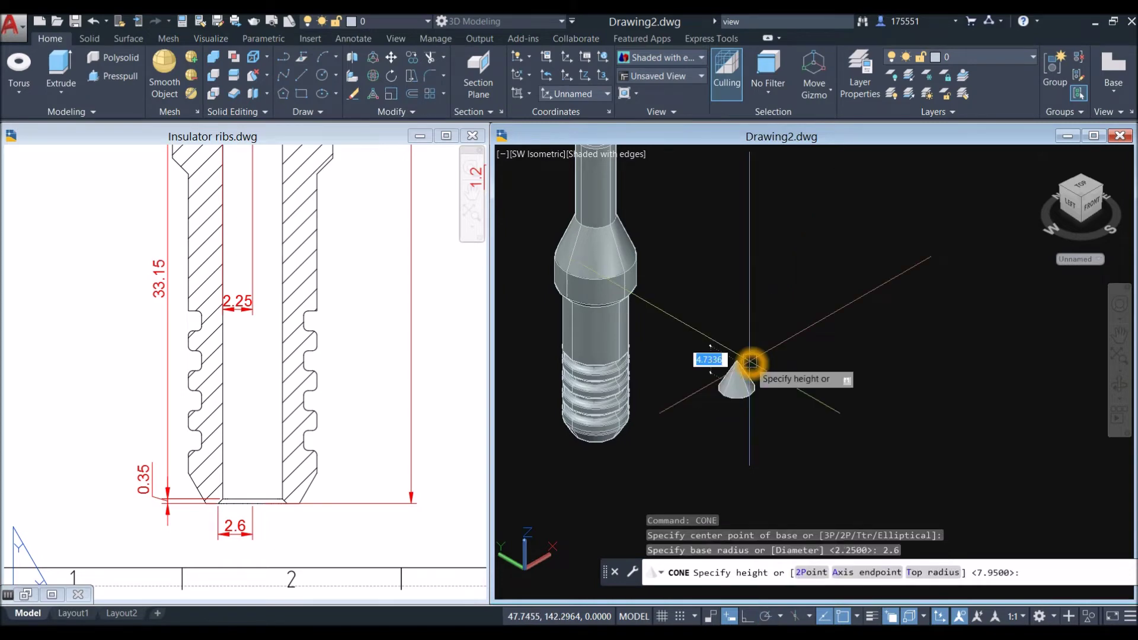
right_click(764, 323)
left_click(815, 406)
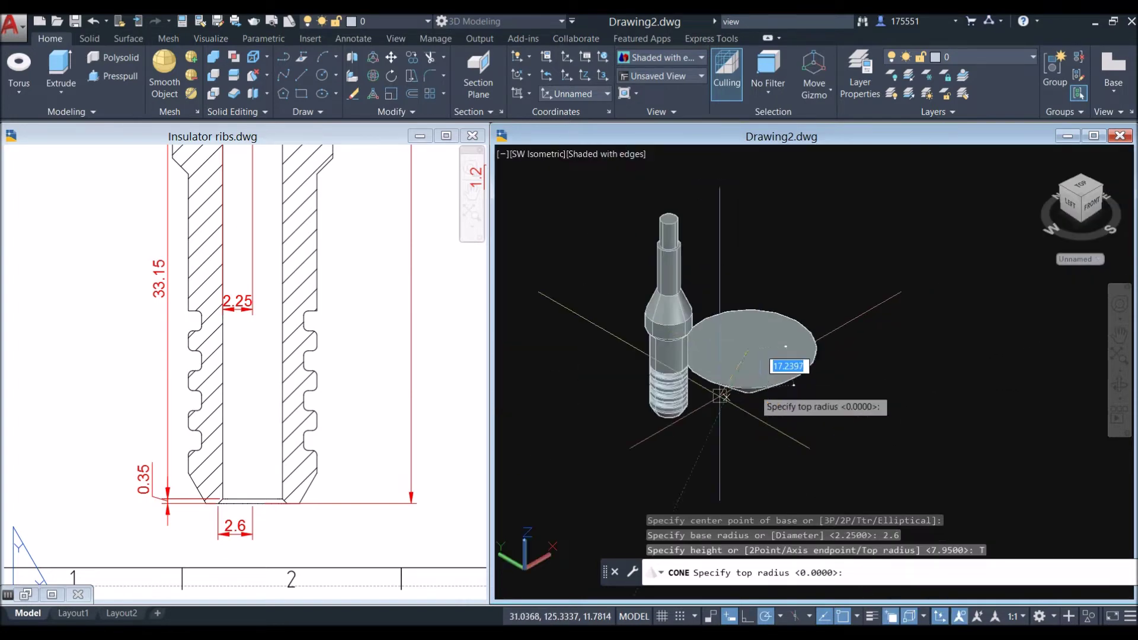
scroll(748, 366, "up", 5)
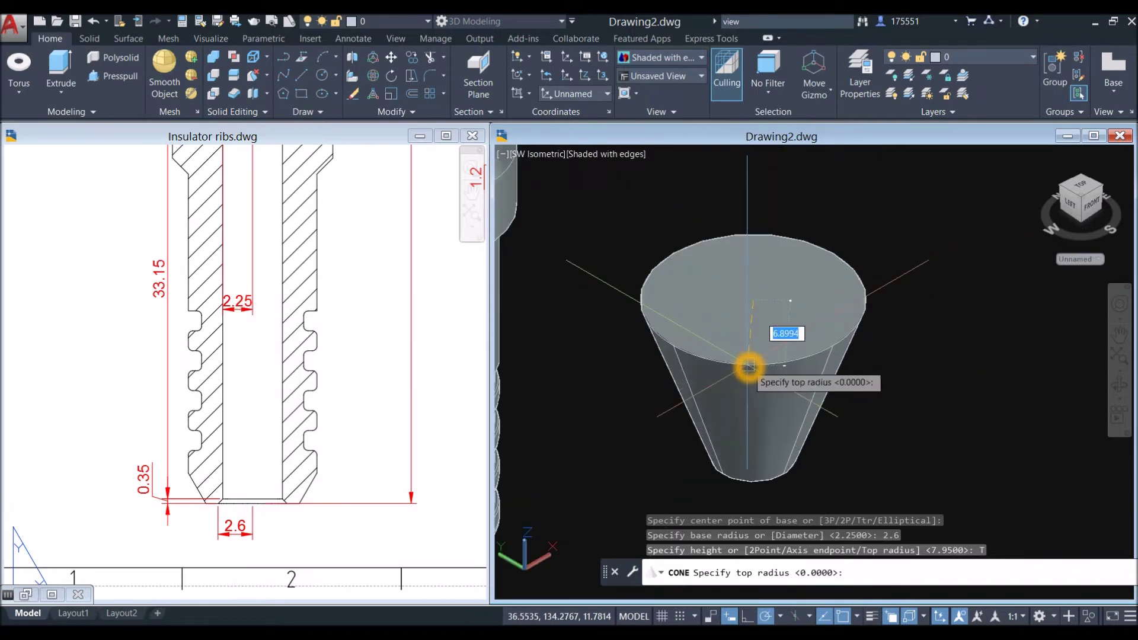
key("Return")
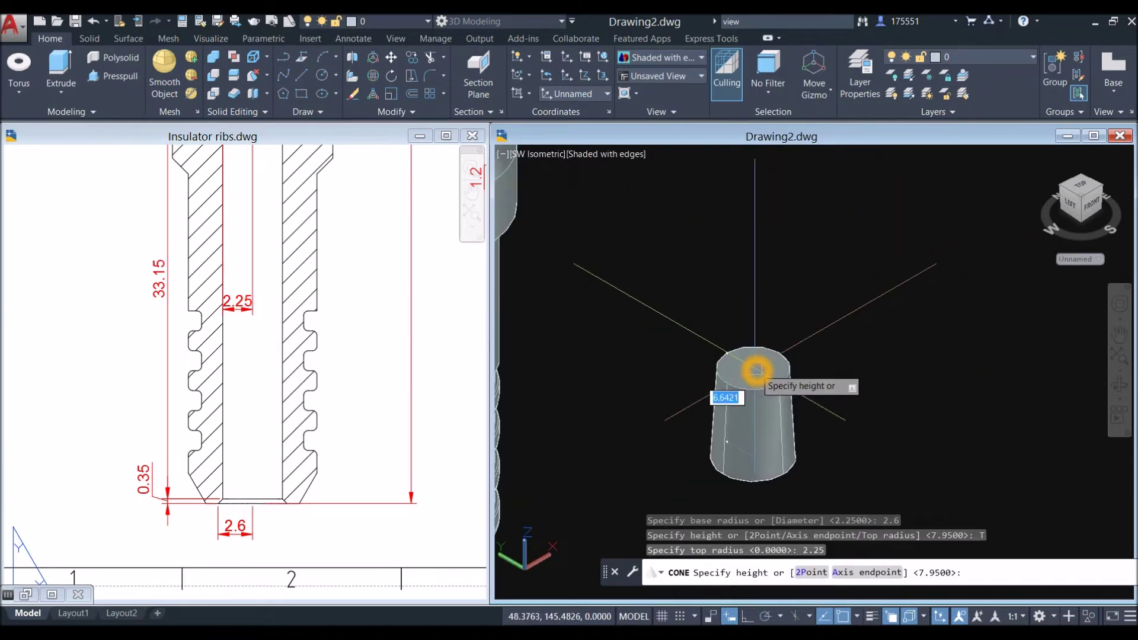
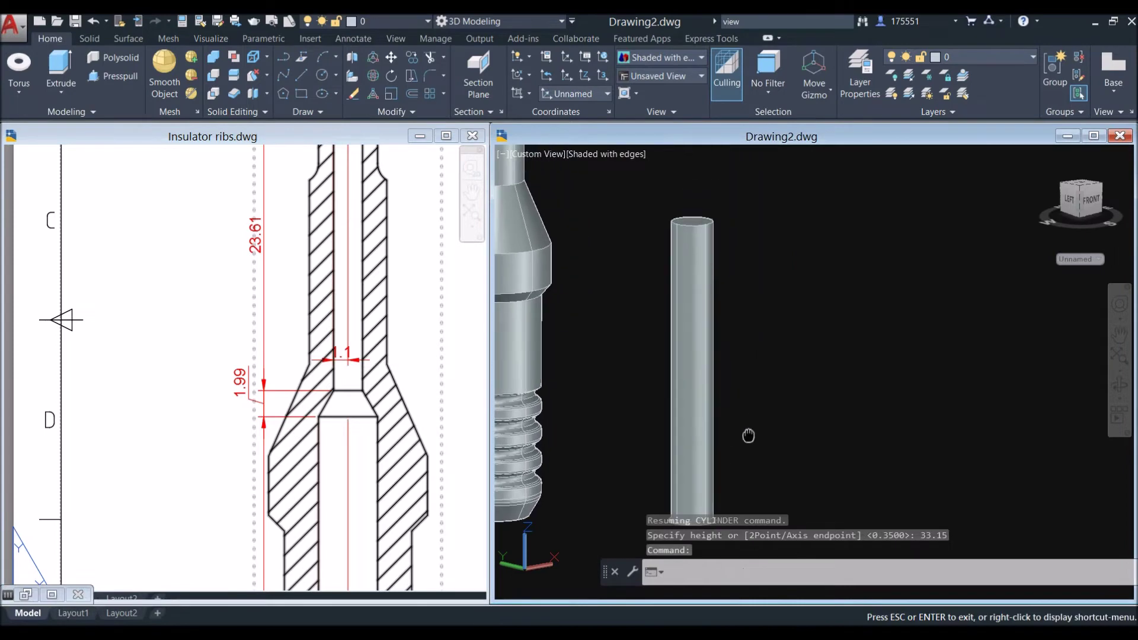
Add a truncated cone on the bore cylinder's top face, matching its radius, with a top radius of 1.1 and a height of 1.99.
type("one")
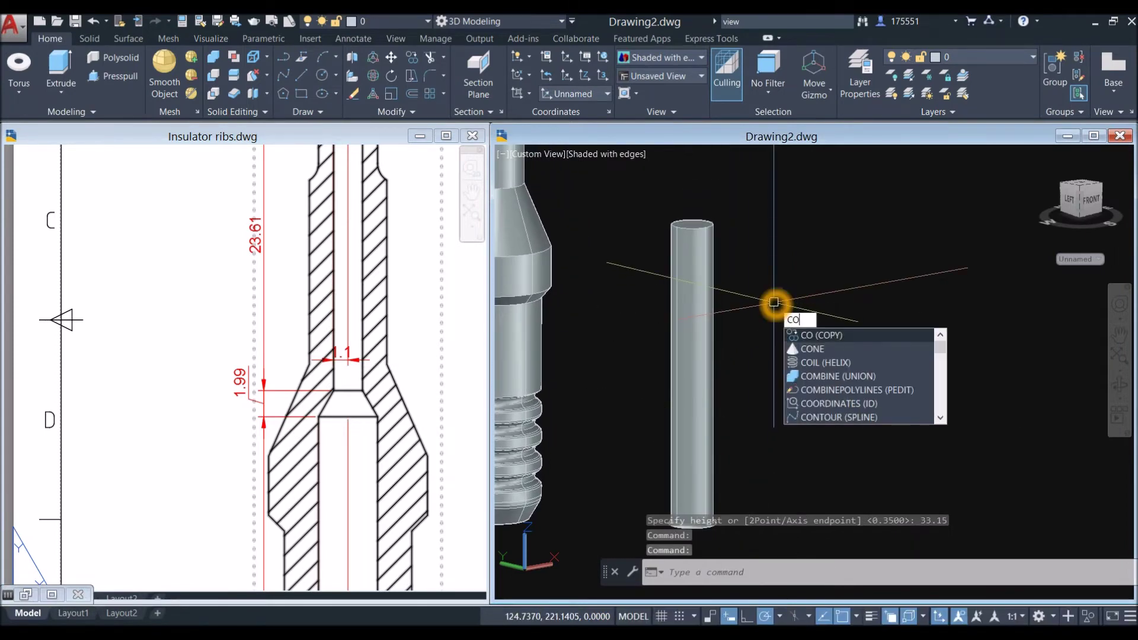
key("Return")
scroll(694, 198, "up", 2)
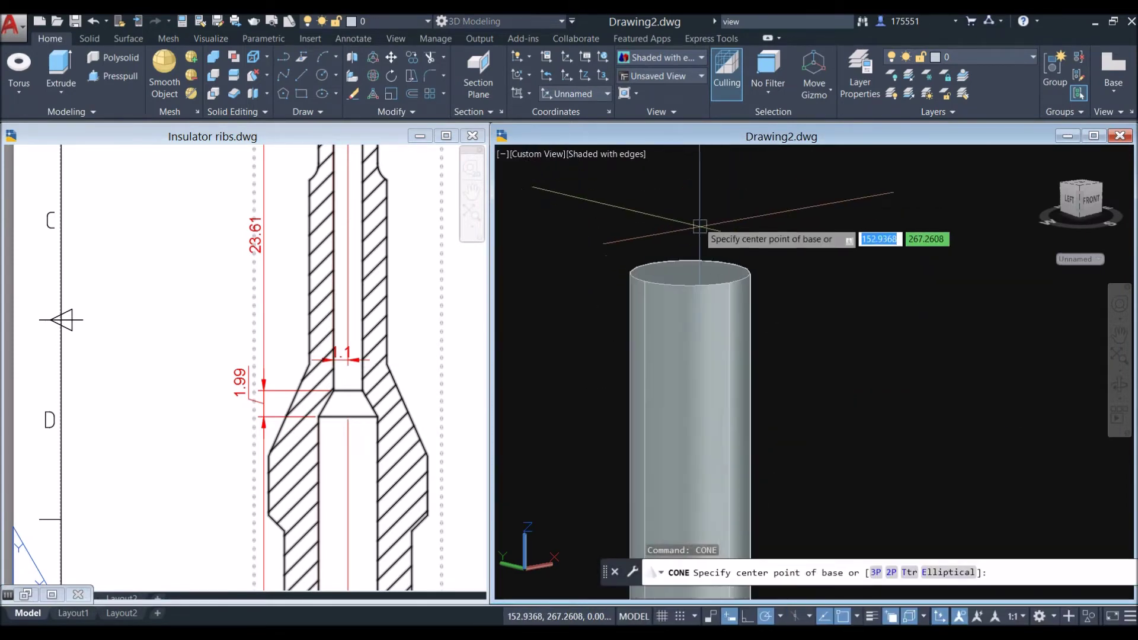
left_click(691, 273)
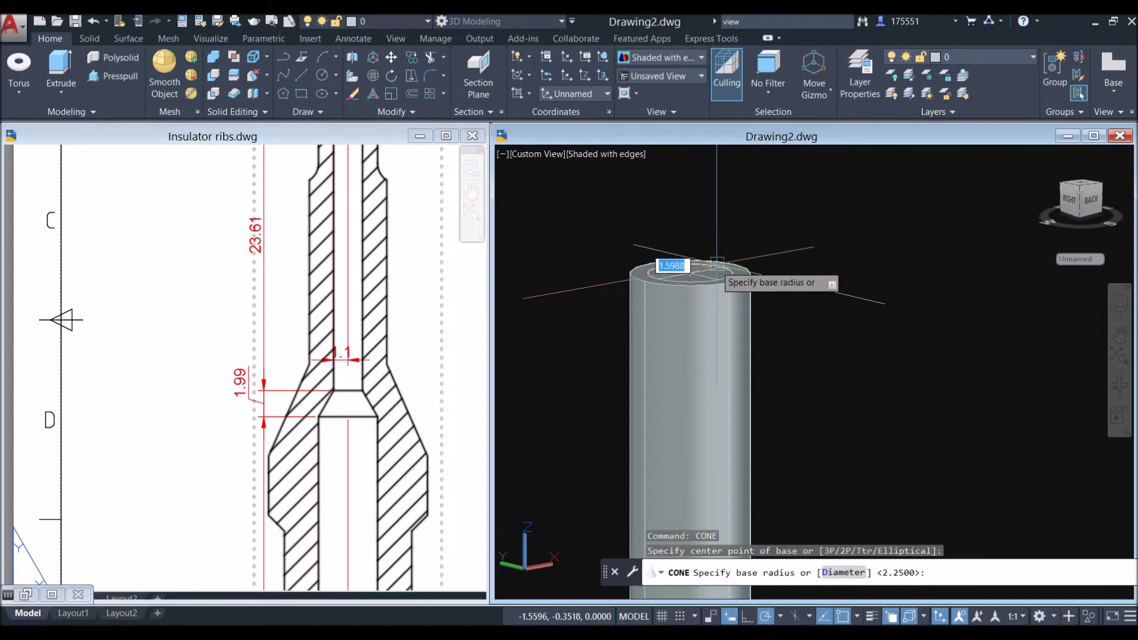
left_click(747, 265)
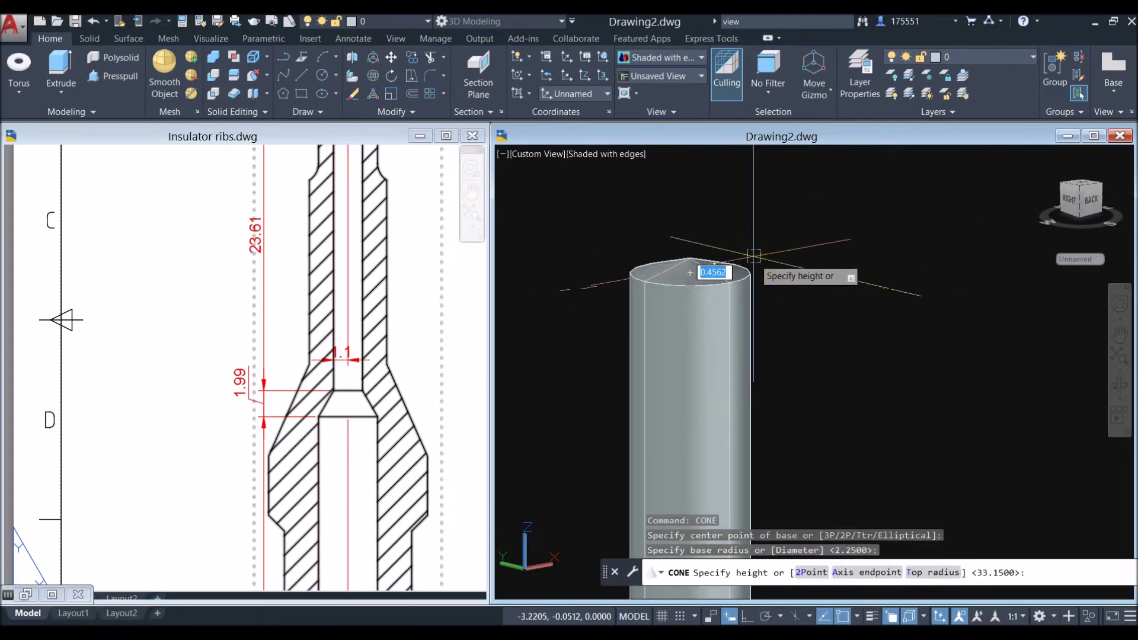
left_click(754, 209)
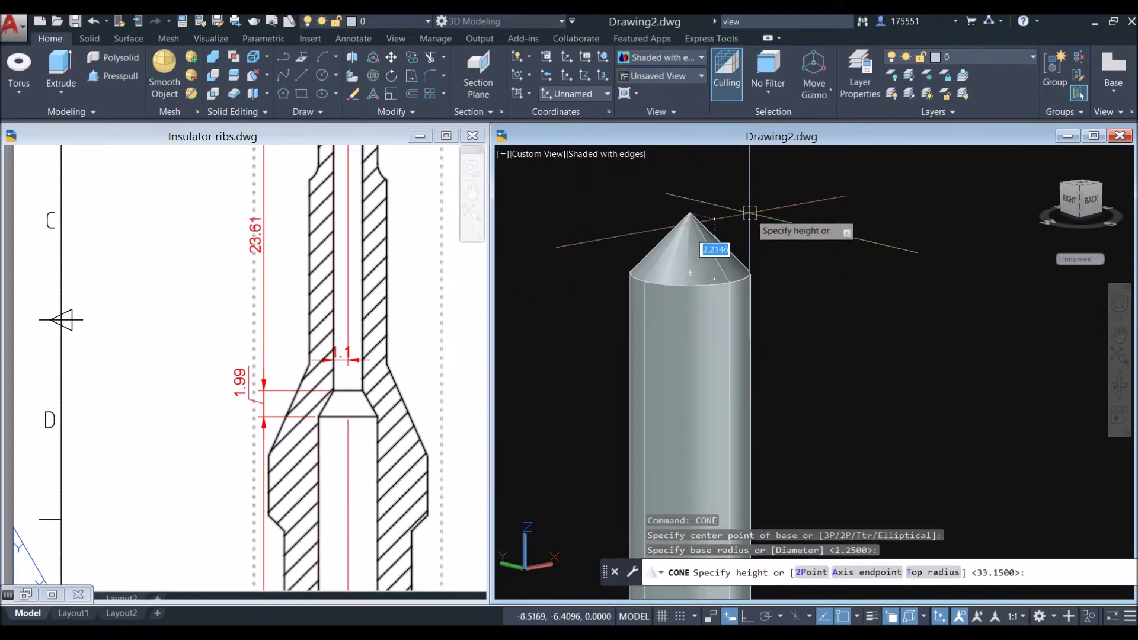
right_click(751, 205)
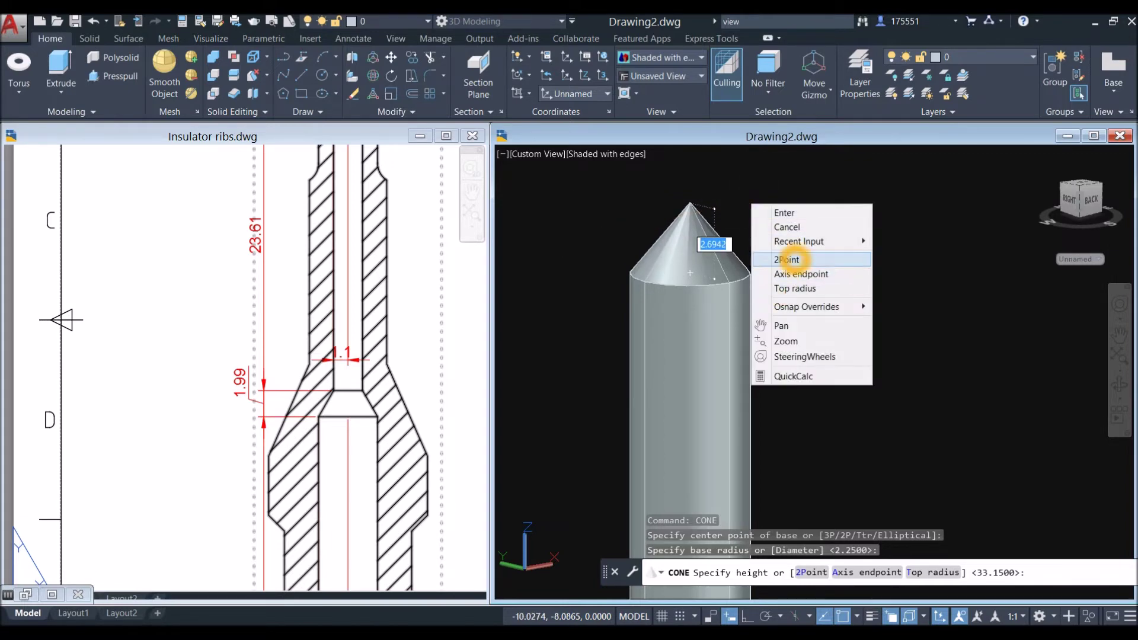
left_click(795, 288)
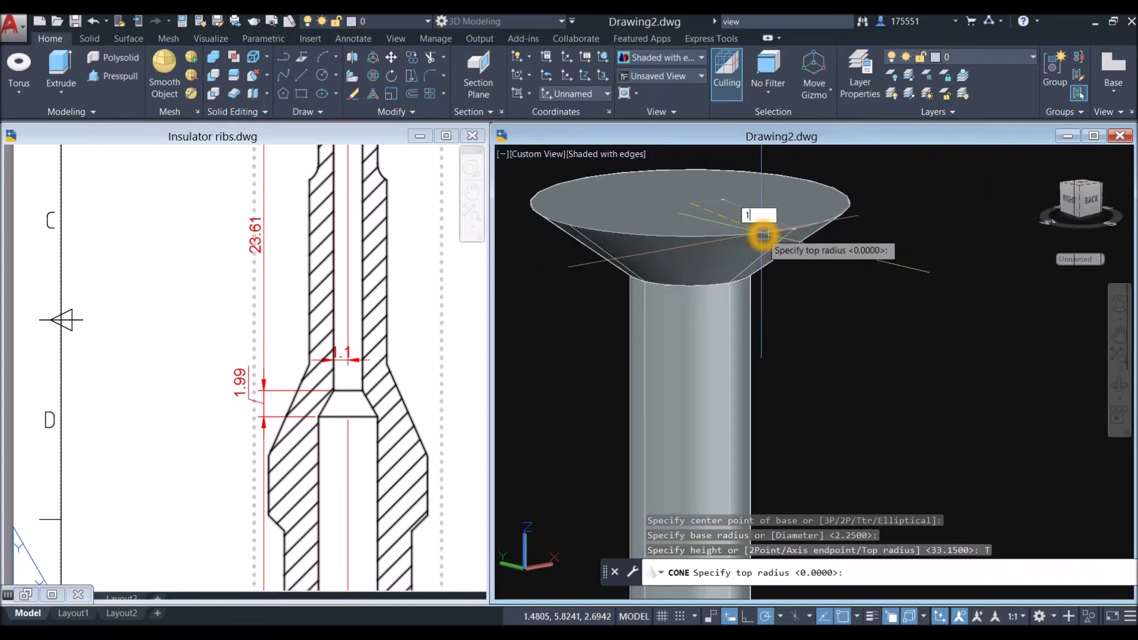
key("Return")
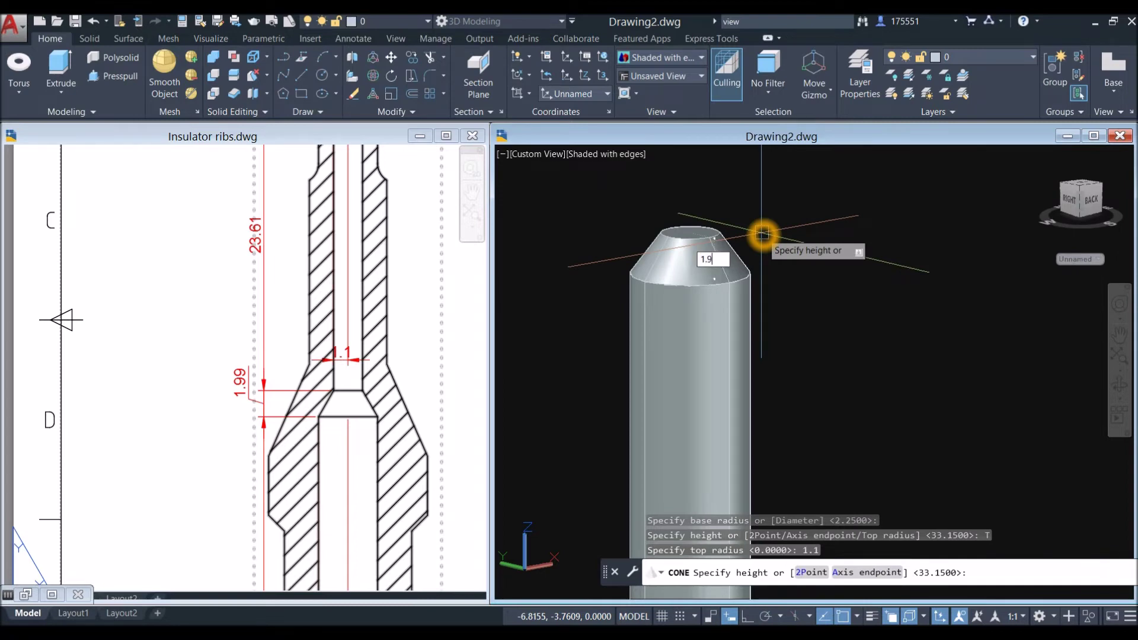
key("Return")
Examine the narrow upper bore's radius and length dimensions in the section view of the Insulator ribs drawing.
left_click(344, 330)
scroll(343, 330, "up", 5)
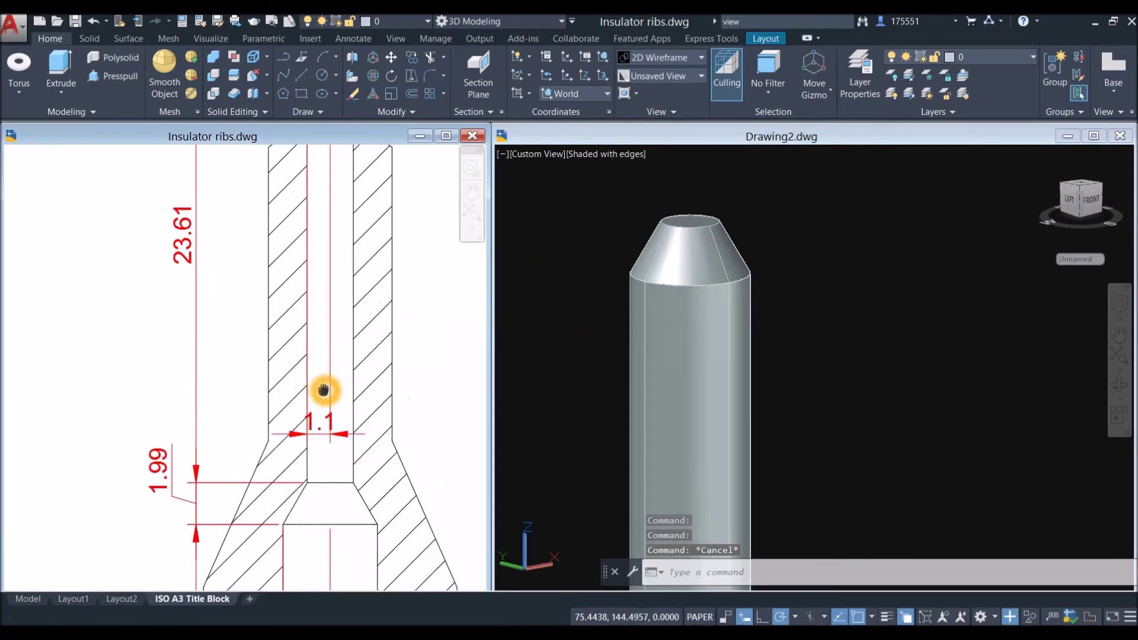
middle_click_drag(326, 382, 311, 444)
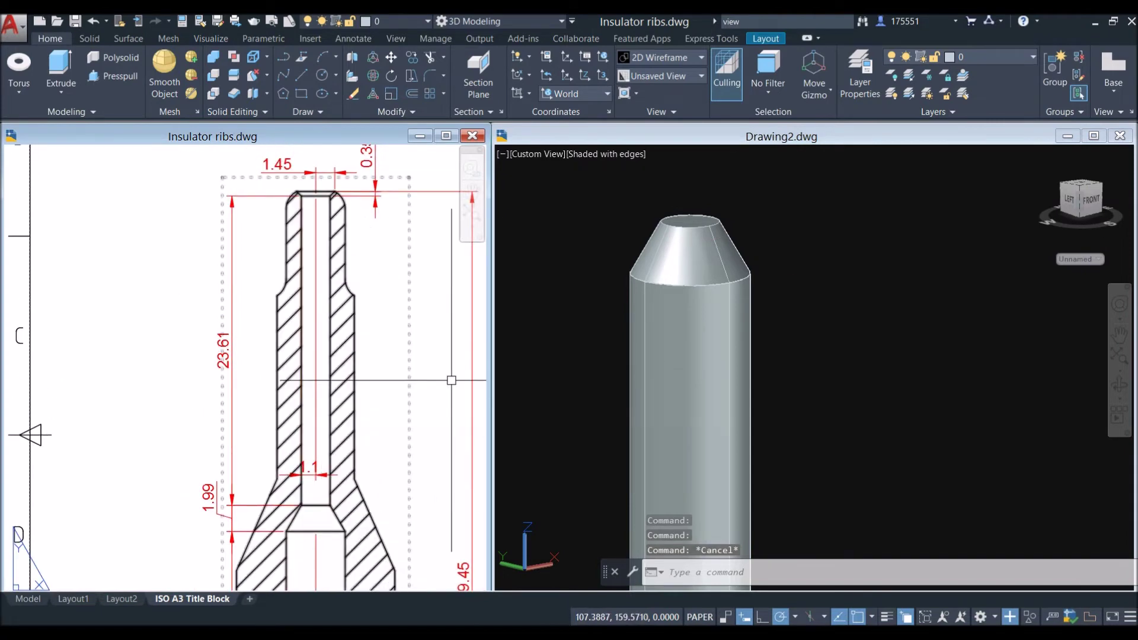
Add a cylinder on the upper bore cone's top face in Drawing2, matching its radius, with a height of 23.61.
left_click(791, 282)
scroll(791, 283, "down", 5)
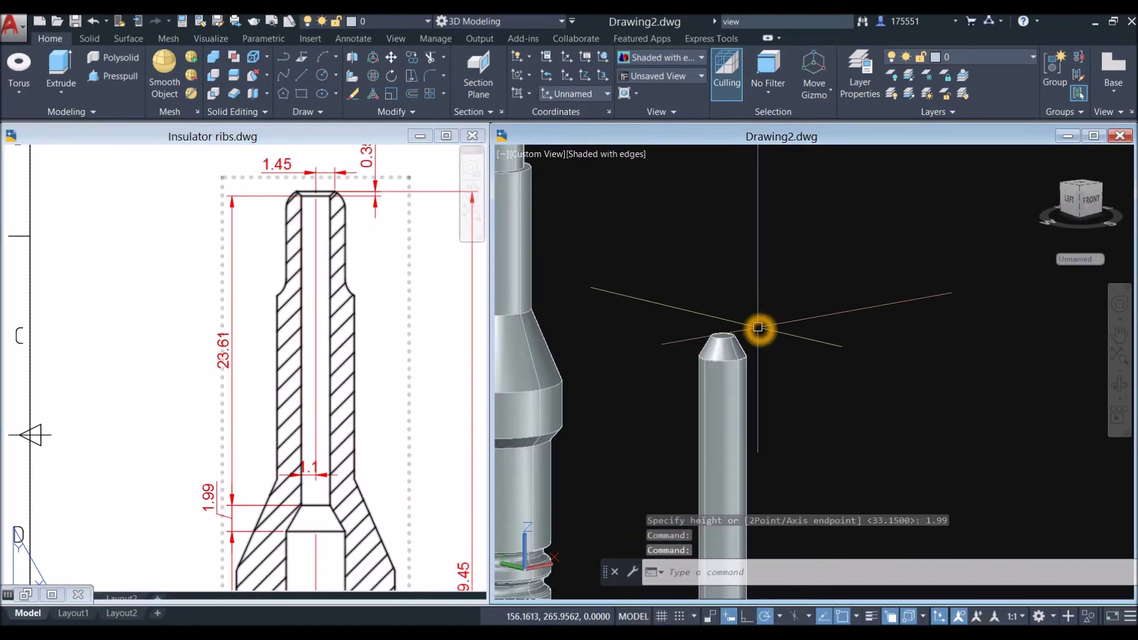
type("cyl")
key("Return")
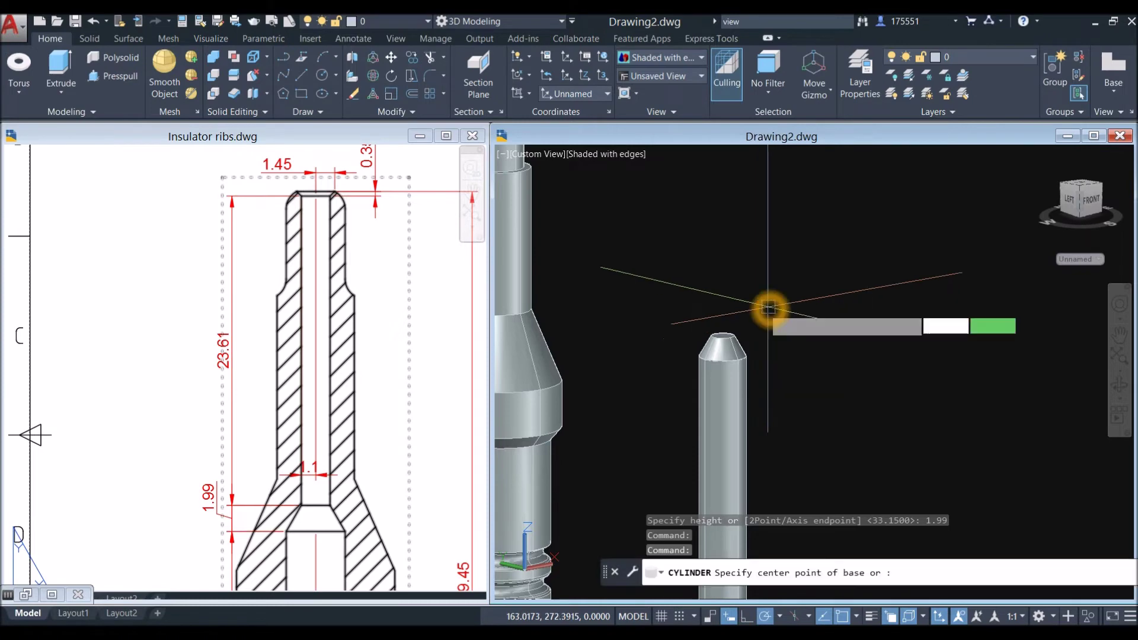
scroll(744, 325, "up", 3)
left_click(681, 364)
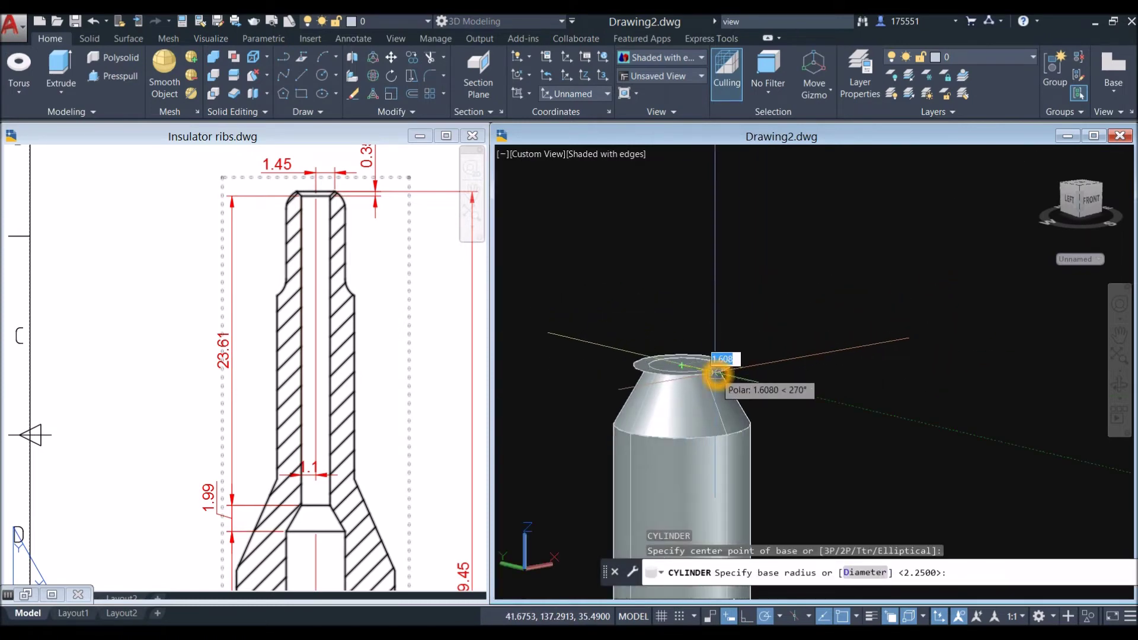
scroll(721, 358, "up", 3)
left_click(723, 356)
scroll(723, 357, "down", 5)
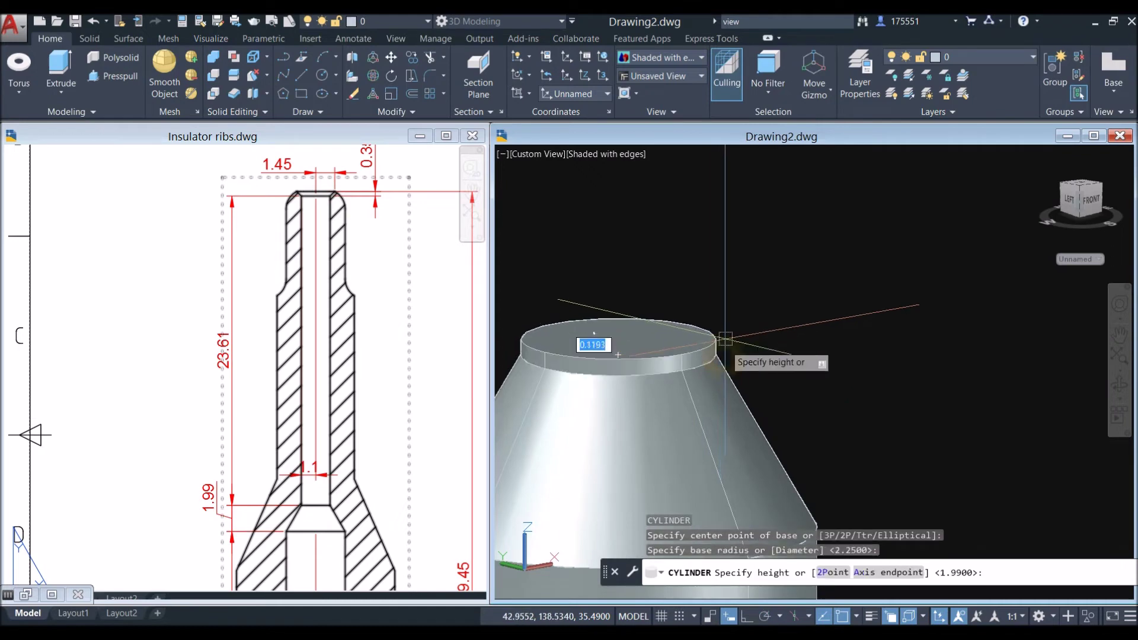
left_click(750, 194)
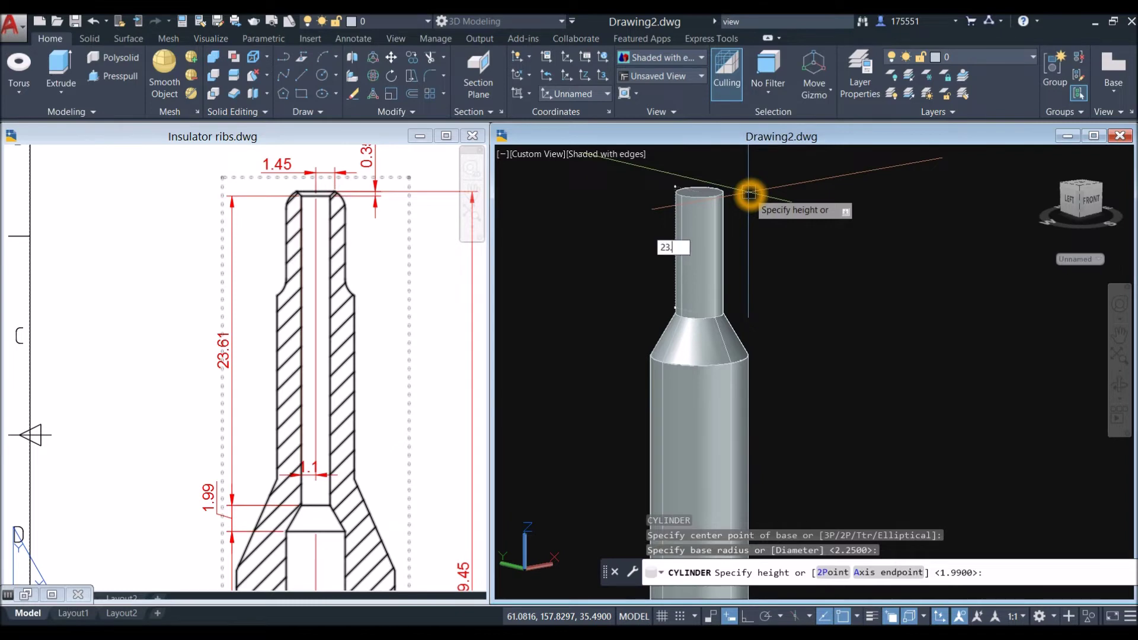
key("Return")
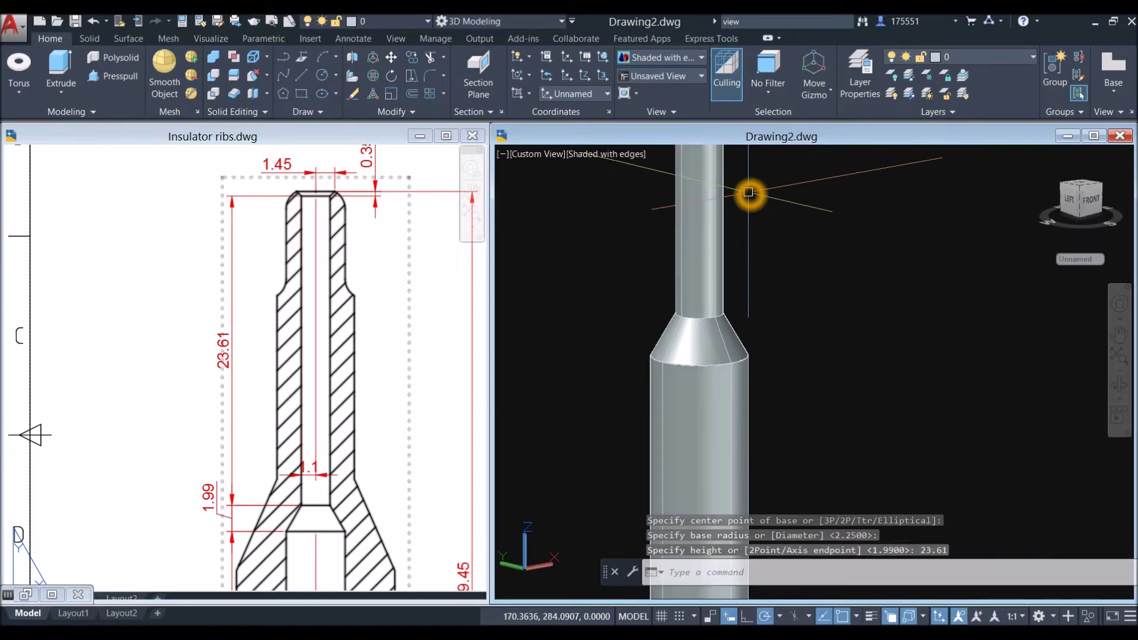
Check the bore mouth dimensions in the Insulator ribs drawing and start a cone on the narrow cylinder's top face in Drawing2, matching its radius.
scroll(734, 381, "up", 3)
scroll(778, 307, "down", 2)
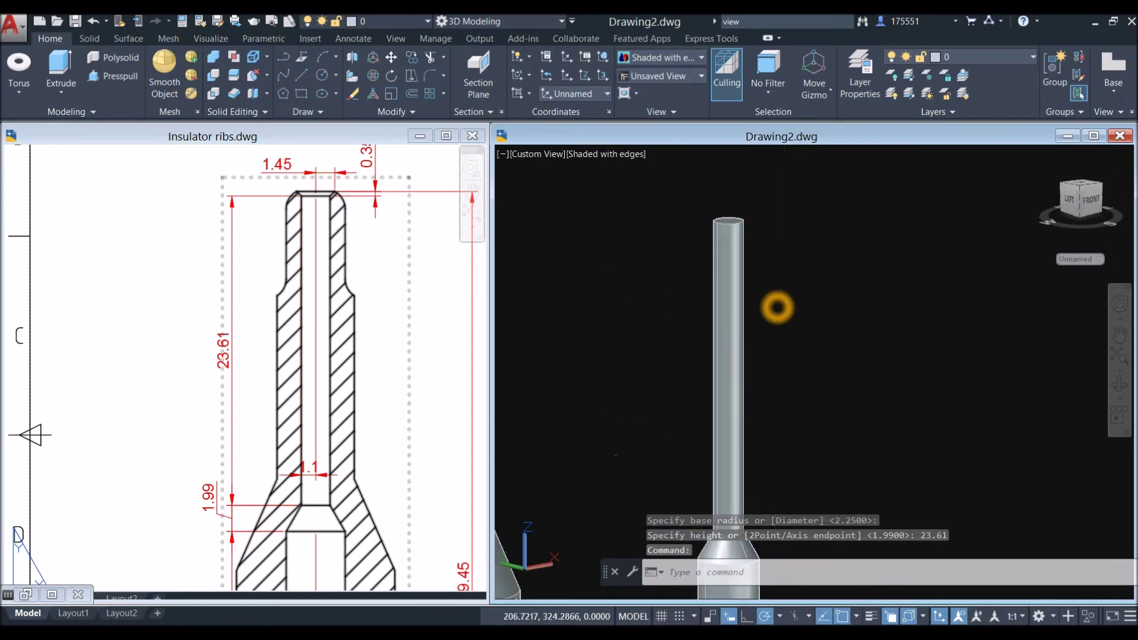
middle_click_drag(778, 308, 728, 368)
left_click(310, 223)
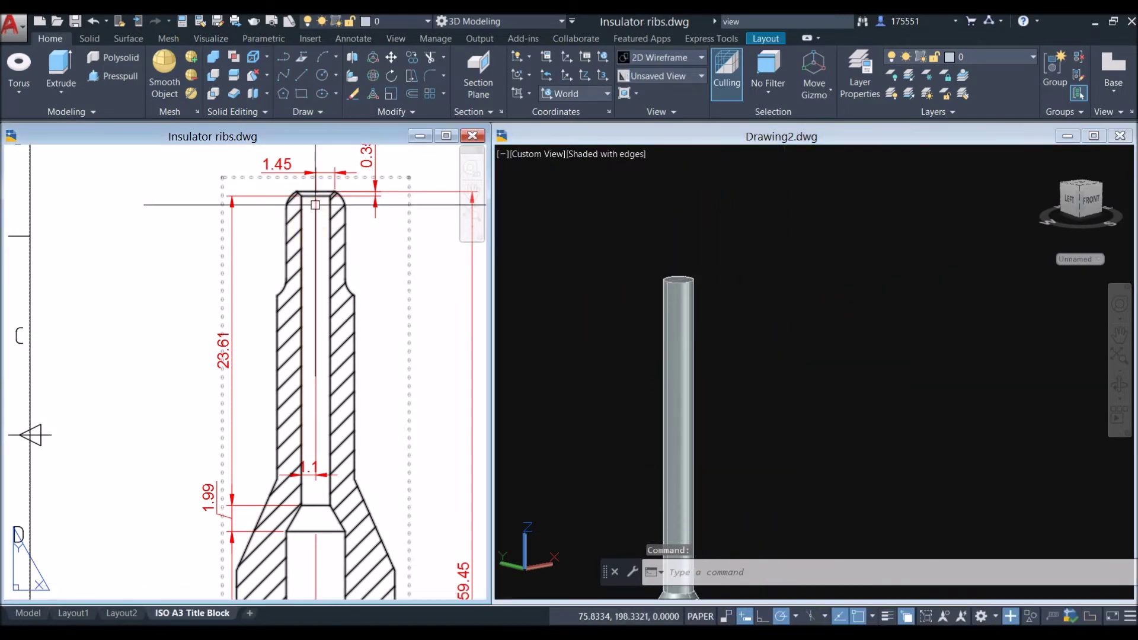
scroll(309, 237, "up", 4)
left_click(710, 241)
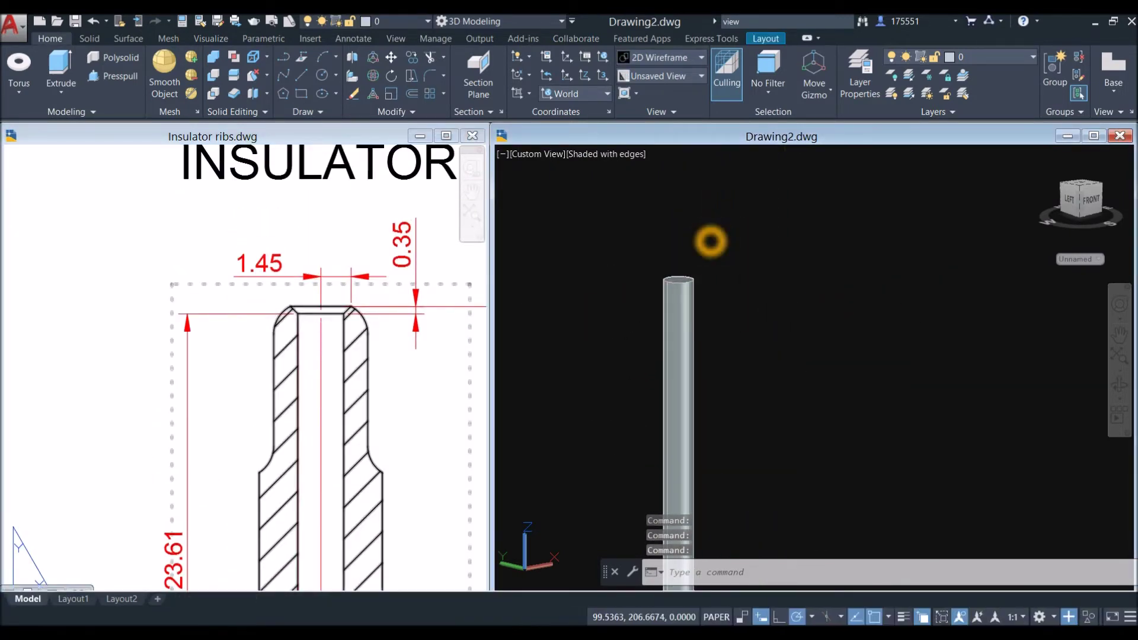
left_click(708, 239)
type("cone")
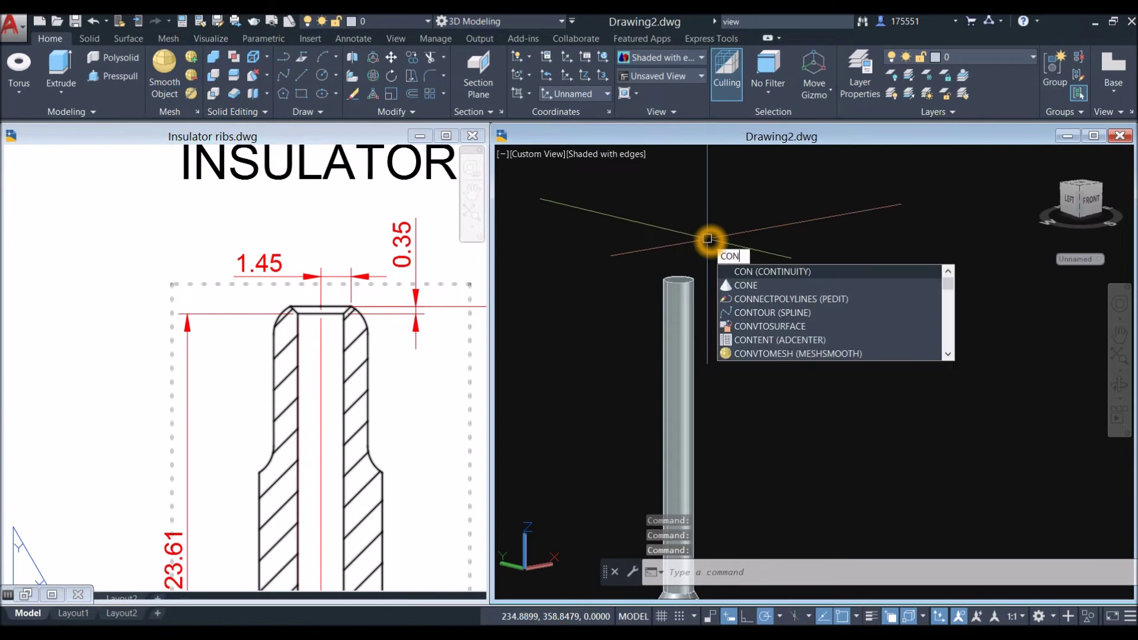
key("Return")
scroll(686, 259, "up", 5)
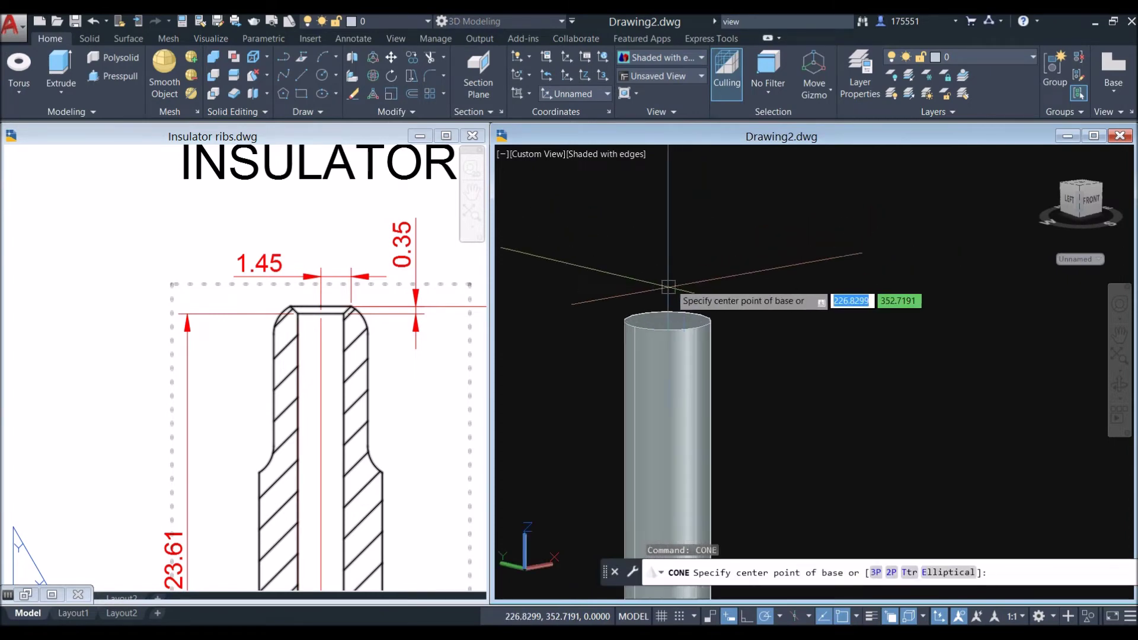
left_click(667, 321)
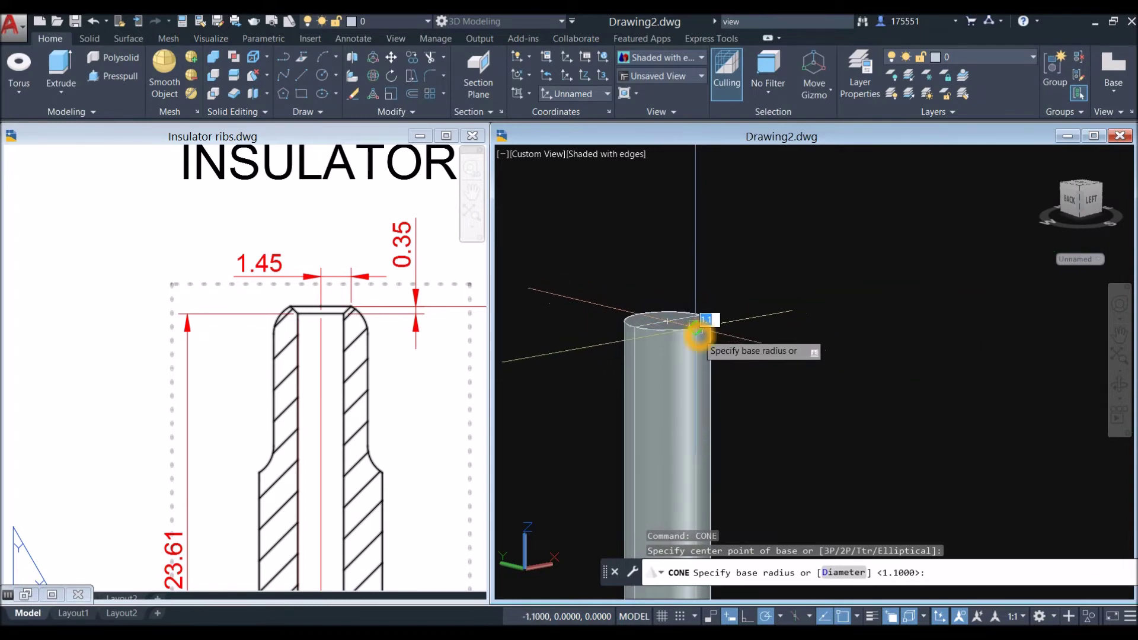
left_click(705, 324)
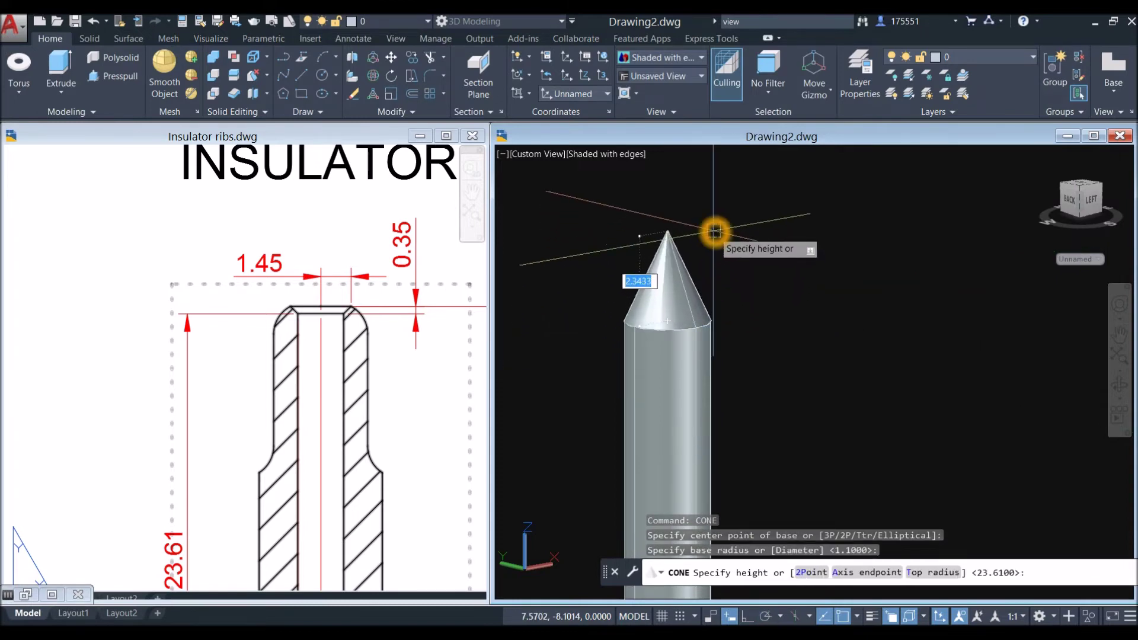
Give the cone a top radius of 1.45 and a height of 0.35.
right_click(716, 232)
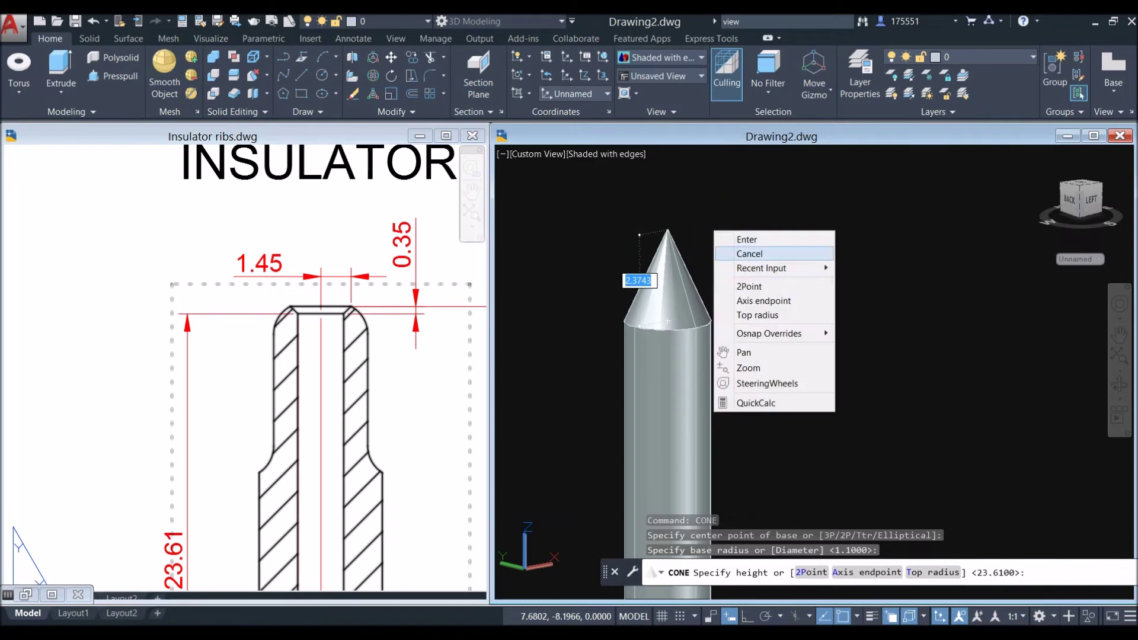
left_click(758, 315)
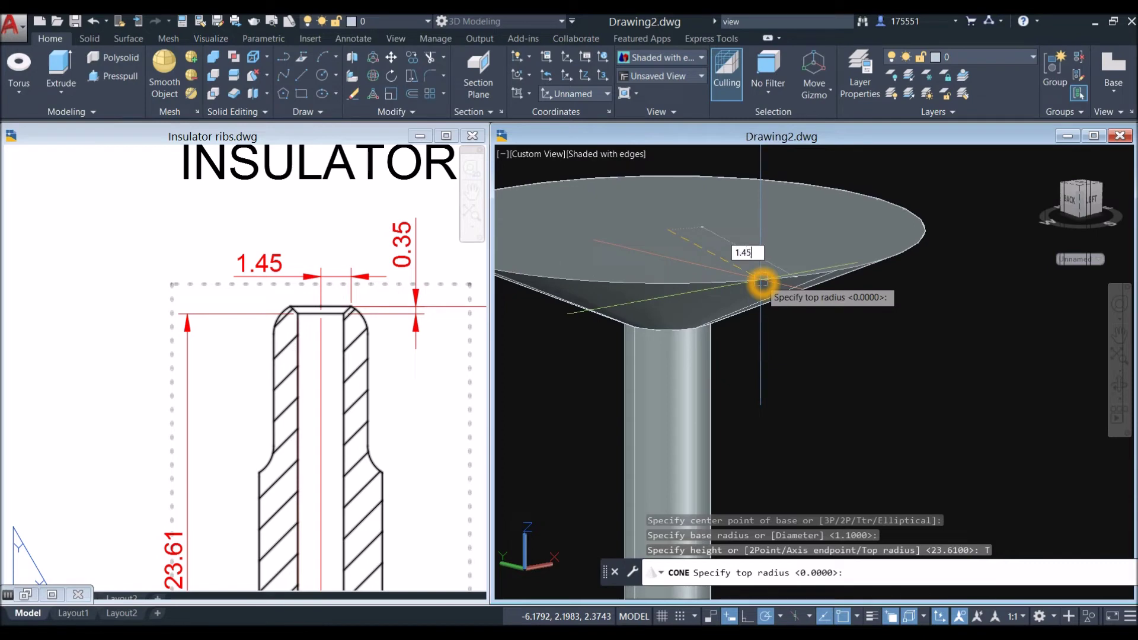
type("1.45")
key("Return")
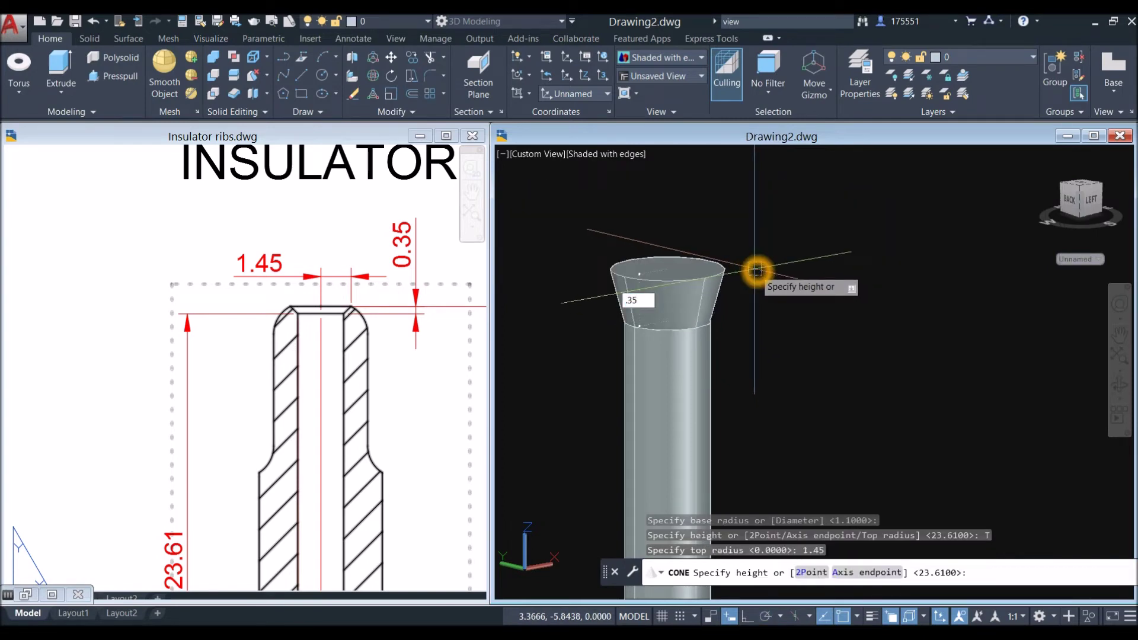
type(".35")
key("Return")
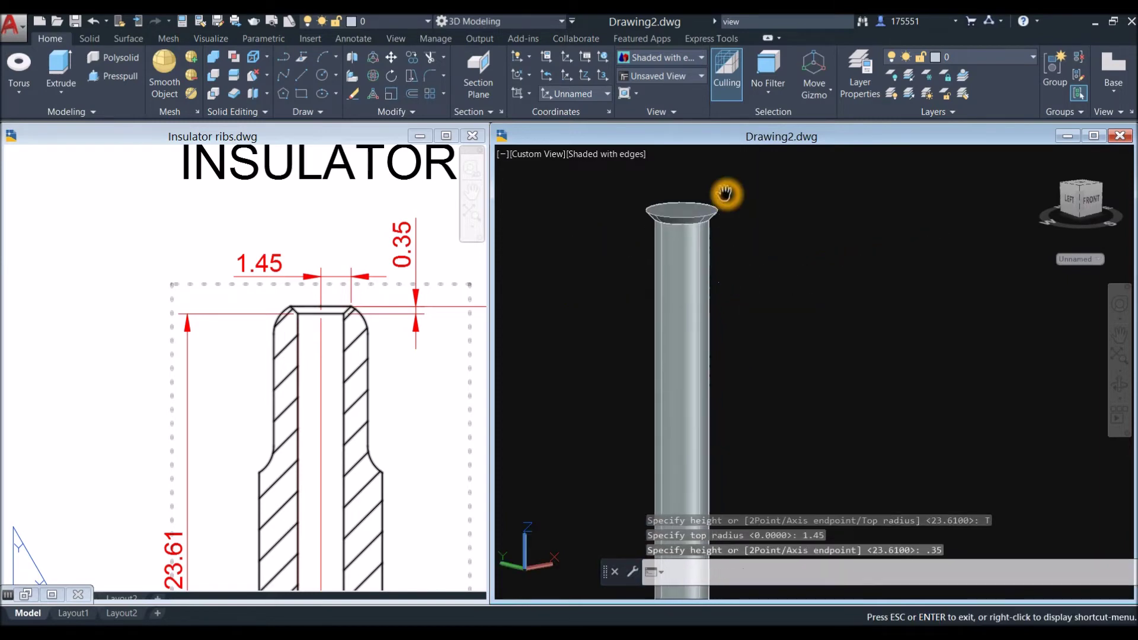
Examine the overall length dimension of the insulator's outer view in the Insulator ribs drawing.
left_click(372, 454)
scroll(352, 423, "down", 3)
middle_click_drag(352, 423, 317, 253)
scroll(310, 351, "up", 2)
mouse_move(310, 350)
middle_mouse_down()
mouse_move(229, 305)
mouse_move(122, 278)
middle_mouse_up()
scroll(211, 389, "down", 2)
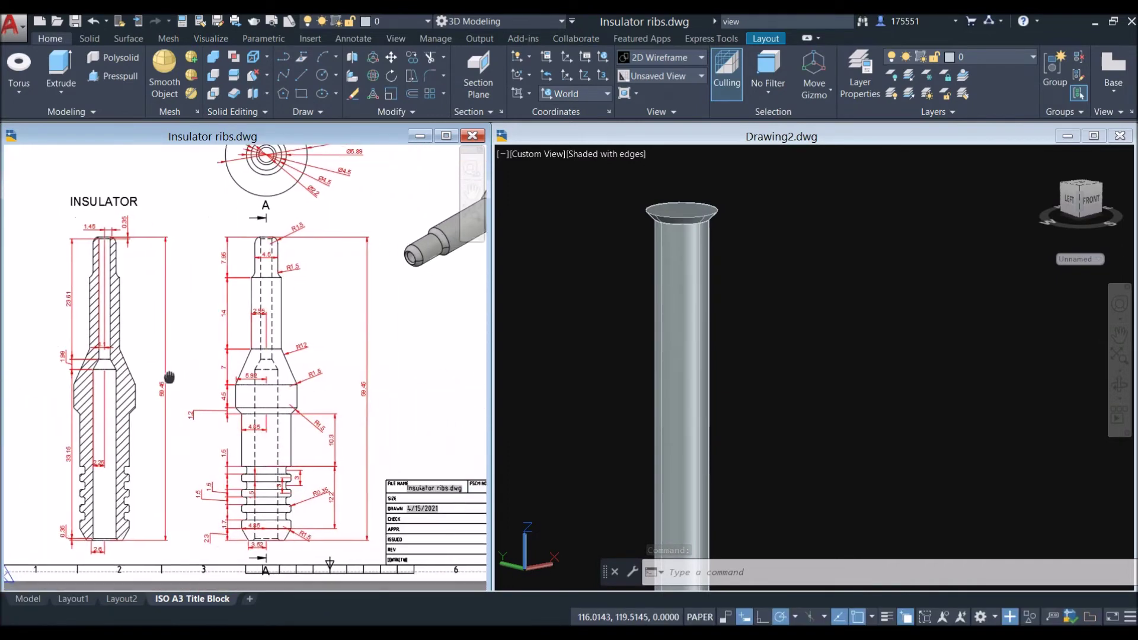
left_click(363, 355)
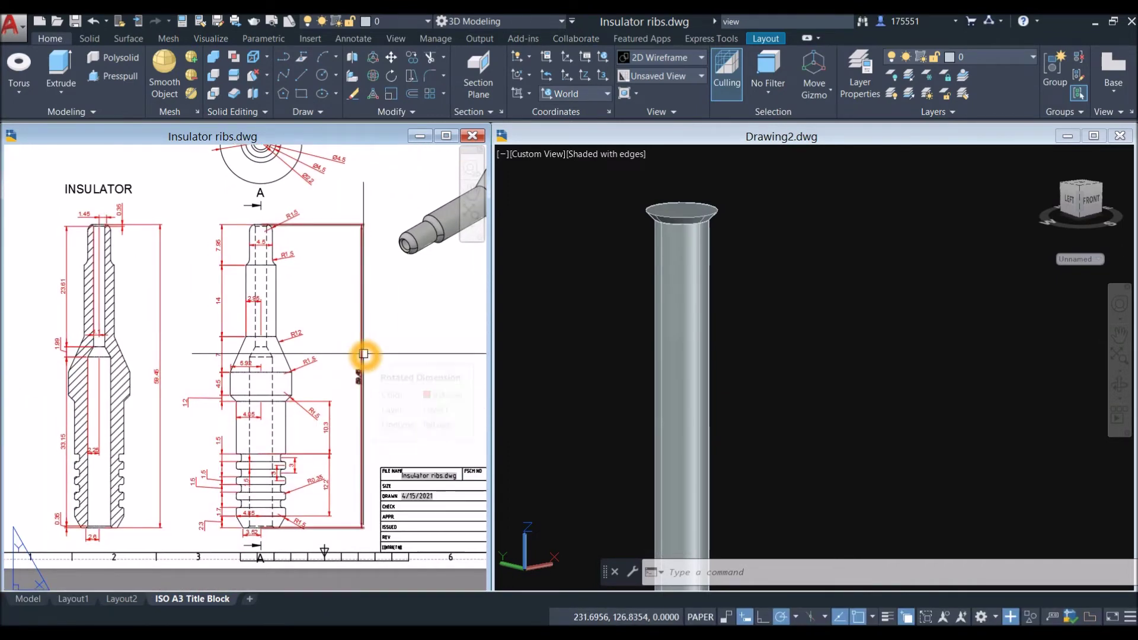
Measure the full length of the bore model in Drawing2 between its top and bottom face centres.
left_click(778, 306)
type("d")
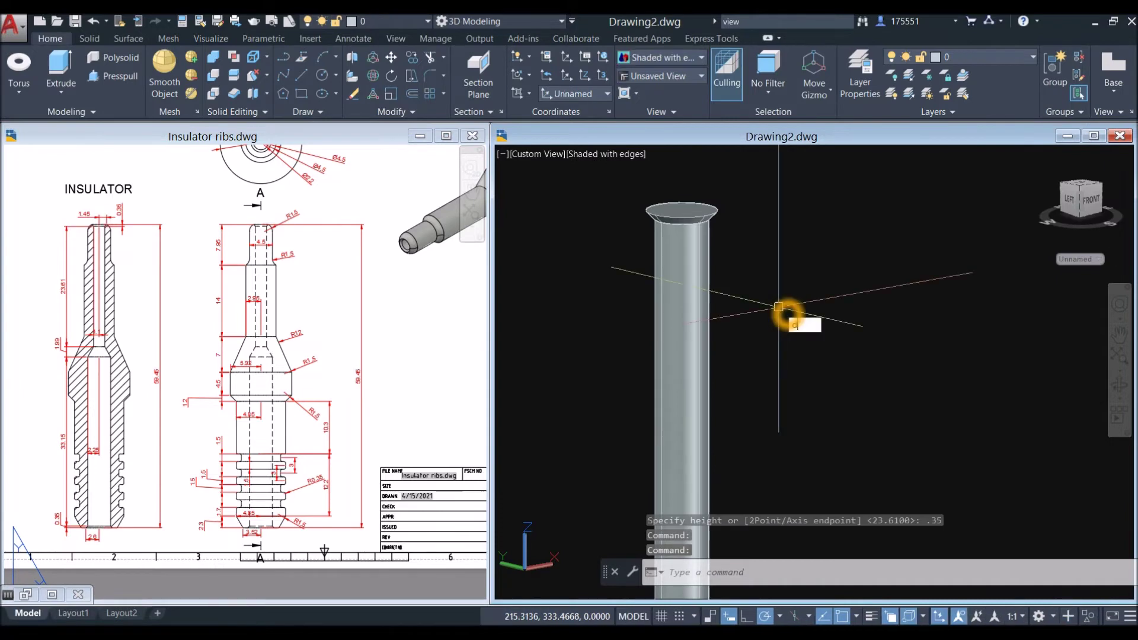
type("i")
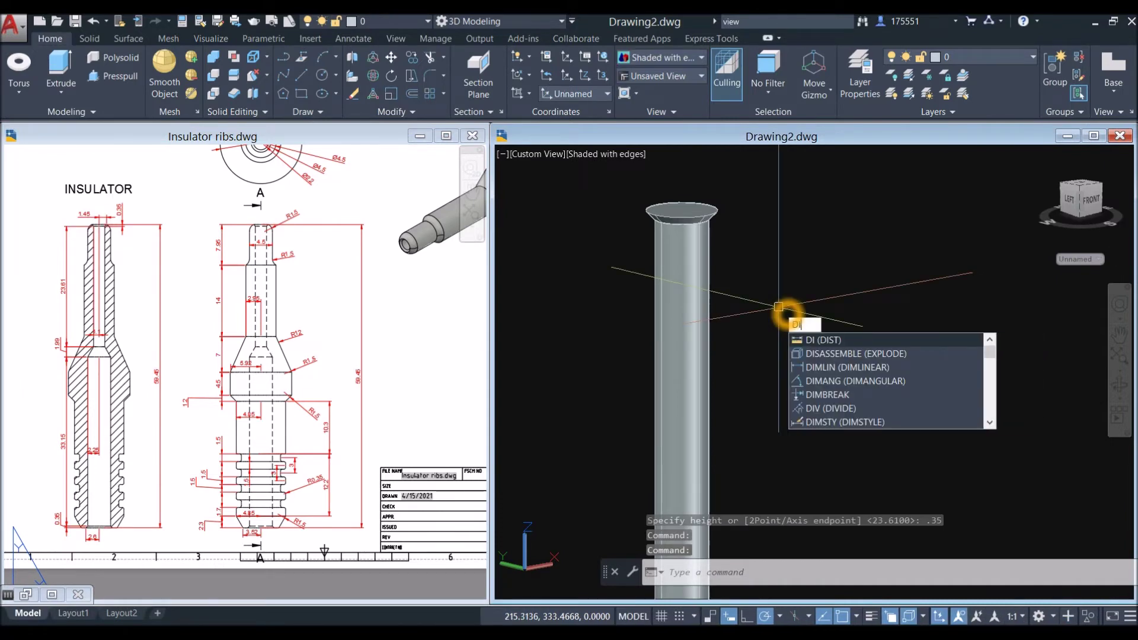
key("Return")
scroll(726, 210, "up", 5)
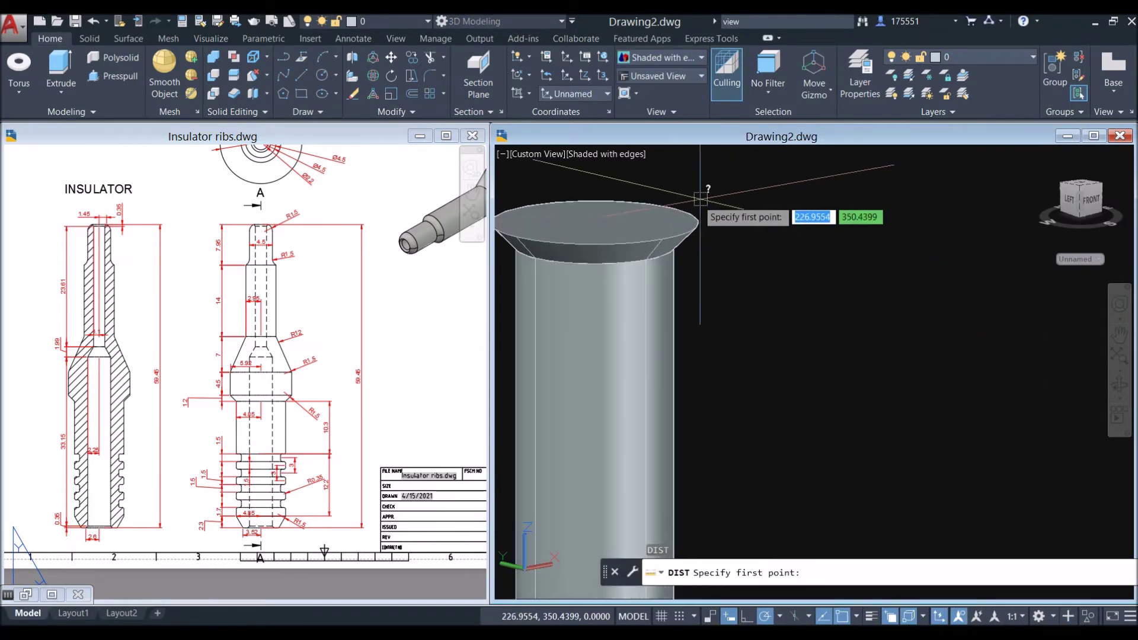
left_click(604, 221)
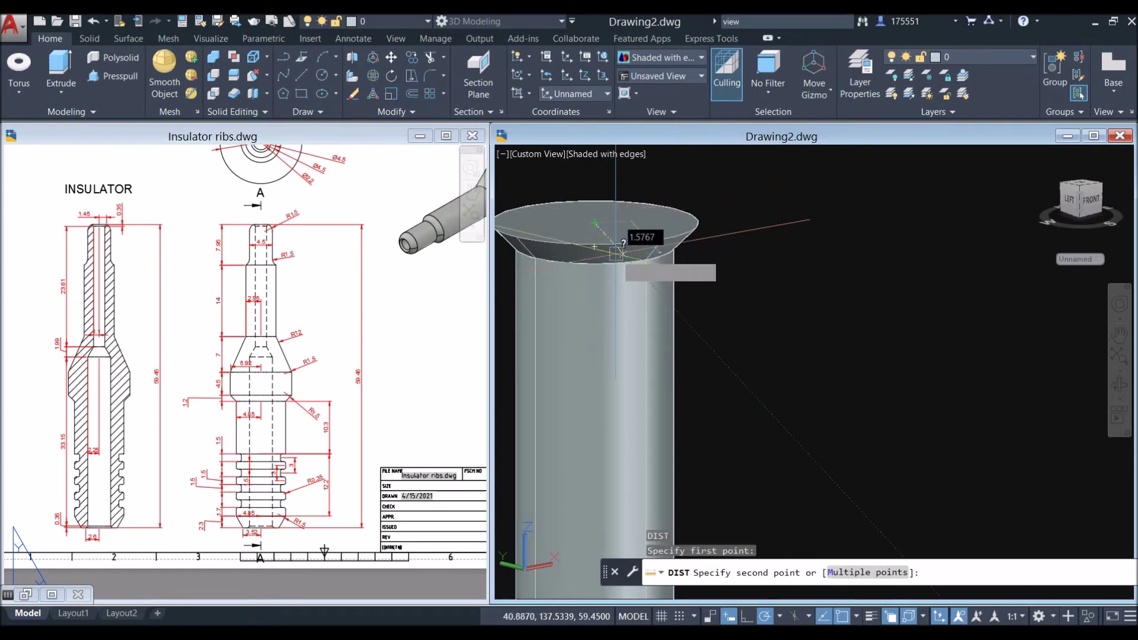
scroll(617, 260, "down", 3)
scroll(631, 334, "down", 7)
middle_click_drag(651, 474, 643, 445, "shift")
scroll(608, 494, "up", 8)
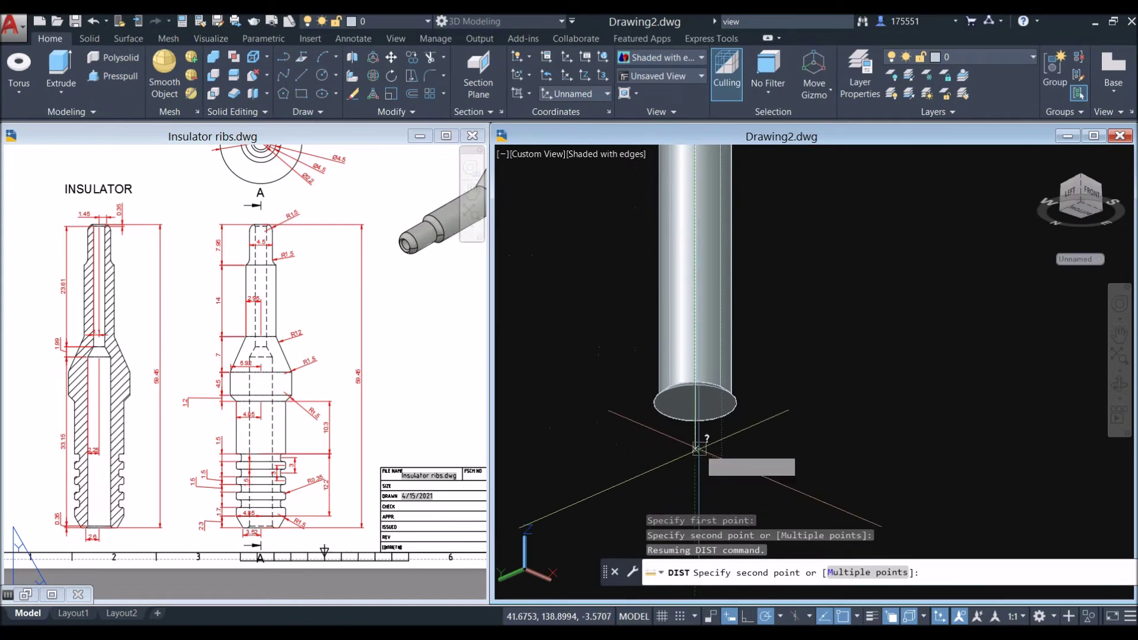
left_click(701, 403)
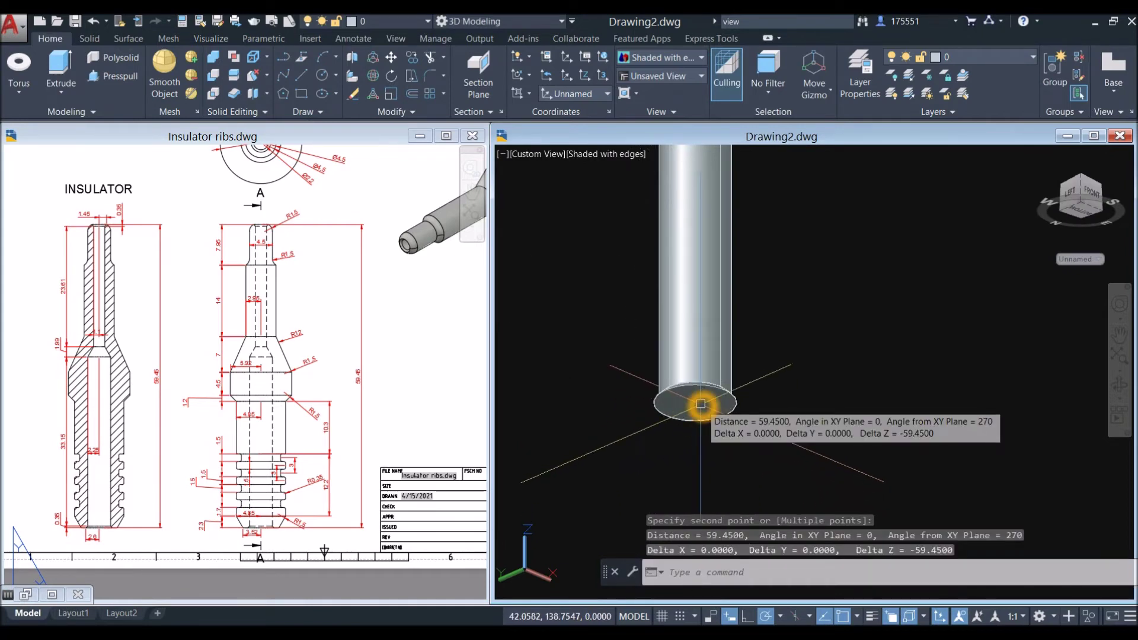
key("Escape")
Union all the stacked bore cones and cylinders beside the insulator into a single solid.
scroll(765, 355, "down", 5)
middle_click_drag(765, 343, 785, 385, "shift")
scroll(739, 302, "up", 7)
middle_click_drag(736, 319, 732, 308)
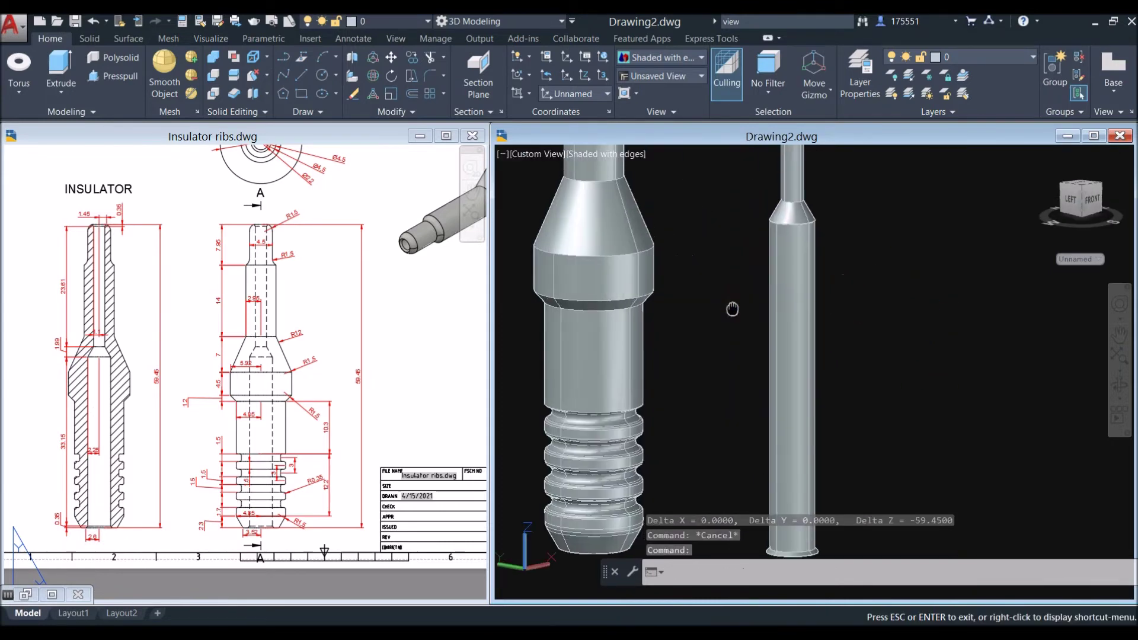
scroll(735, 320, "down", 5)
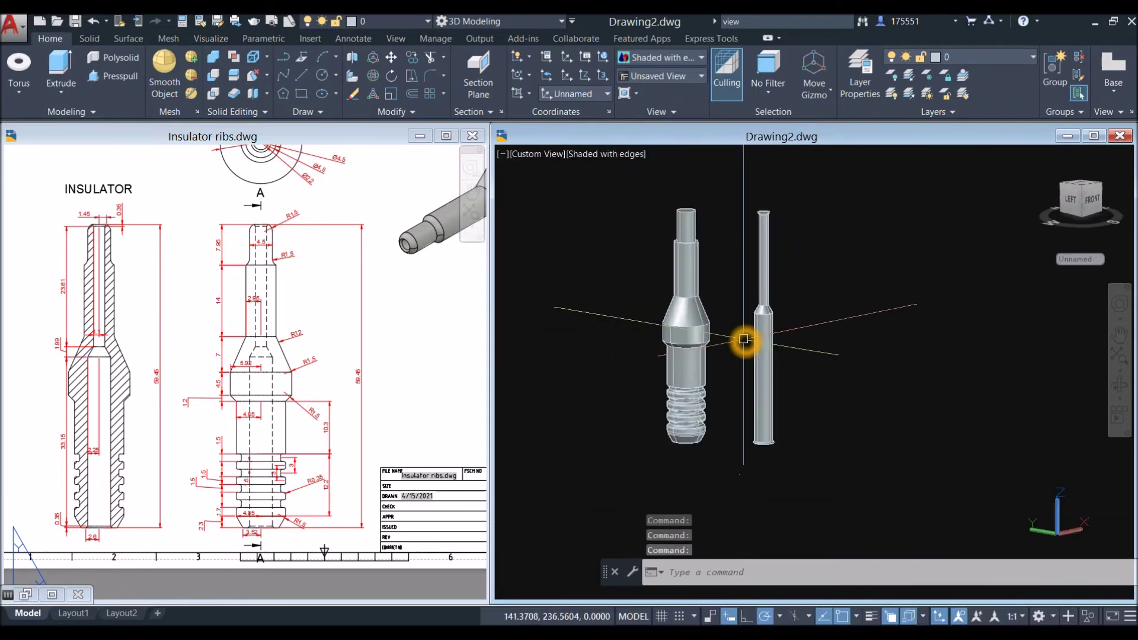
scroll(743, 339, "down", 4)
middle_click_drag(743, 339, 723, 341)
scroll(776, 314, "up", 3)
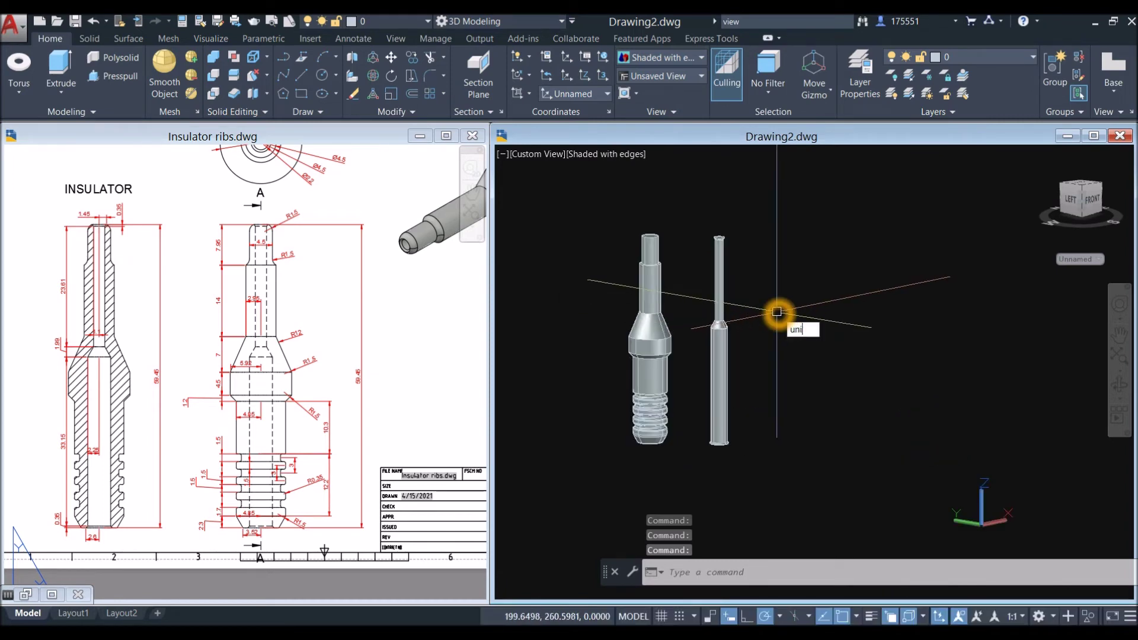
key("Return")
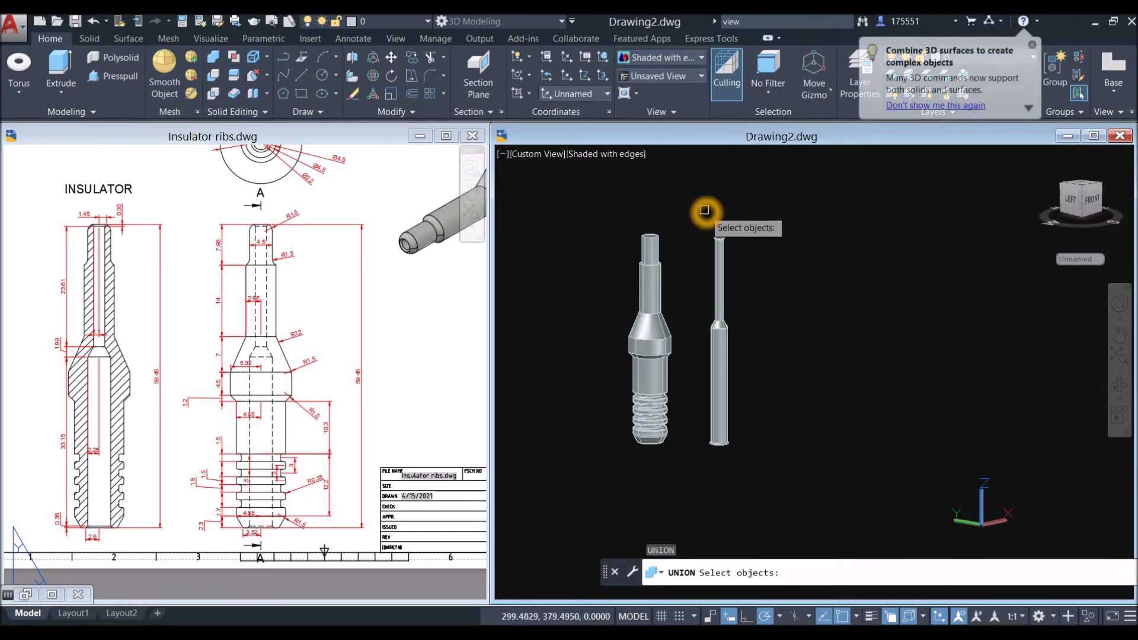
left_click(706, 210)
left_click(761, 455)
right_click(764, 409)
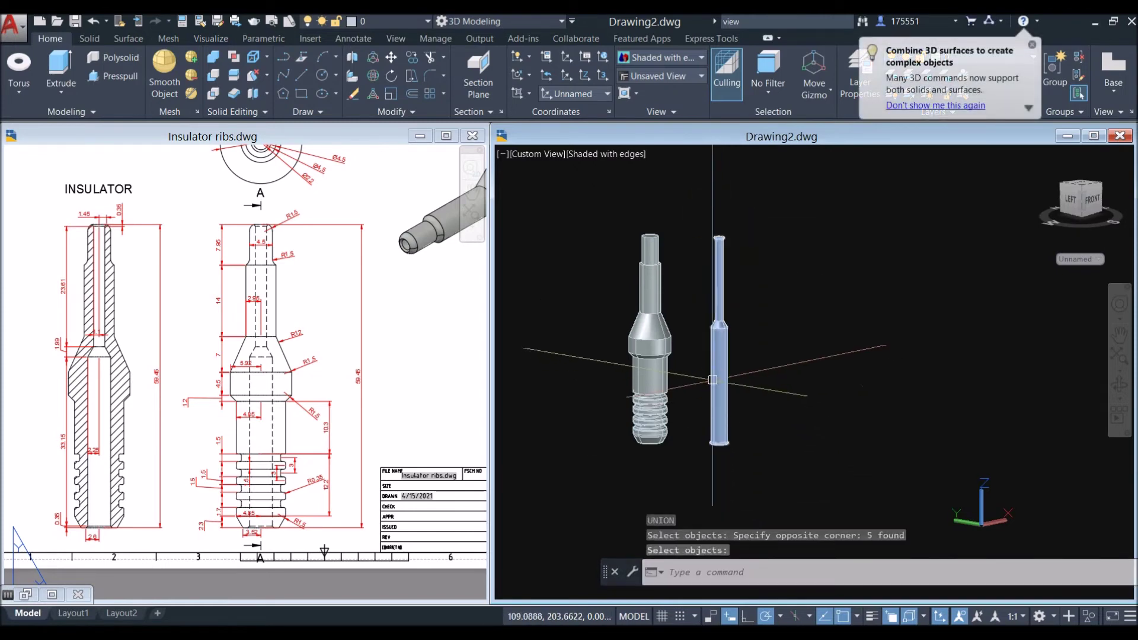
left_click(717, 381)
key("Escape")
scroll(657, 347, "up", 4)
middle_click_drag(656, 344, 655, 304)
scroll(665, 303, "down", 3)
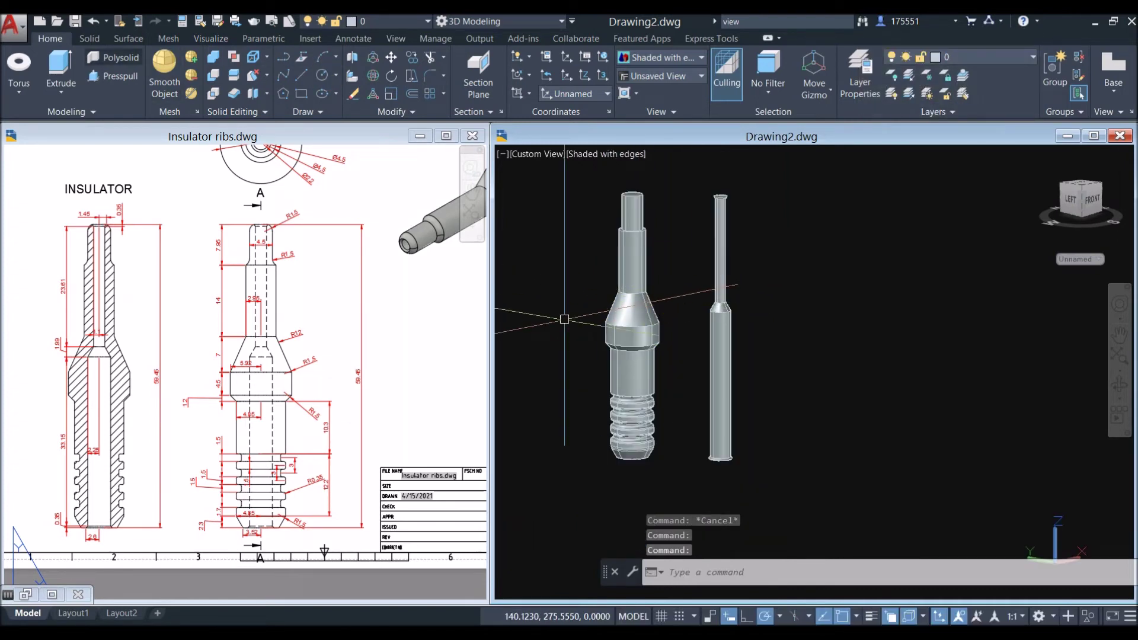
left_click(89, 38)
left_click(533, 64)
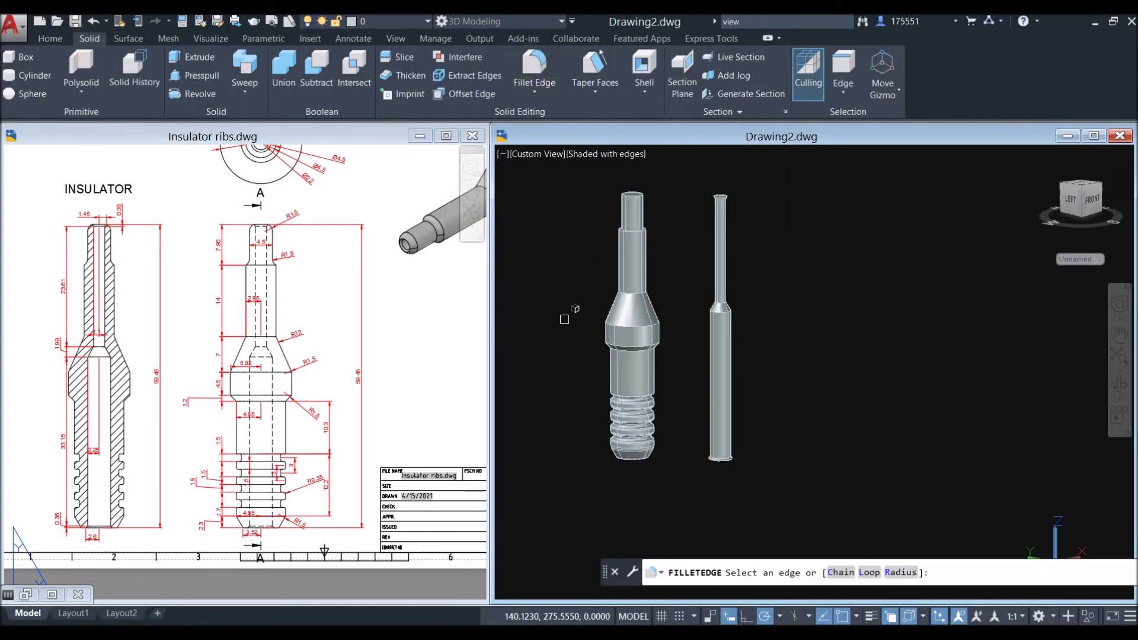
scroll(649, 302, "up", 3)
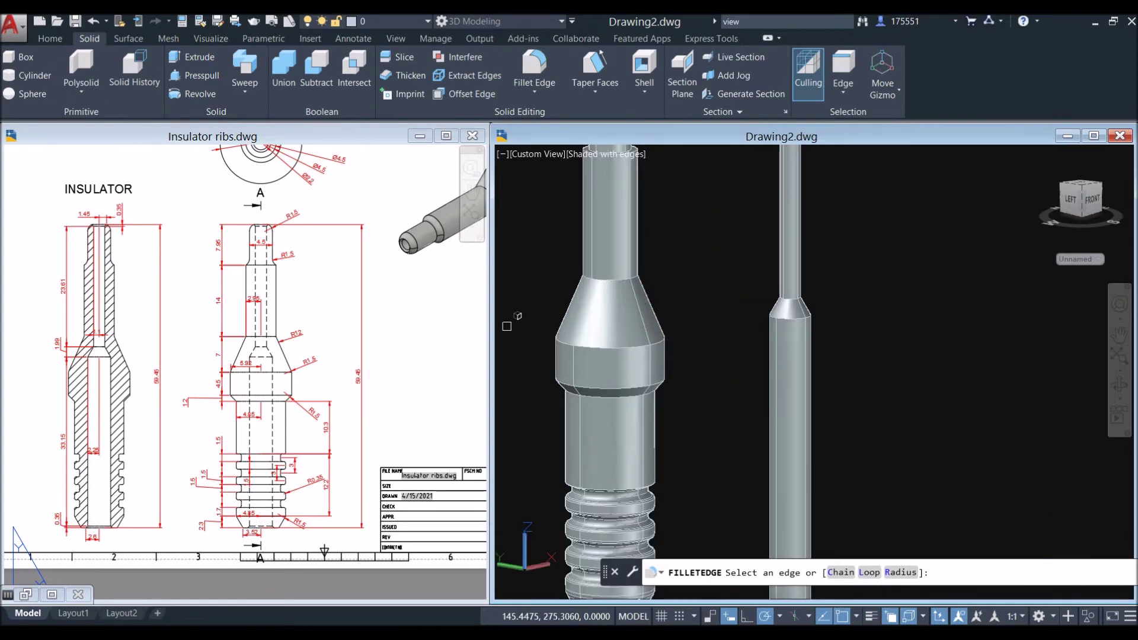
key("Escape")
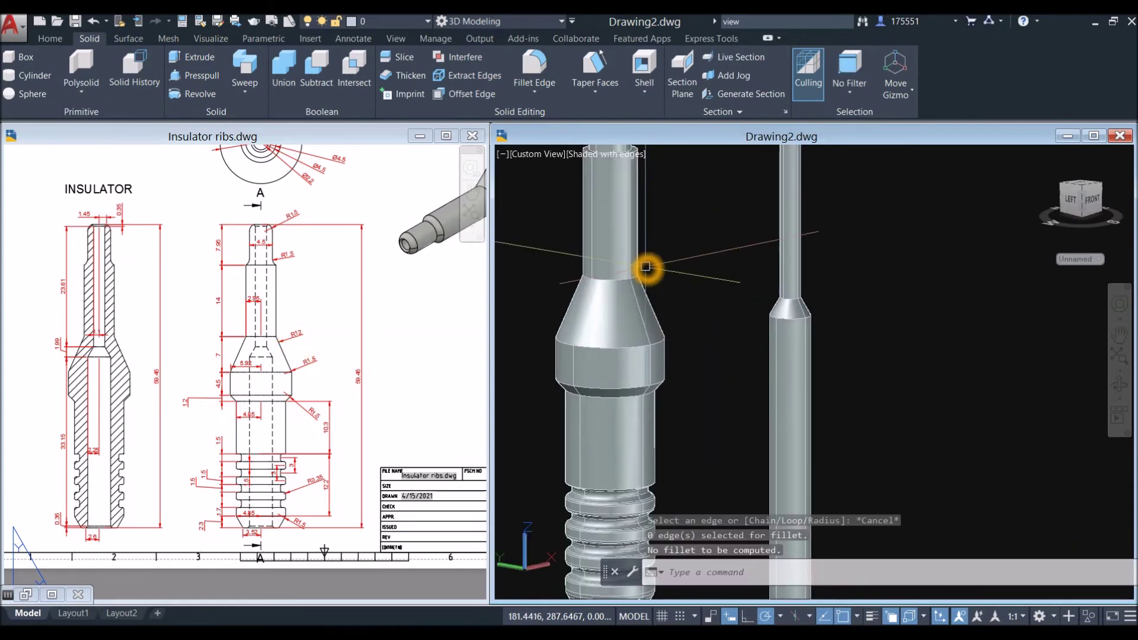
Switch the Insulator ribs drawing to model space and bring its whole insulator solid into view.
left_click(266, 330)
scroll(278, 329, "up", 4)
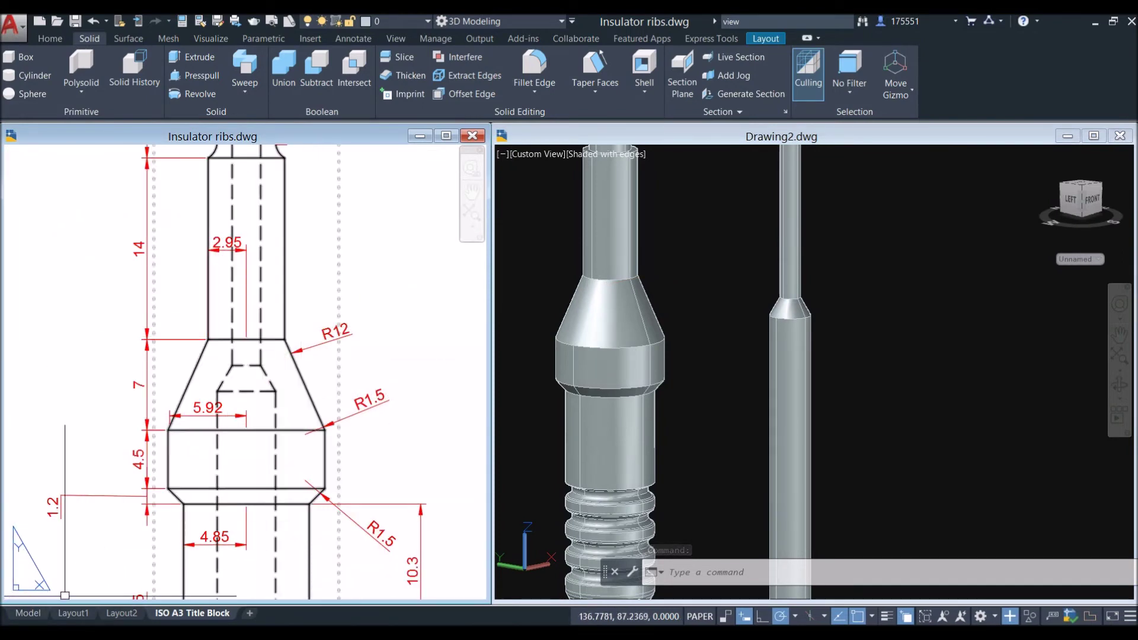
left_click(28, 614)
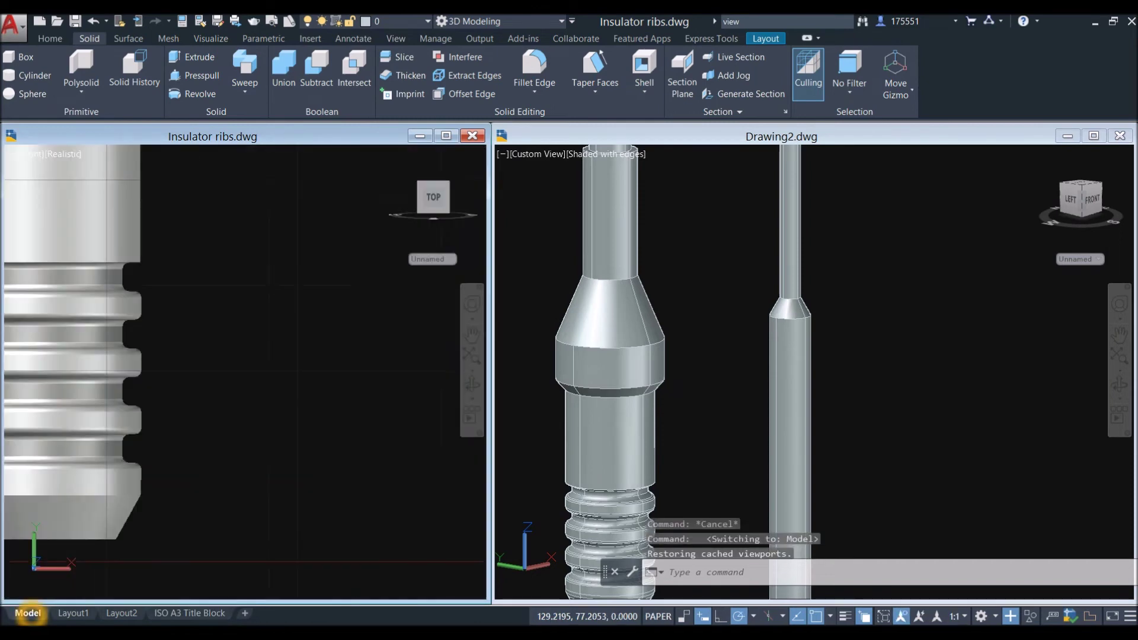
left_click(201, 381)
left_click(205, 374)
scroll(204, 380, "down", 6)
scroll(204, 380, "down", 2)
middle_click_drag(204, 380, 246, 488)
Fillet the edge where the insulator's upper cylinder meets the cone in the Insulator ribs drawing with radius 12.
left_click(532, 62)
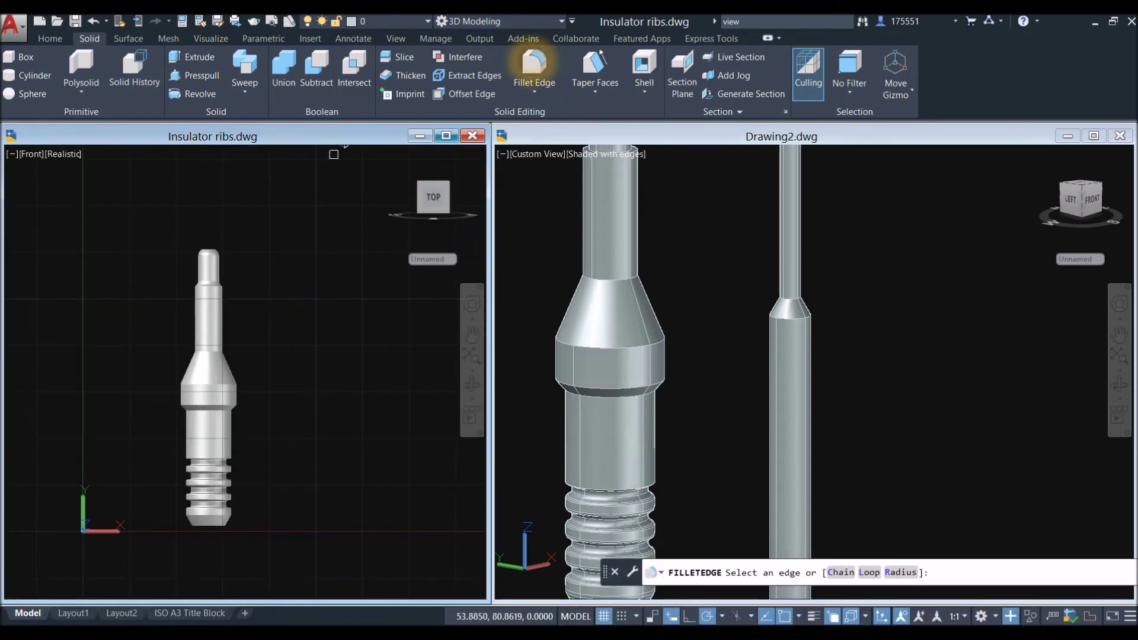
right_click(320, 329)
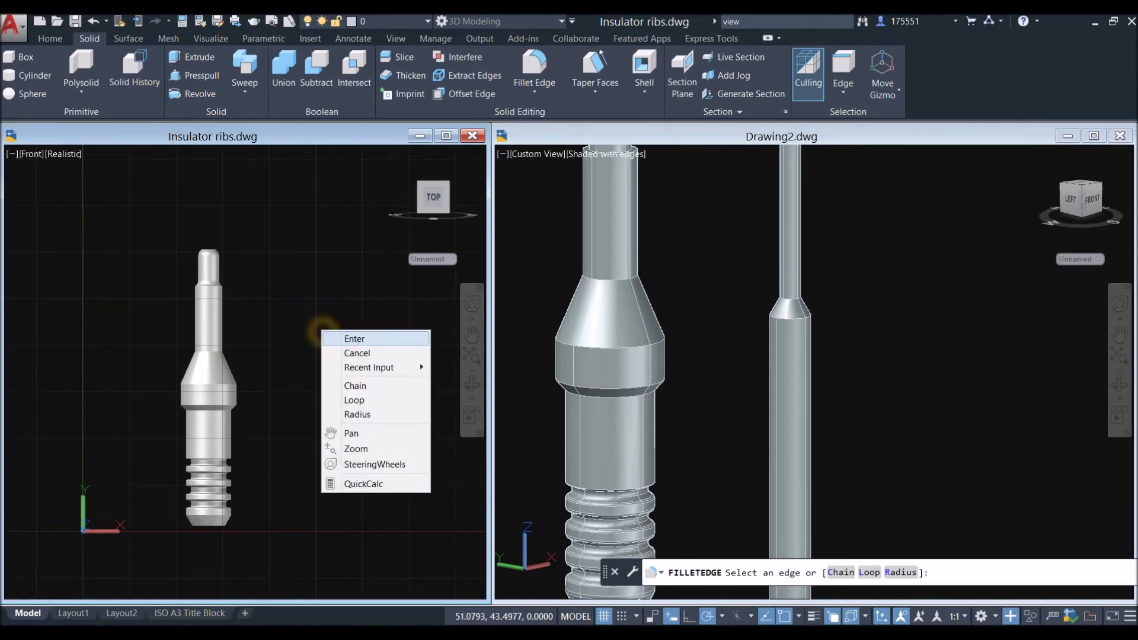
left_click(358, 414)
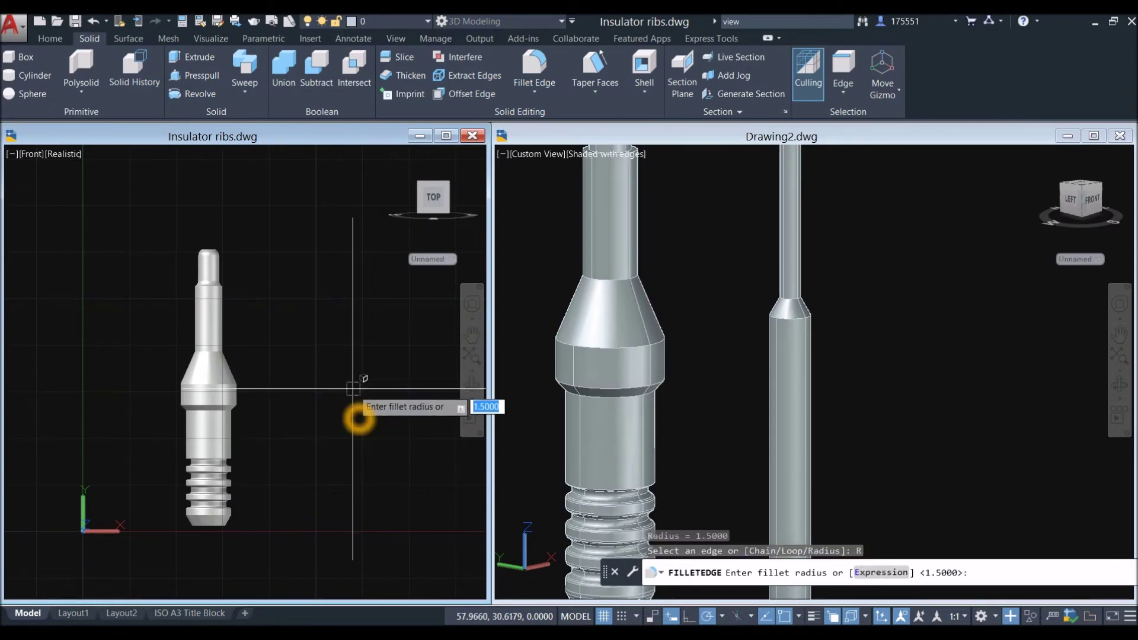
type("12")
key("Return")
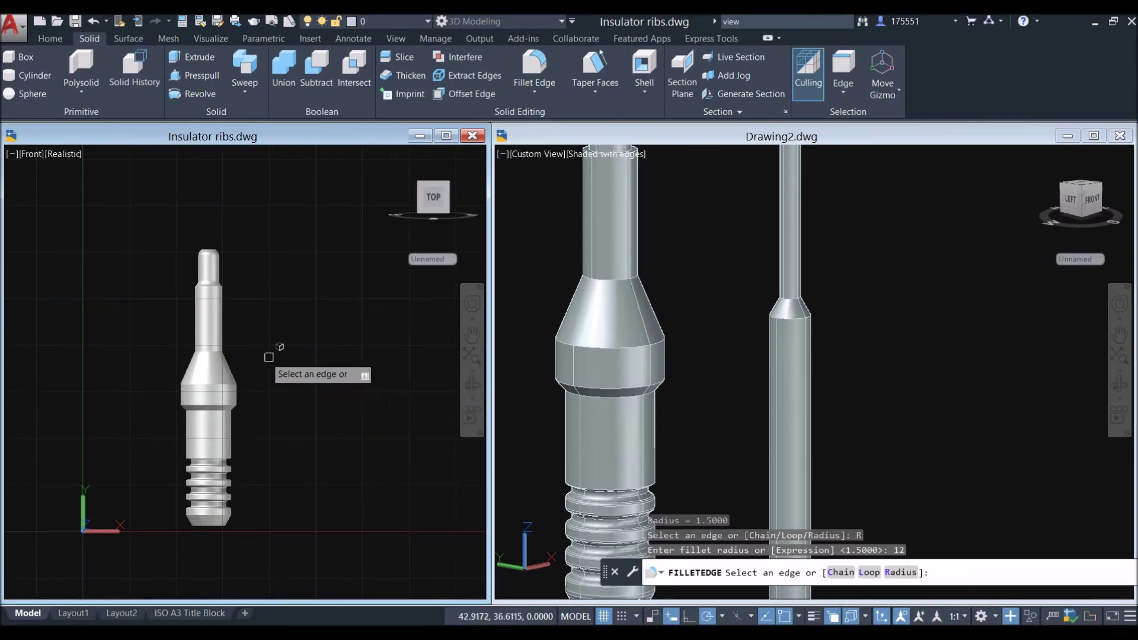
scroll(215, 353, "up", 3)
left_click(214, 347)
right_click(285, 327)
left_click(302, 332)
right_click(298, 336)
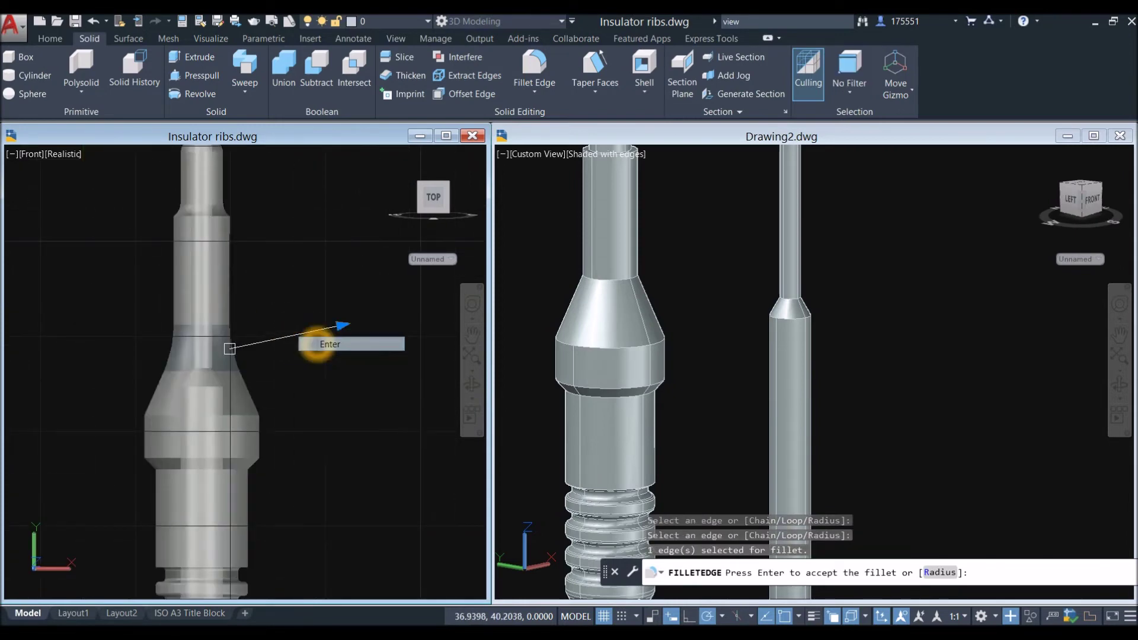
left_click(320, 344)
Return the Insulator ribs drawing to its ISO A3 Title Block layout and make Drawing2 the active drawing.
left_click(180, 613)
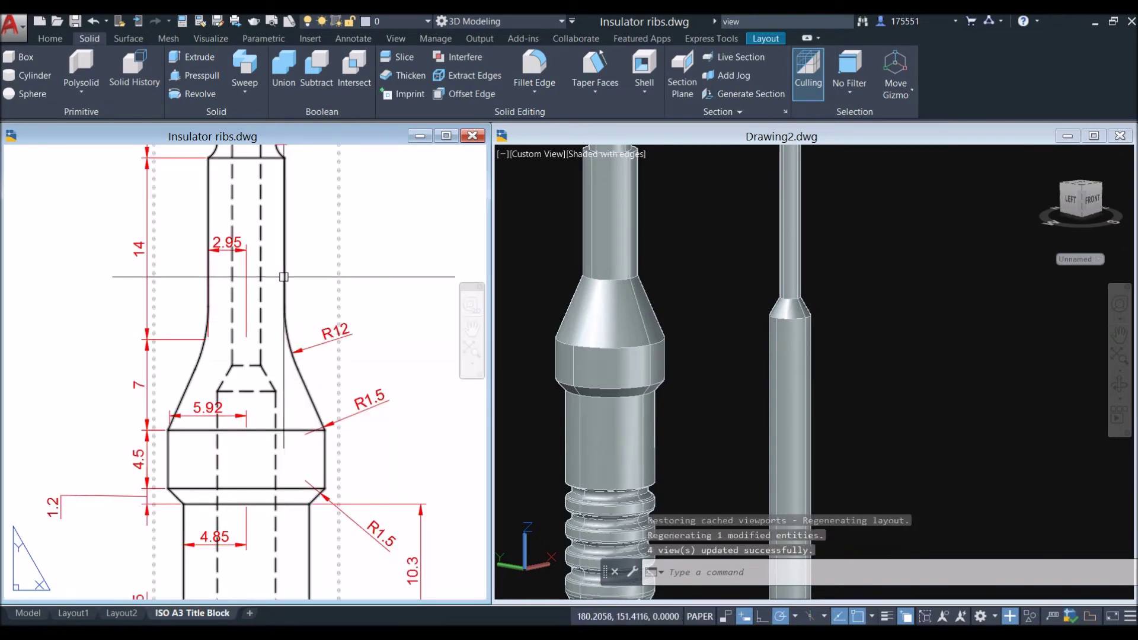
scroll(297, 412, "down", 1)
middle_click_drag(296, 411, 254, 384)
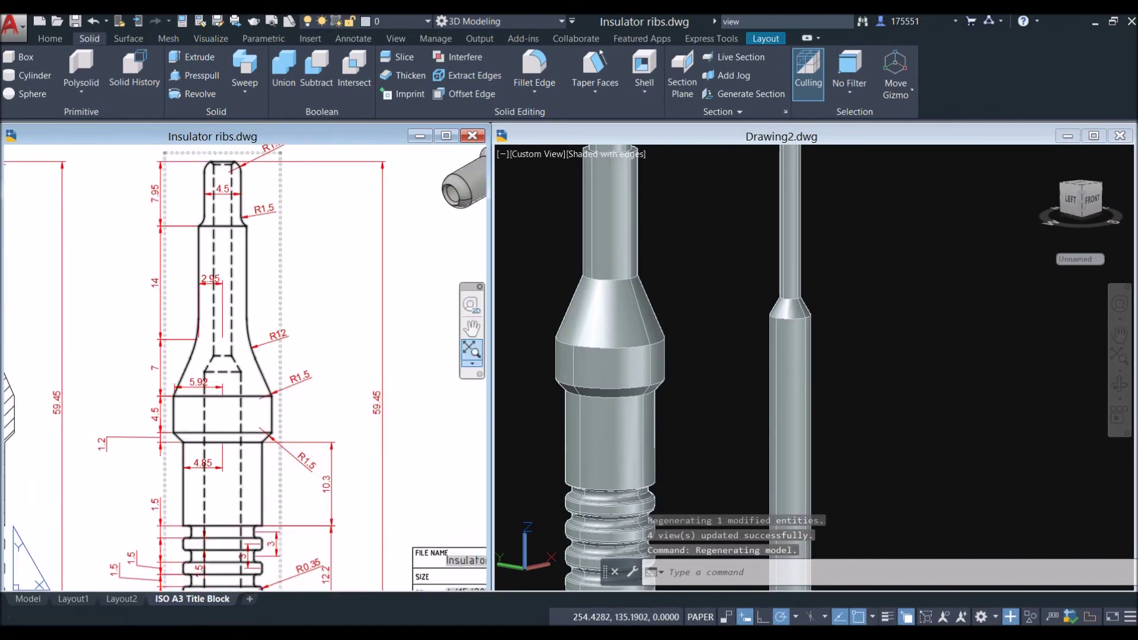
left_click(655, 289)
scroll(655, 288, "down", 3)
left_click(678, 259)
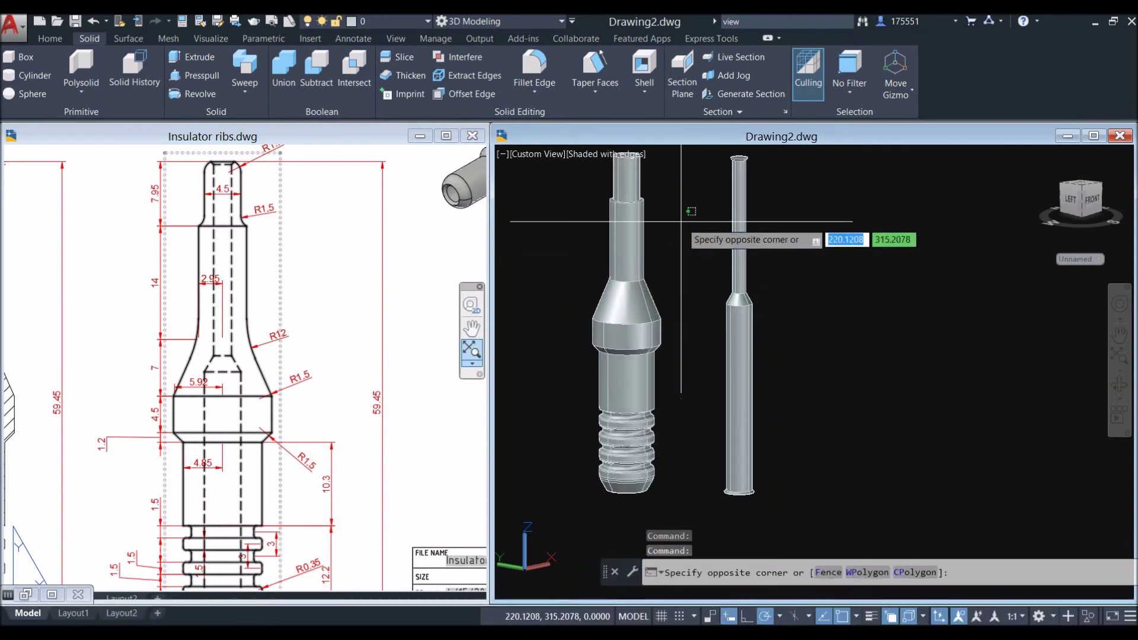
left_click(534, 66)
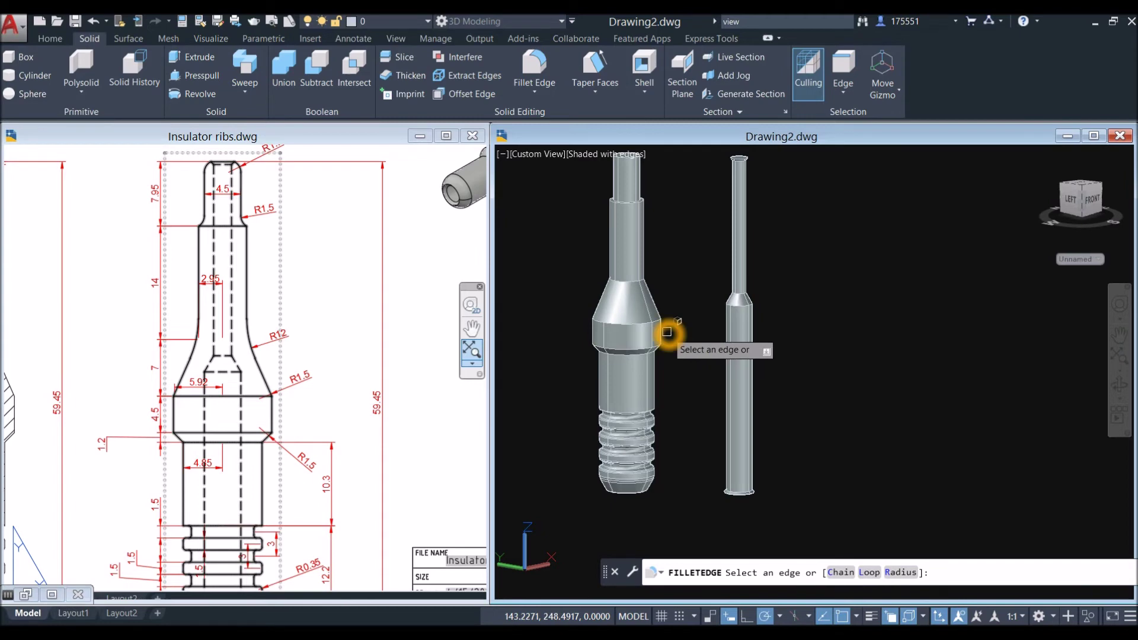
type("12")
key("Return")
scroll(645, 277, "up", 3)
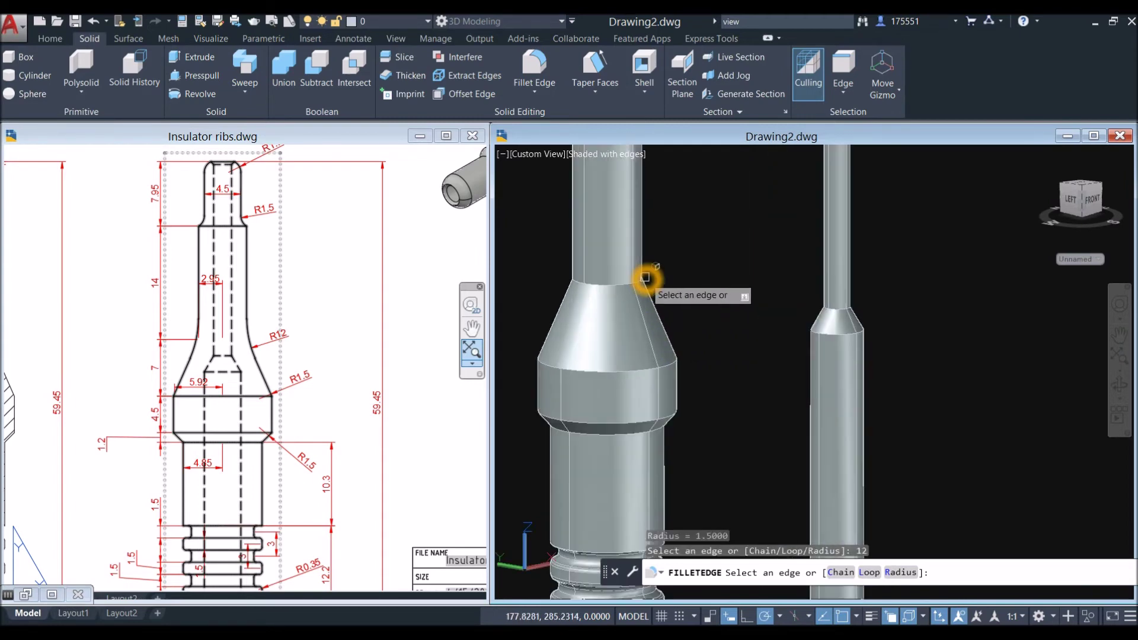
left_click(645, 278)
right_click(661, 271)
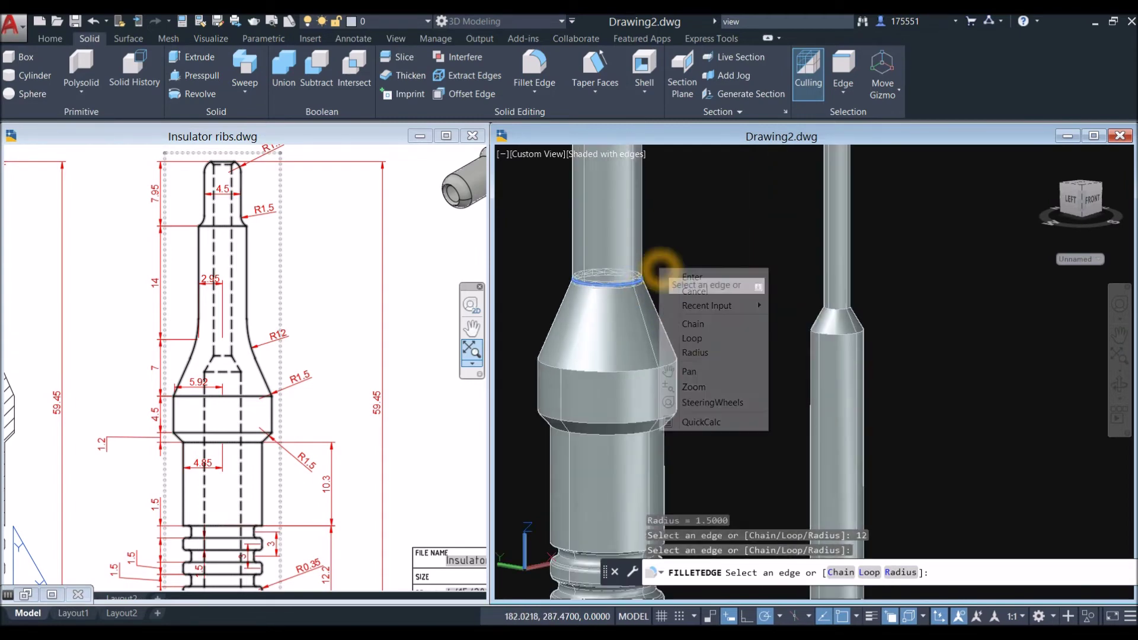
left_click(688, 277)
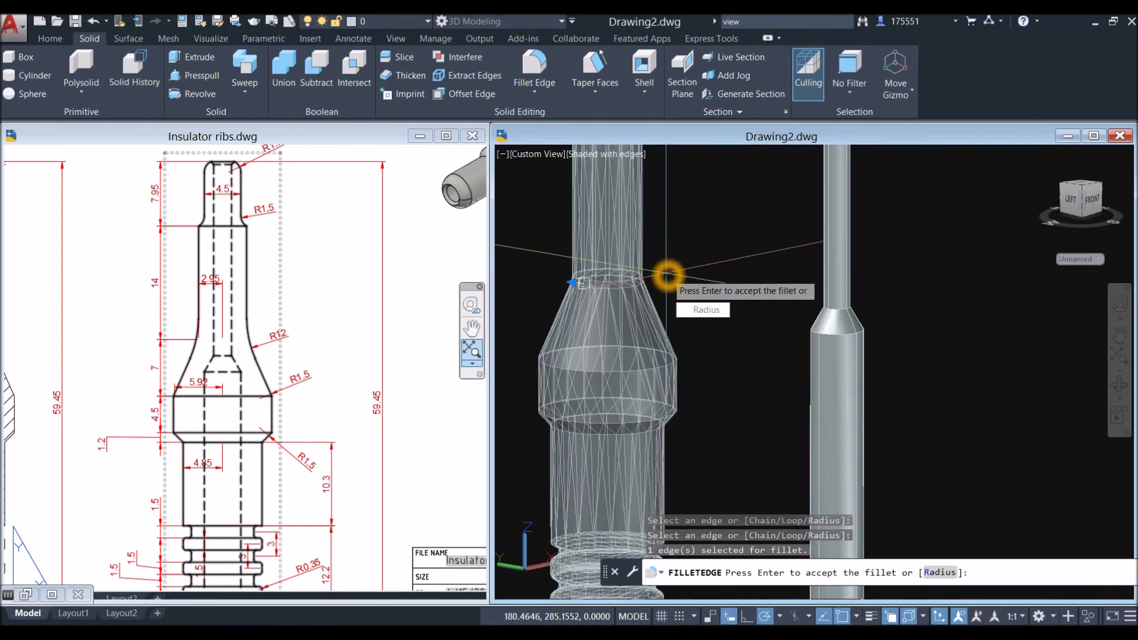
key("Escape")
left_click(645, 149)
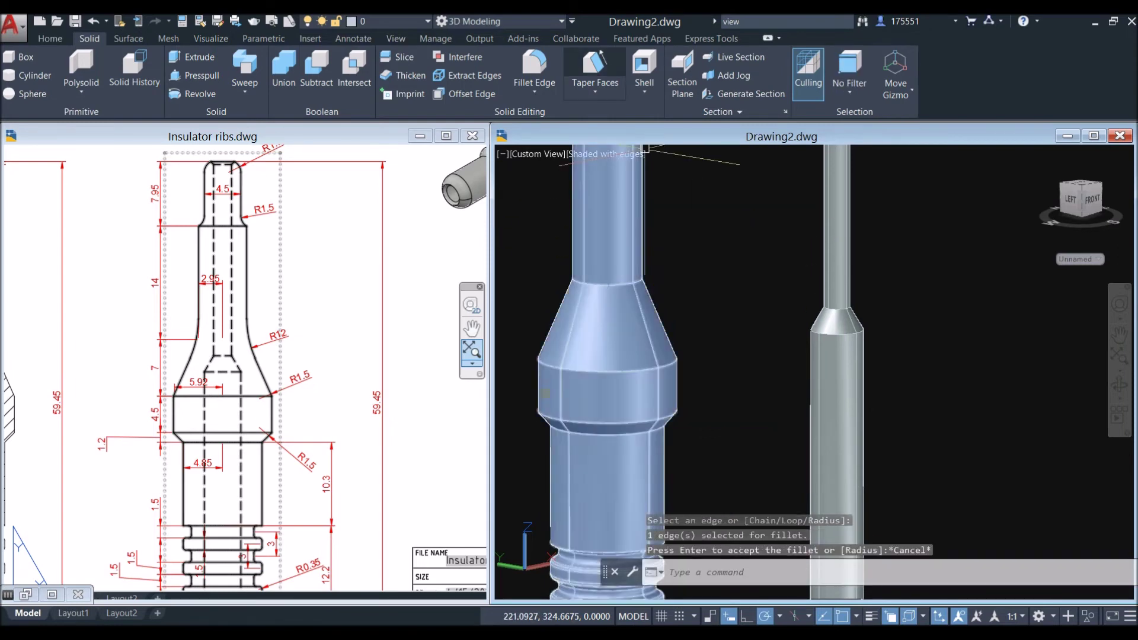
Fillet the edge between the upper cylinder and the cone of the Drawing2 insulator with radius 12.
left_click(552, 71)
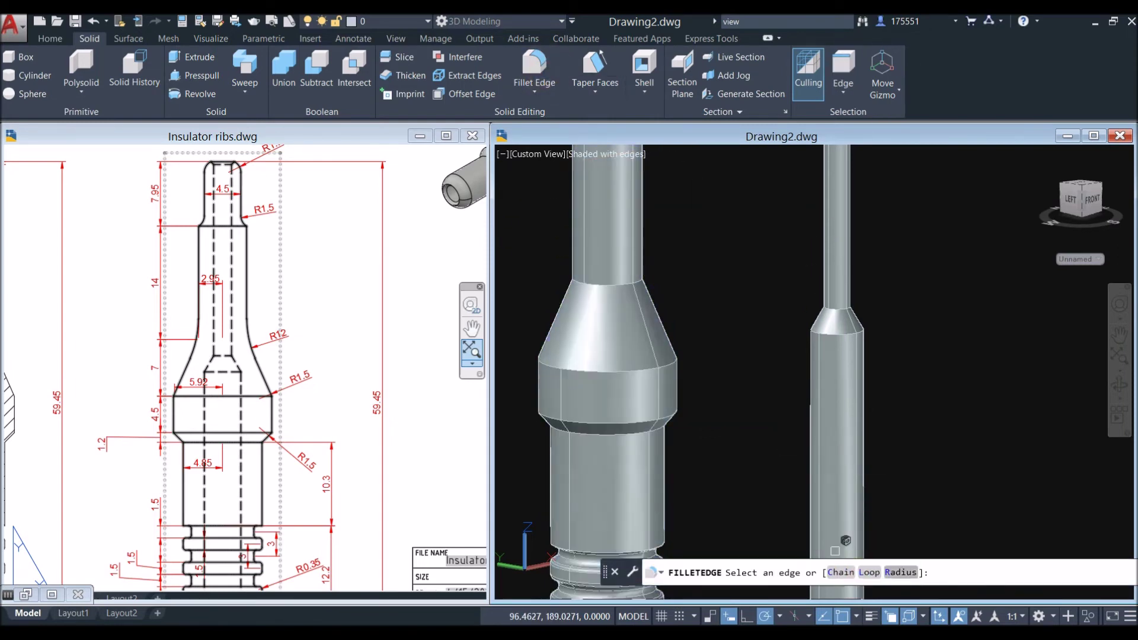
left_click(898, 572)
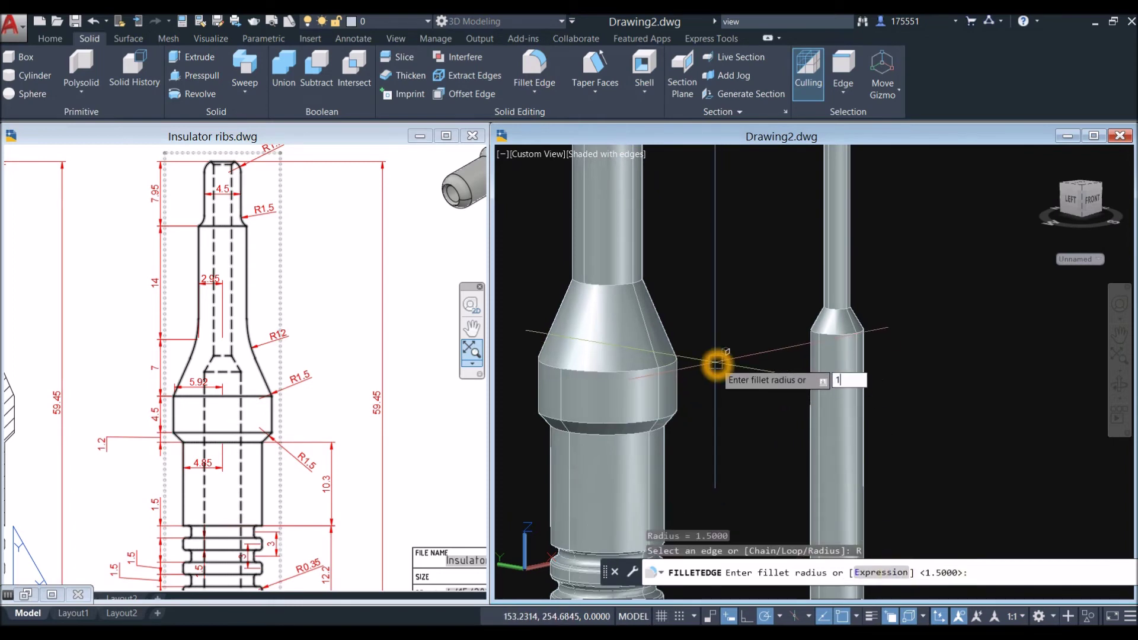
key("Return")
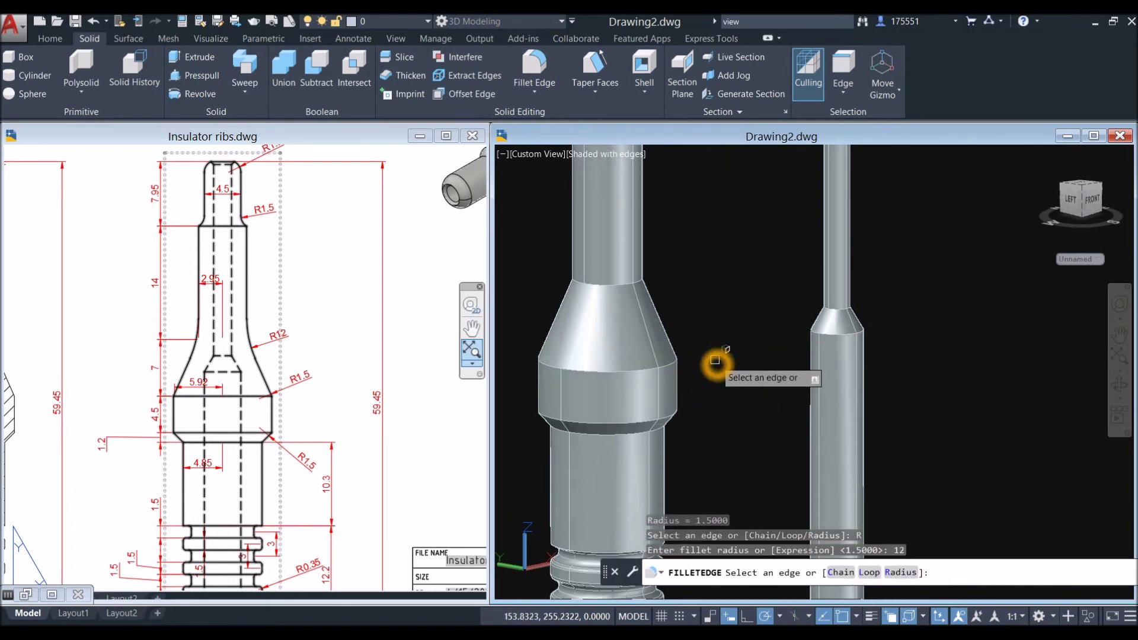
left_click(636, 281)
right_click(657, 245)
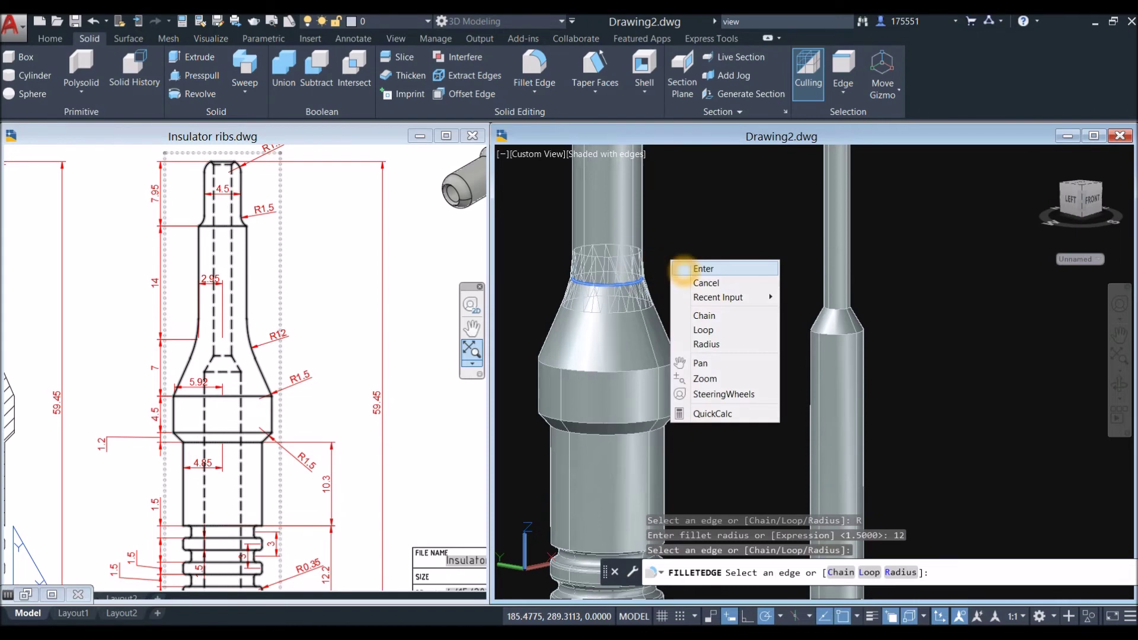
left_click(676, 253)
right_click(686, 271)
left_click(717, 279)
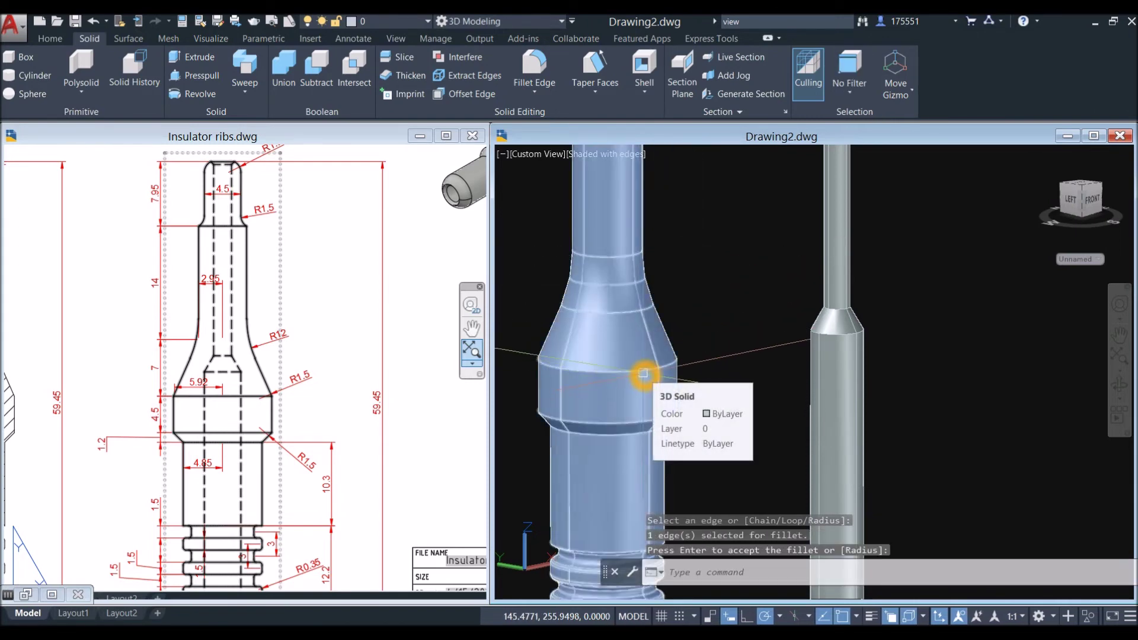
Fillet the upper and lower edges of the insulator's wide collar in Drawing2 with radius 1.5.
right_click(693, 258)
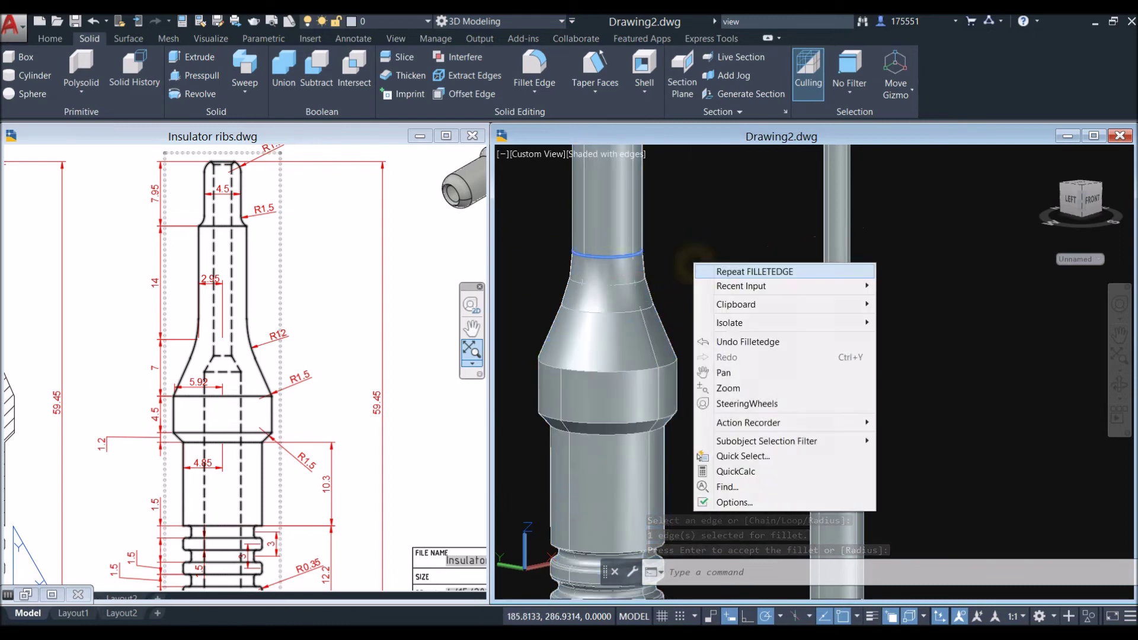
left_click(724, 269)
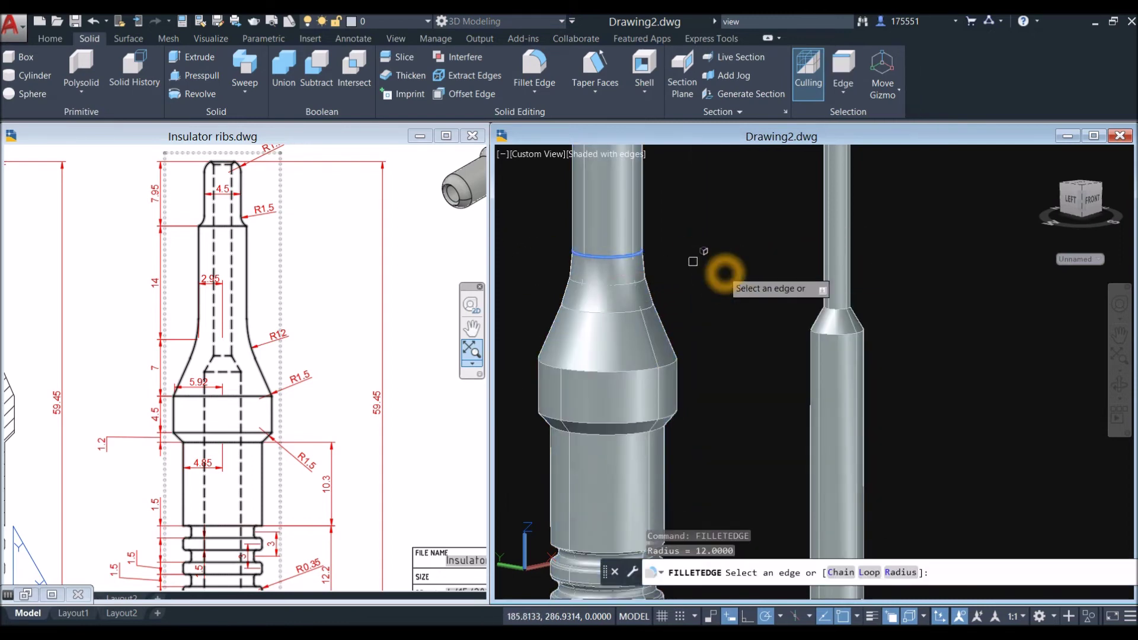
right_click(724, 273)
left_click(756, 356)
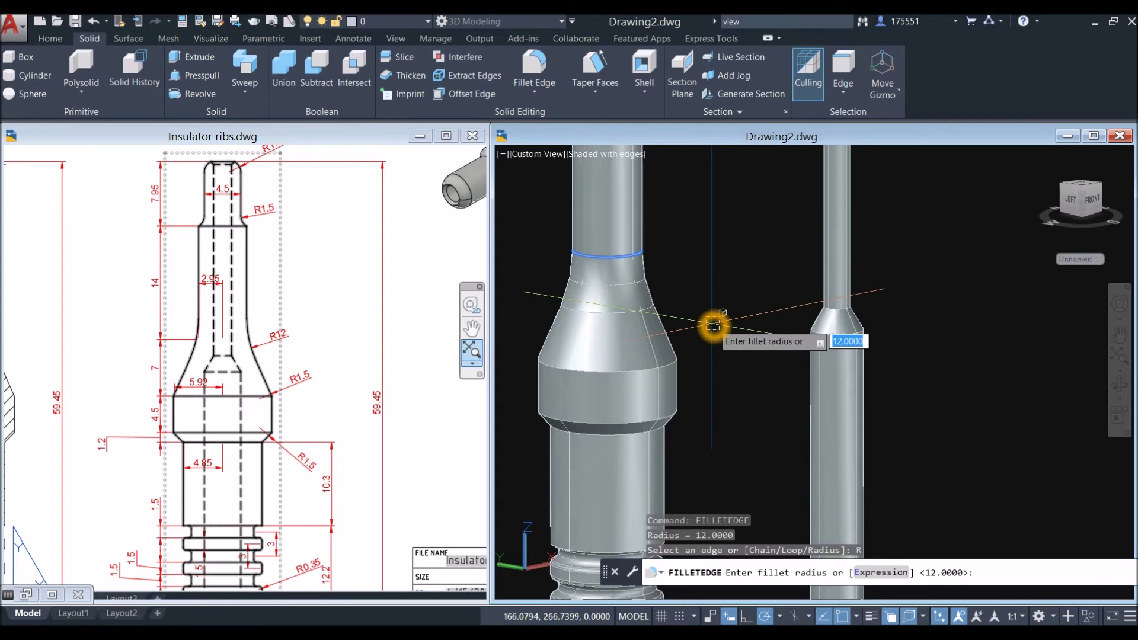
key("Return")
left_click(673, 359)
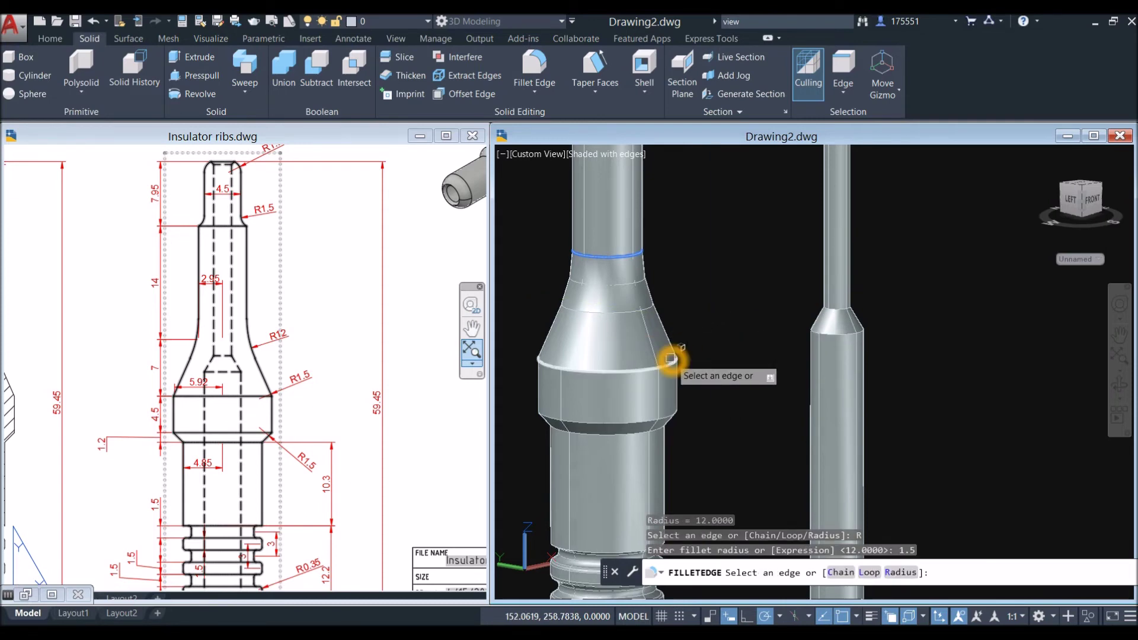
left_click(681, 406)
right_click(739, 337)
left_click(765, 339)
right_click(745, 342)
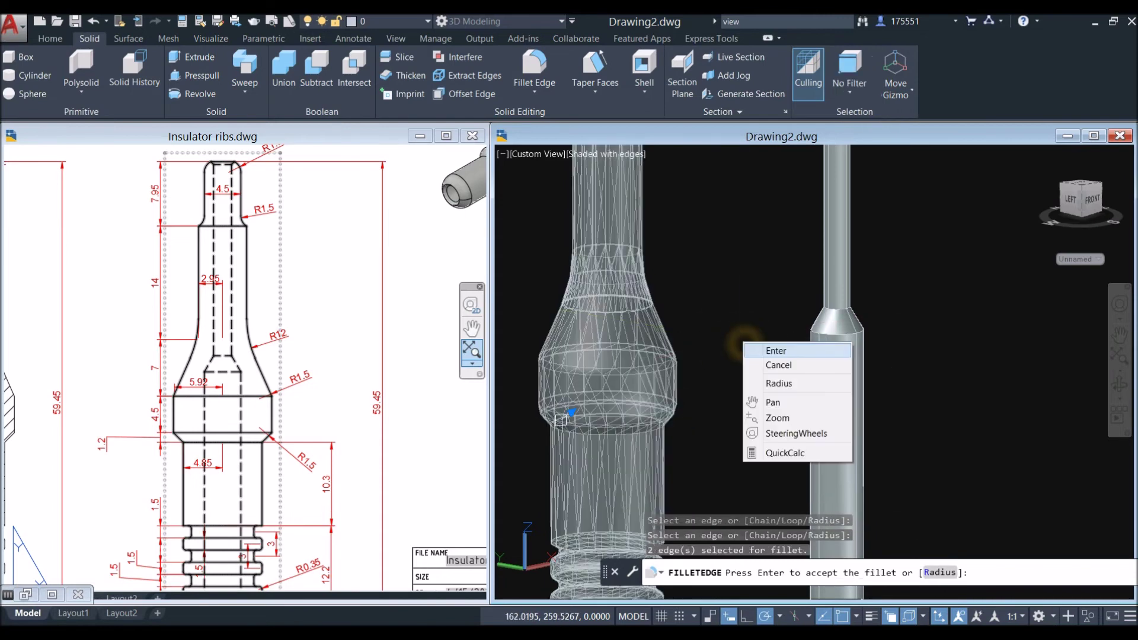
left_click(747, 351)
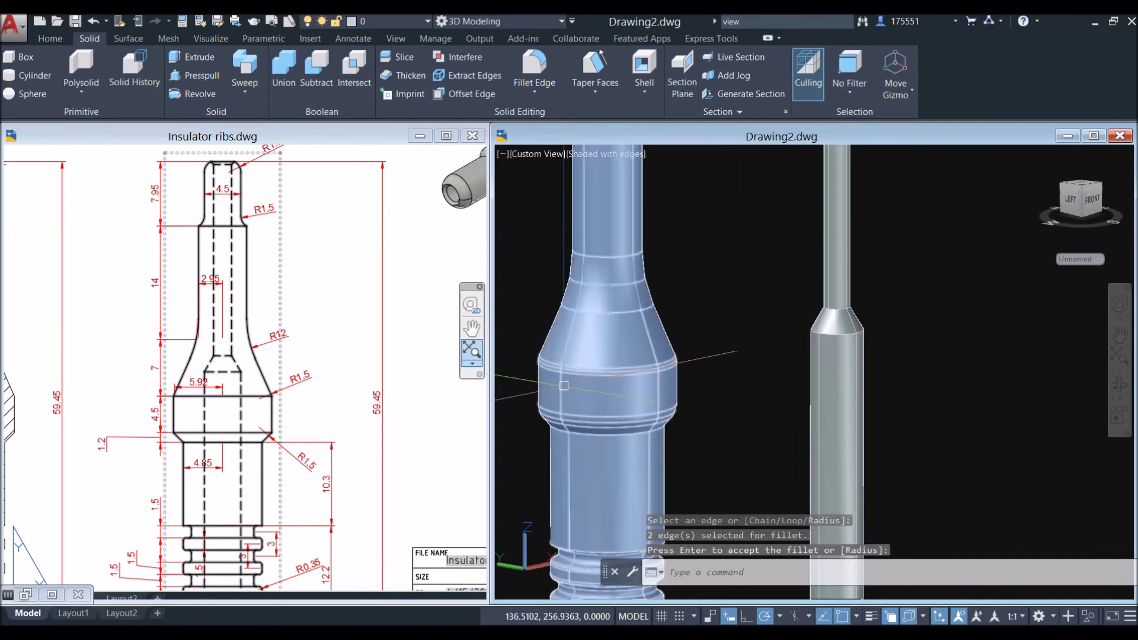
Examine the fillet radii dimensioned at the ribbed lower end in the Insulator ribs drawing and the same end in Drawing2.
left_click(308, 438)
scroll(290, 397, "down", 2)
middle_click_drag(299, 420, 299, 346)
scroll(274, 470, "up", 4)
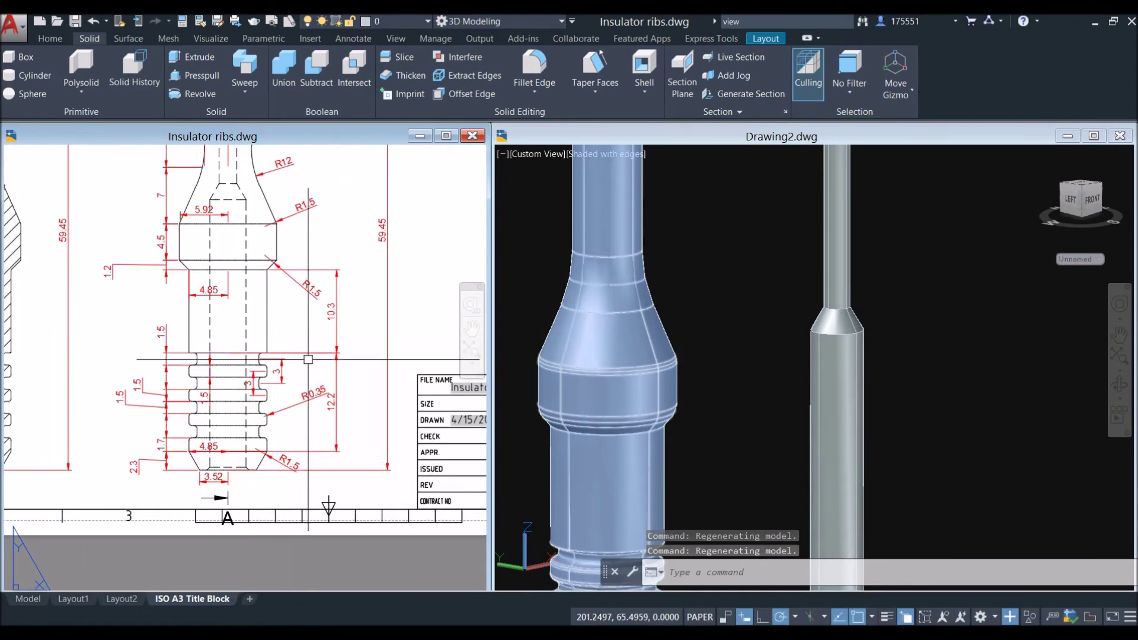
left_click(719, 363)
scroll(717, 369, "down", 4)
middle_click_drag(720, 365, 714, 289)
scroll(700, 386, "up", 4)
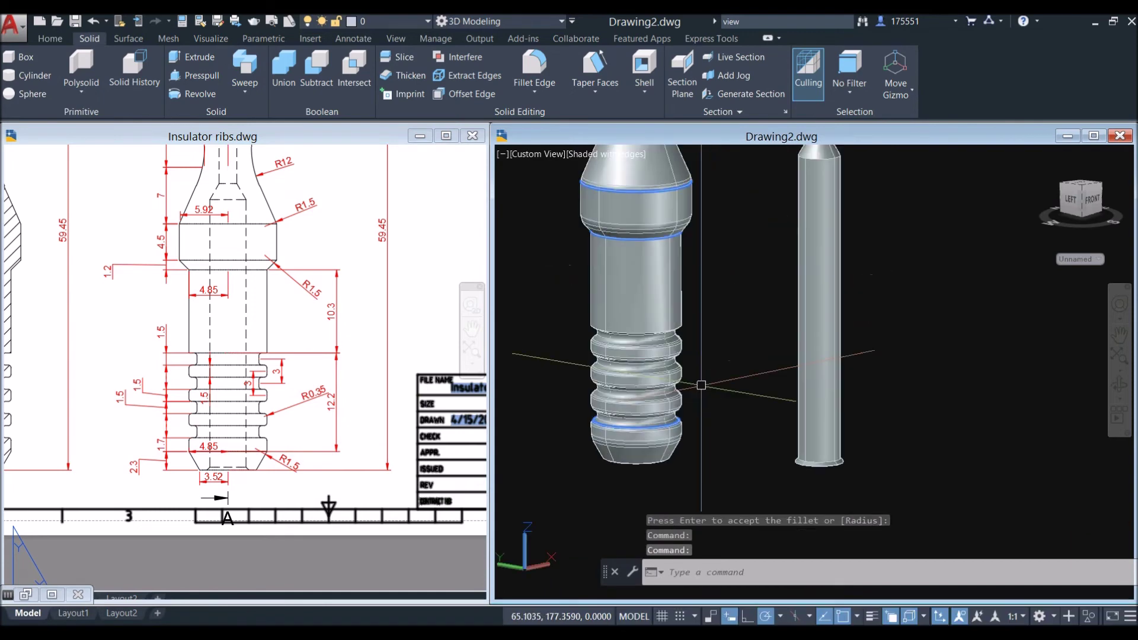
right_click(727, 262)
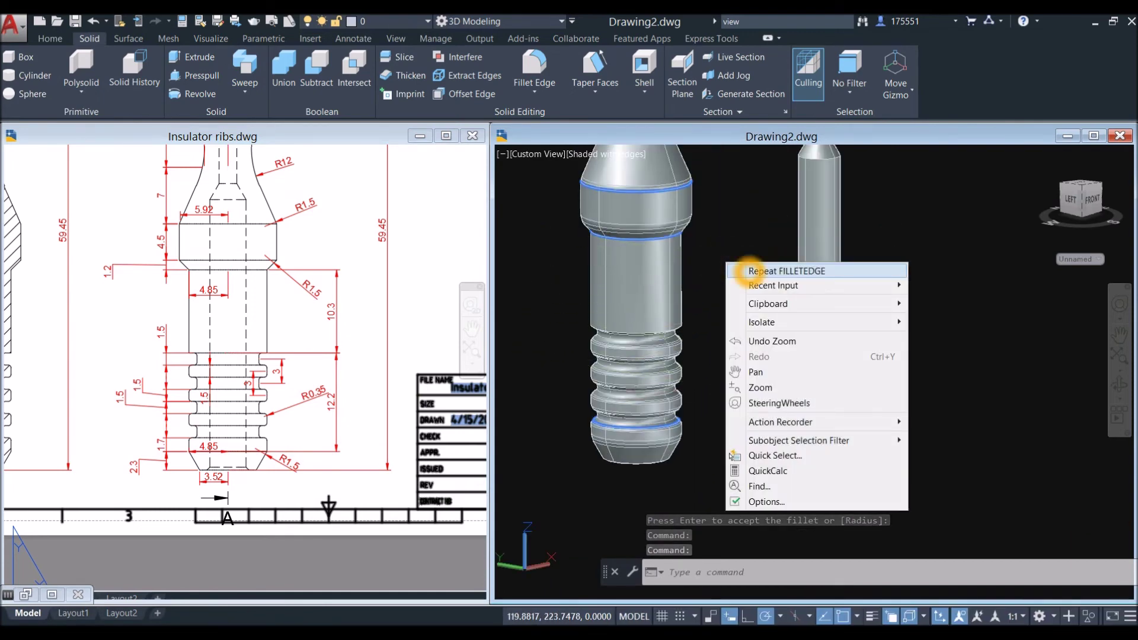
left_click(751, 271)
right_click(741, 269)
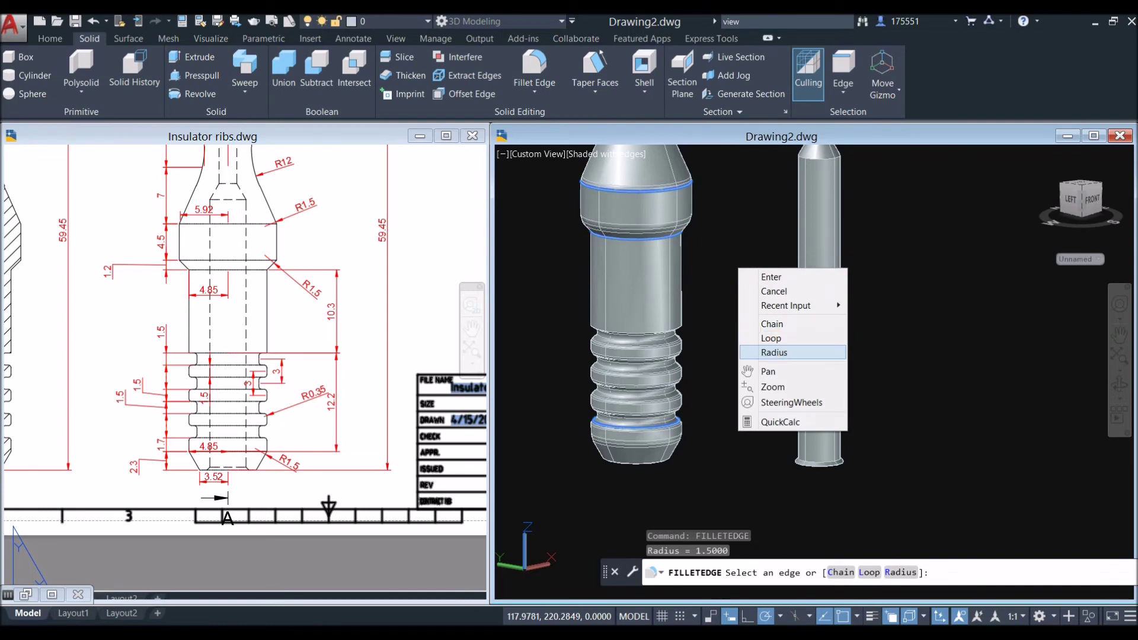
left_click(774, 353)
right_click(771, 355)
left_click(789, 360)
scroll(677, 429, "up", 2)
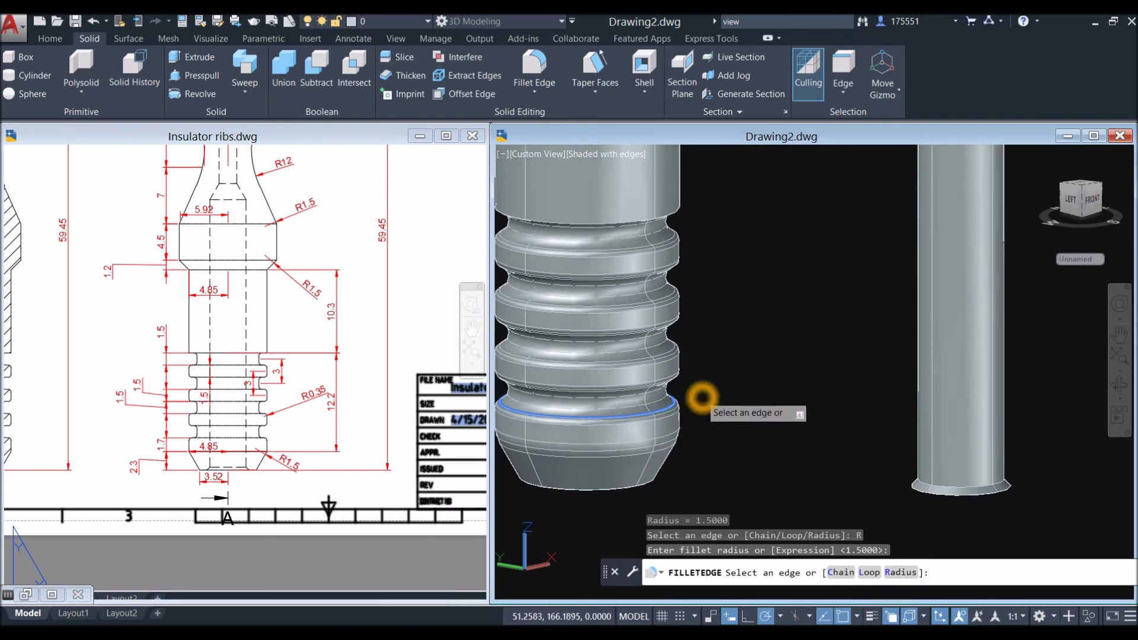
key("Escape")
Clear the selection in Drawing2 and set its visual style to X-ray.
scroll(701, 401, "down", 3)
middle_click_drag(701, 401, 680, 459)
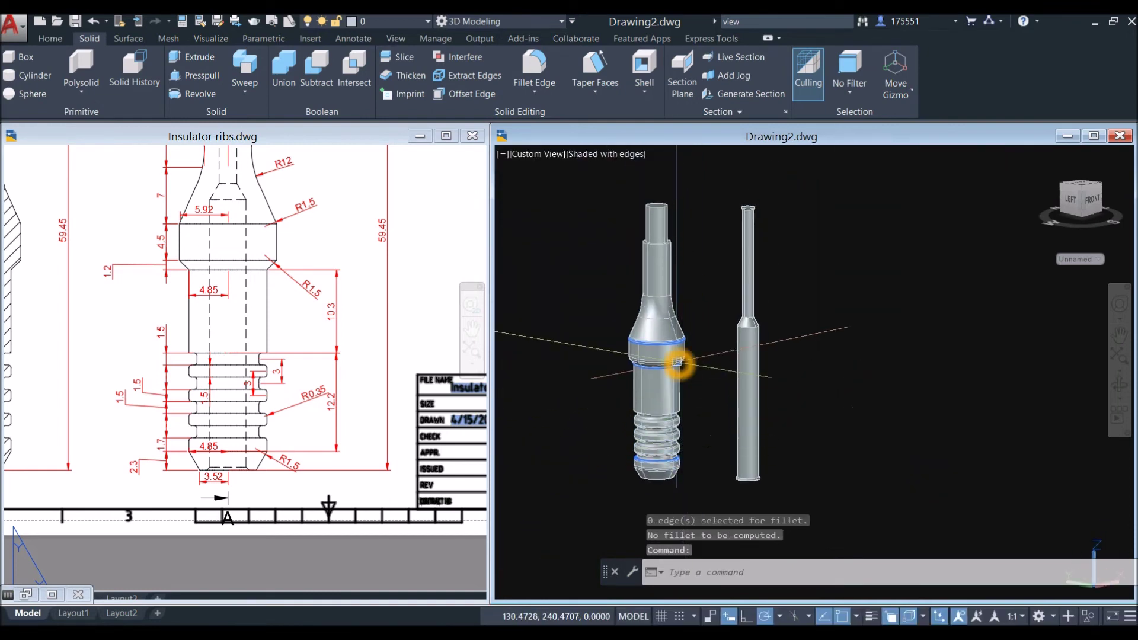
left_click(679, 349)
key("Escape")
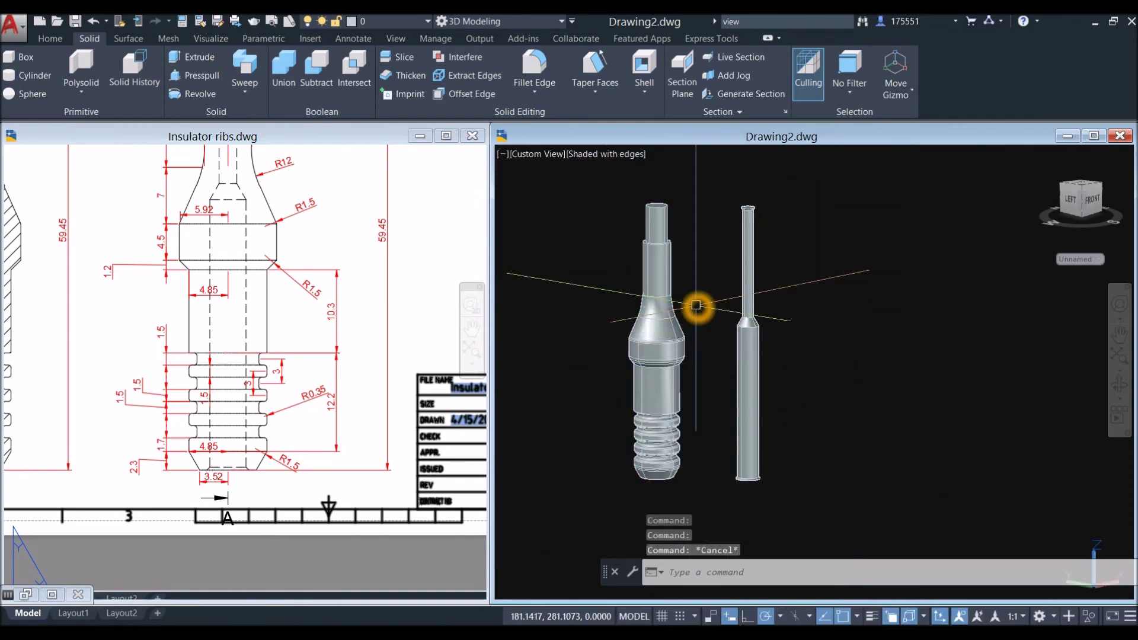
left_click(601, 154)
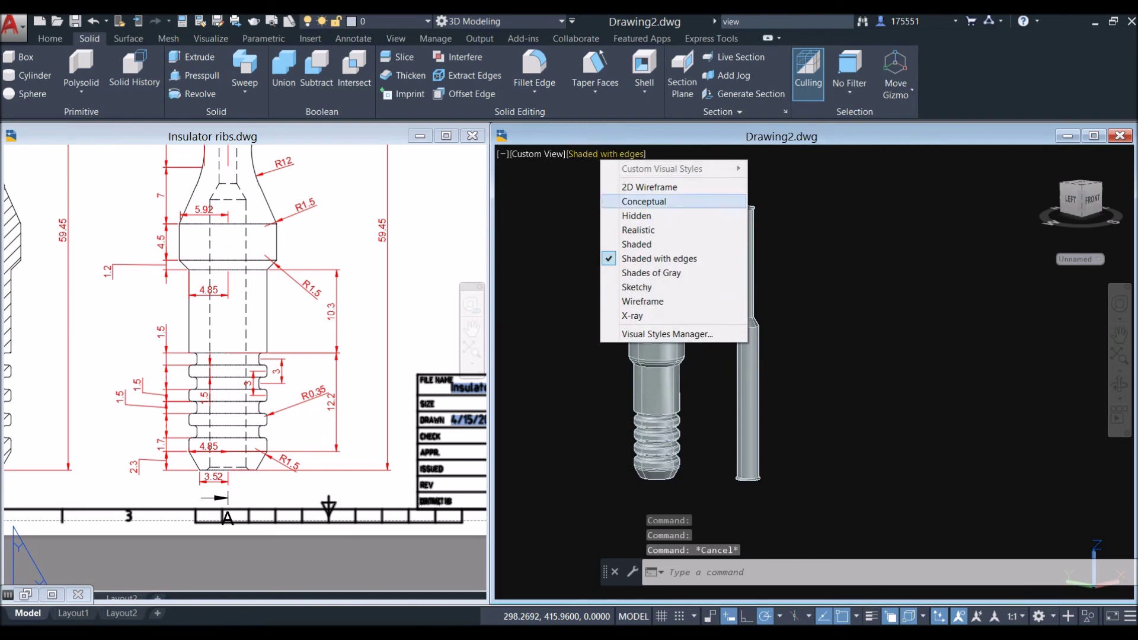
left_click(620, 323)
middle_click_drag(635, 385, 657, 346, "shift")
scroll(738, 490, "up", 5)
middle_click_drag(731, 483, 752, 393)
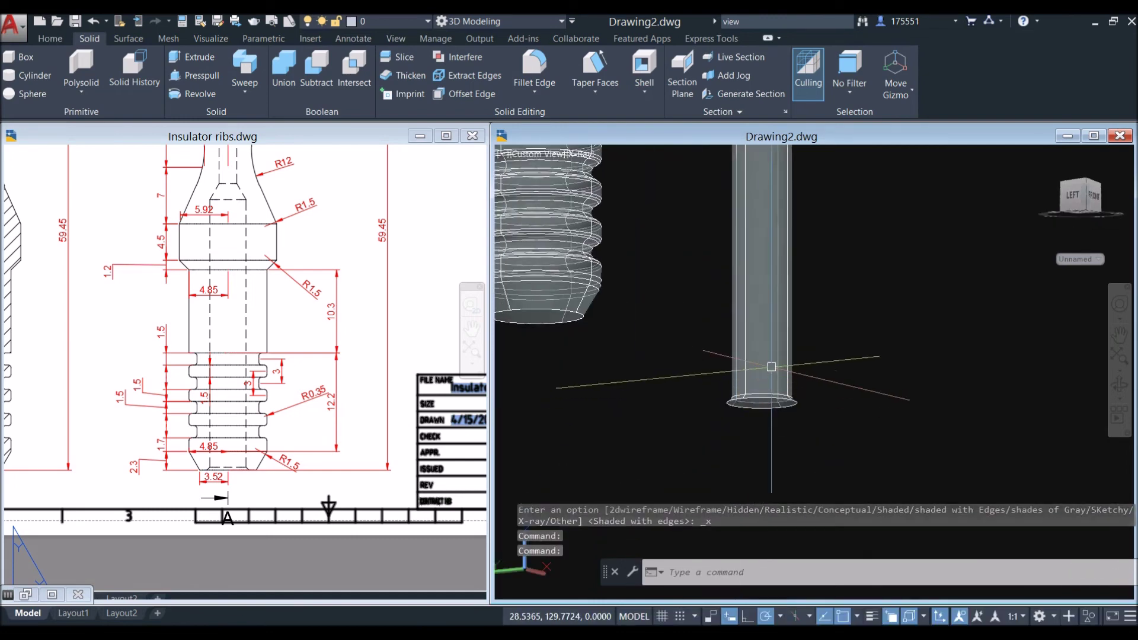
Move the bore solid from the centre of its flared bottom end to the centre of the insulator's bottom face.
left_click(772, 368)
right_click(822, 327)
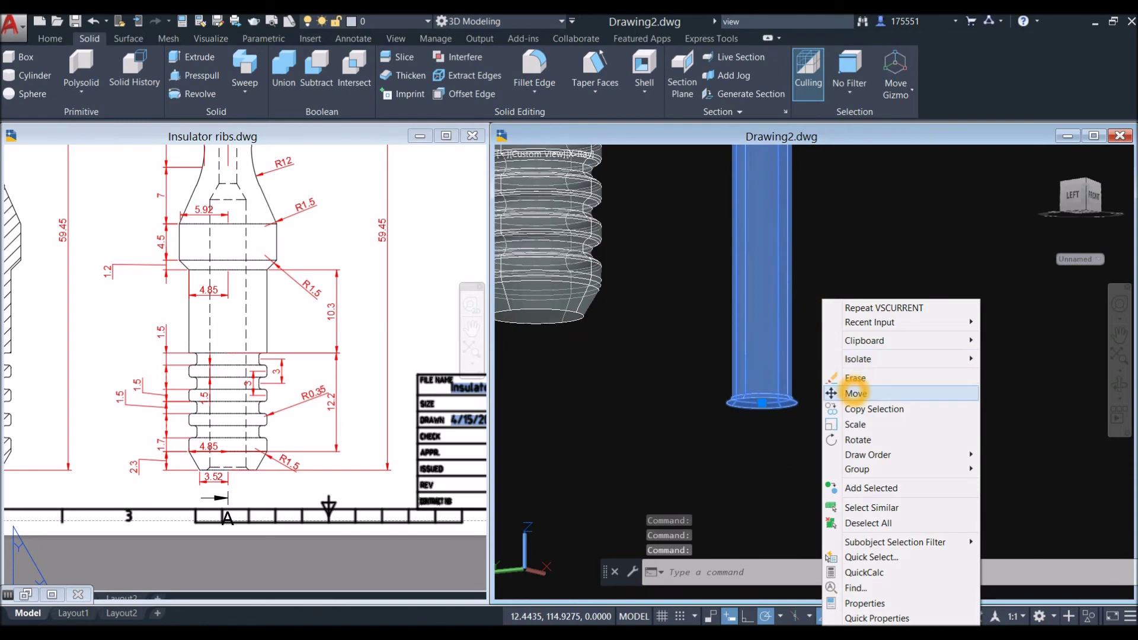
left_click(856, 393)
scroll(800, 426, "up", 2)
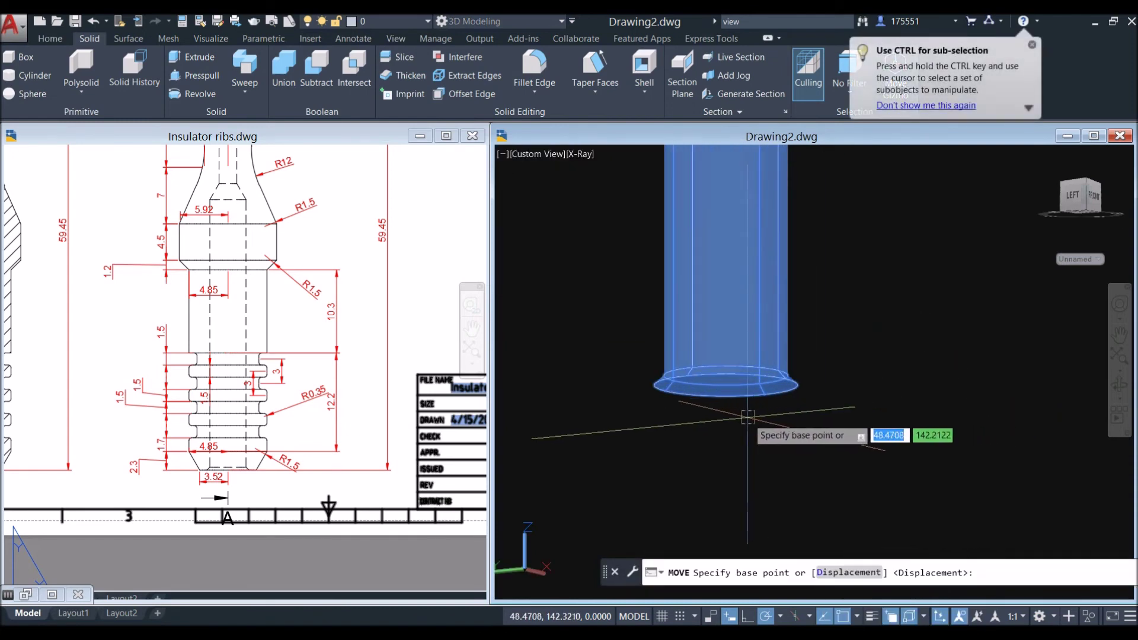
left_click(726, 385)
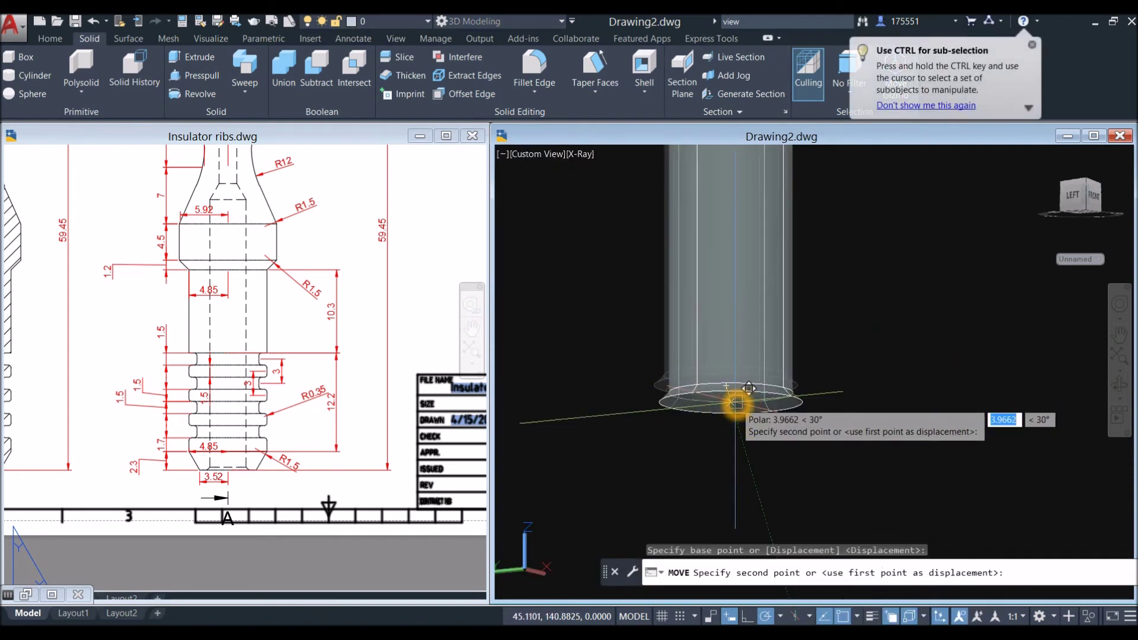
scroll(736, 399, "down", 3)
scroll(691, 356, "up", 3)
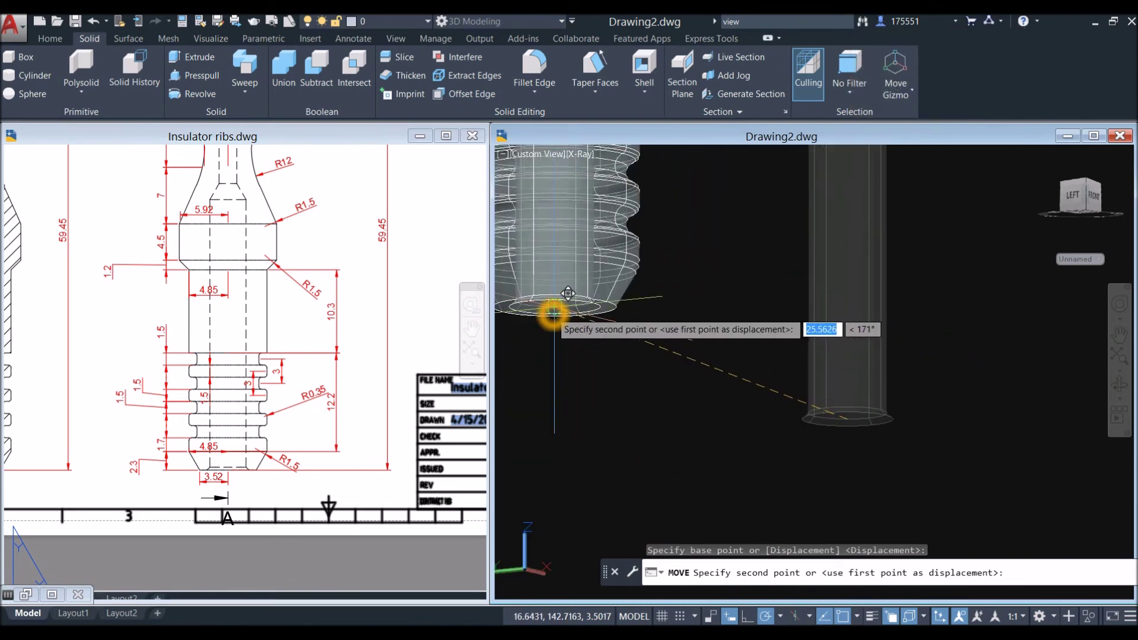
left_click(553, 314)
scroll(521, 330, "down", 3)
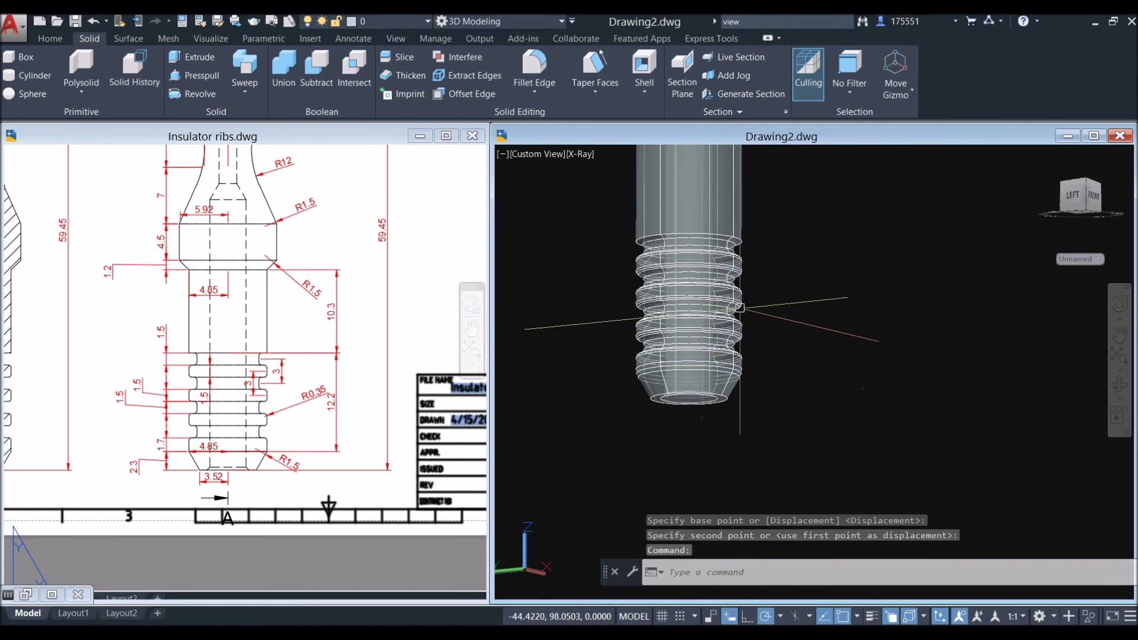
Examine the bore solid's position inside the insulator in Drawing2, from the Front view and at an angle.
middle_click_drag(740, 307, 745, 358, "shift")
scroll(749, 317, "down", 3)
middle_click_drag(750, 318, 741, 463)
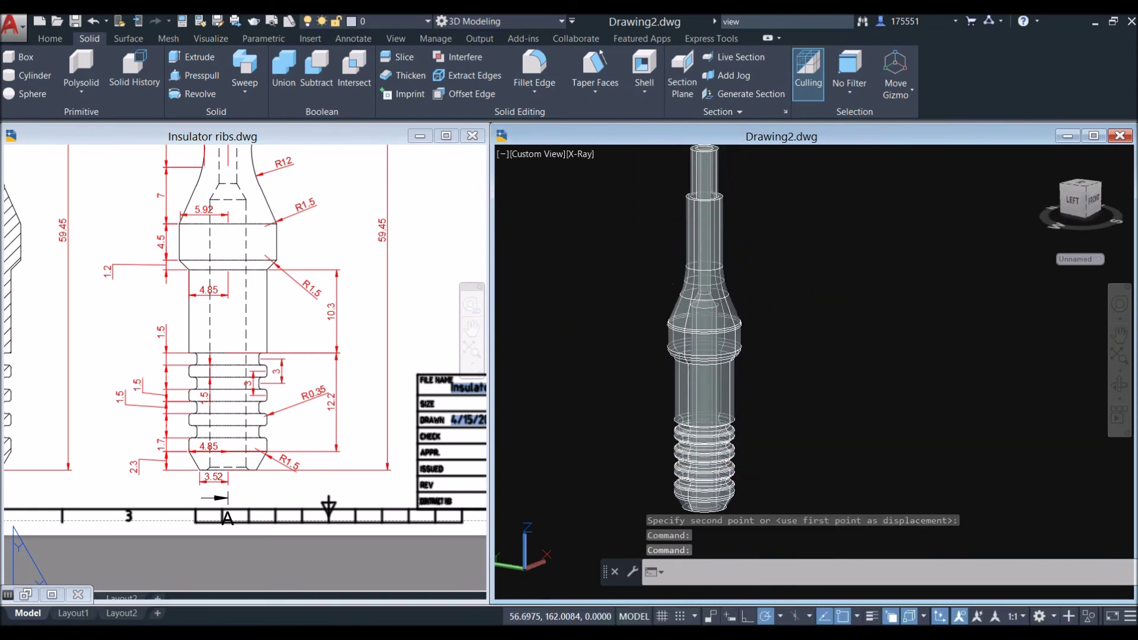
middle_click_drag(723, 151, 697, 219)
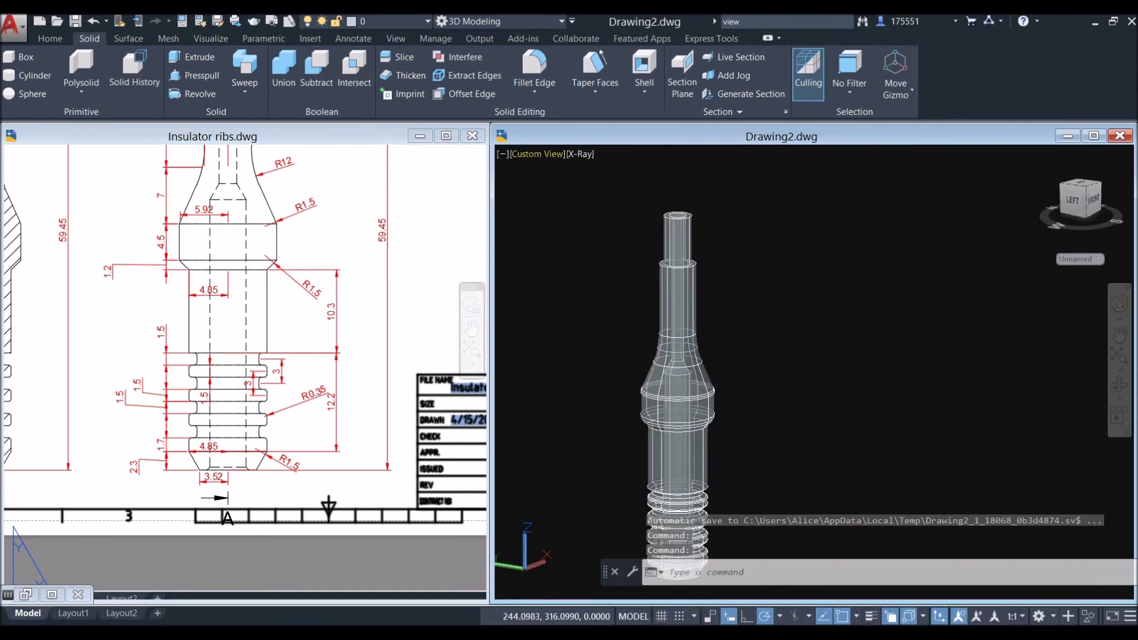
left_click(549, 157)
left_click(570, 244)
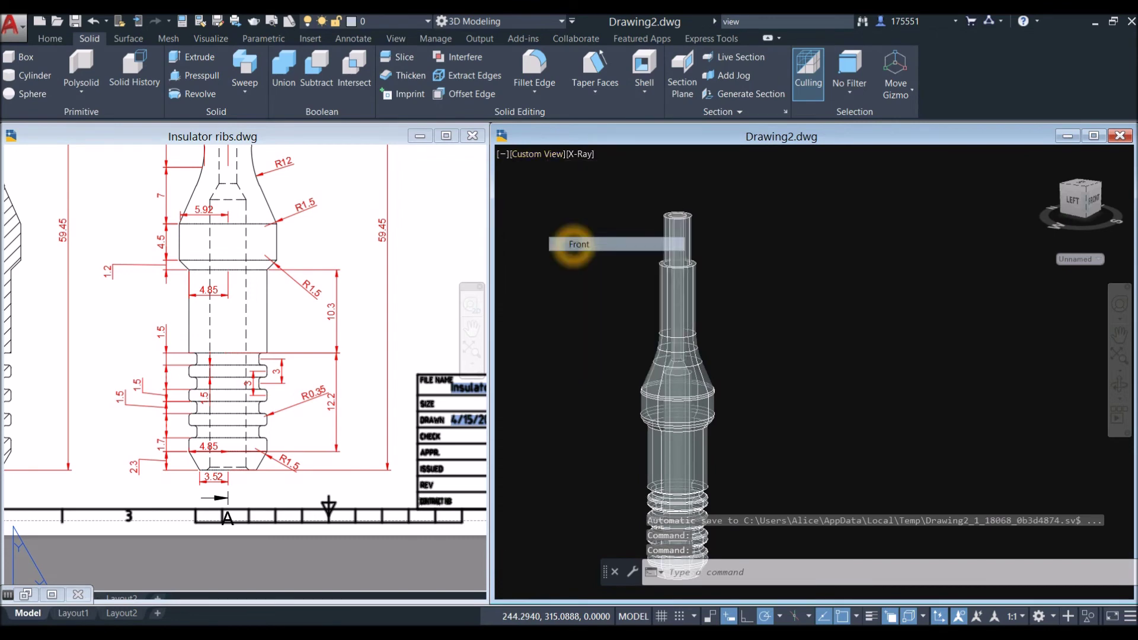
scroll(818, 178, "up", 3)
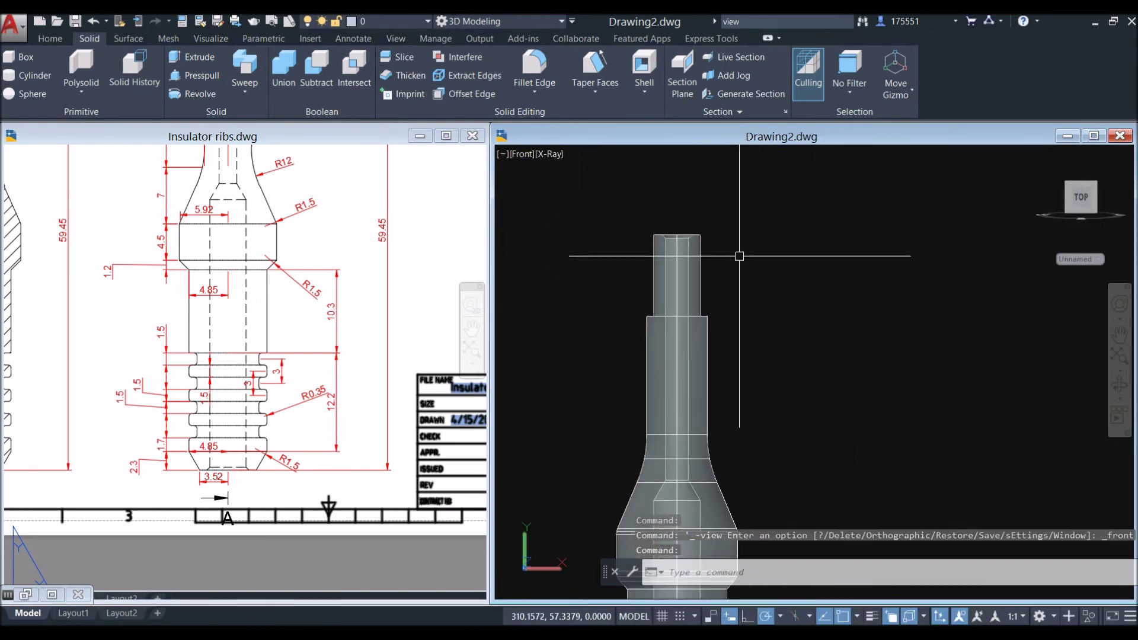
scroll(688, 231, "up", 3)
scroll(688, 230, "down", 5)
scroll(685, 437, "up", 5)
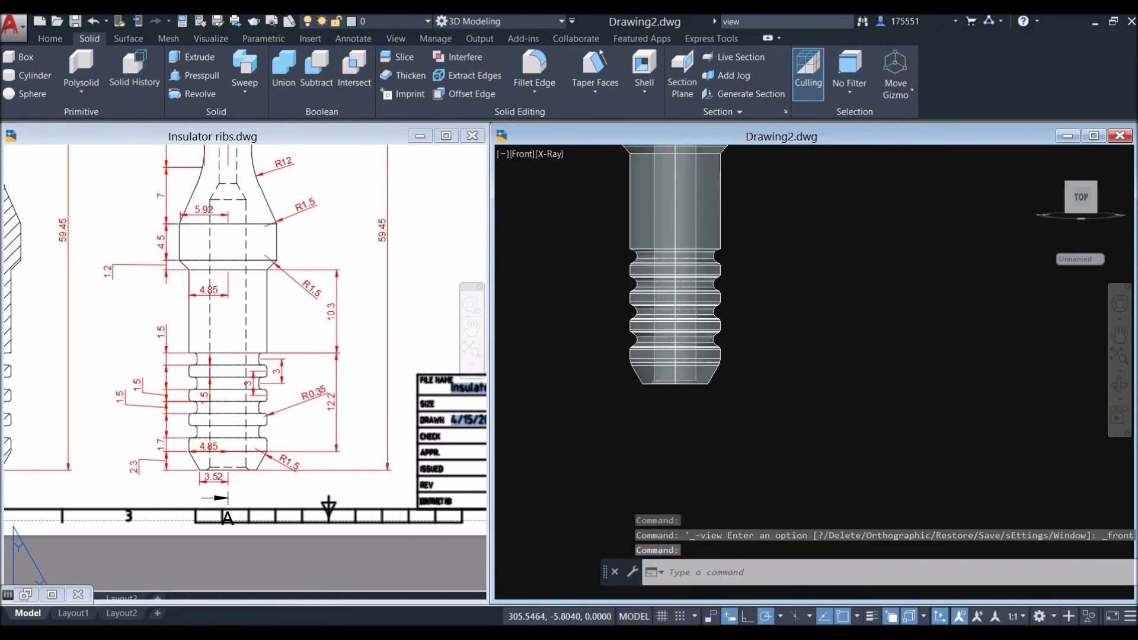
scroll(703, 386, "down", 5)
middle_click_drag(722, 290, 726, 320, "shift")
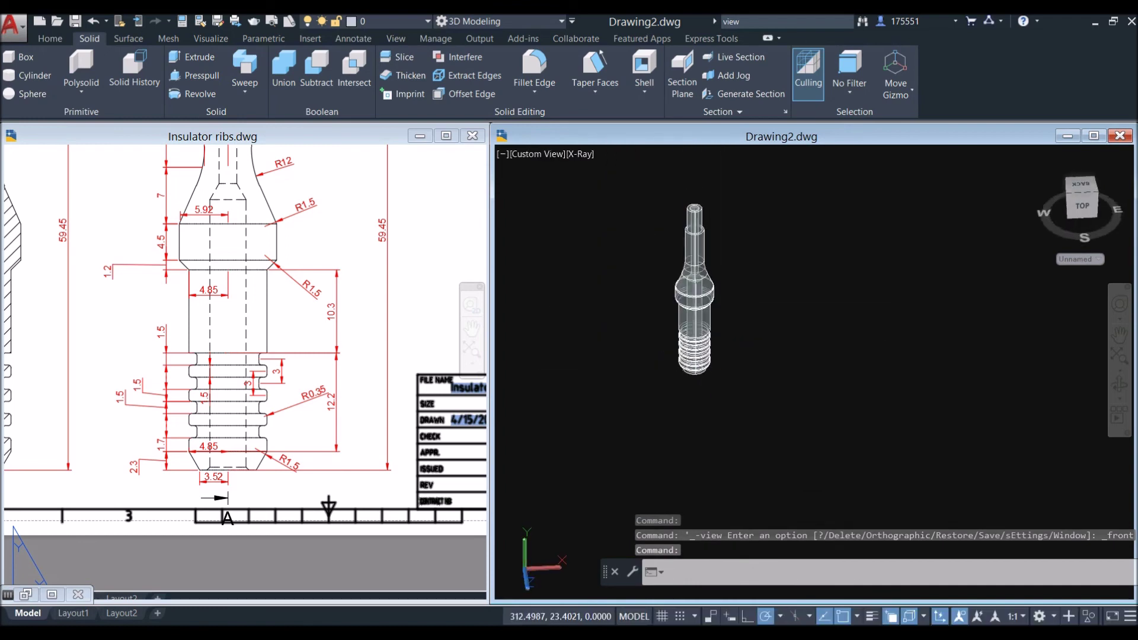
Subtract the inner bore solid from the insulator body in Drawing2.
scroll(693, 233, "up", 5)
middle_click_drag(693, 234, 673, 287)
key("Escape")
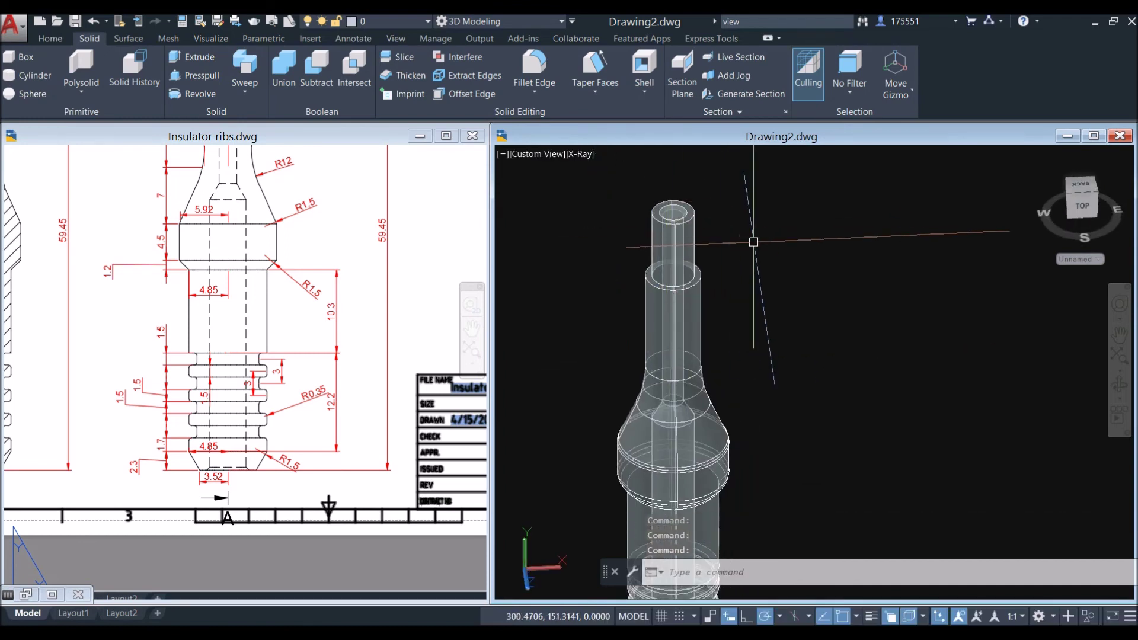
type("sub")
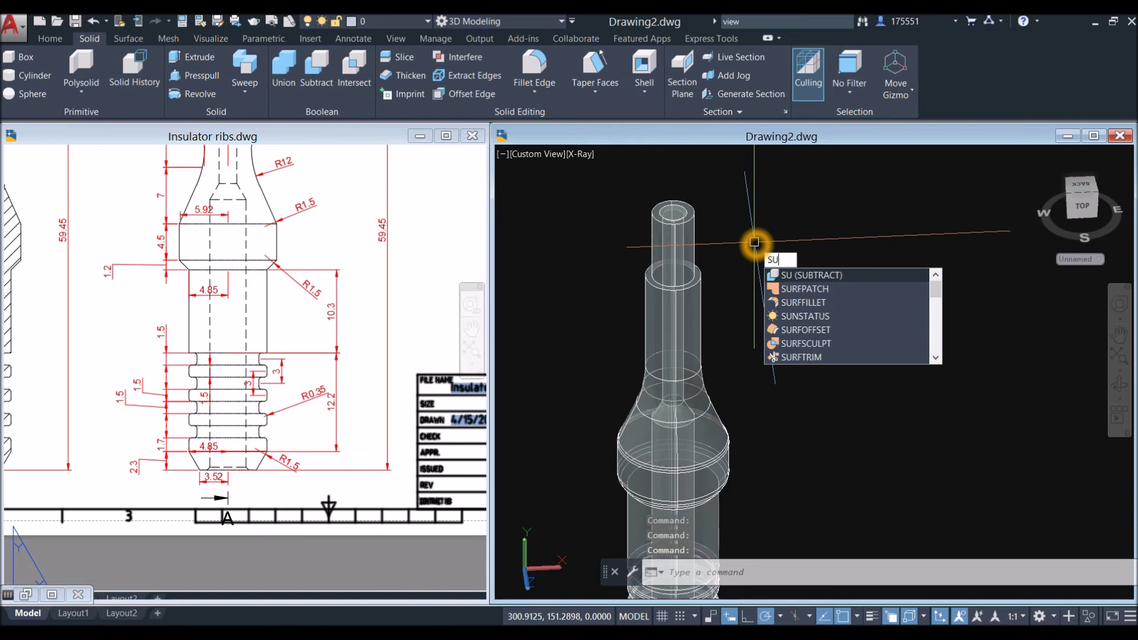
key("Return")
scroll(752, 242, "up", 3)
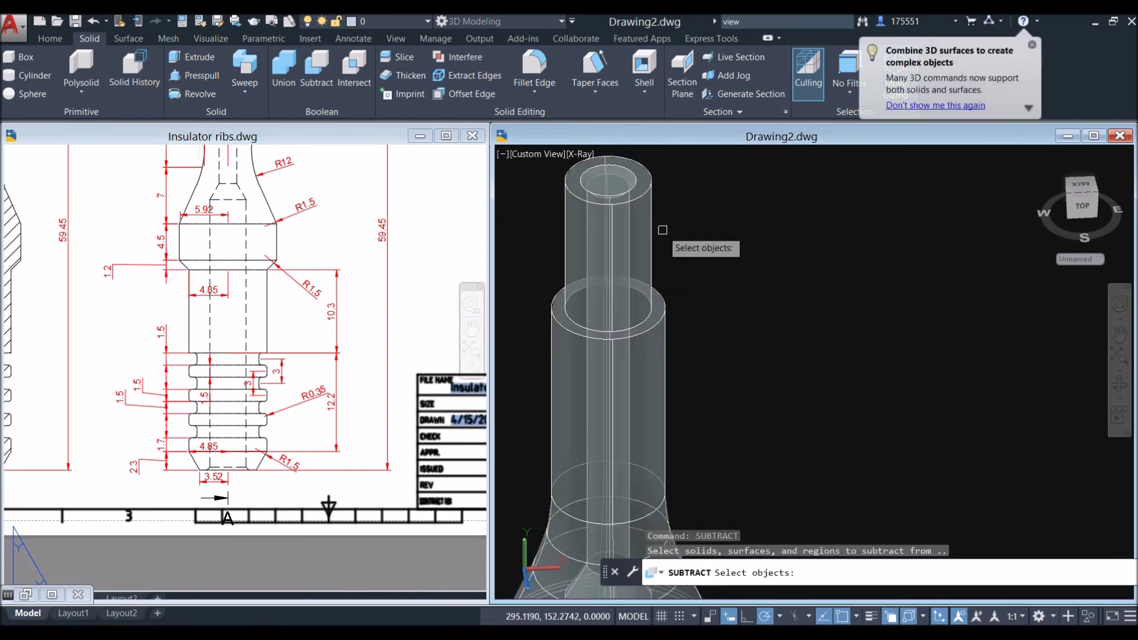
left_click(655, 239)
right_click(690, 204)
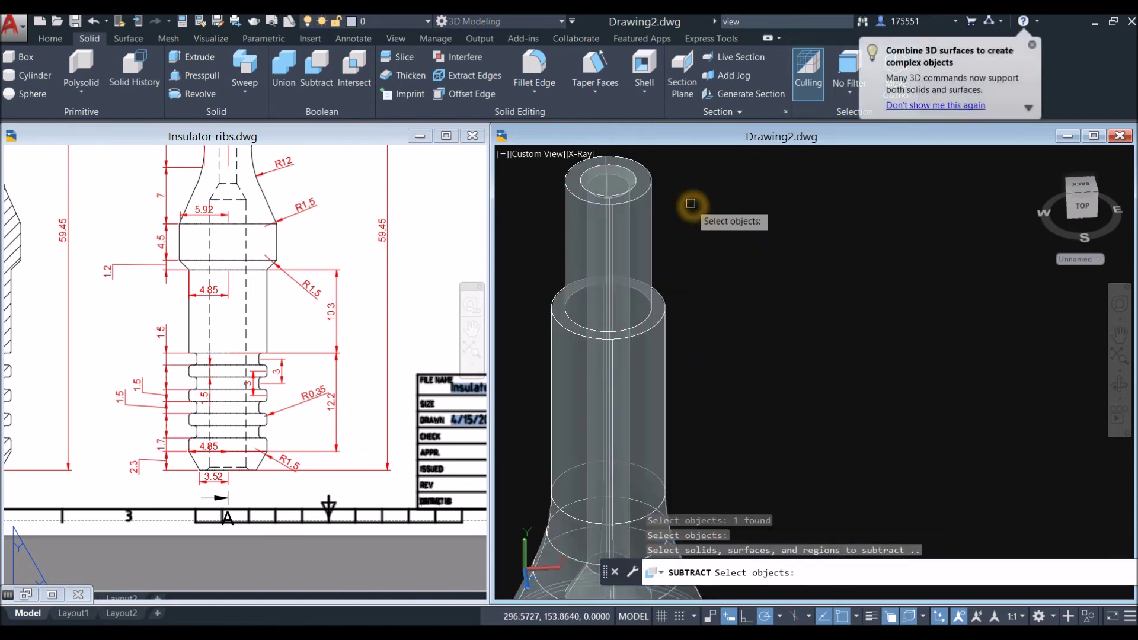
left_click(609, 172)
scroll(609, 172, "up", 3)
left_click(611, 183)
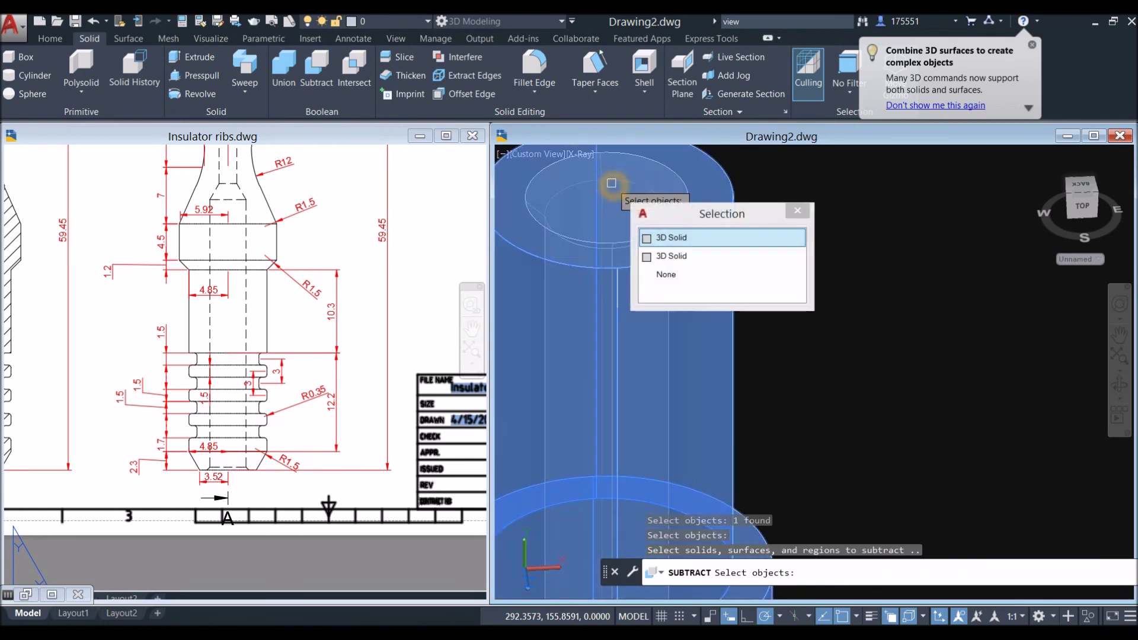
left_click(662, 256)
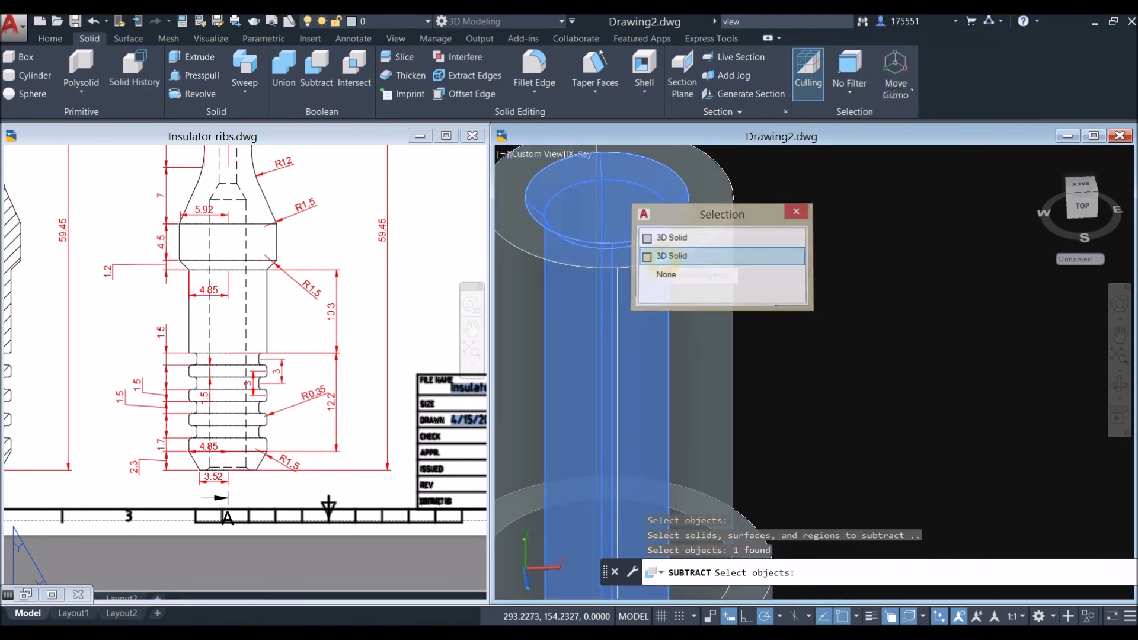
scroll(668, 252, "down", 5)
right_click(714, 229)
scroll(715, 228, "down", 2)
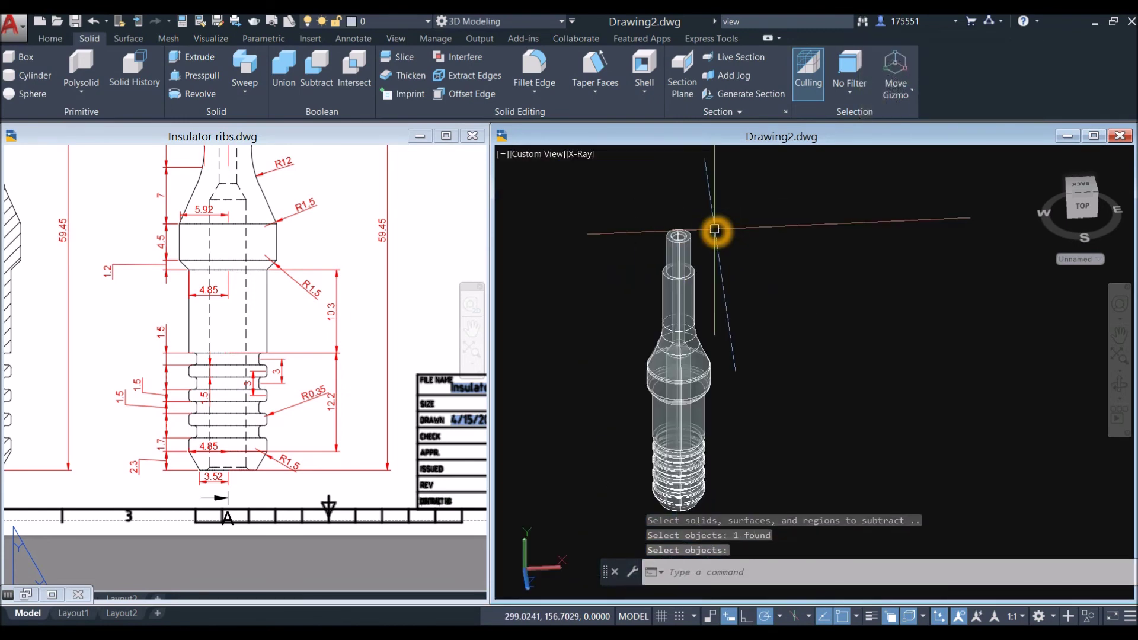
scroll(714, 231, "down", 2)
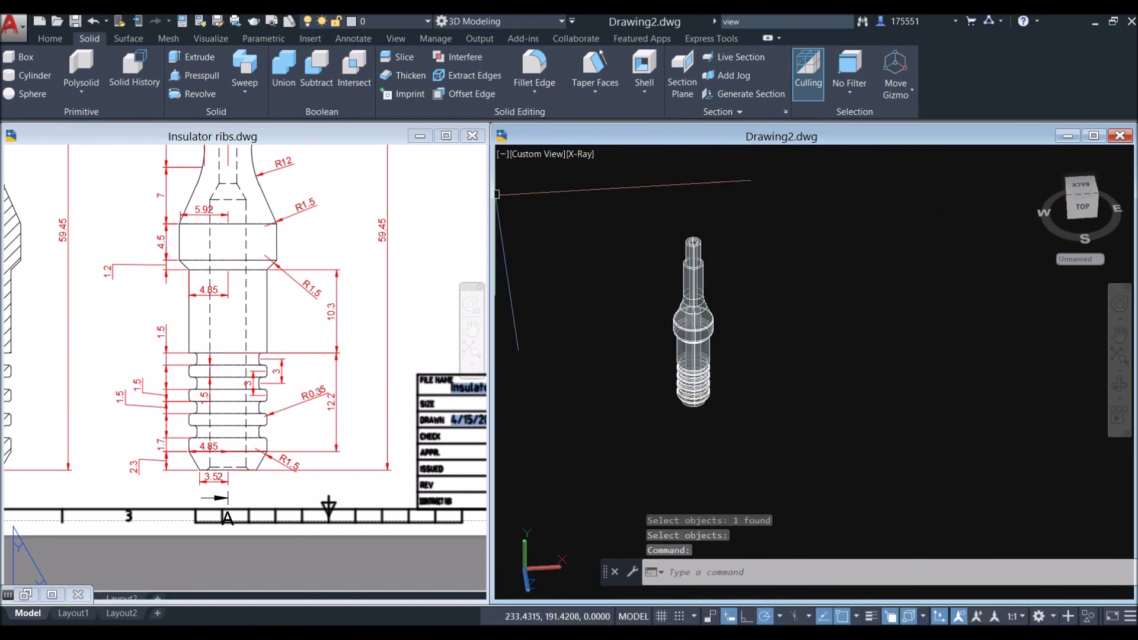
Minimize the Insulator ribs drawing, maximize Drawing2 and set its visual style to Realistic.
left_click(421, 137)
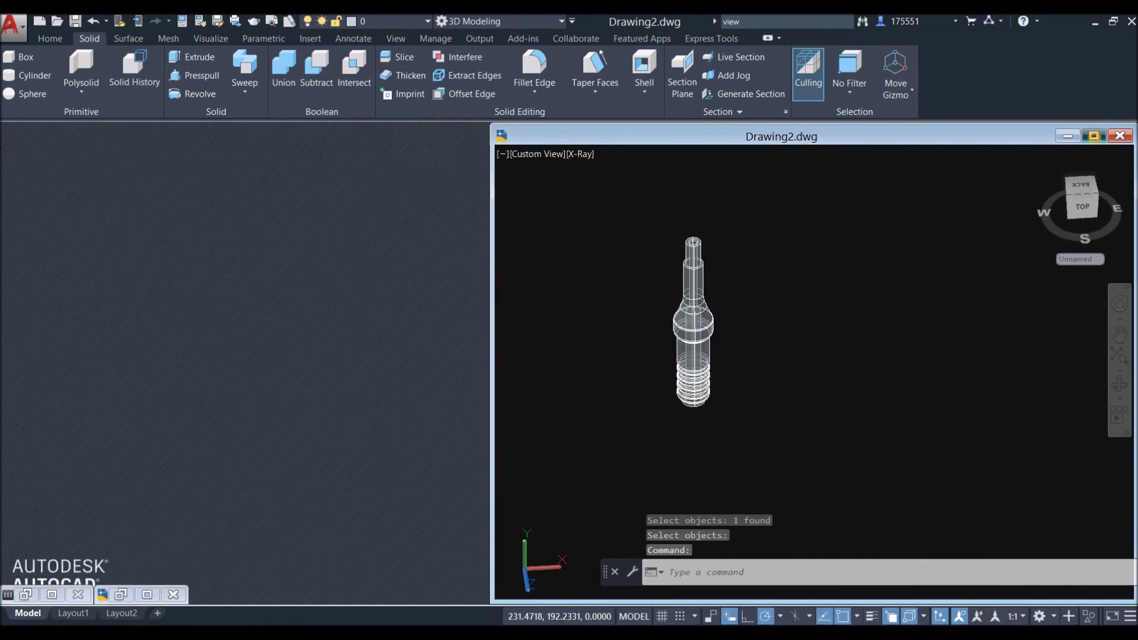
left_click(1093, 136)
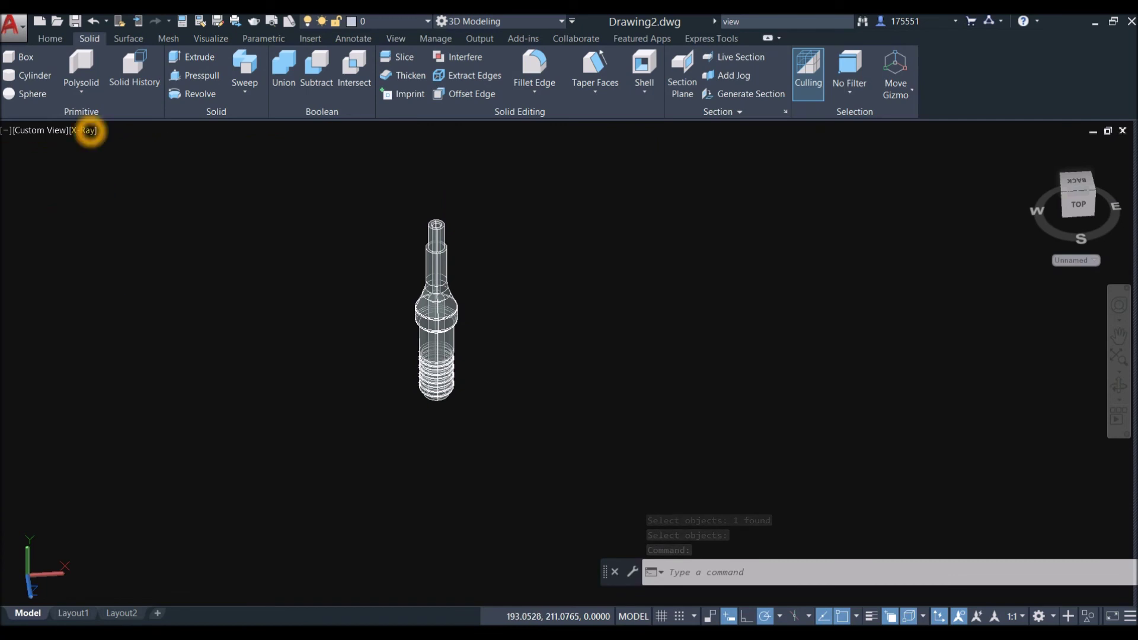
left_click(88, 130)
left_click(122, 206)
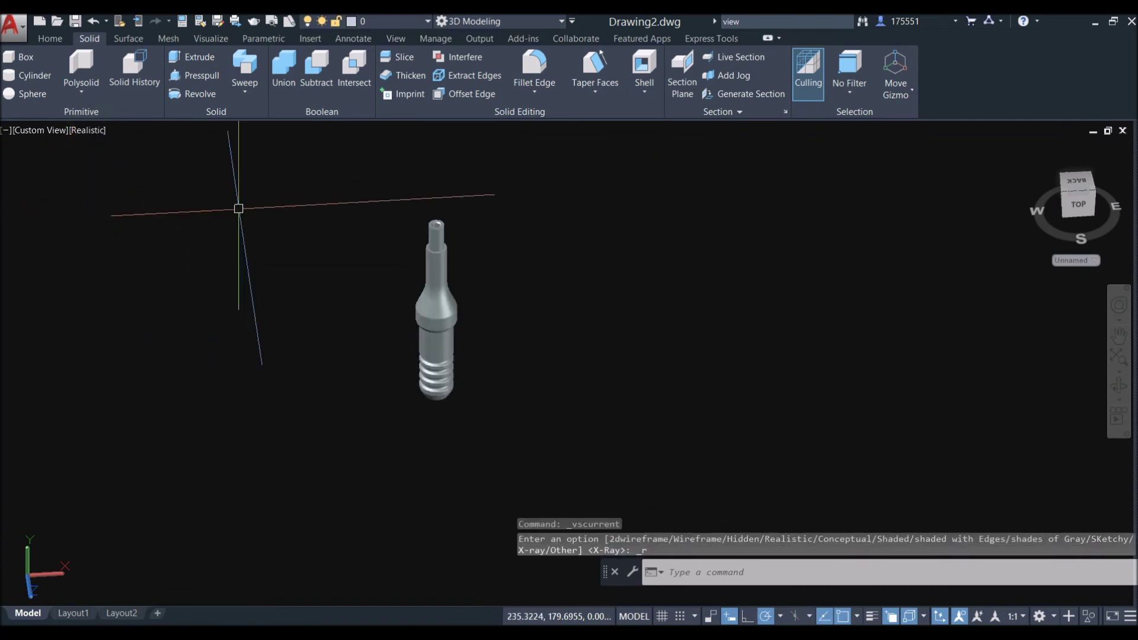
scroll(434, 257, "up", 3)
mouse_move(442, 244)
middle_mouse_down("shift")
mouse_move(439, 266)
mouse_move(447, 252)
middle_mouse_up("shift")
scroll(446, 252, "down", 3)
Copy the finished insulator to a free spot beside the original, level with it along the X axis.
left_click(424, 254)
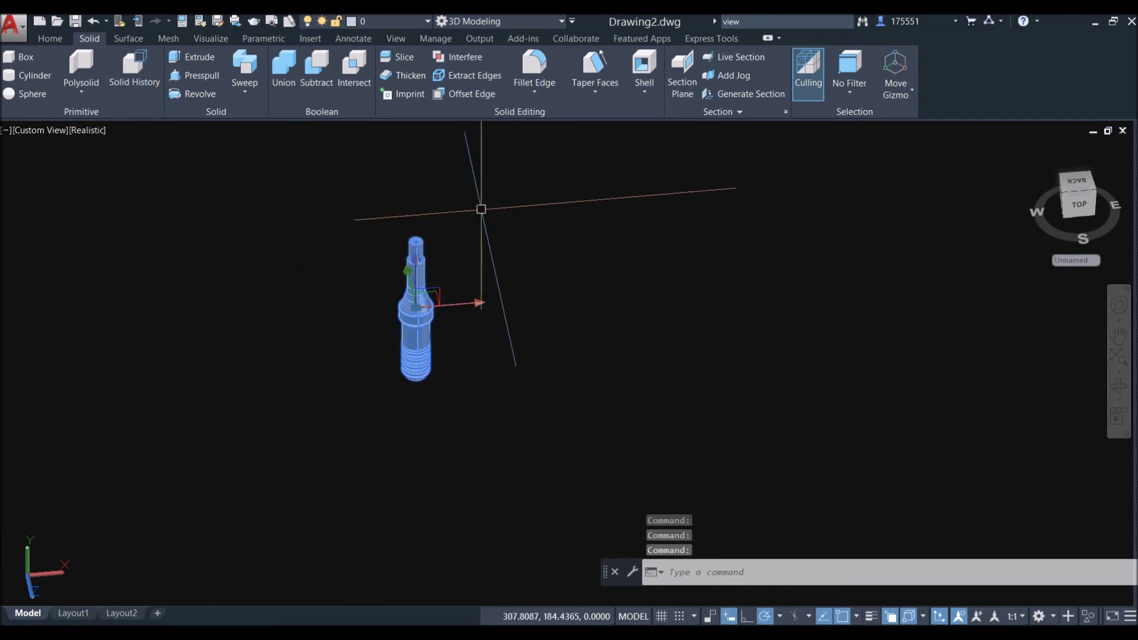
right_click(482, 211)
left_click(533, 320)
left_click(496, 332)
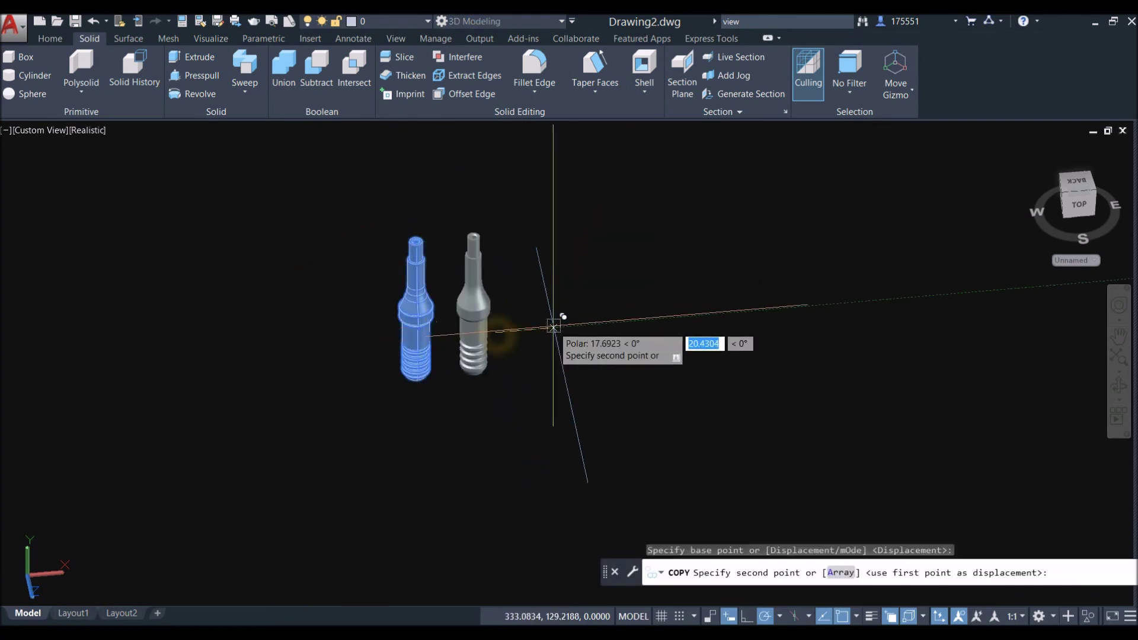
left_click(593, 326)
right_click(609, 289)
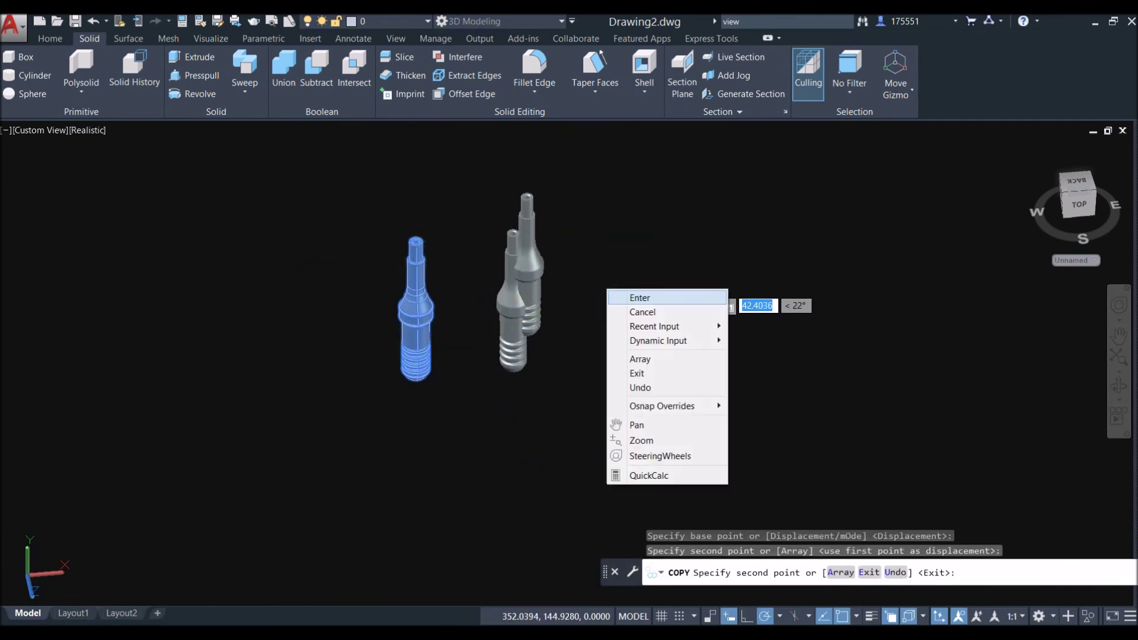
left_click(630, 296)
Slice the insulator copy in the Top view through its bore centre along the X direction, keeping only the rear half.
left_click(41, 130)
left_click(77, 158)
scroll(470, 205, "down", 2)
middle_click_drag(470, 205, 397, 236)
left_click(398, 57)
left_click(609, 249)
key("Return")
scroll(620, 246, "up", 4)
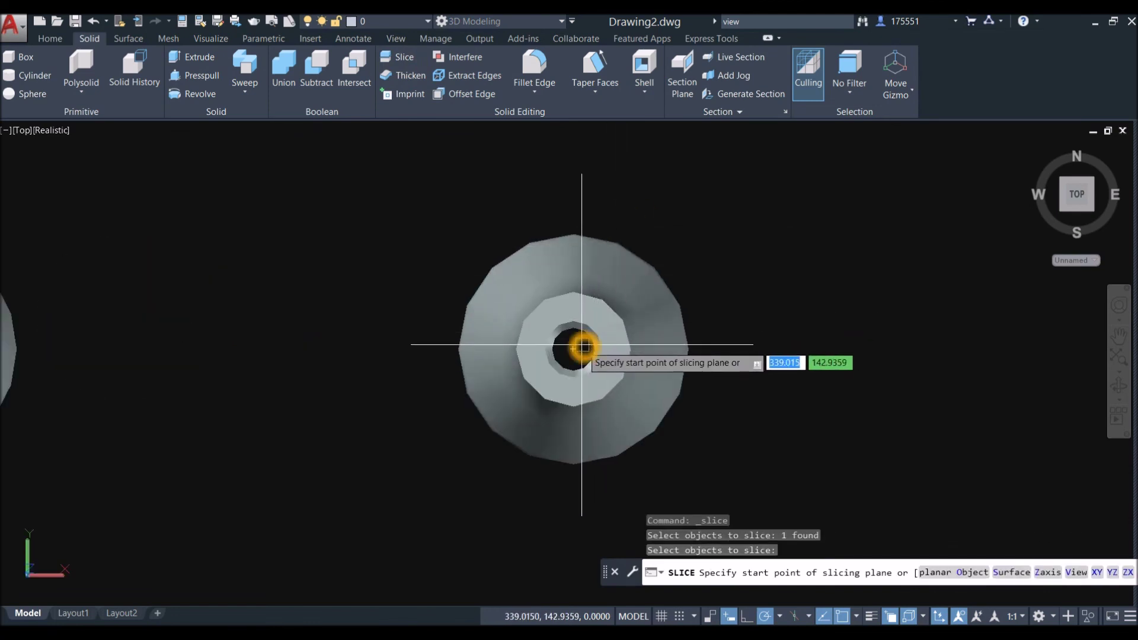
left_click(413, 351)
left_click(769, 358)
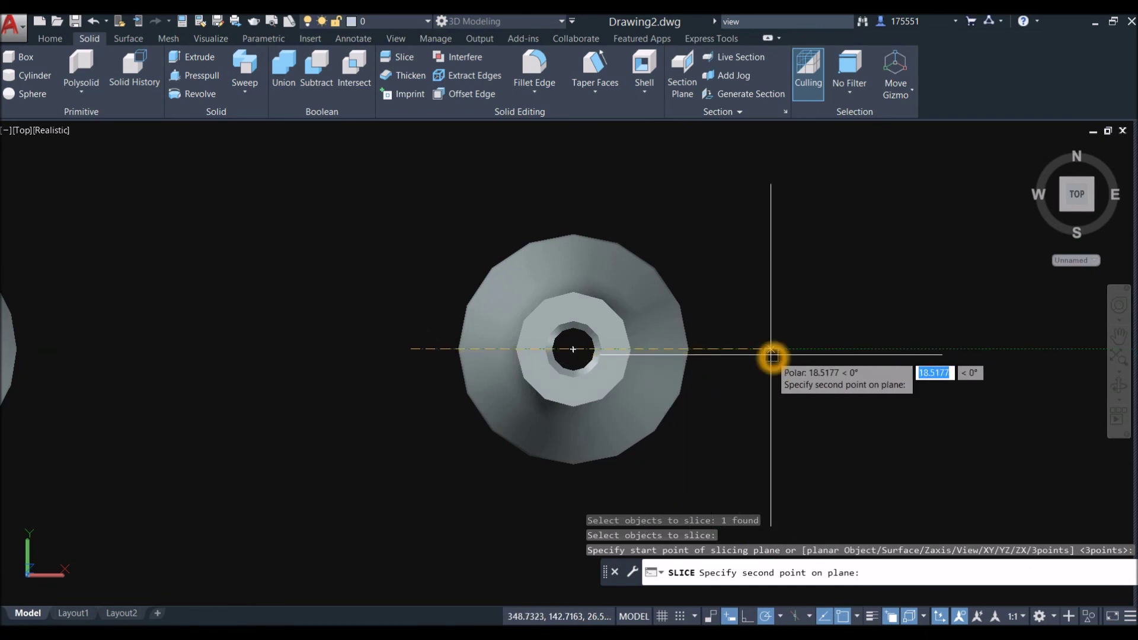
left_click(755, 316)
Examine the cut face of the sliced insulator and its stepped bore from several angles beside the whole insulator.
middle_click_drag(754, 316, 755, 255, "shift")
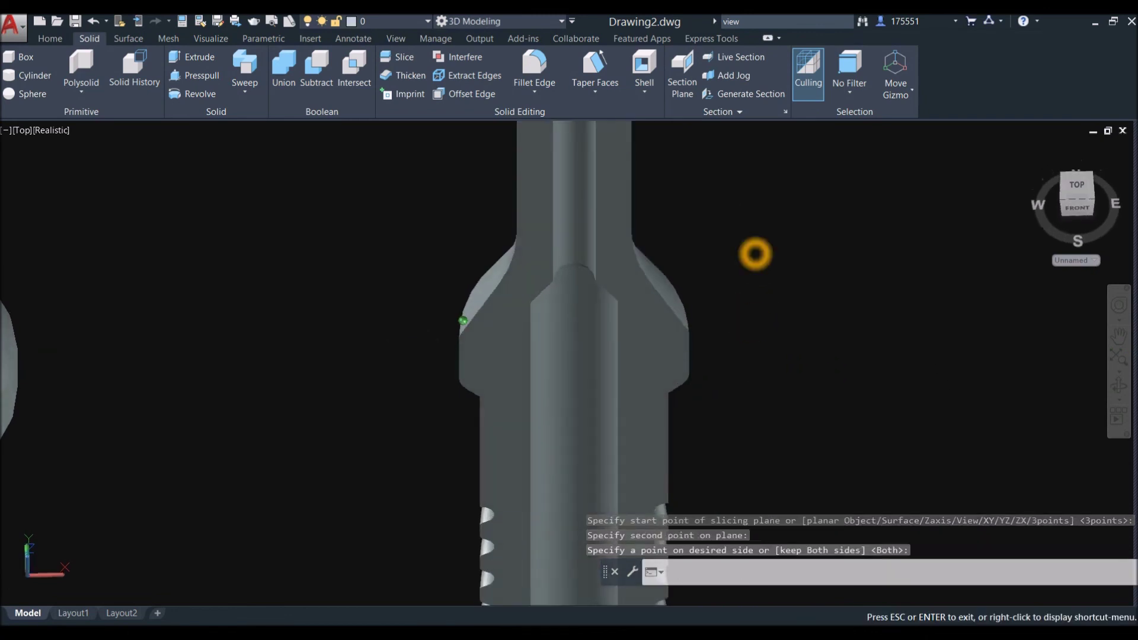
scroll(710, 287, "down", 2)
middle_click_drag(709, 287, 686, 294)
scroll(643, 294, "down", 1)
scroll(638, 332, "up", 2)
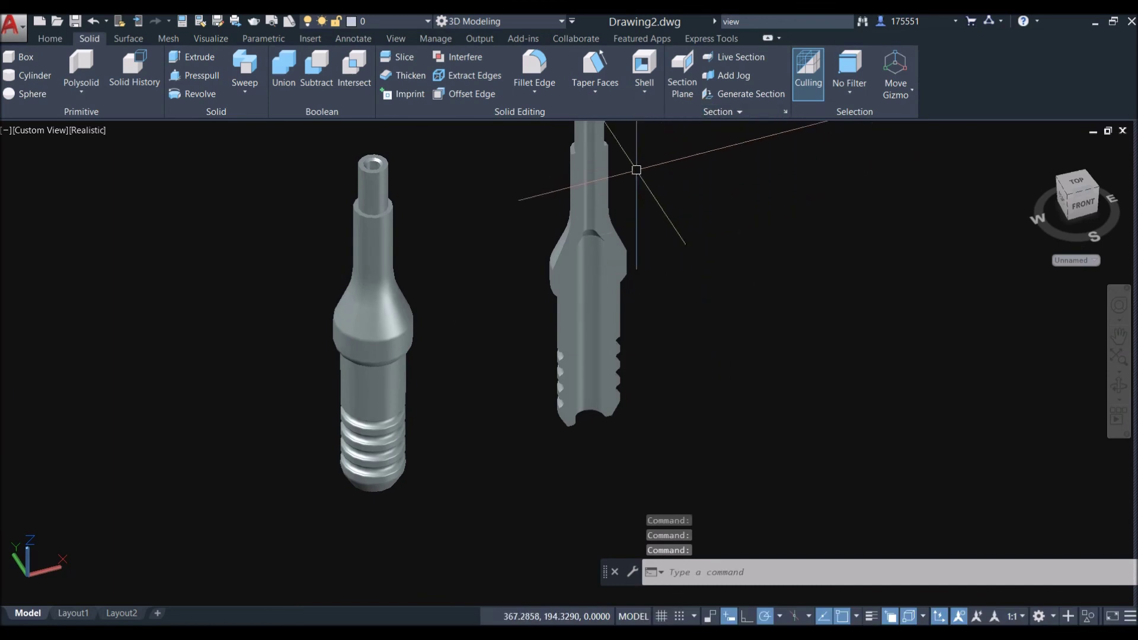
middle_click_drag(617, 188, 600, 295)
scroll(579, 237, "up", 4)
middle_click_drag(584, 190, 592, 225, "shift")
scroll(596, 275, "down", 2)
middle_click_drag(596, 311, 610, 275, "shift")
middle_click_drag(578, 374, 578, 181)
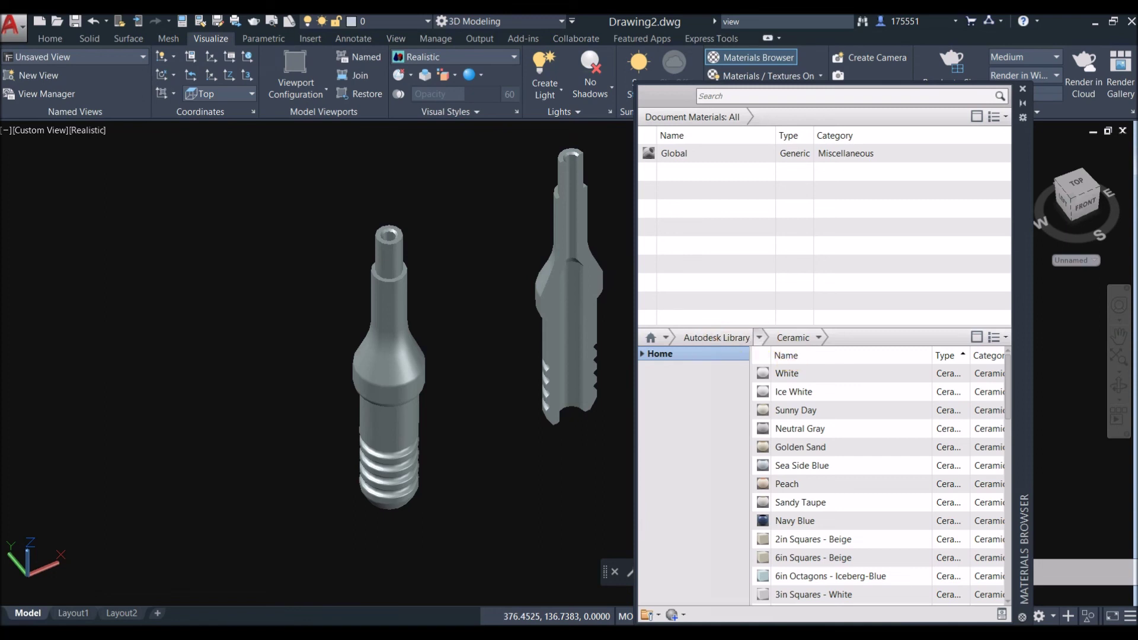
Add the Ice White material from the Autodesk Library's Ceramic category to the document materials.
left_click(758, 338)
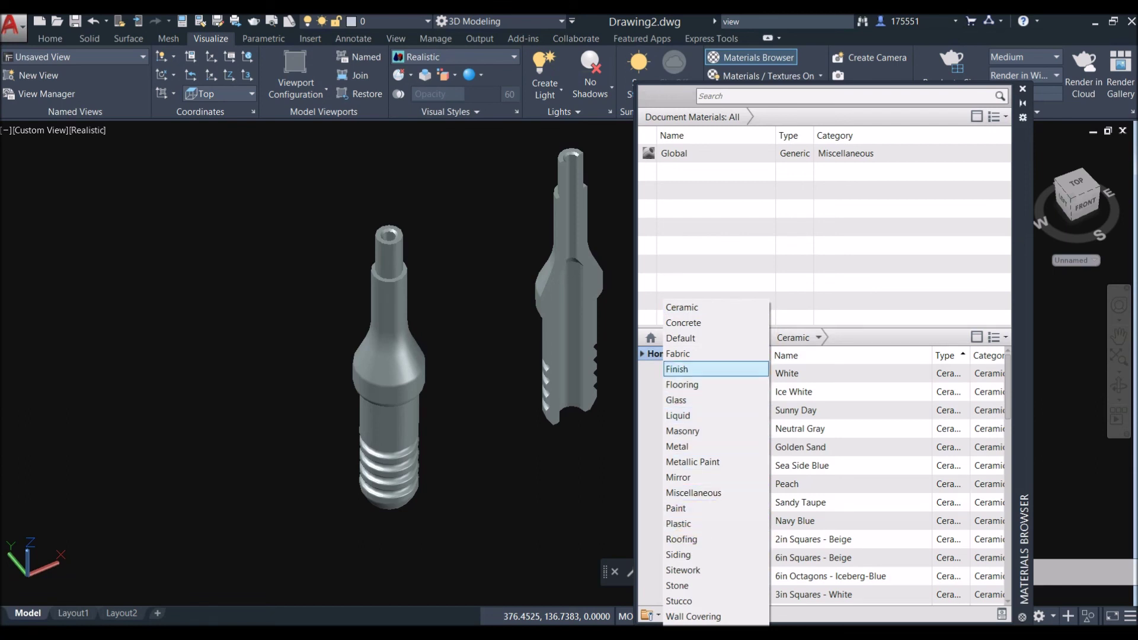
left_click(690, 307)
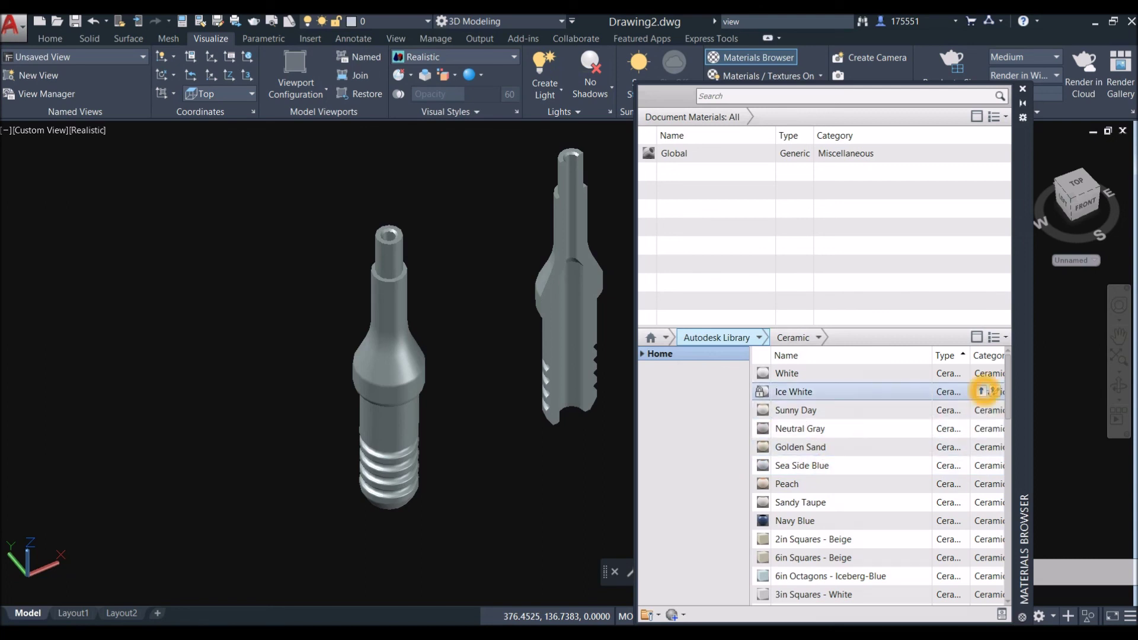
left_click(981, 392)
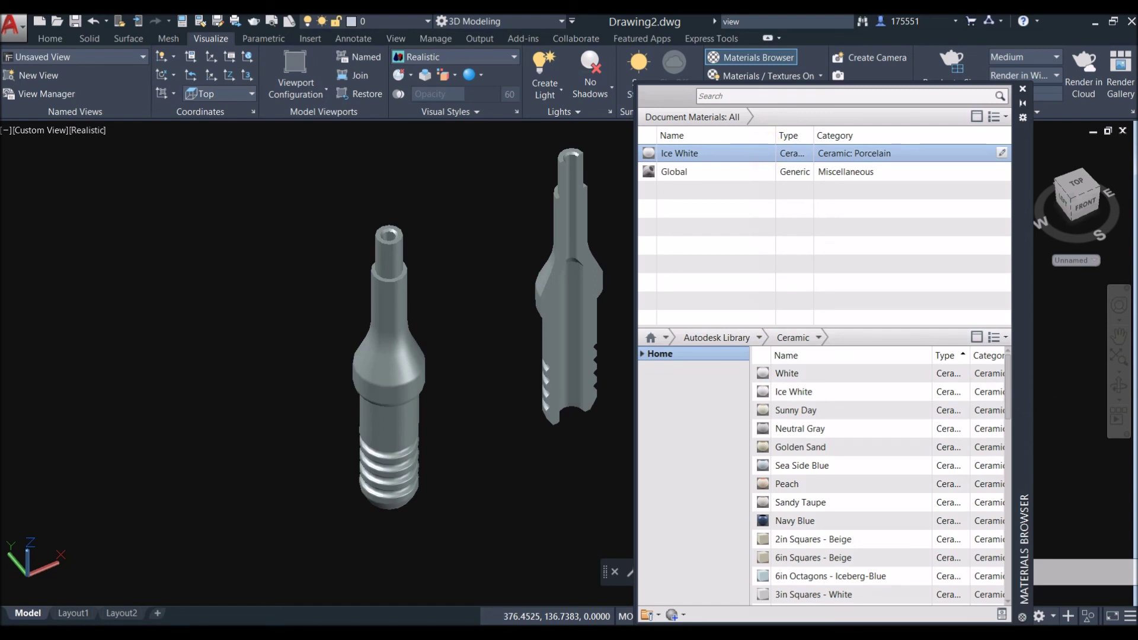
Assign the Ice White material to the whole insulator and erase the sliced half copy beside it.
left_click(407, 275)
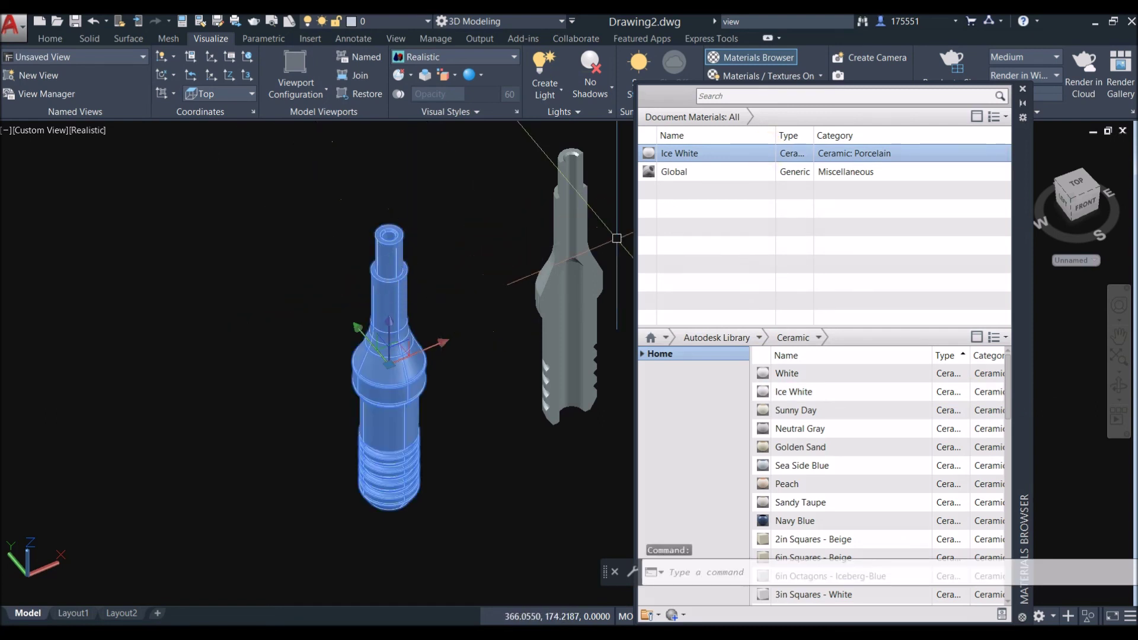
right_click(997, 151)
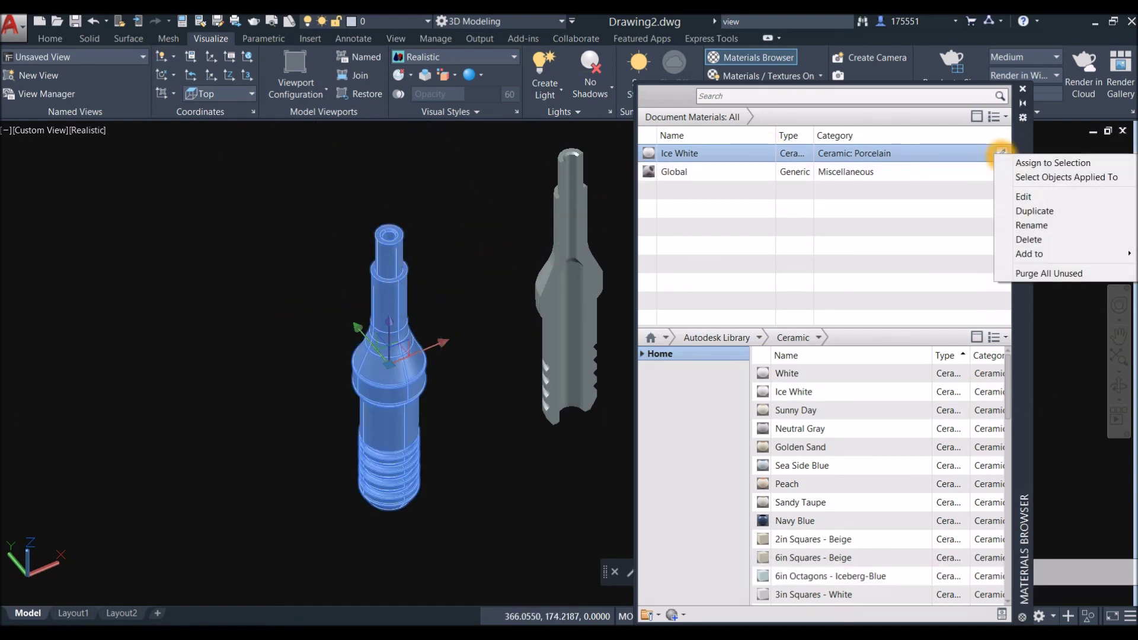
left_click(1020, 163)
left_click(501, 349)
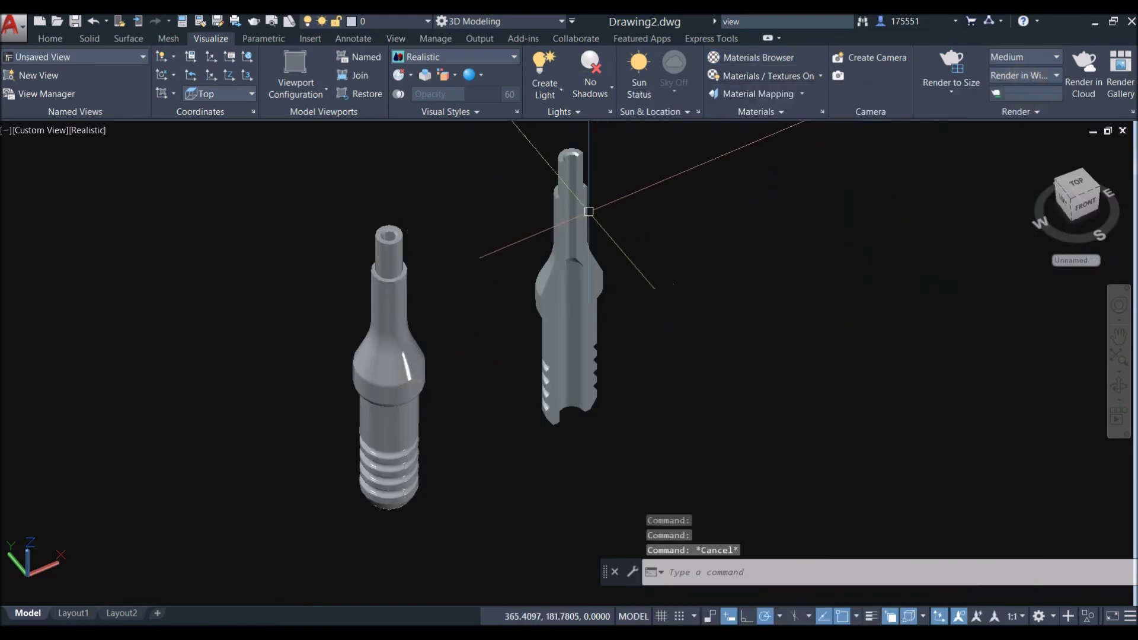
left_click(590, 214)
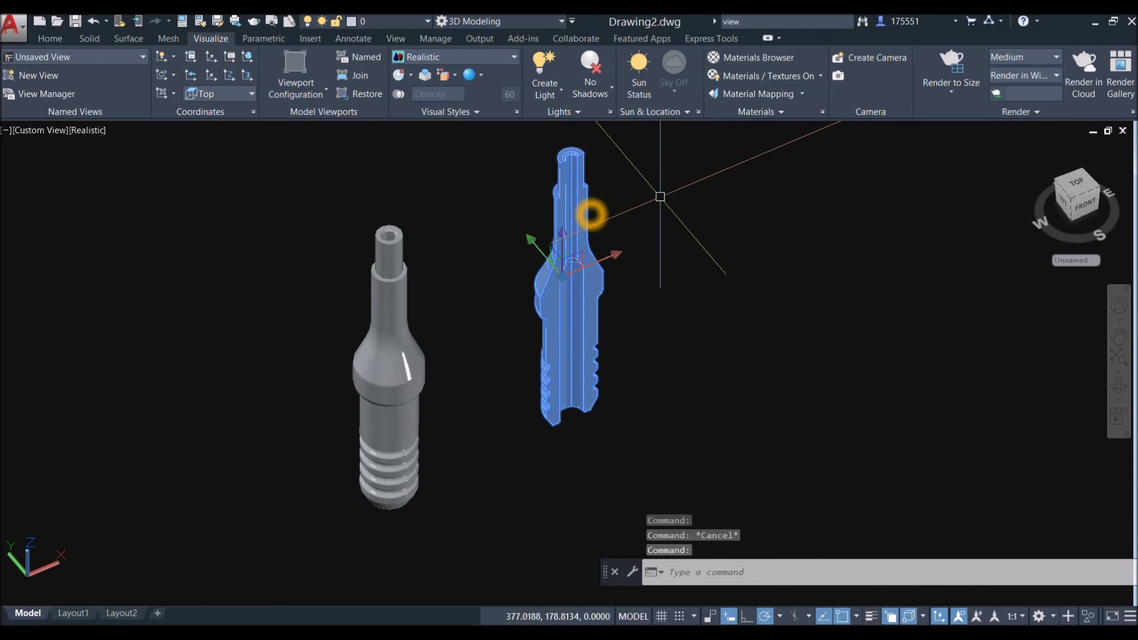
key("Delete")
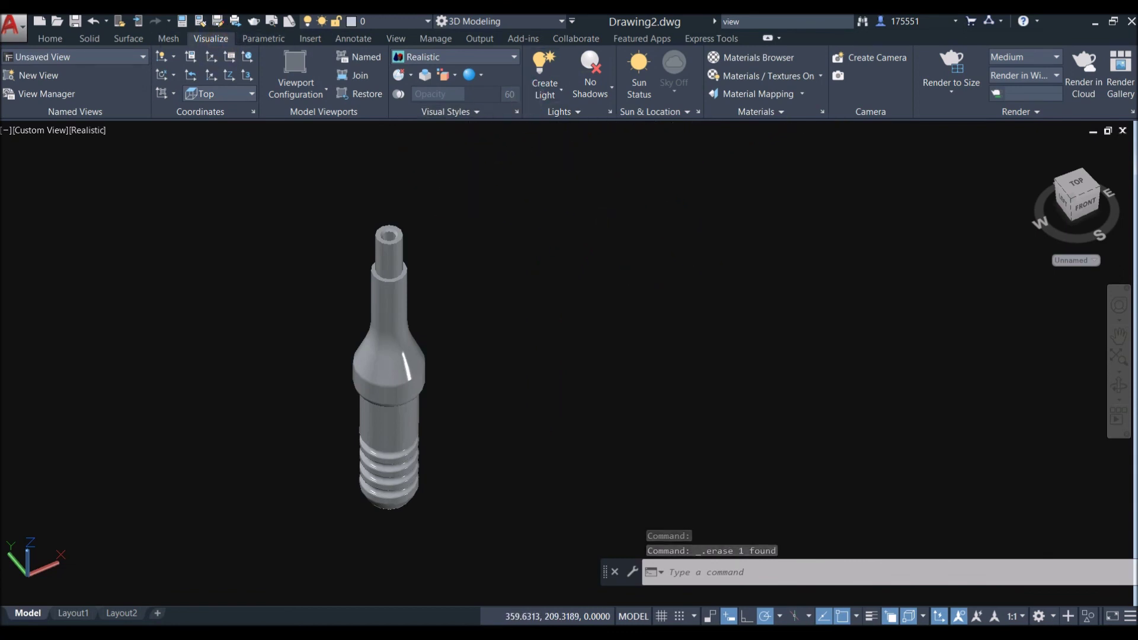
Brighten the scene by setting the default lighting's exposure to 7.50.
left_click(577, 113)
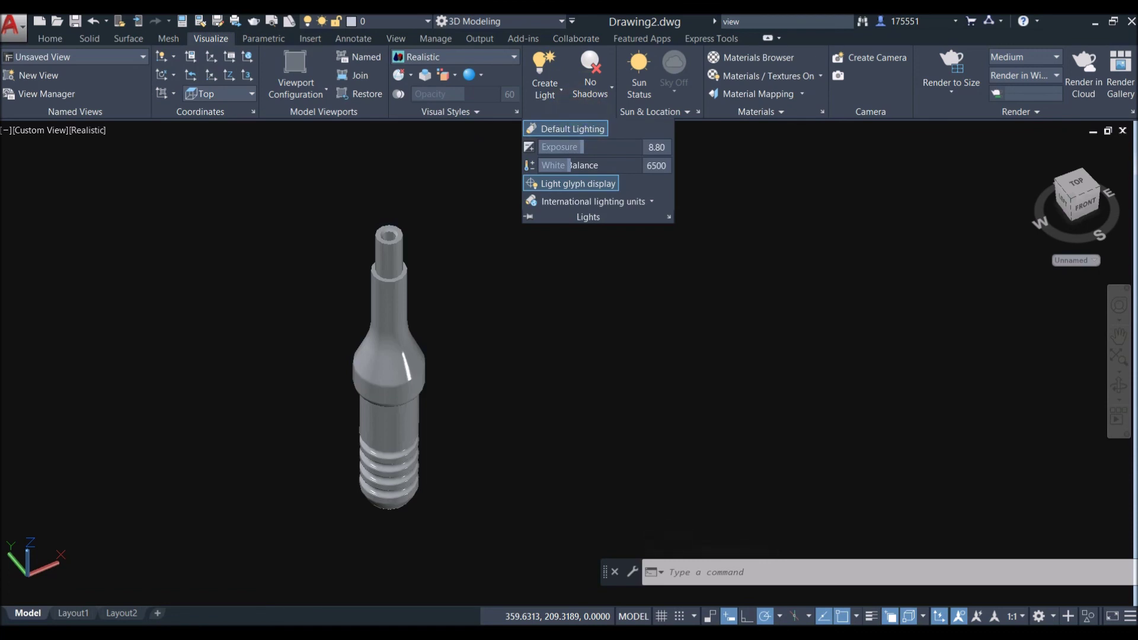
left_click_drag(582, 147, 565, 150)
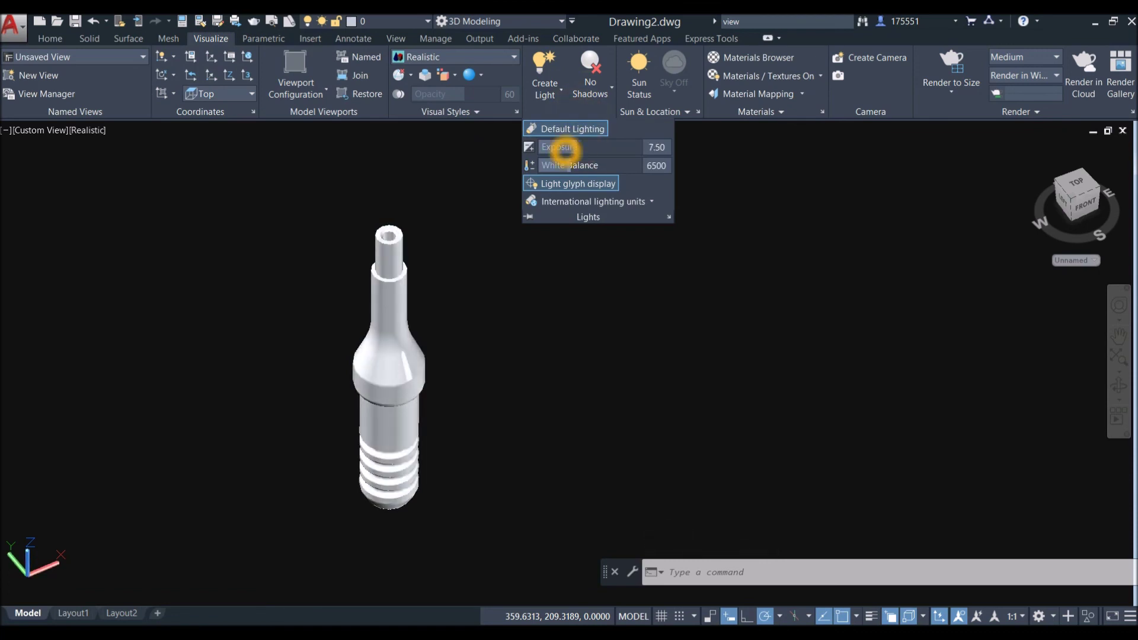
middle_click_drag(476, 325, 496, 281, "shift")
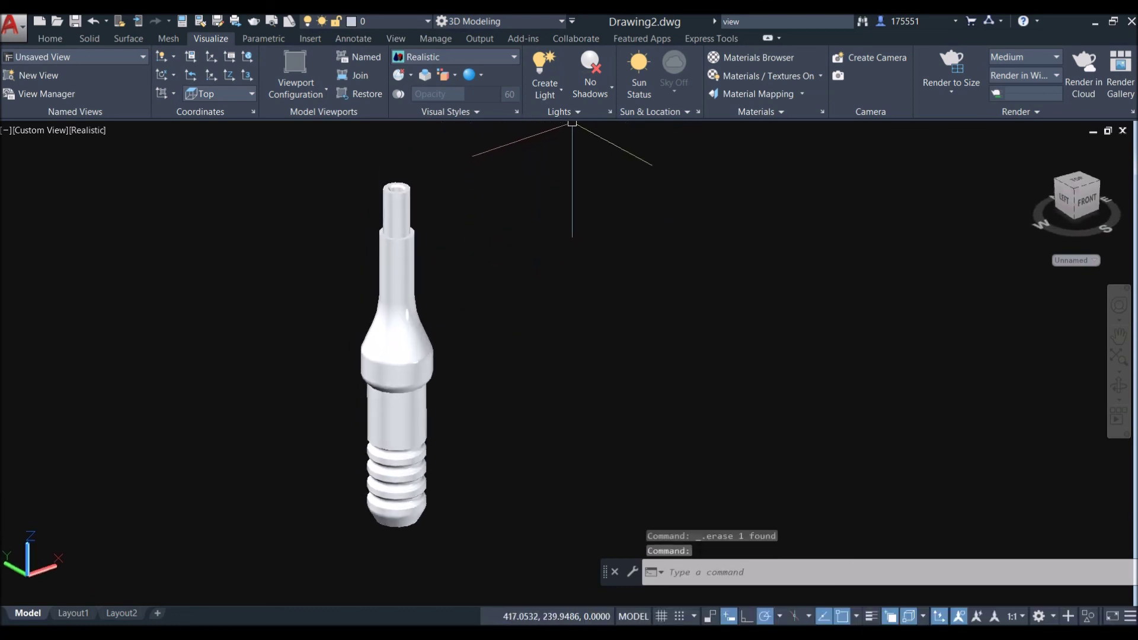
Set the lighting's white balance to about 5659 and inspect the insulator from a slightly different angle.
left_click(576, 115)
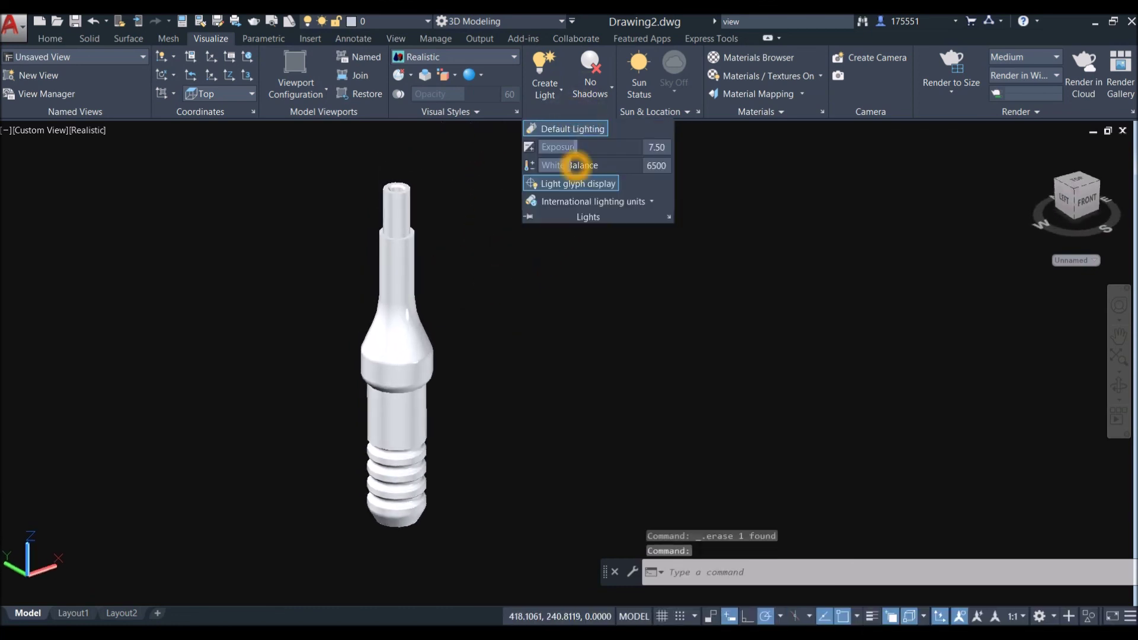
left_click_drag(573, 165, 565, 165)
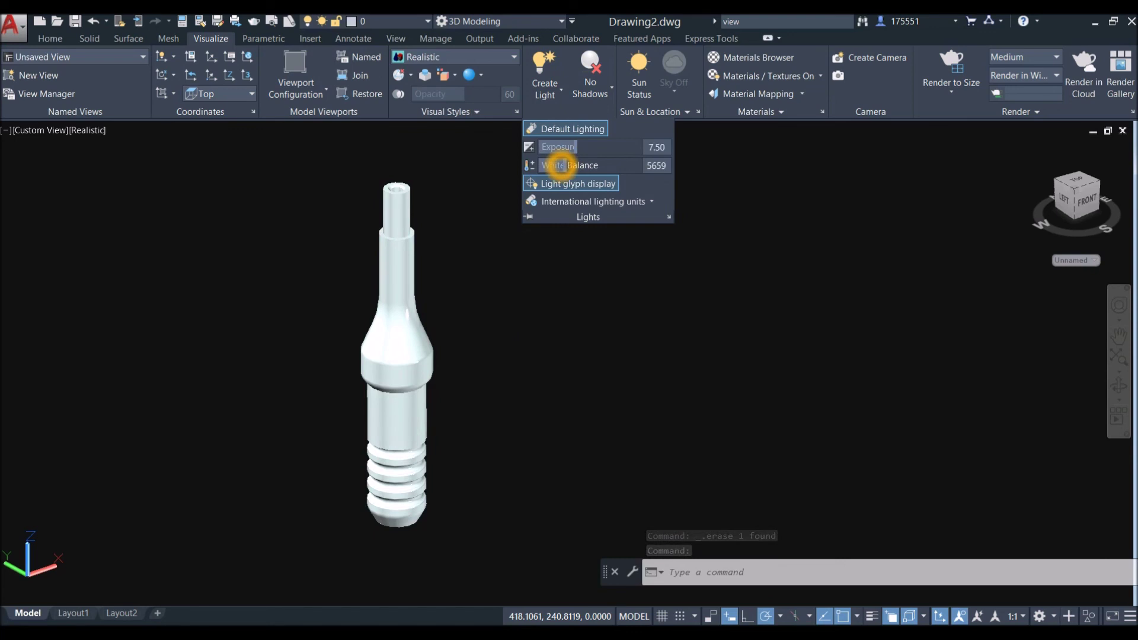
middle_click_drag(503, 255, 477, 288, "shift")
scroll(468, 268, "down", 2)
scroll(440, 273, "up", 2)
key("Escape")
scroll(511, 275, "up", 3)
scroll(510, 276, "down", 2)
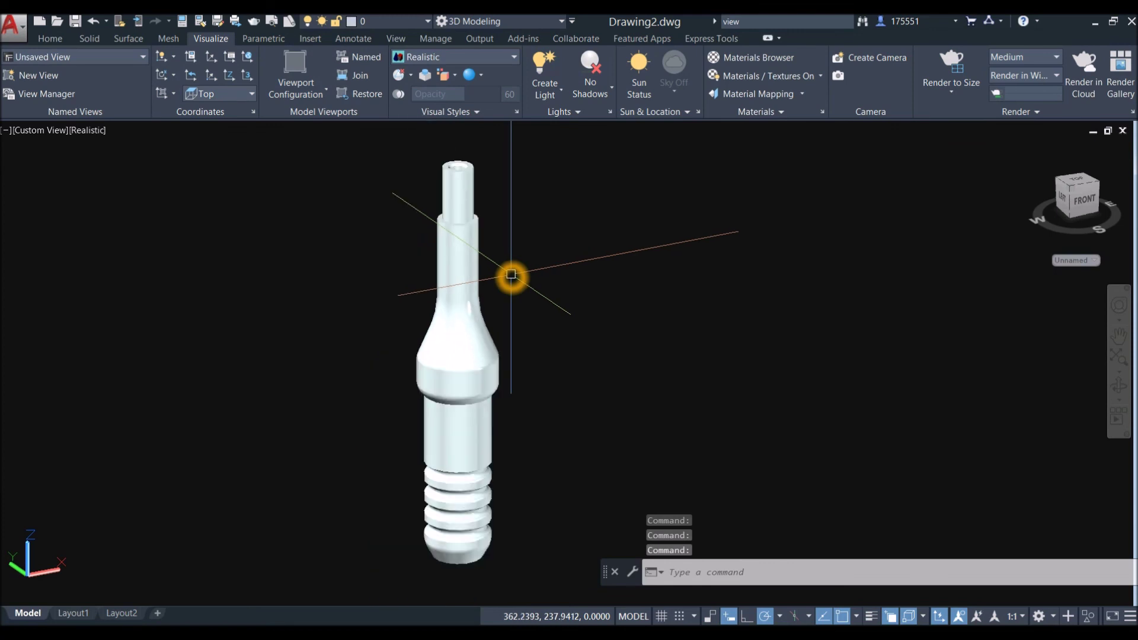